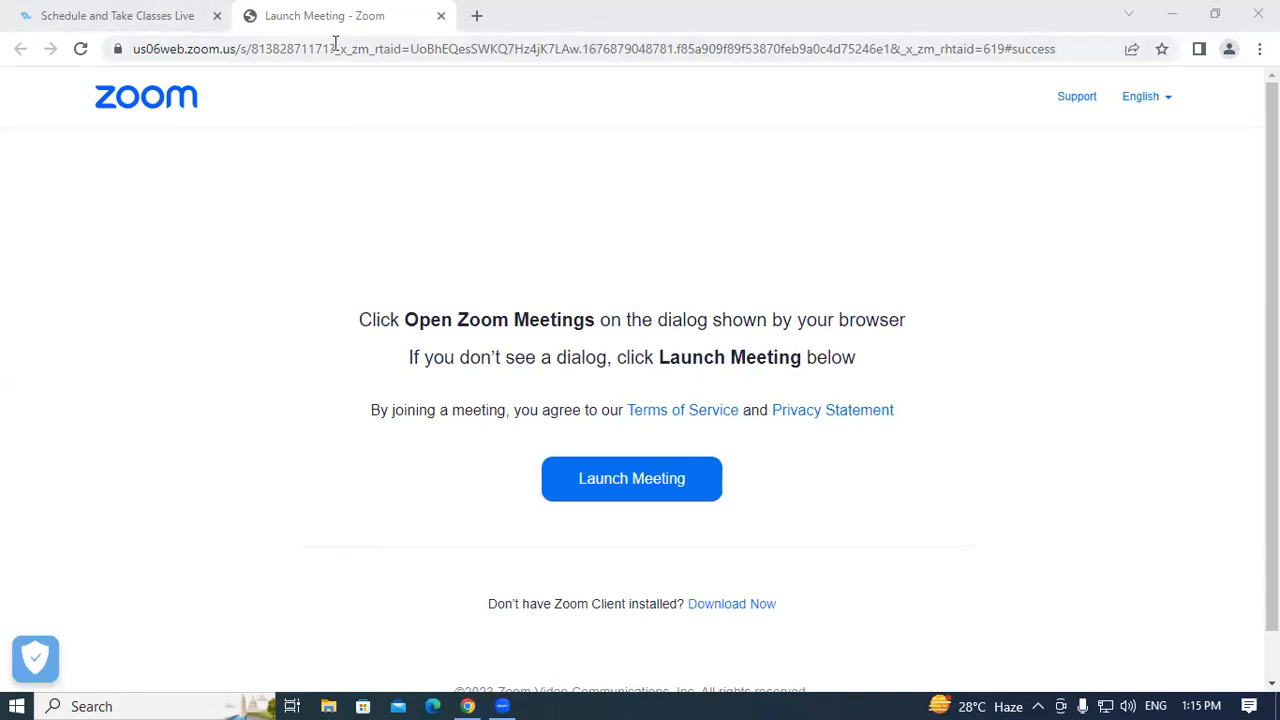
Open a new browser tab beside the Zoom launch-meeting page.
left_click(478, 17)
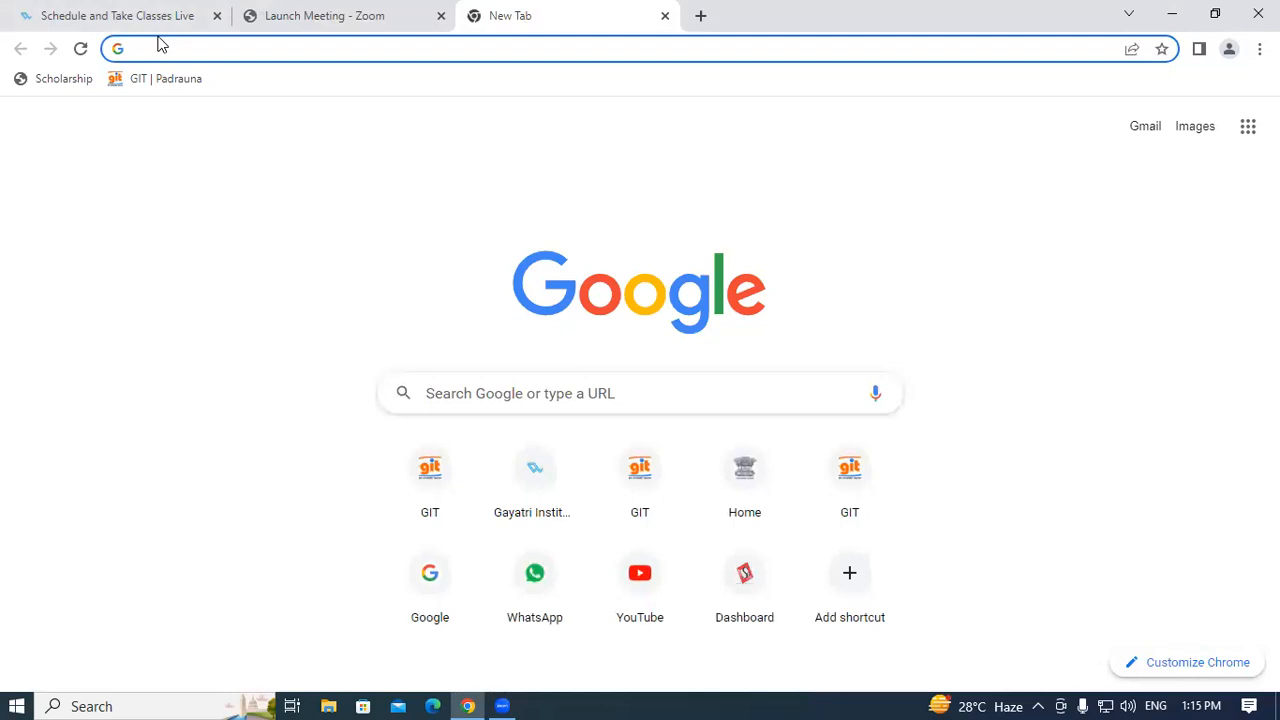
Search Google for 'passport seva' and open the official passportindia.gov.in site.
type("PA")
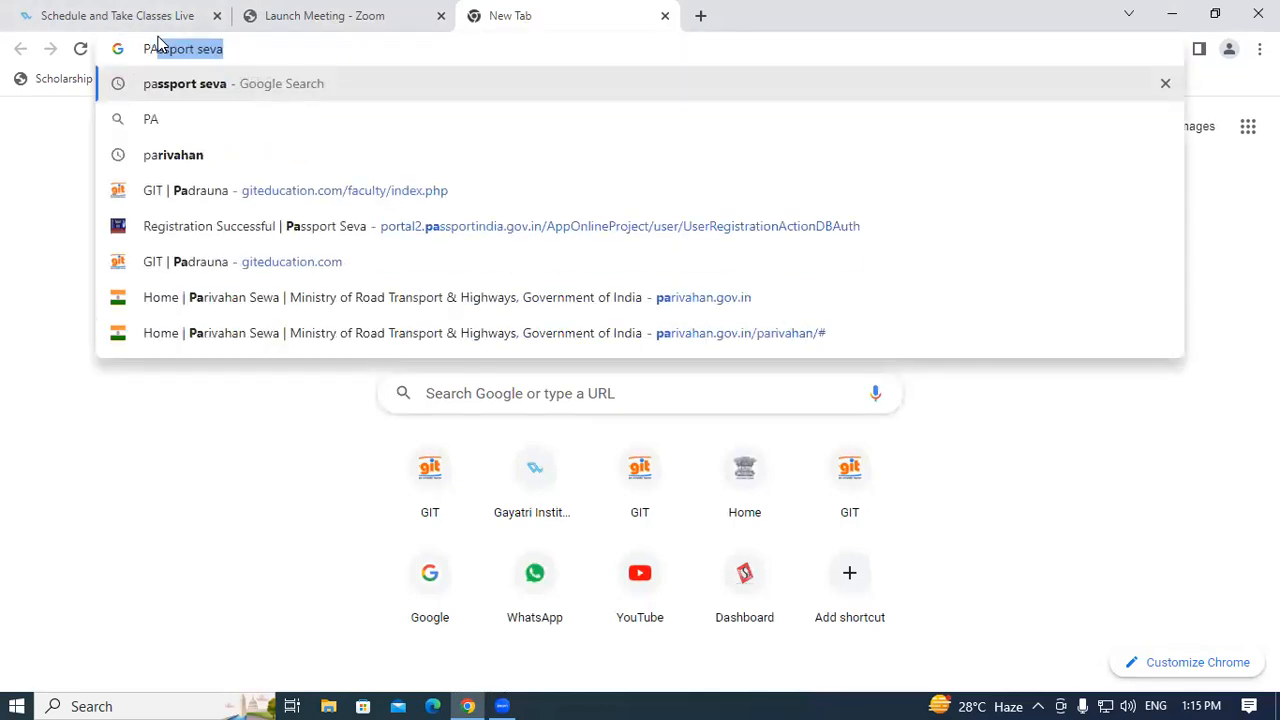
left_click(203, 92)
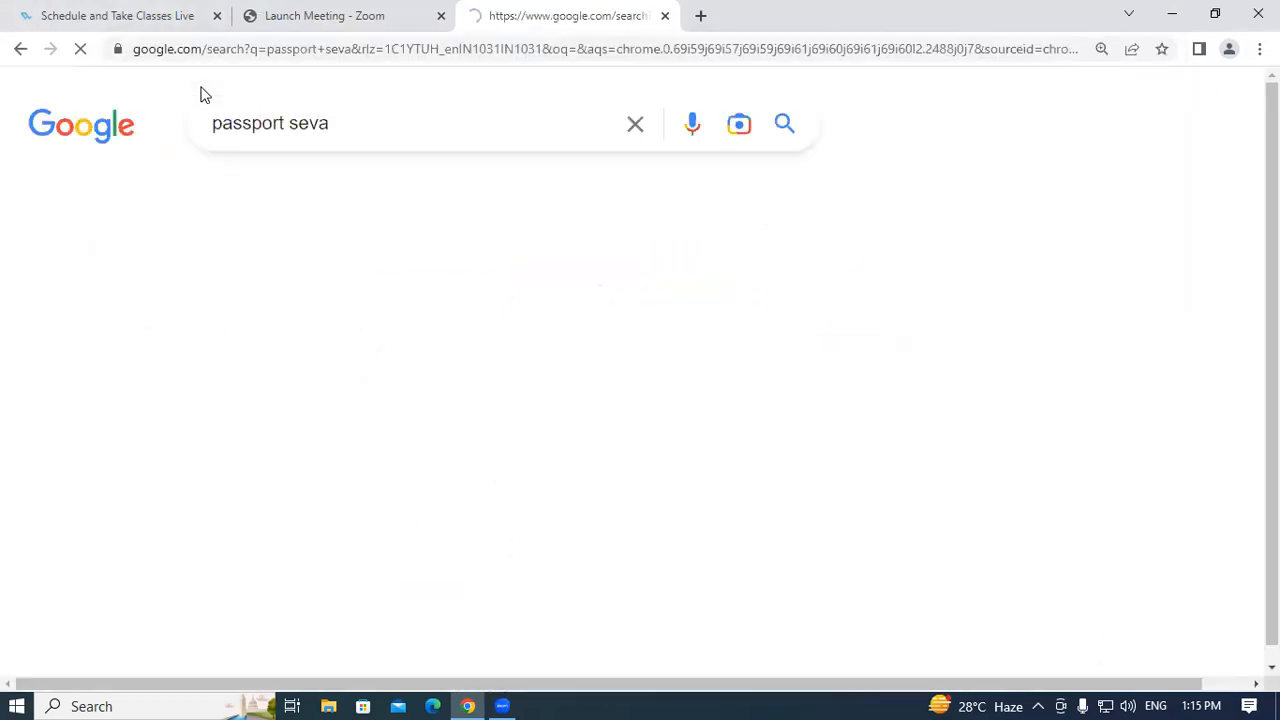
left_click(150, 330)
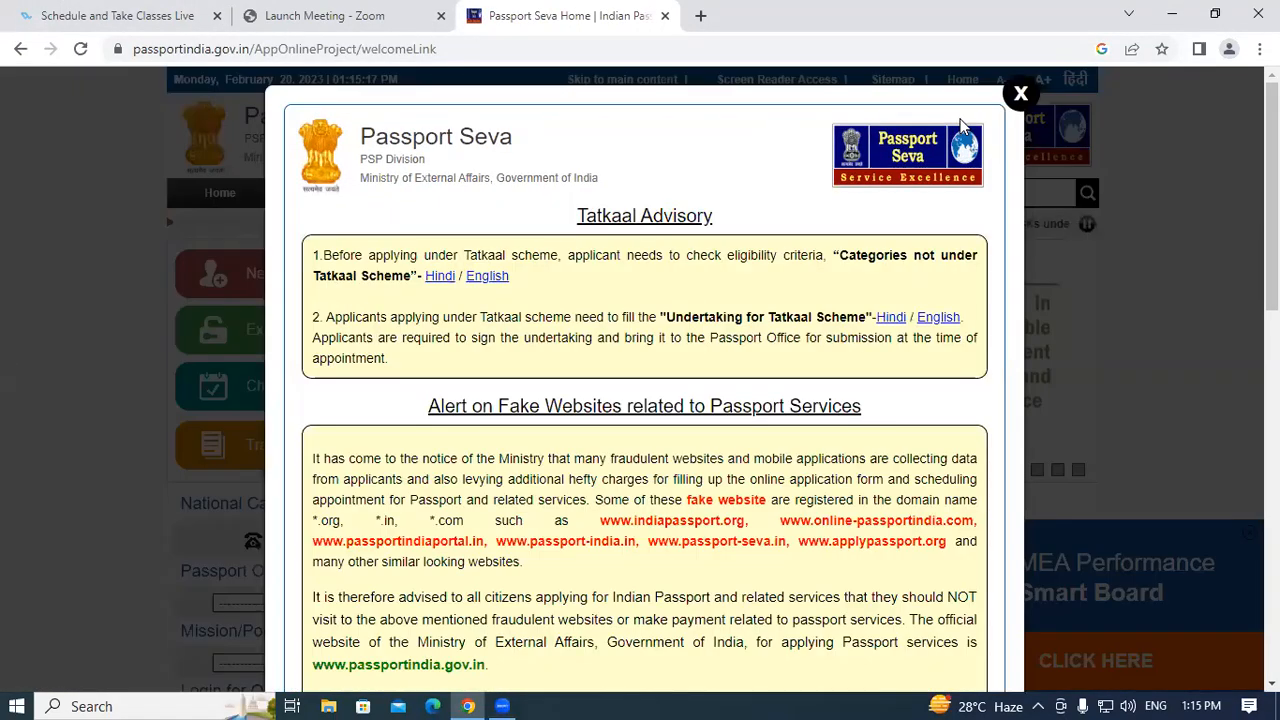
Close the Tatkaal advisory, choose Existing User Login, and submit the saved e-mail as Login Id.
left_click(1020, 94)
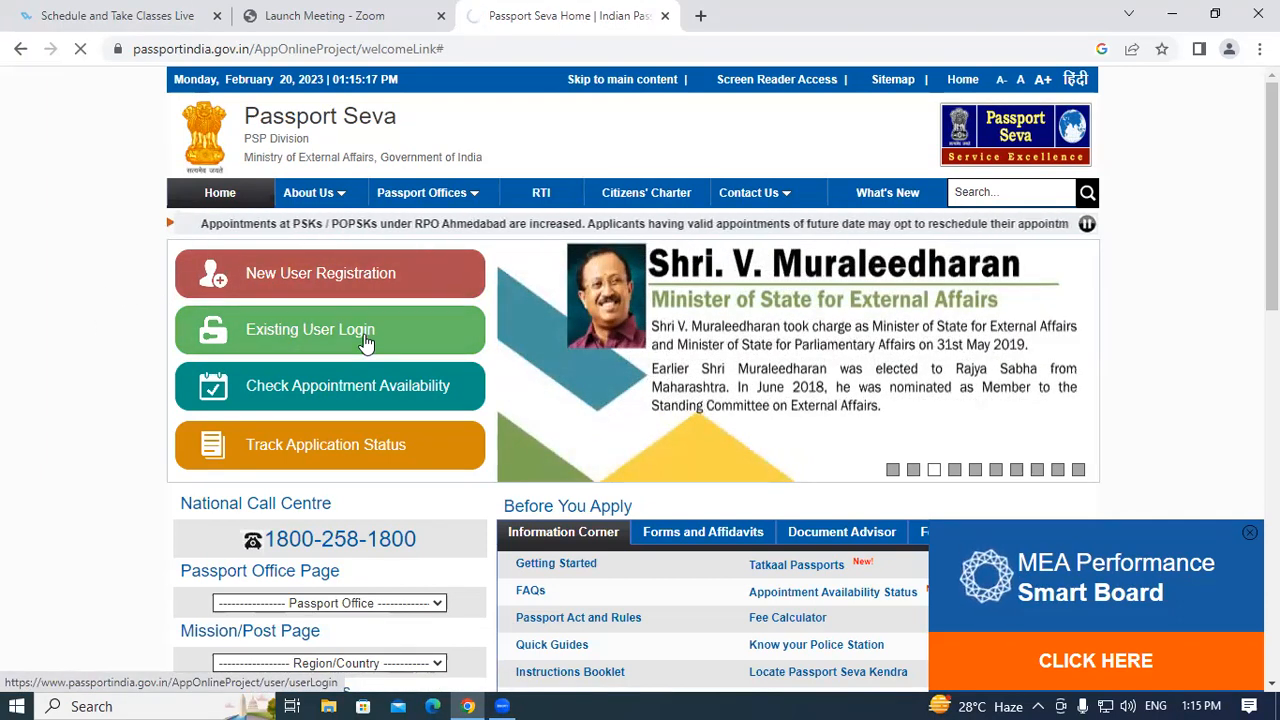
left_click(410, 342)
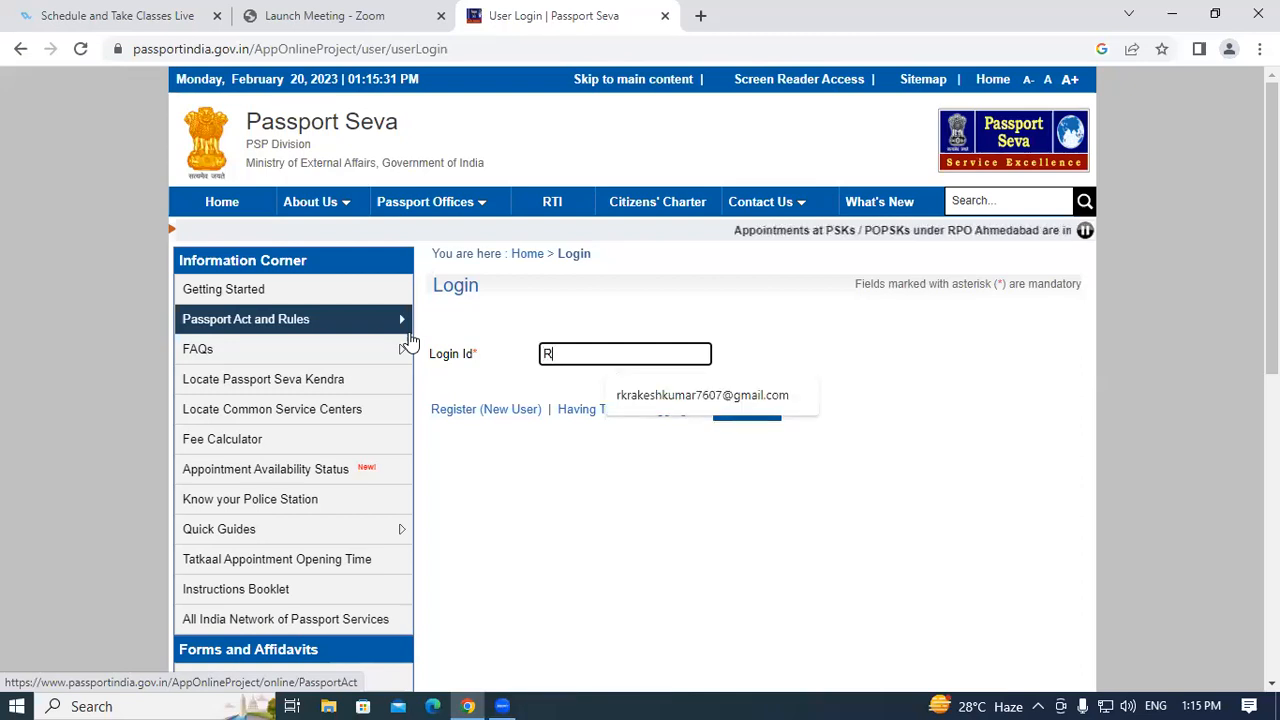
left_click(651, 397)
mouse_move(400, 352)
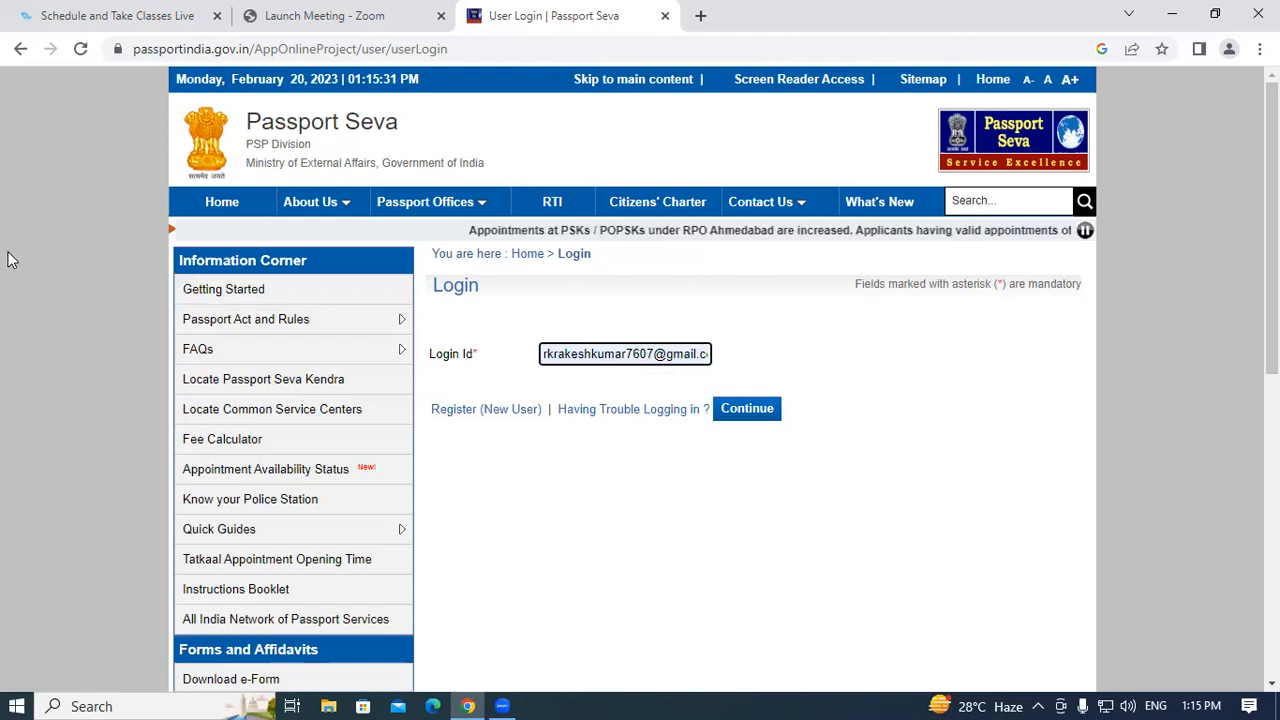
left_click(753, 415)
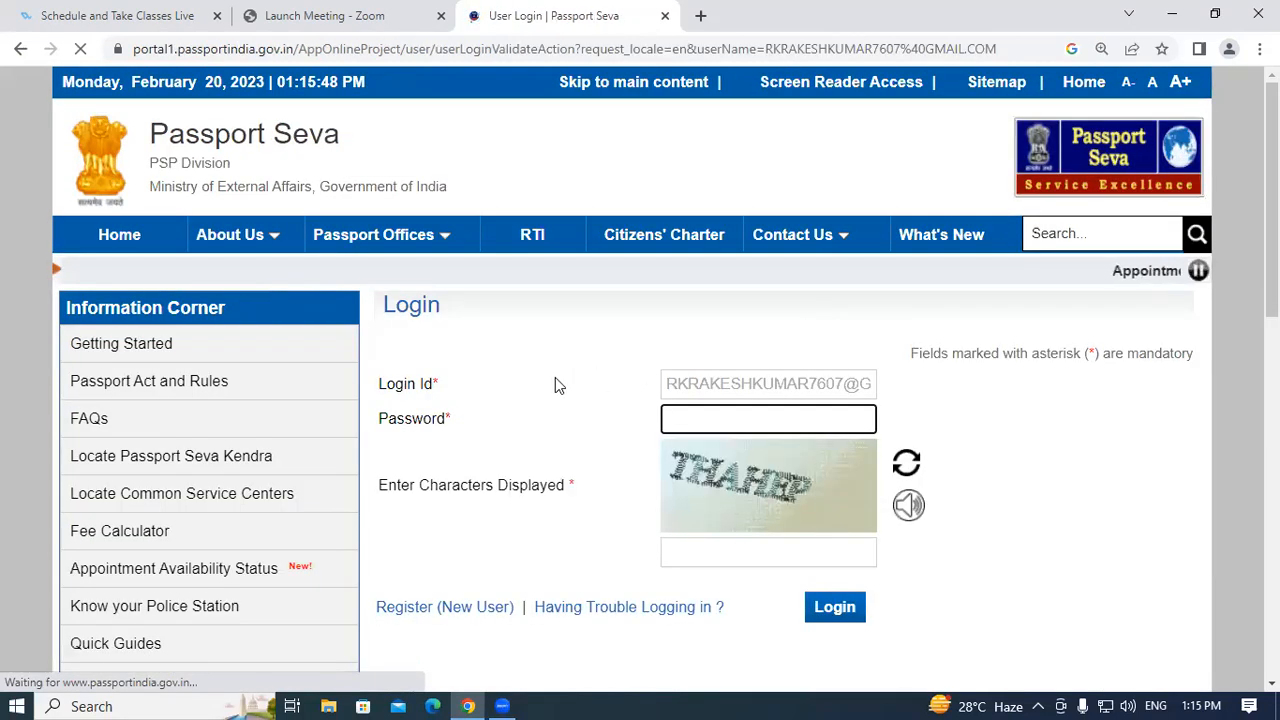
Enter the account password and captcha and try to log in, which fails authentication.
scroll(640, 340, "down", 1)
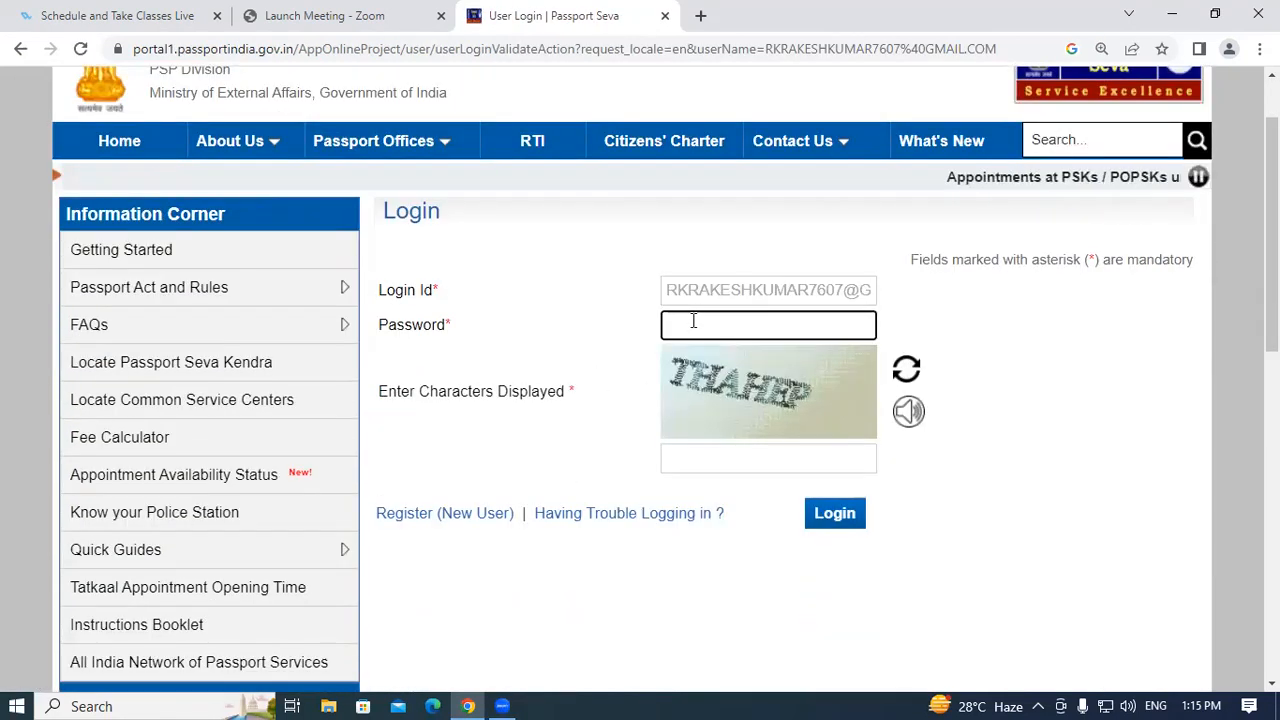
type("•")
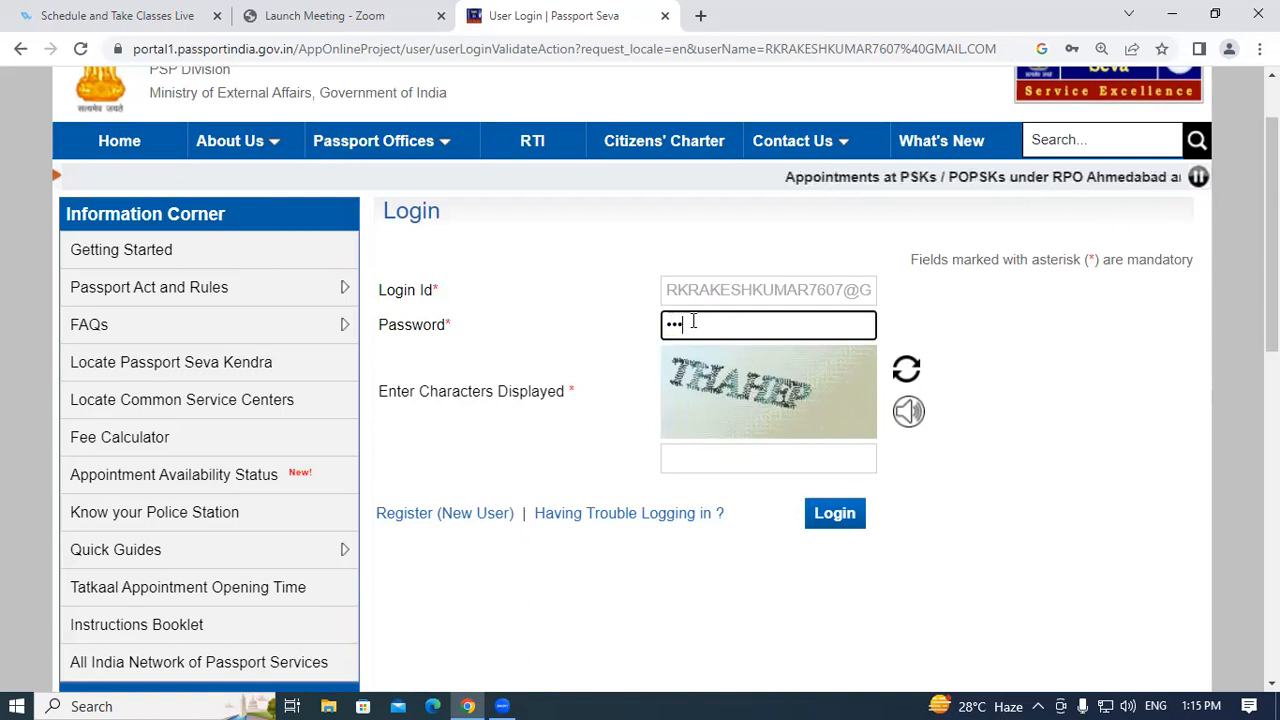
type("•••••••••")
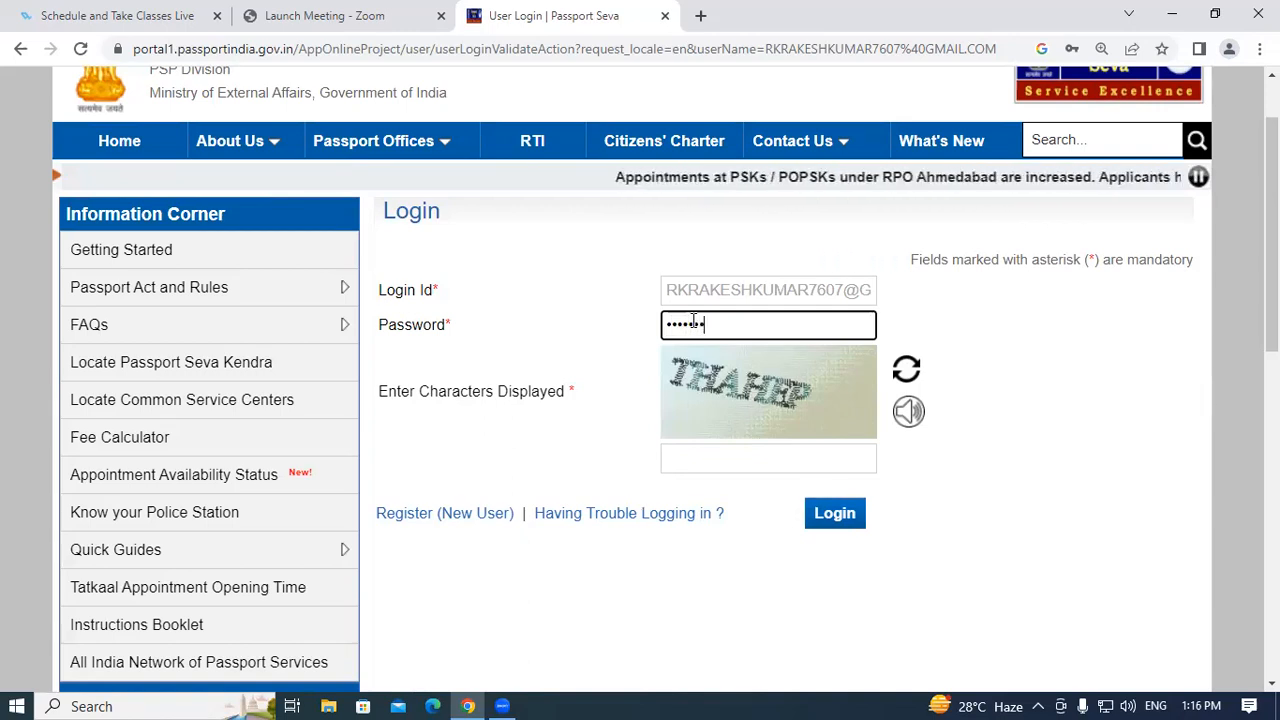
type("•")
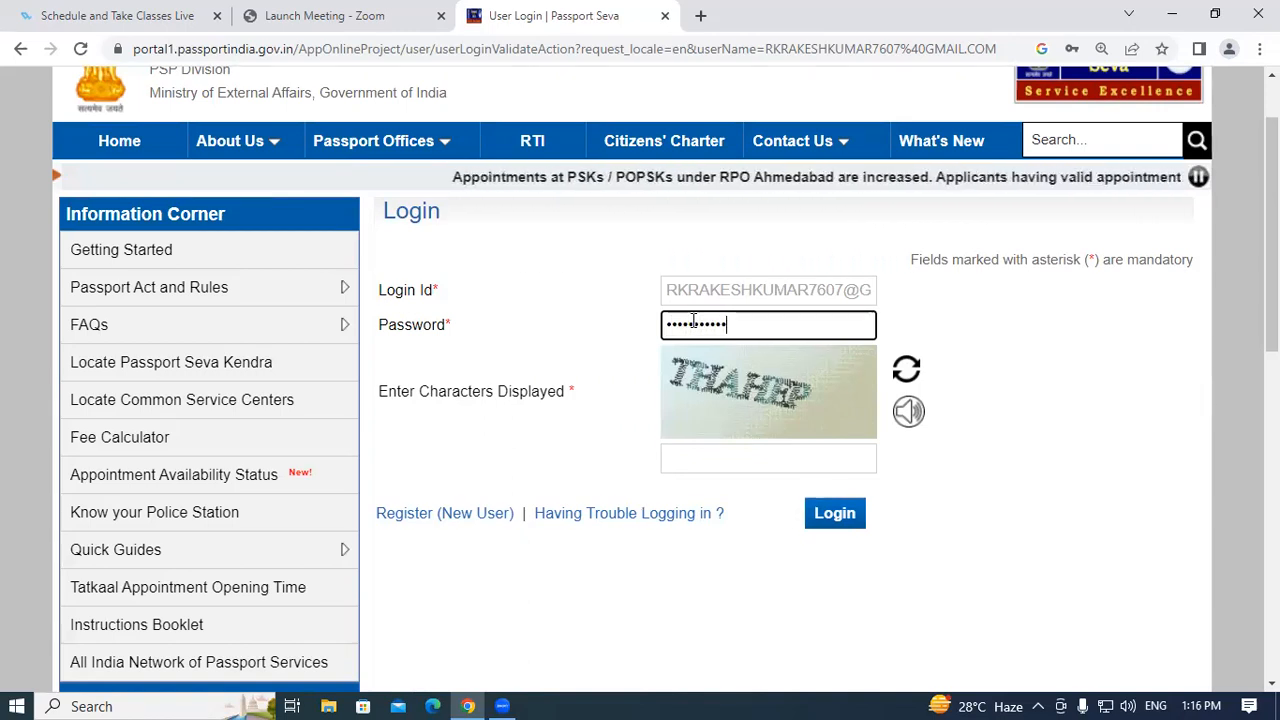
left_click(717, 463)
type("t")
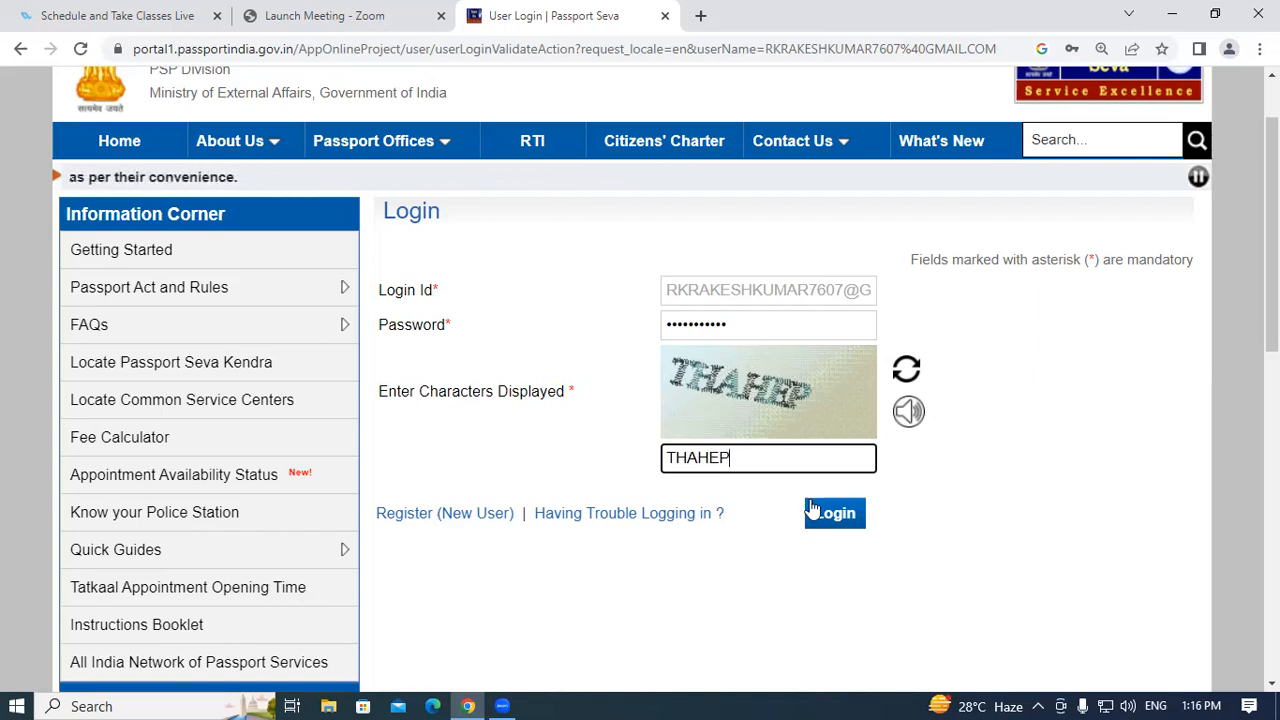
left_click(842, 516)
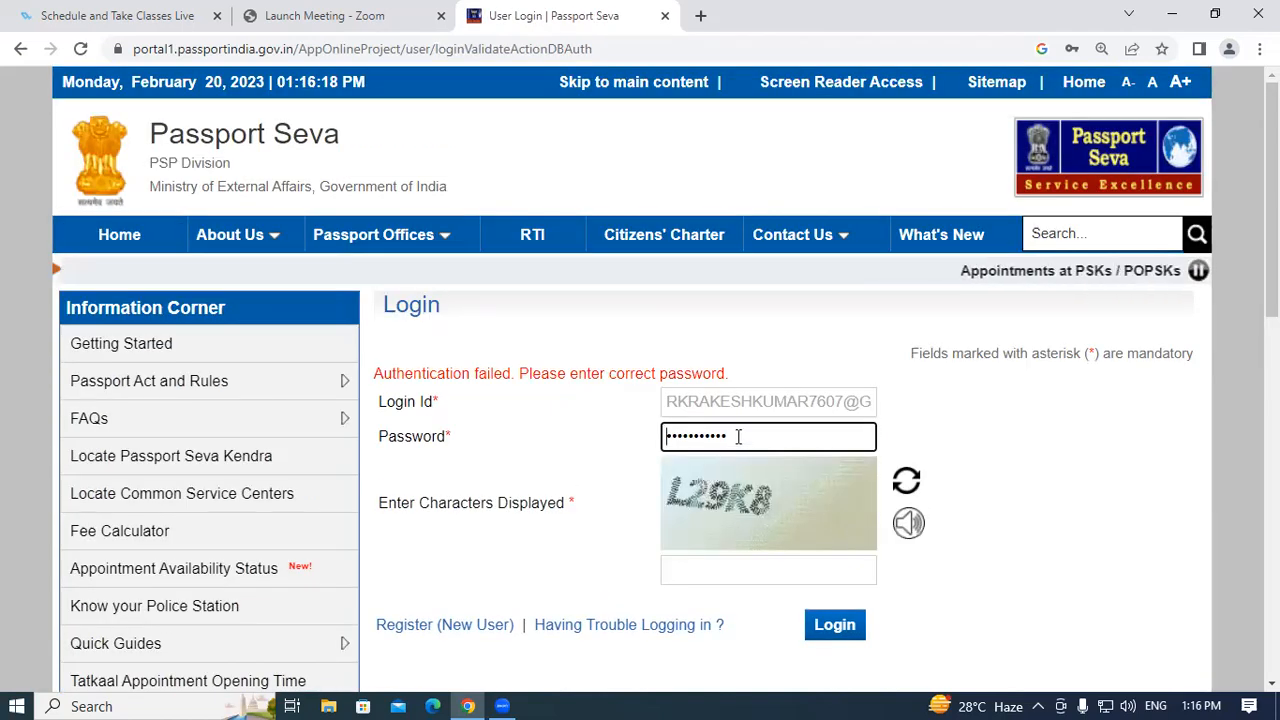
Replace the password, enter the new captcha, and log in to Applicant Home.
left_click_drag(738, 436, 480, 430)
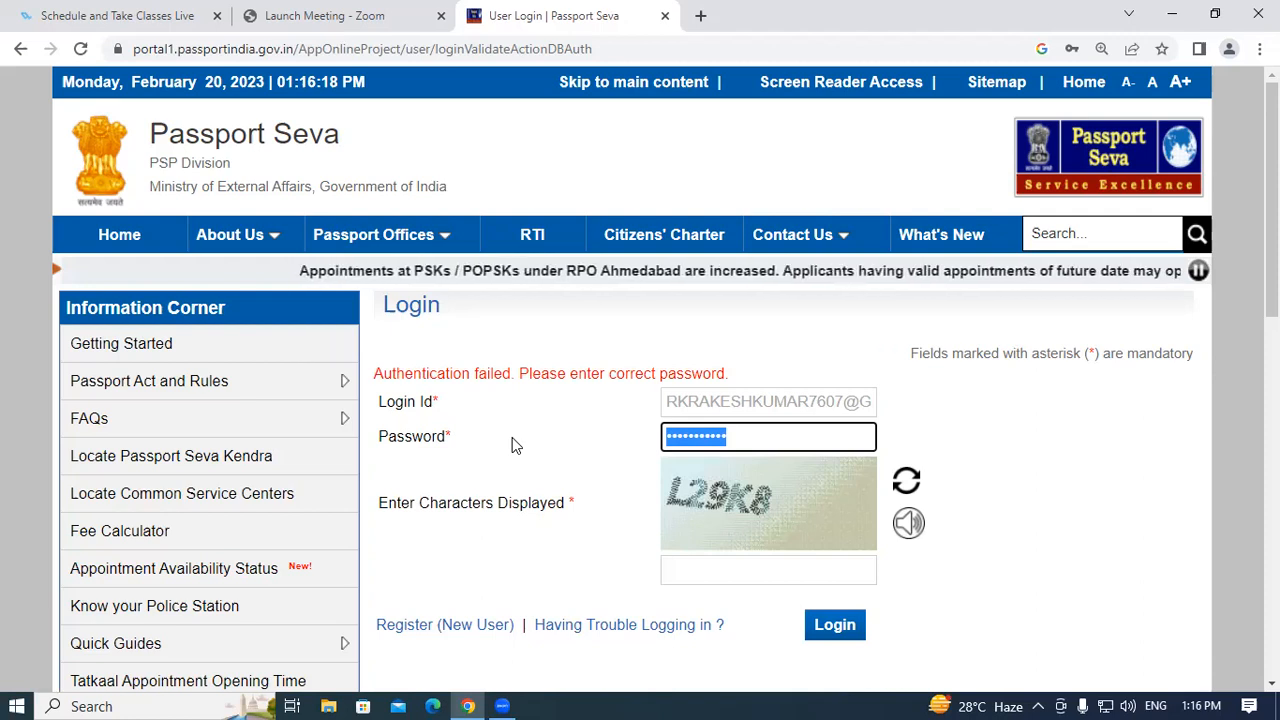
type("•••")
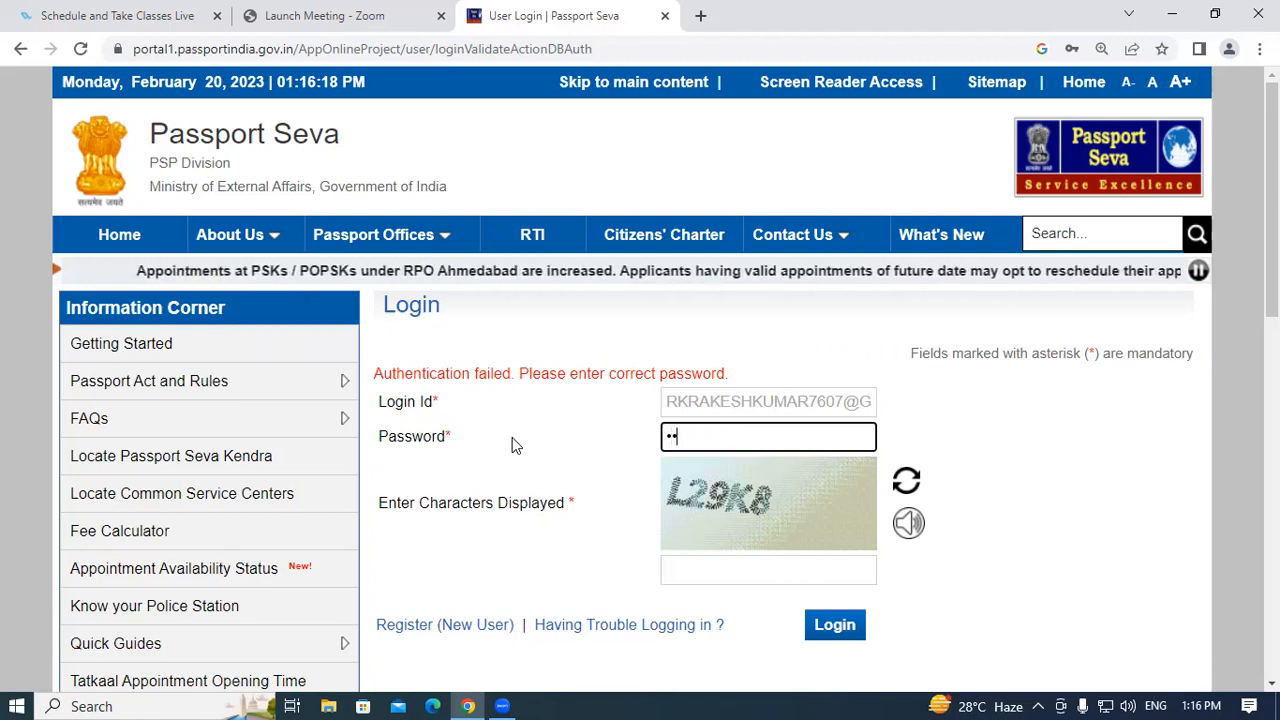
type("••••")
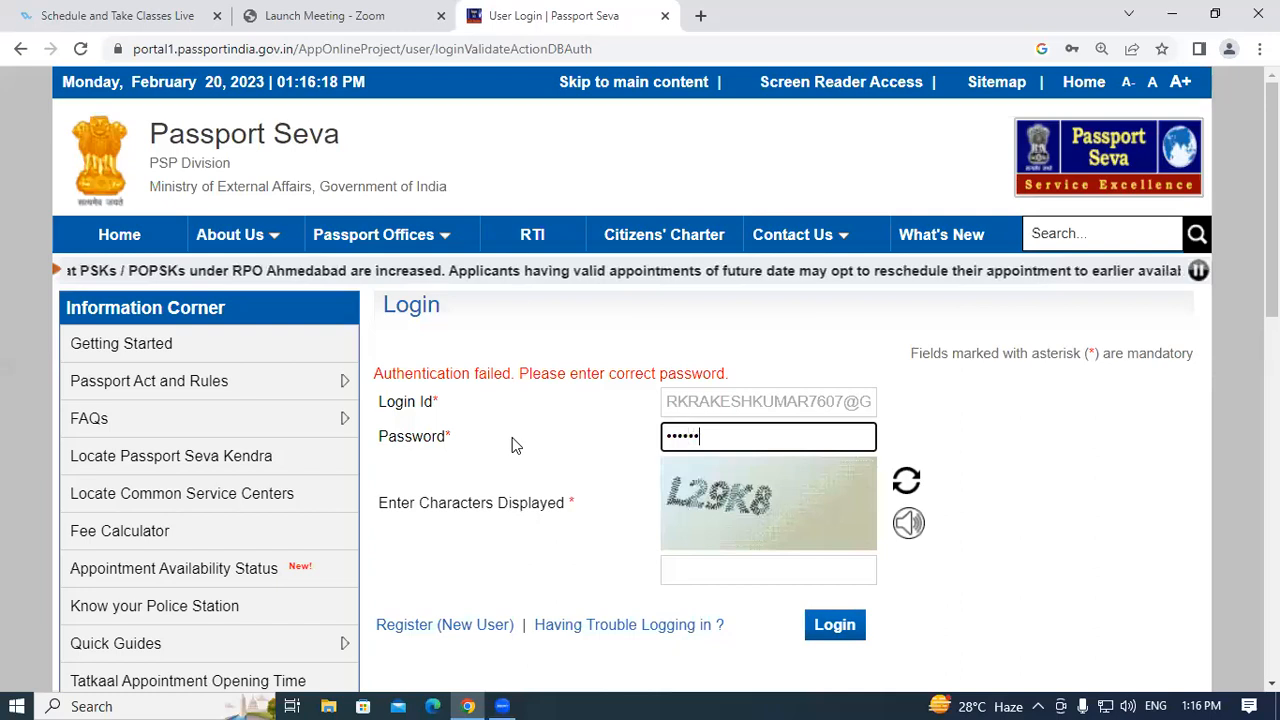
type("••••")
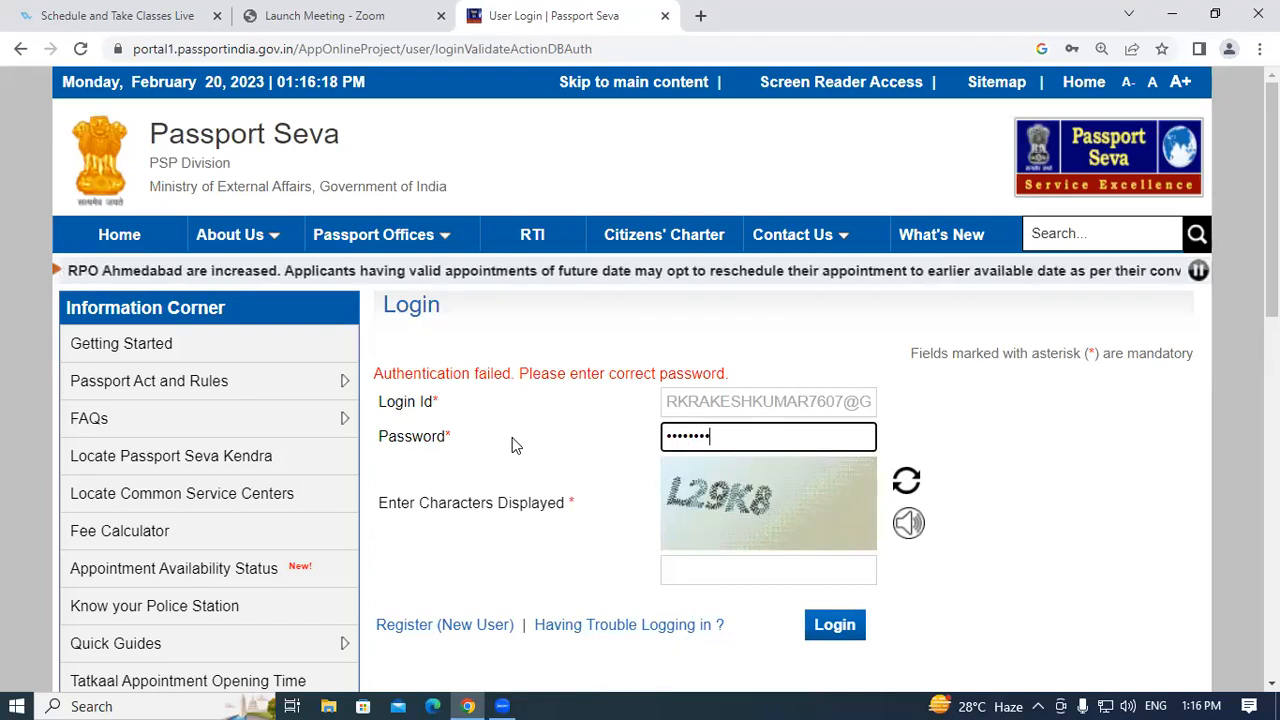
left_click(721, 572)
type("L2")
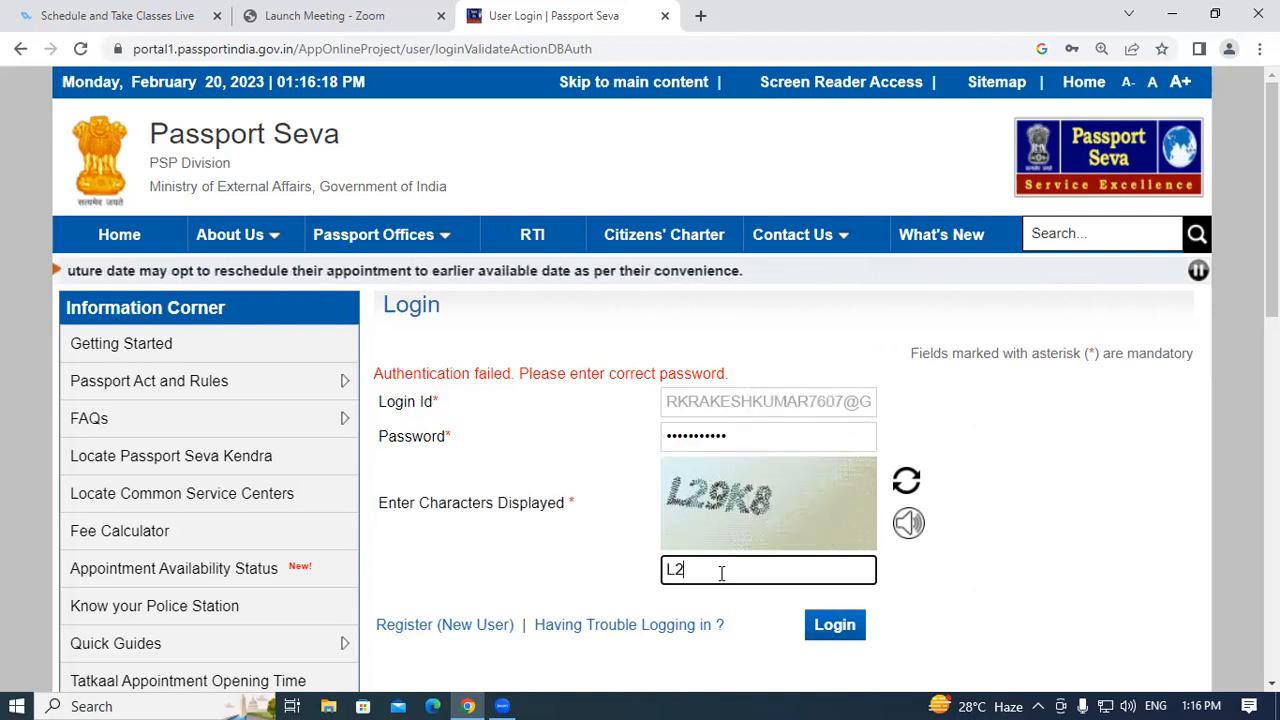
type("9K")
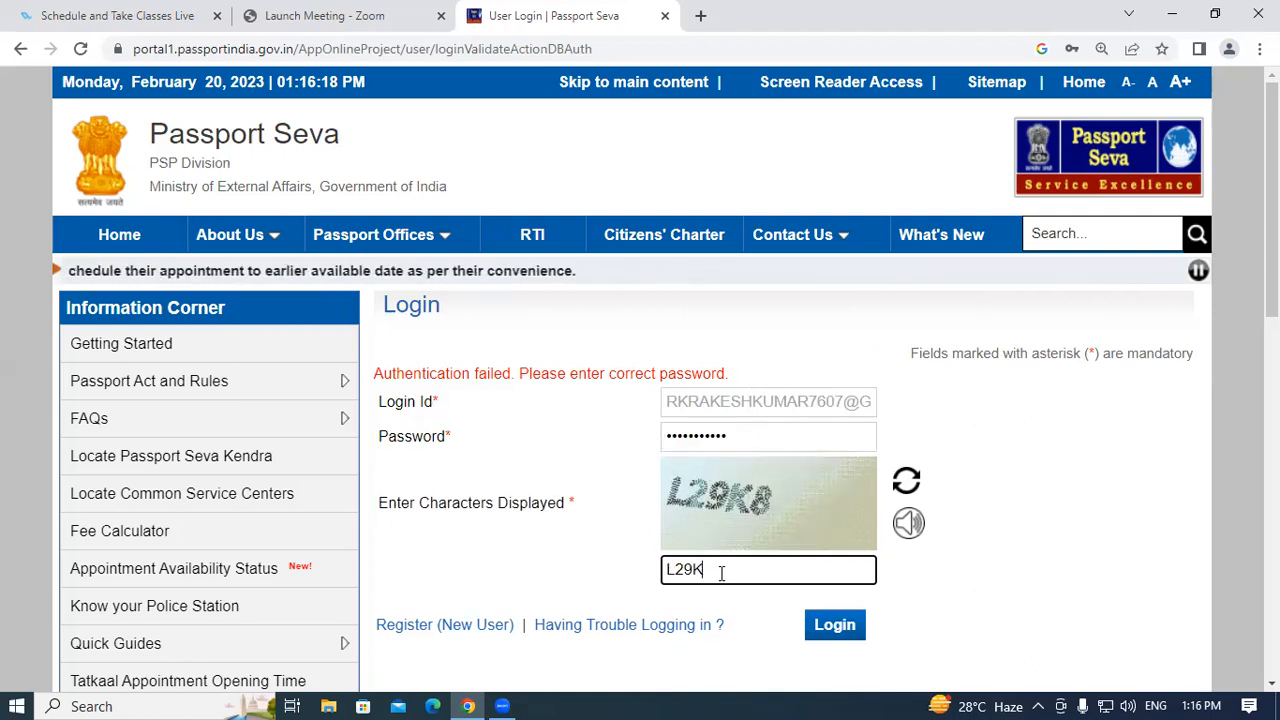
type("8")
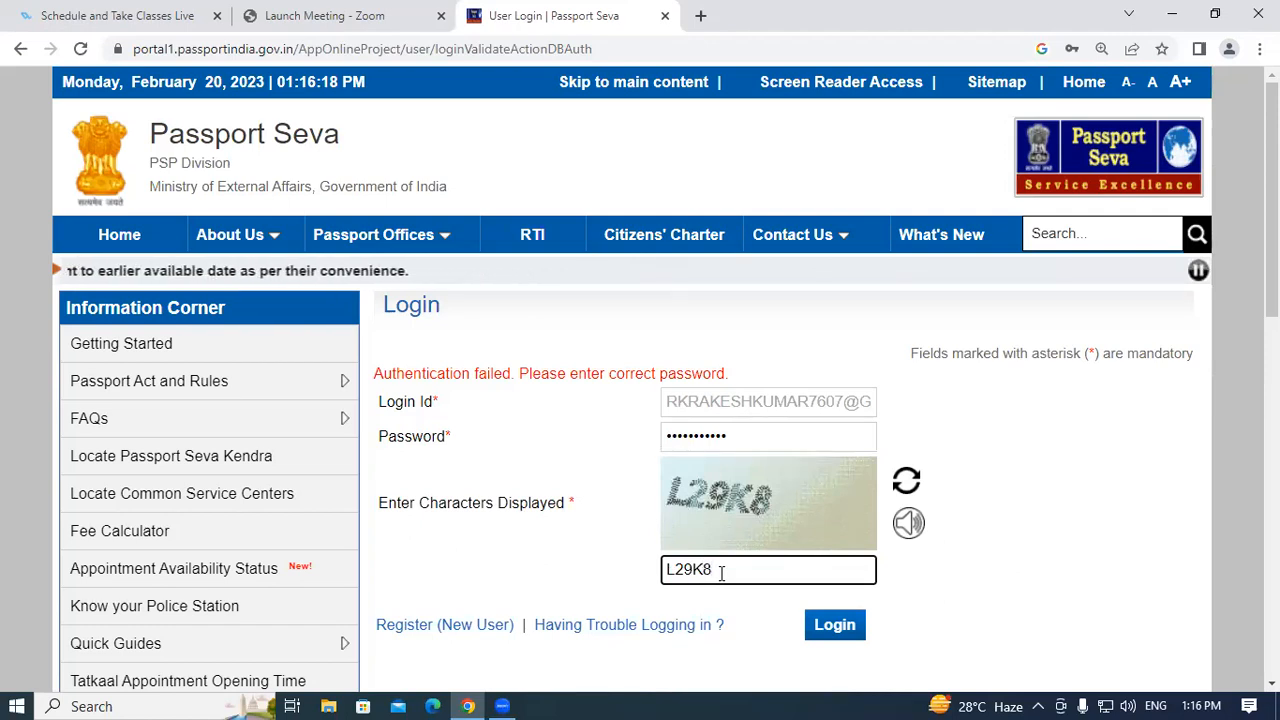
left_click(820, 622)
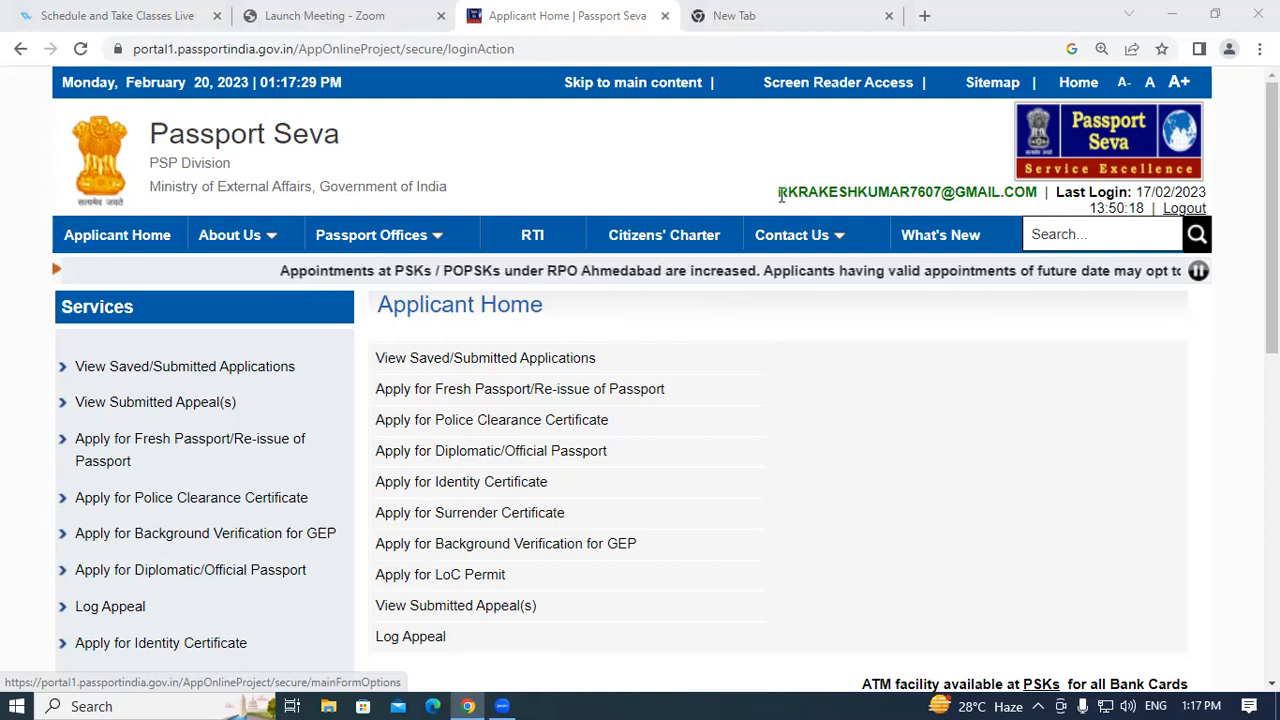
left_click(781, 192)
left_click_drag(781, 192, 1014, 191)
left_click(990, 190)
left_click(1014, 191)
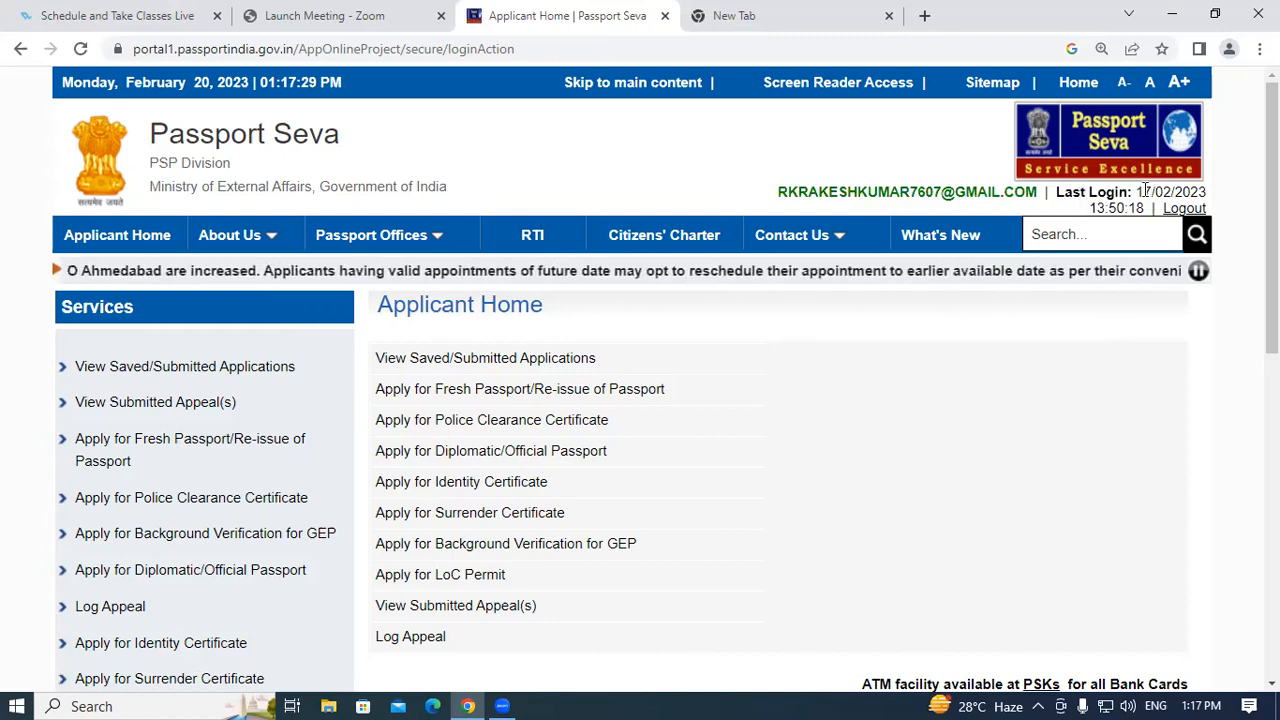
left_click_drag(1137, 192, 1226, 200)
left_click(1217, 201)
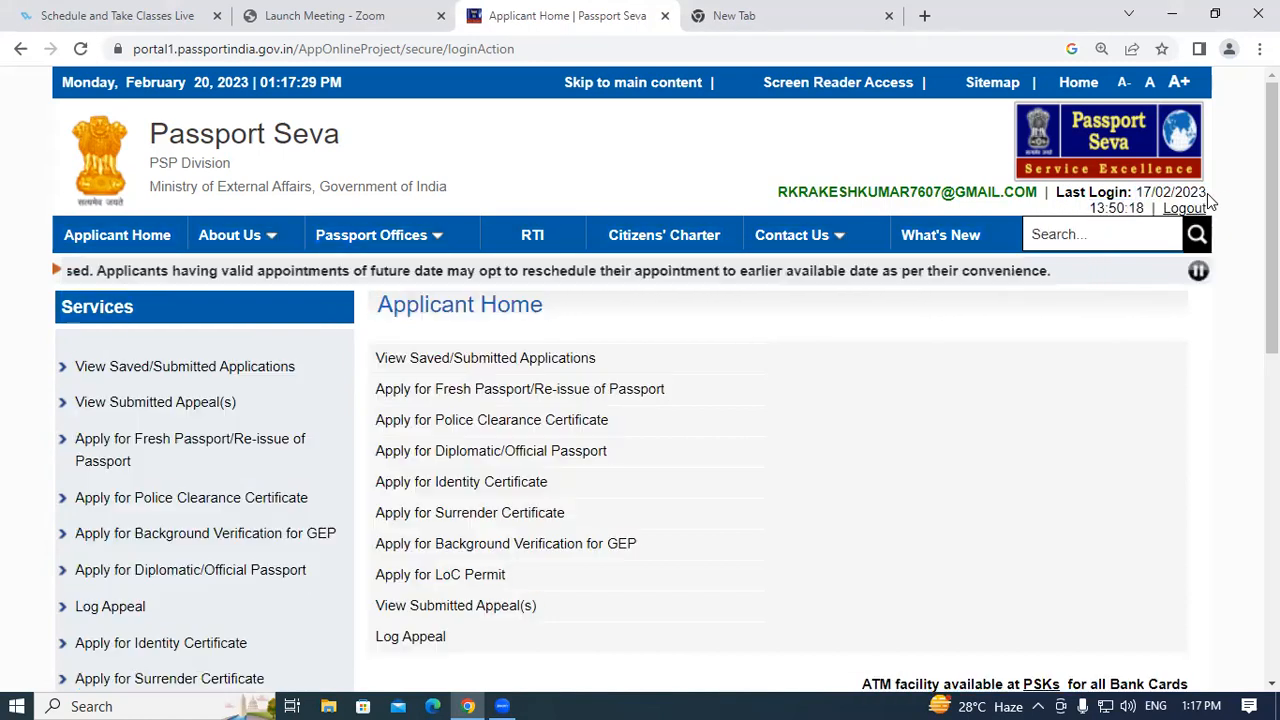
left_click_drag(1092, 206, 1131, 208)
left_click(1131, 208)
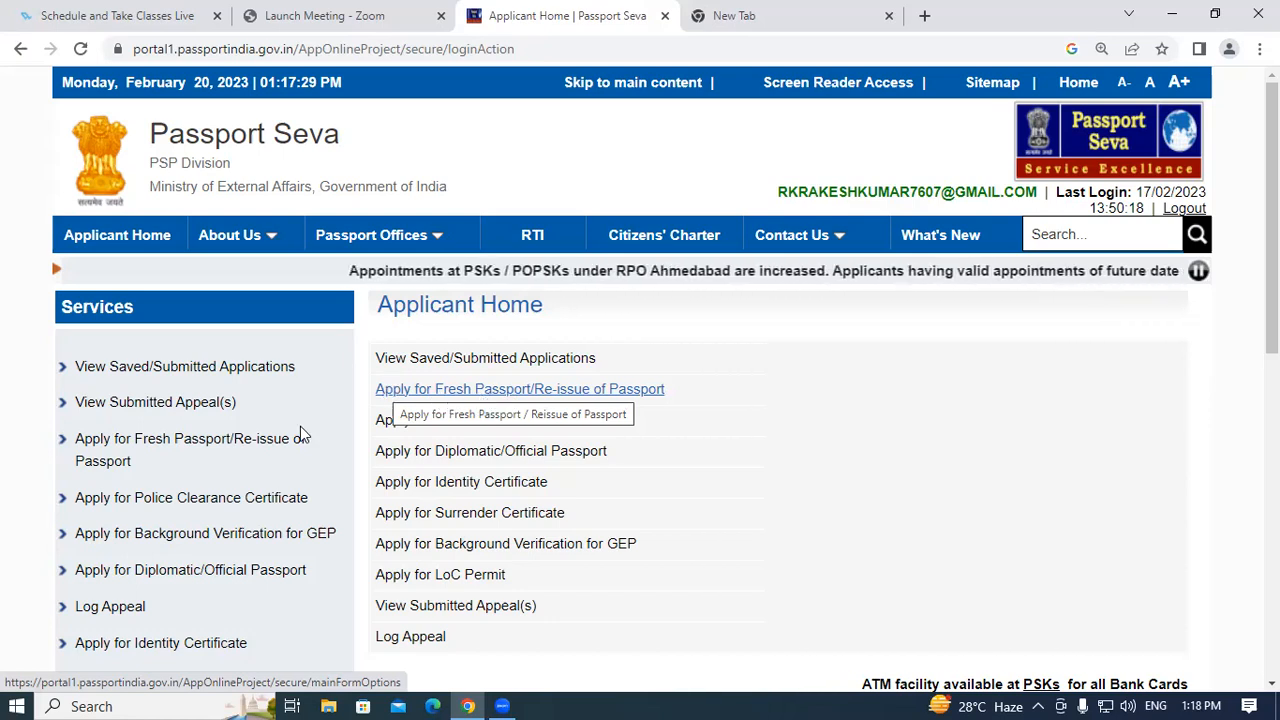
left_click(490, 389)
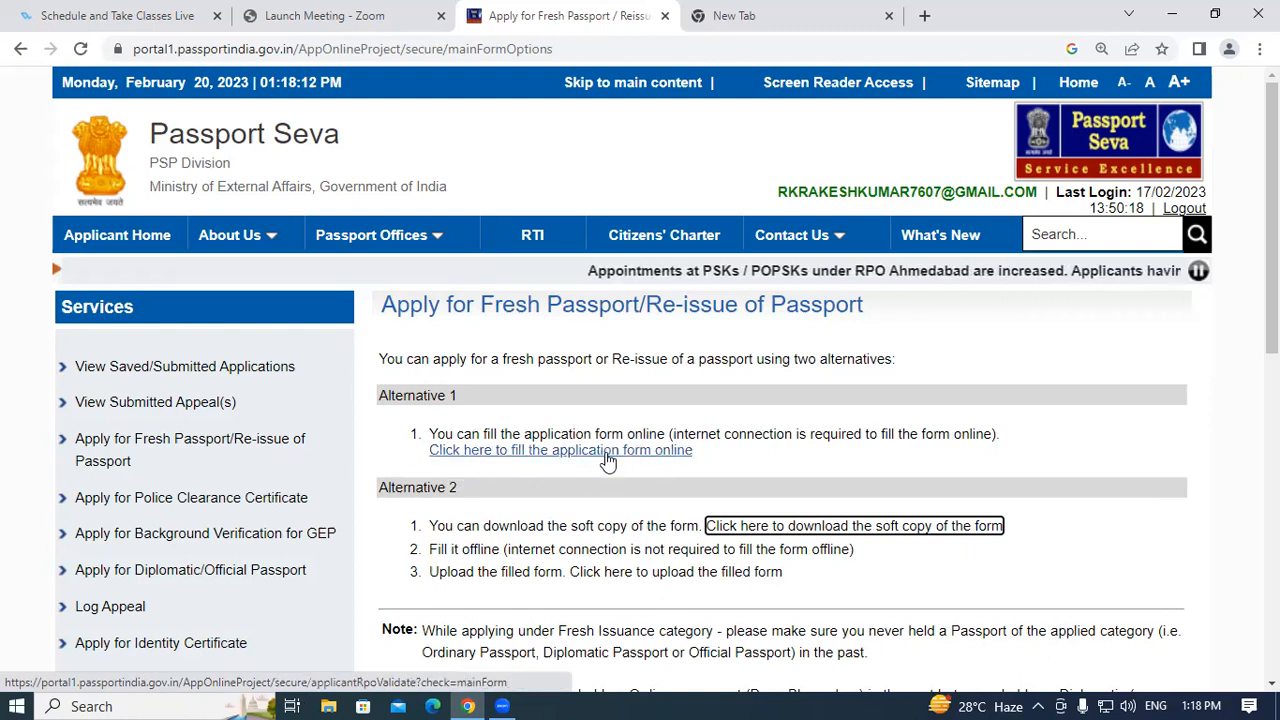
Choose to fill the passport application form online.
left_click(632, 451)
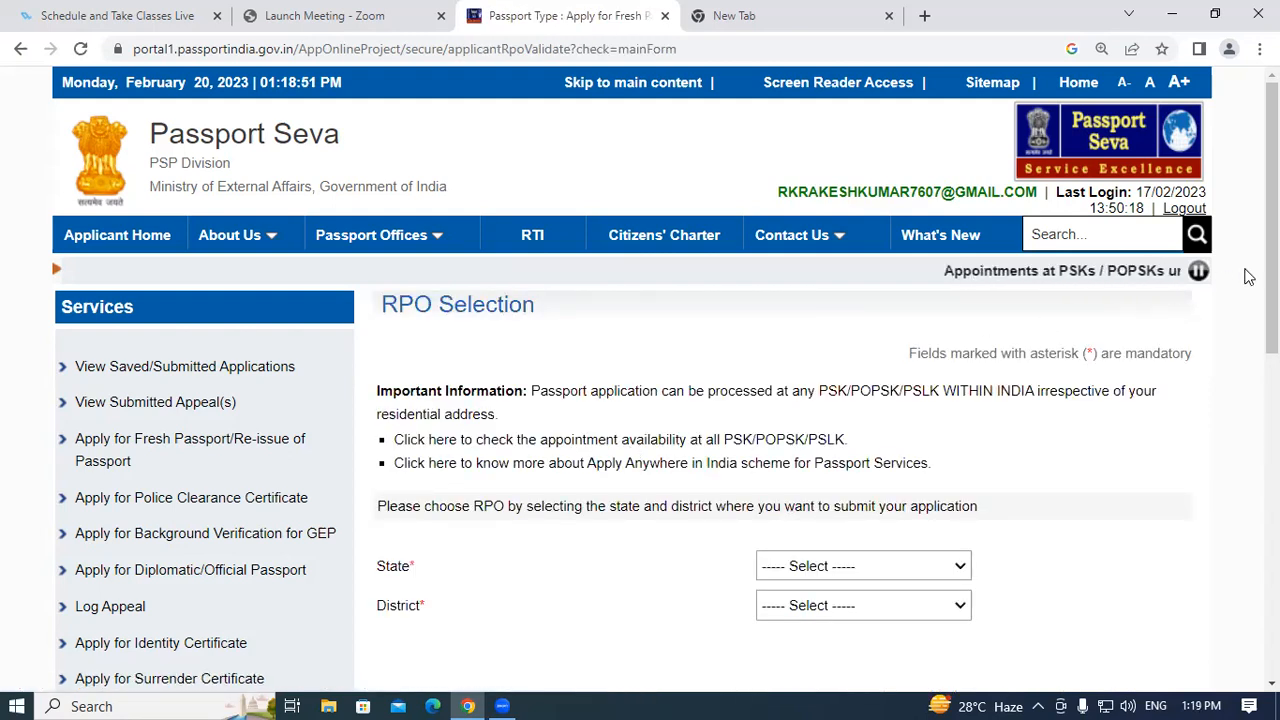
scroll(684, 432, "down", 2)
scroll(684, 432, "down", 3)
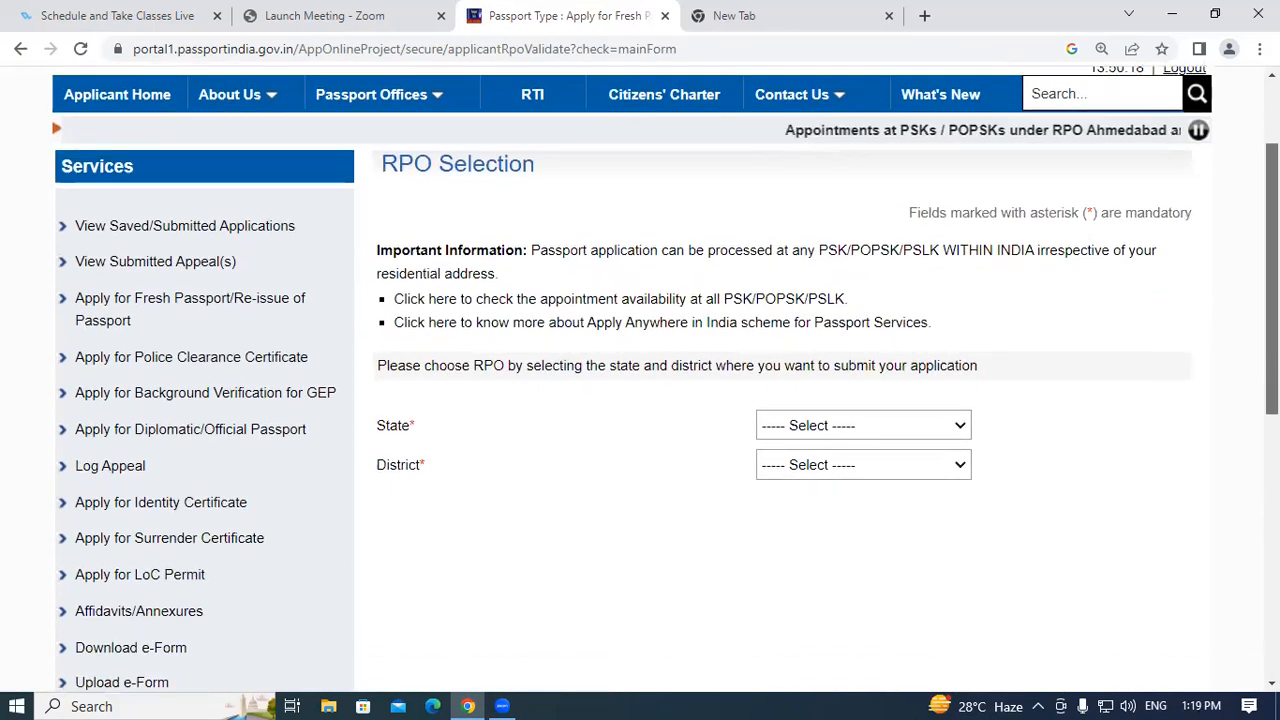
scroll(917, 406, "up", 1)
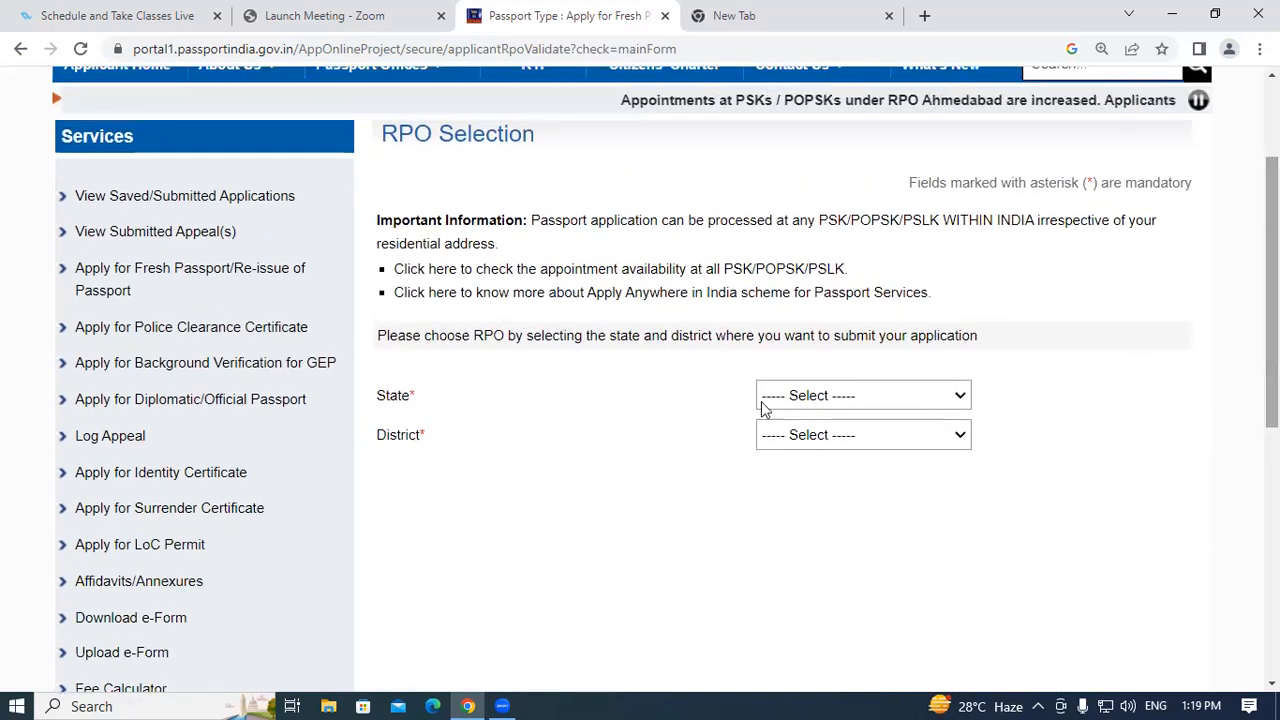
left_click_drag(366, 400, 397, 400)
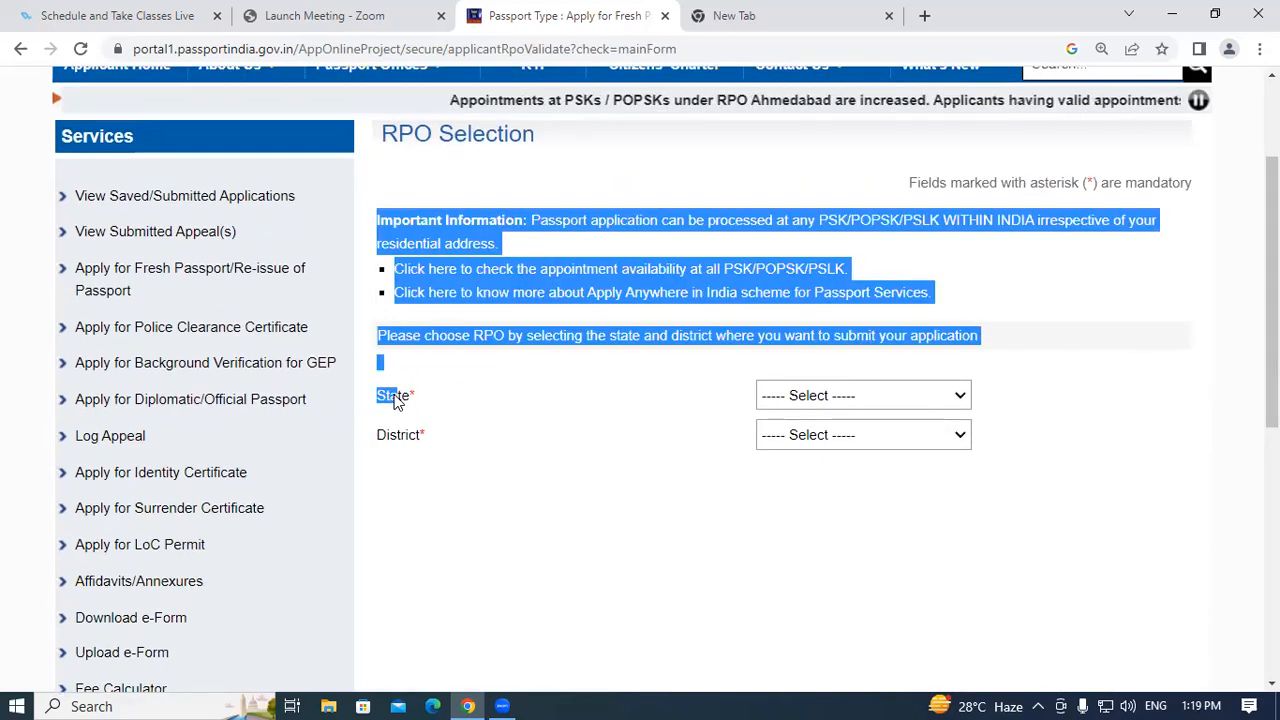
left_click(403, 397)
left_click_drag(380, 437, 437, 437)
left_click(437, 437)
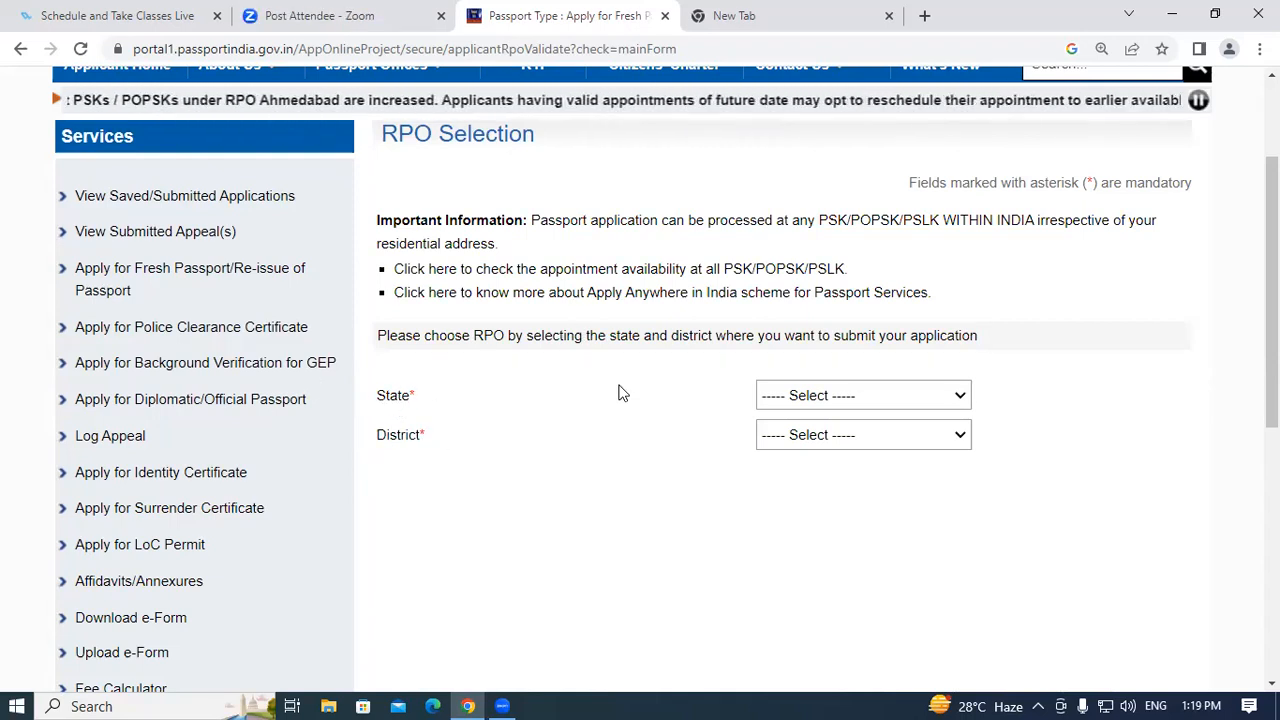
Select Uttar Pradesh as the state and Kushi Nagar as the district, then continue.
left_click(821, 399)
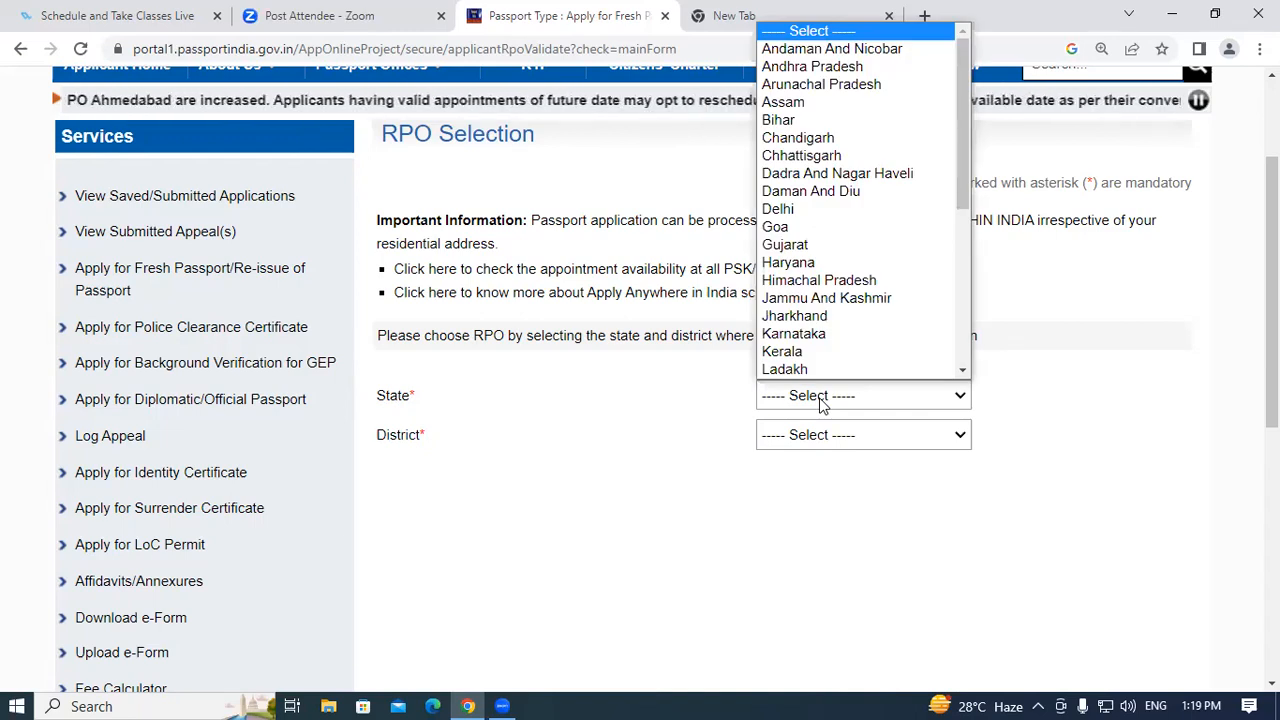
key("u")
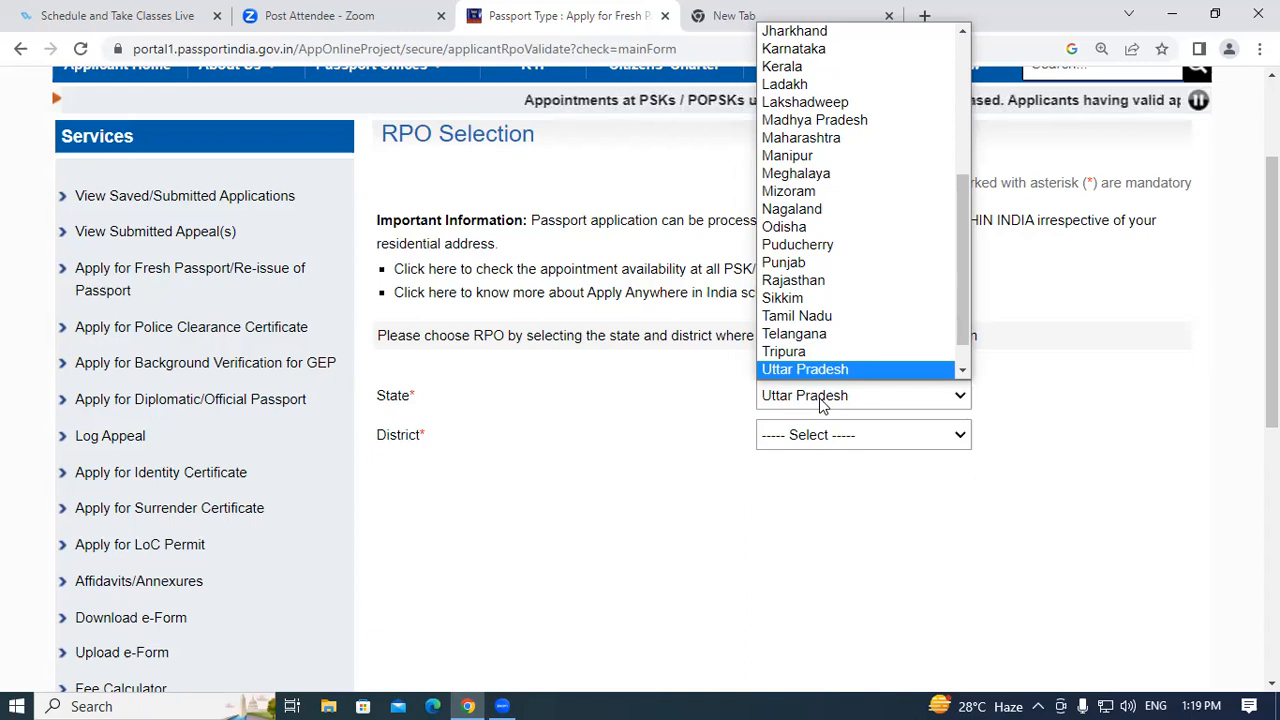
left_click(820, 400)
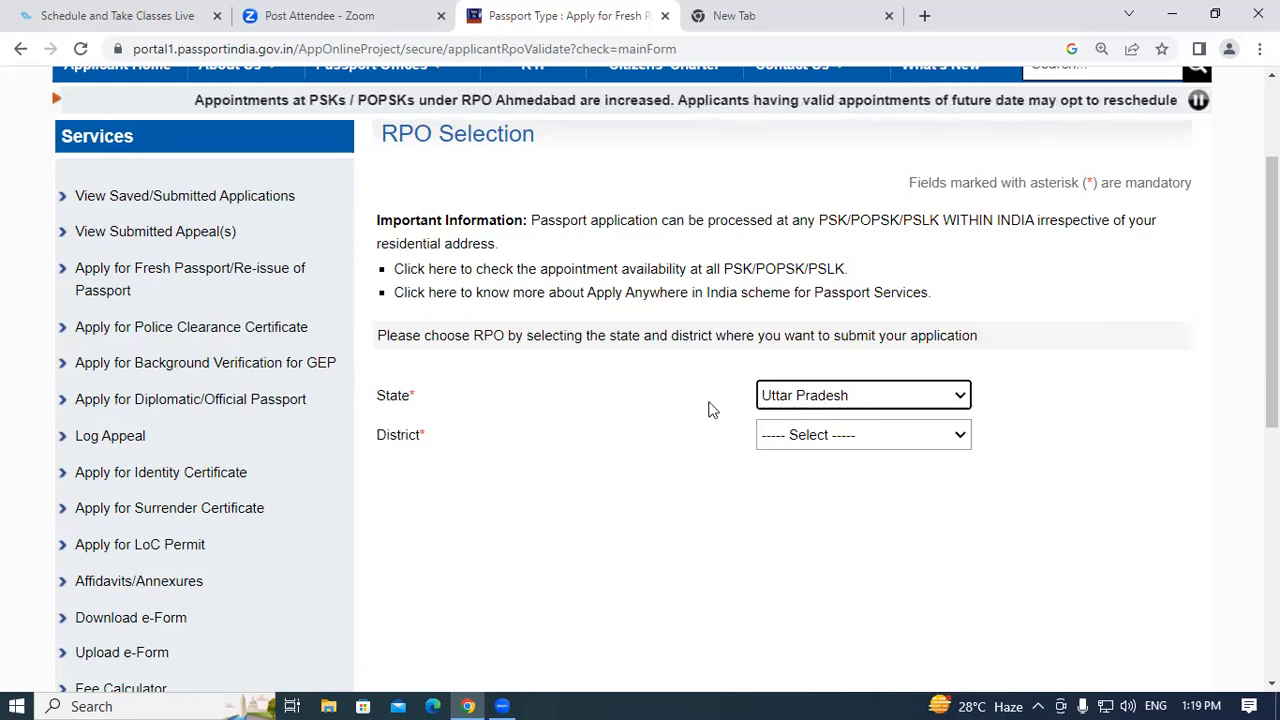
left_click(821, 439)
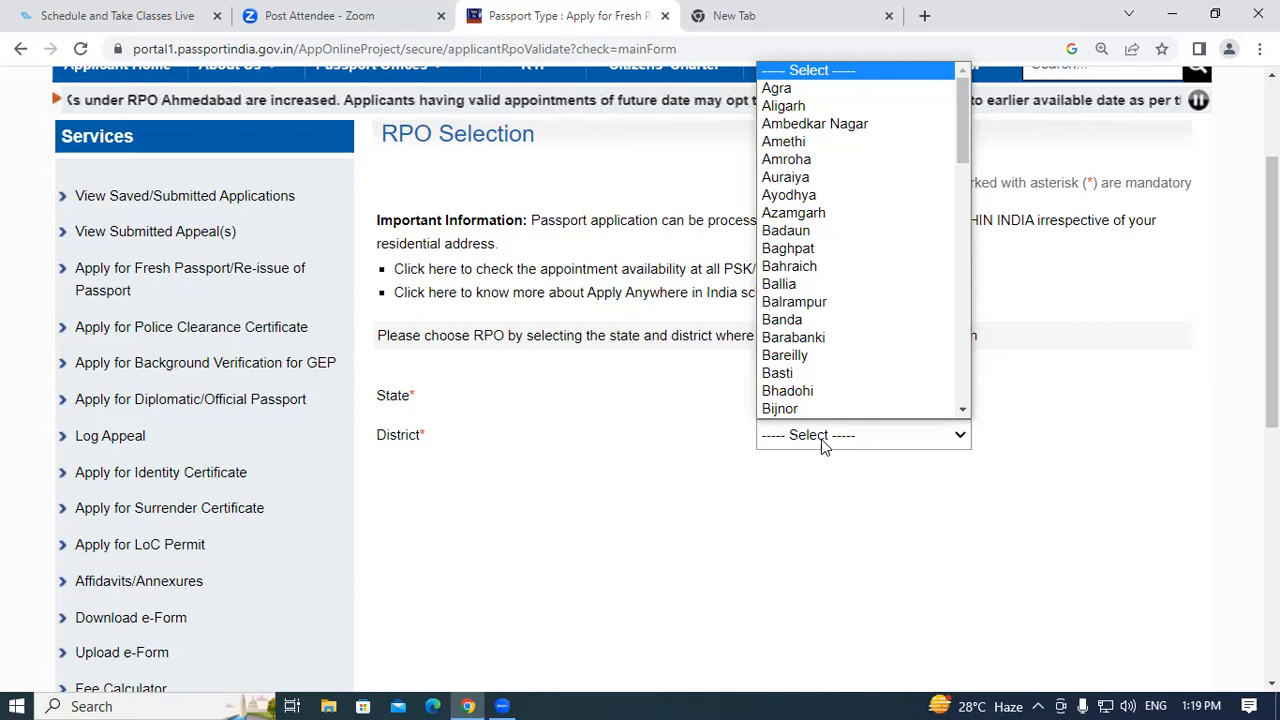
type("ku")
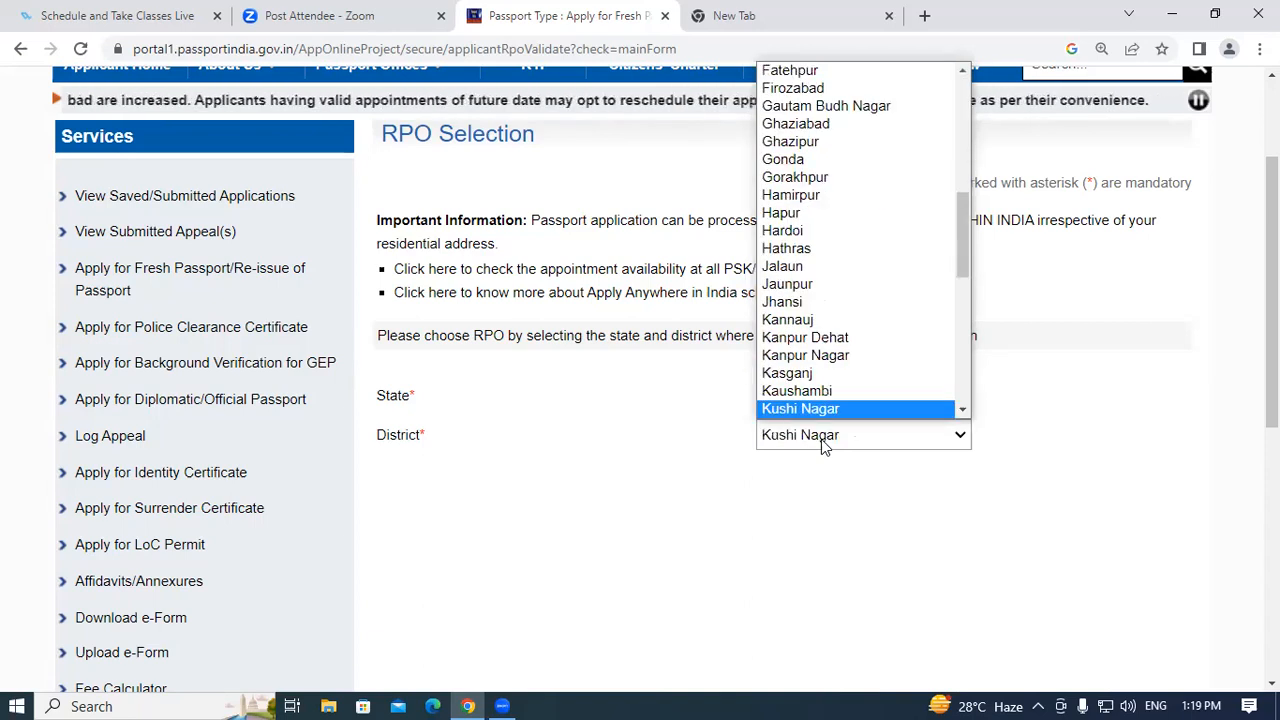
key("Return")
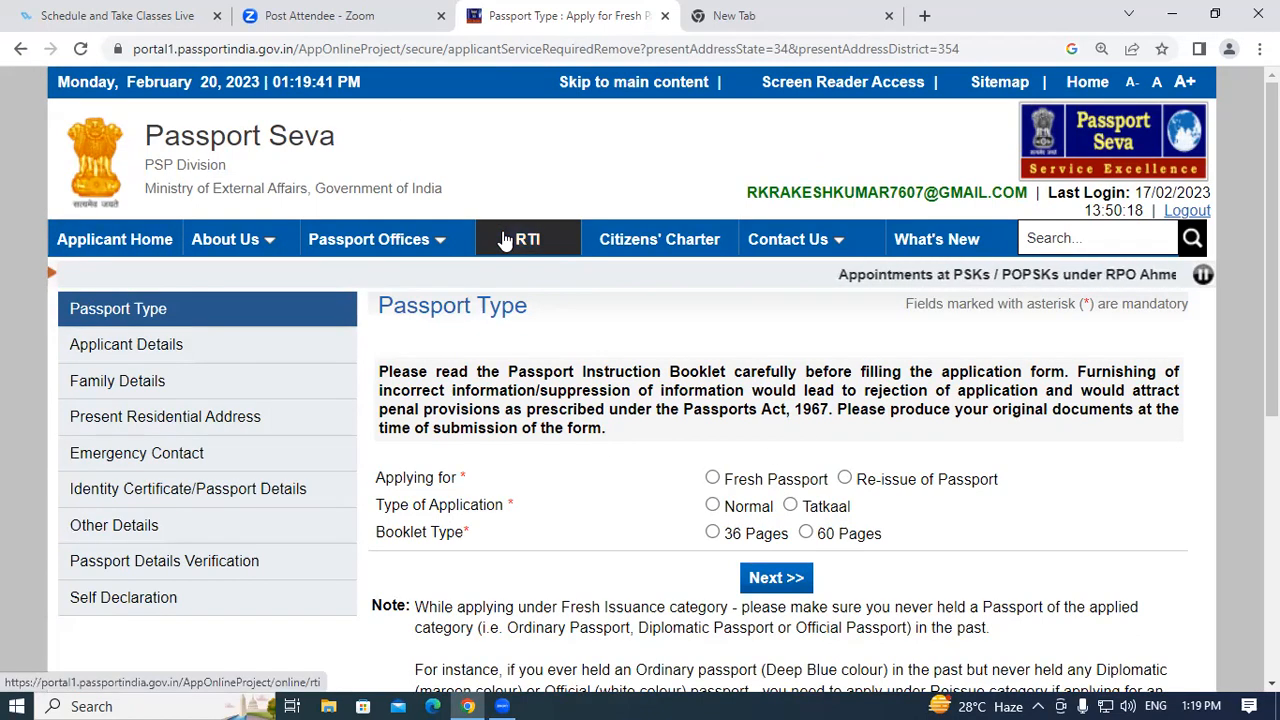
Choose Fresh Passport, Normal scheme and a 36-page booklet, then continue to Applicant Details.
scroll(477, 495, "down", 1)
scroll(477, 495, "down", 3)
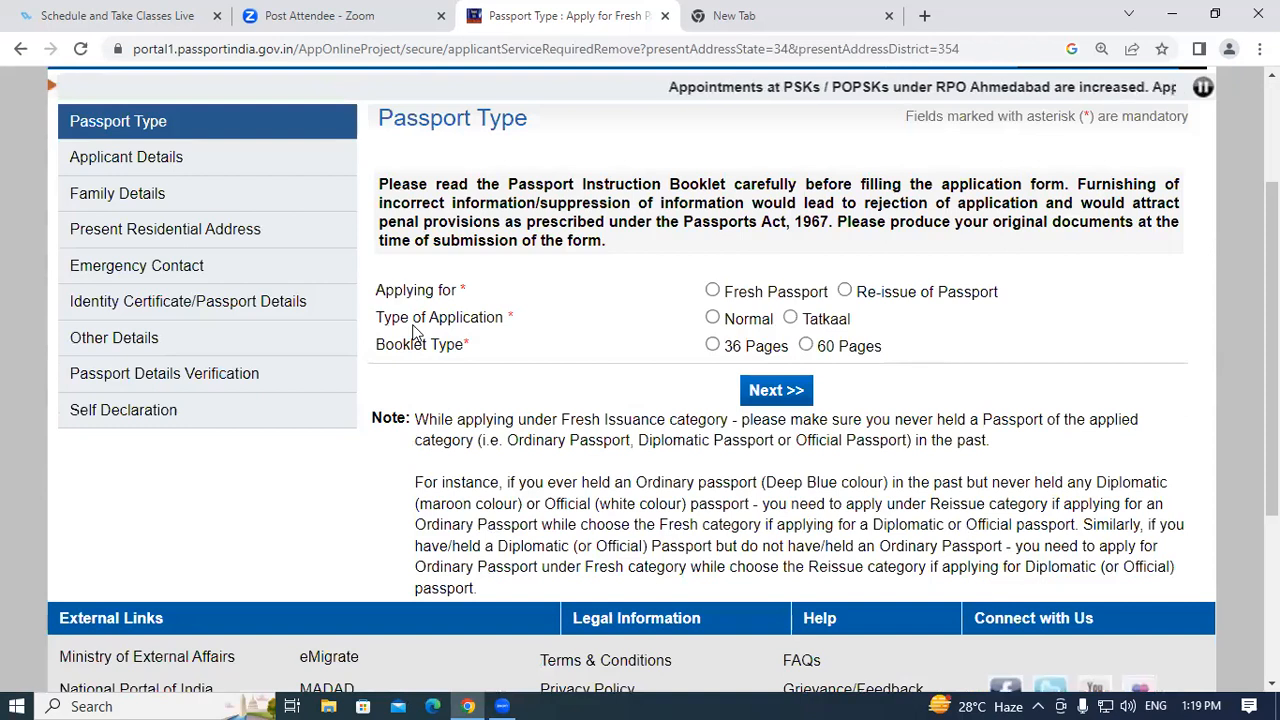
left_click_drag(377, 290, 434, 288)
left_click(461, 285)
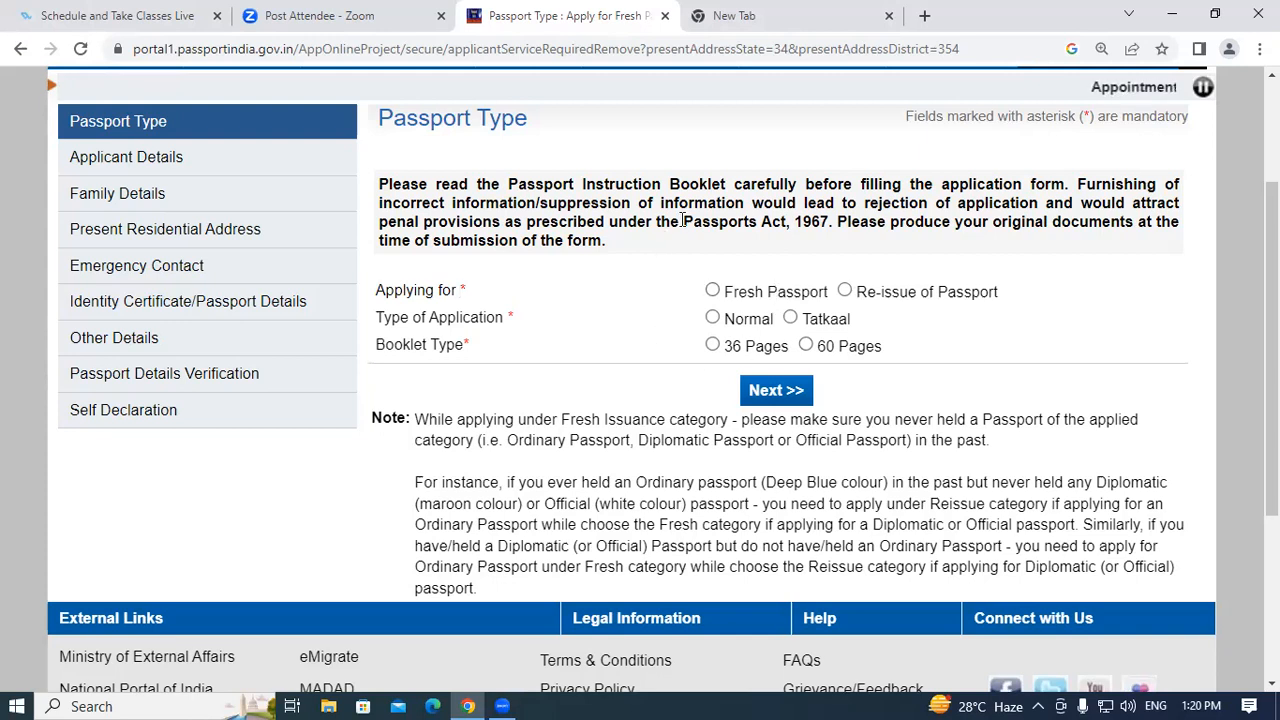
left_click(712, 291)
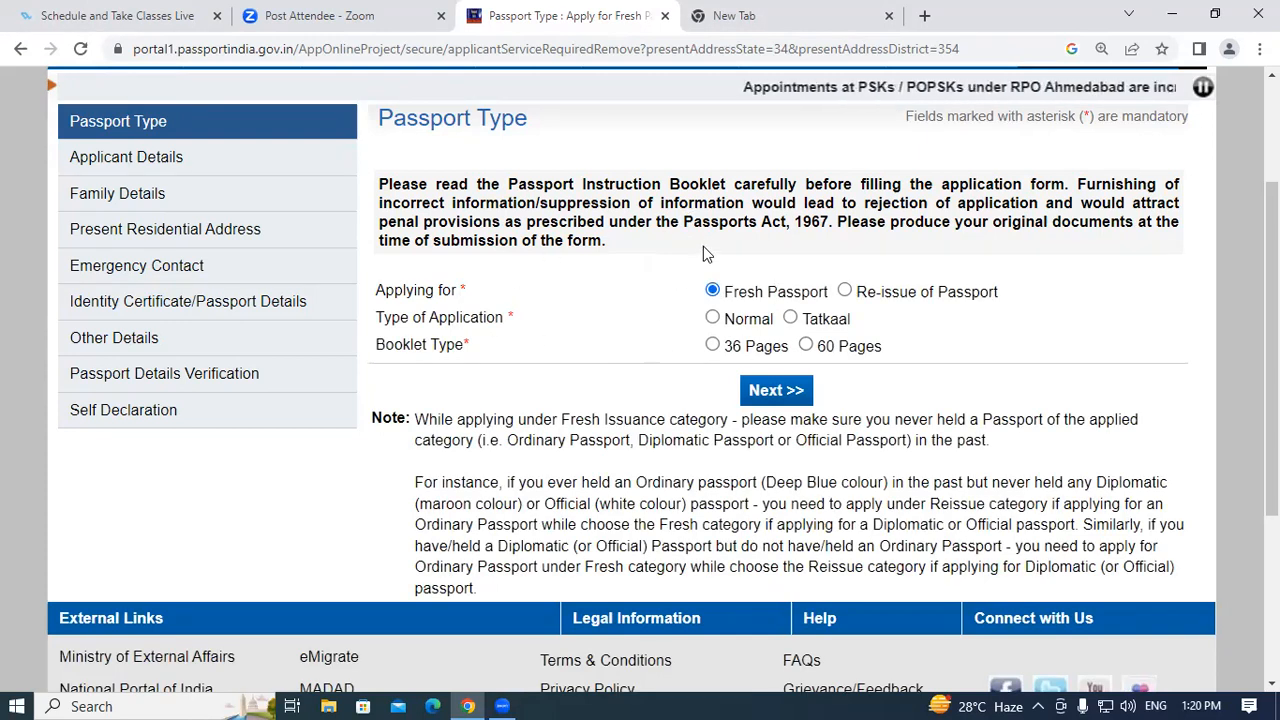
left_click(713, 319)
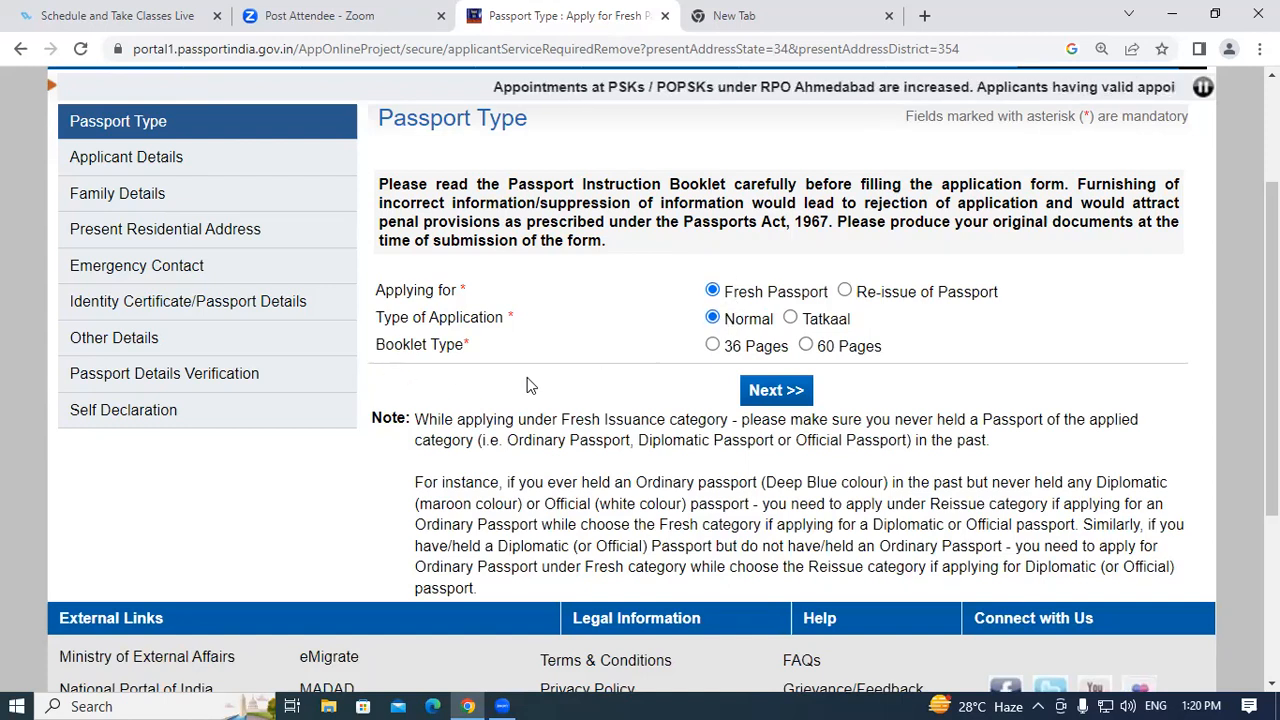
left_click(712, 345)
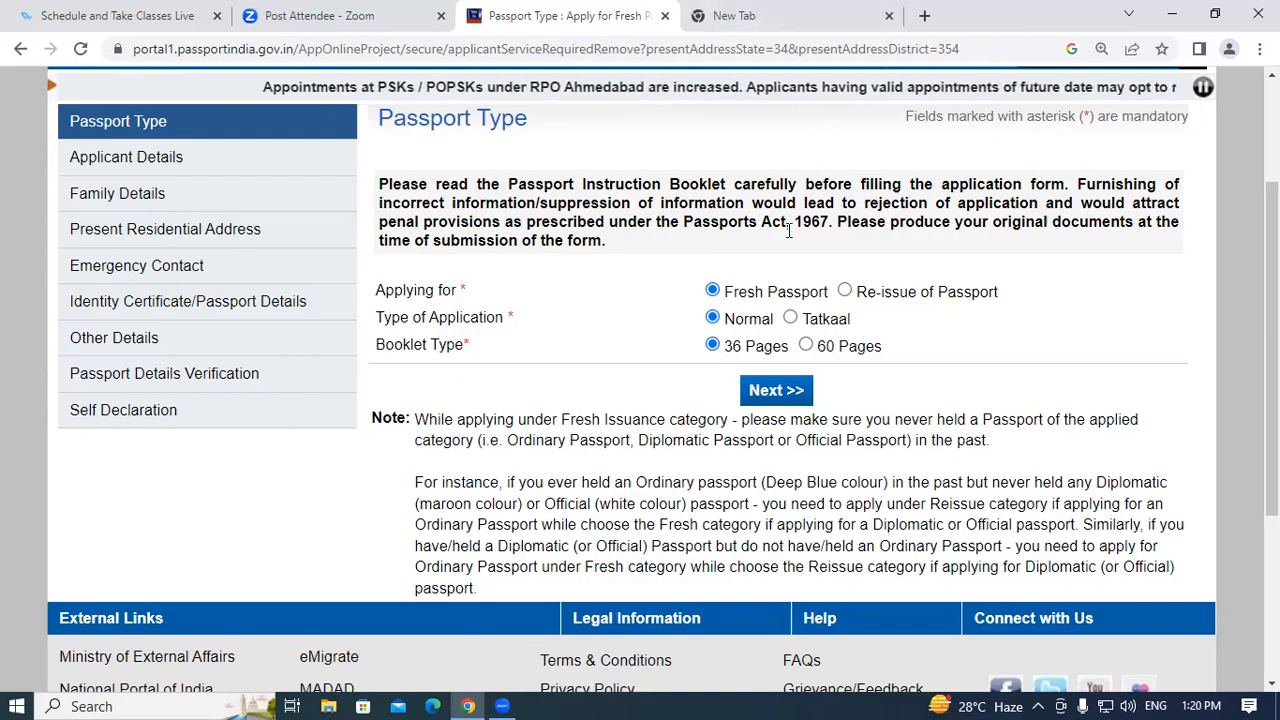
left_click(771, 391)
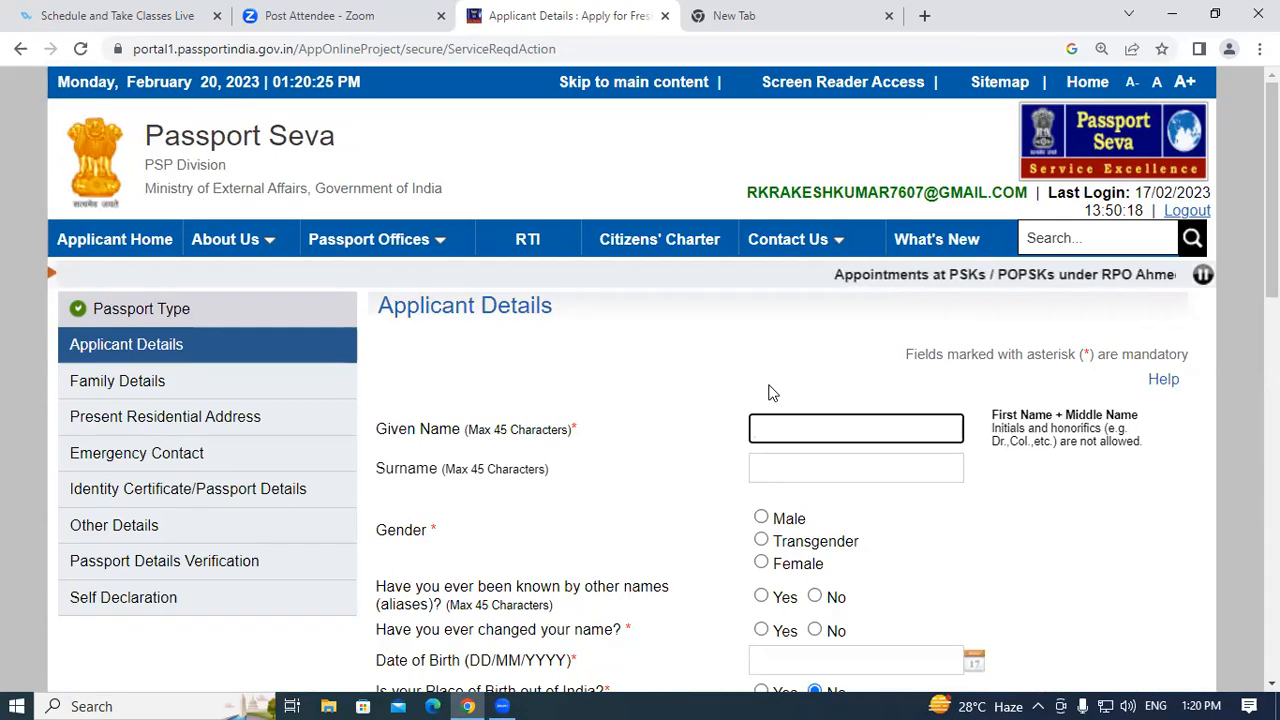
Fill the given name from autofill minus the surname, leave surname blank, and set gender Male.
scroll(671, 493, "down", 1)
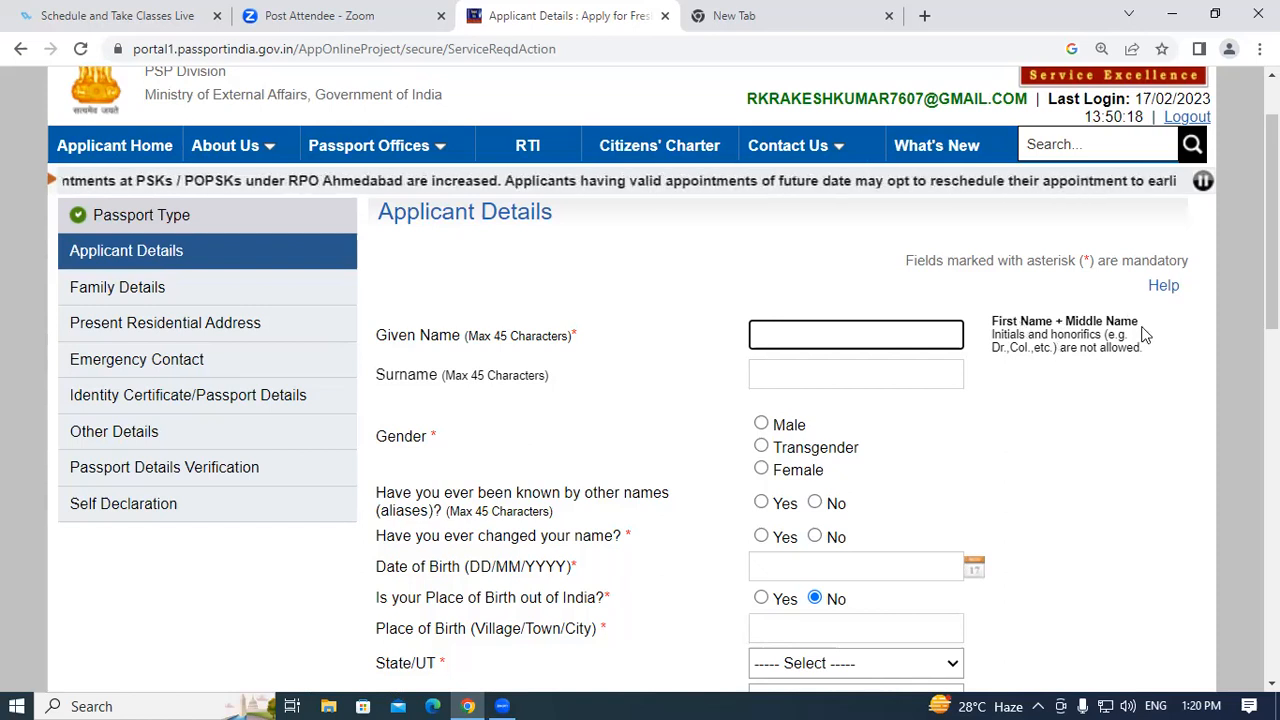
left_click(787, 337)
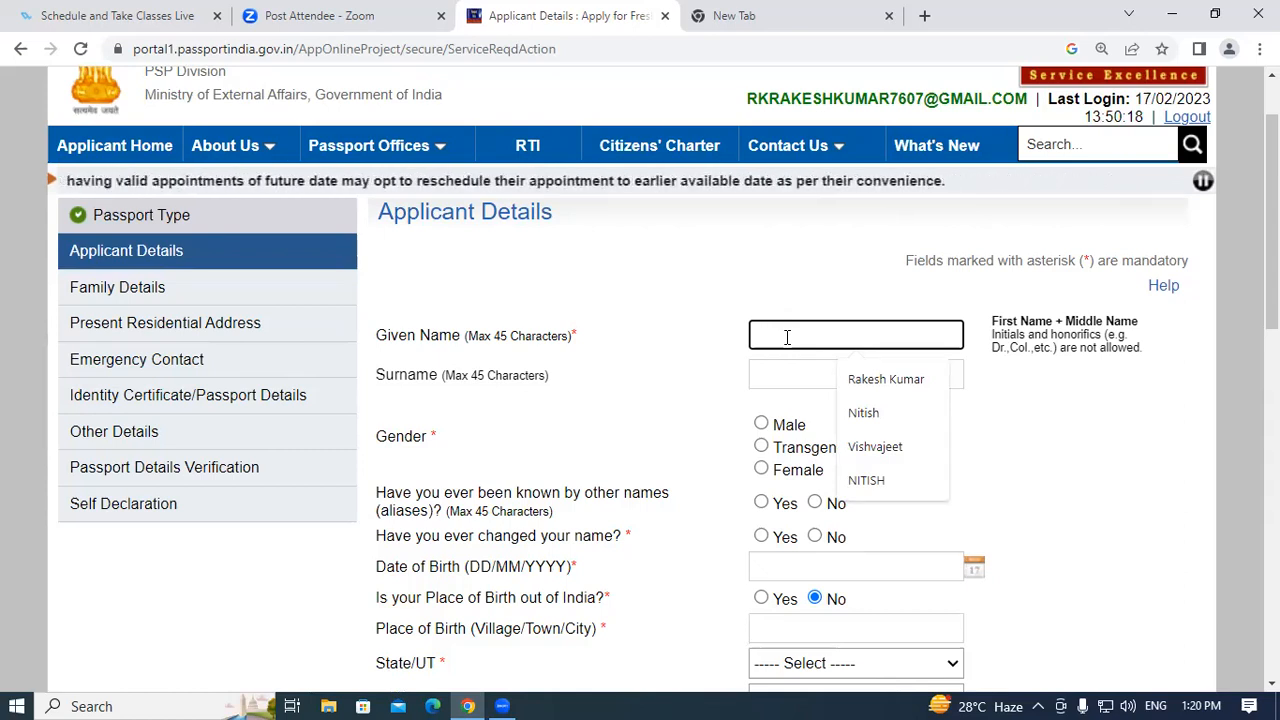
left_click(866, 379)
left_click_drag(854, 333, 815, 333)
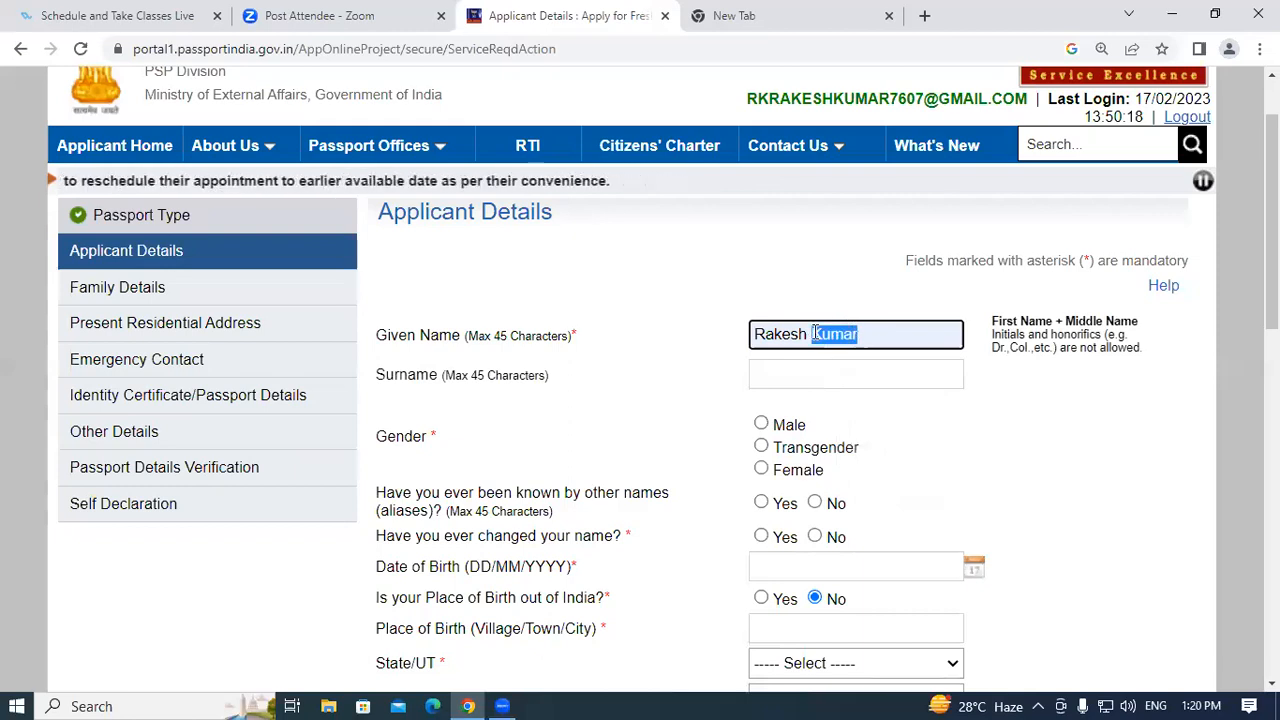
key("BackSpace")
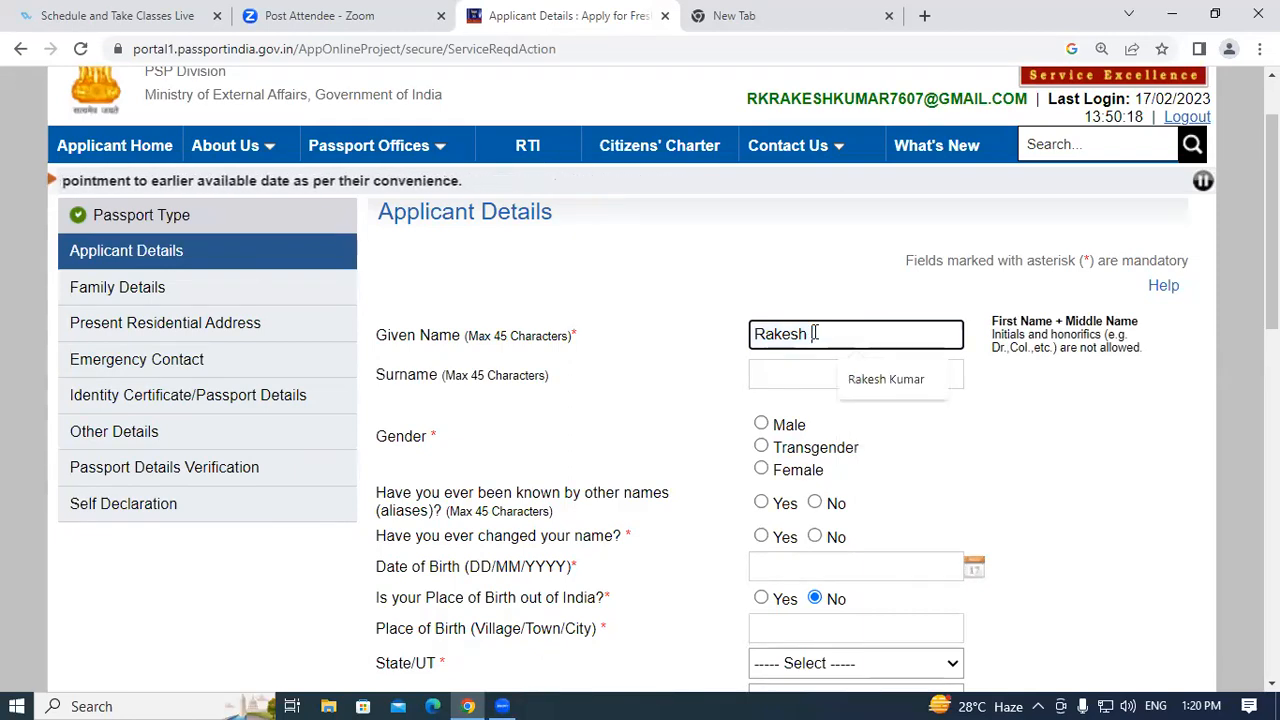
left_click(794, 375)
left_click(583, 407)
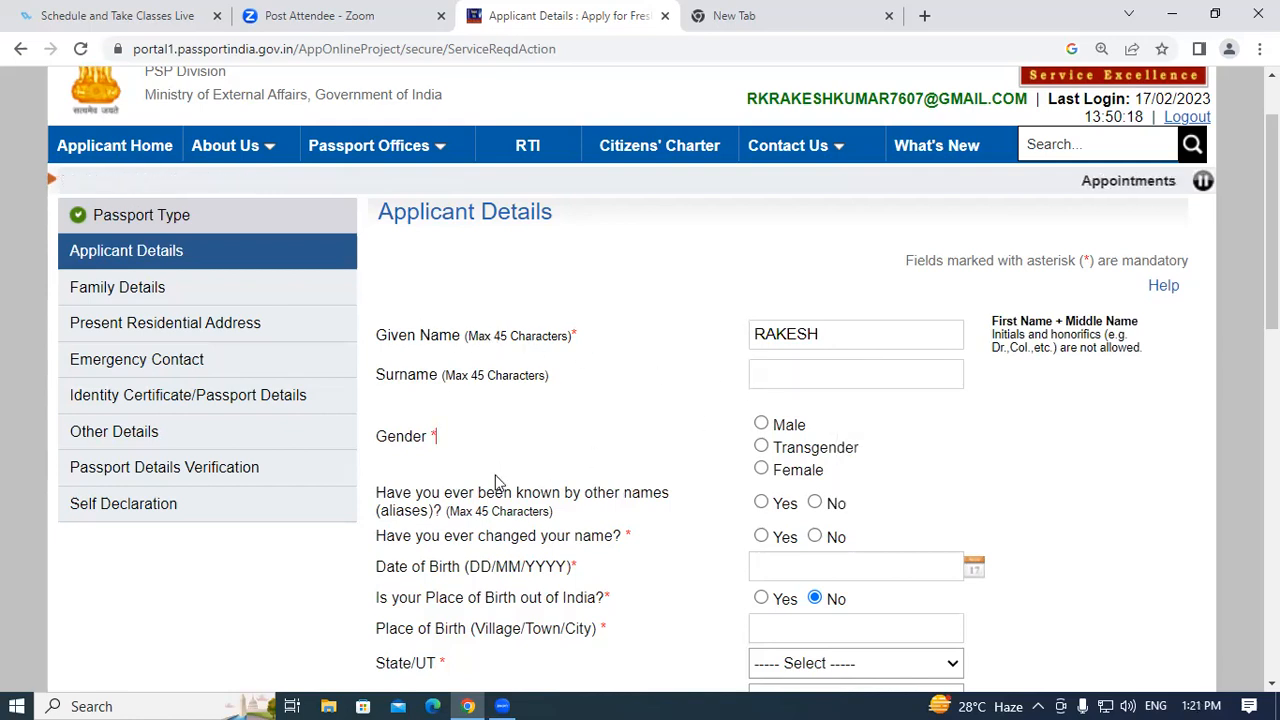
scroll(682, 252, "down", 2)
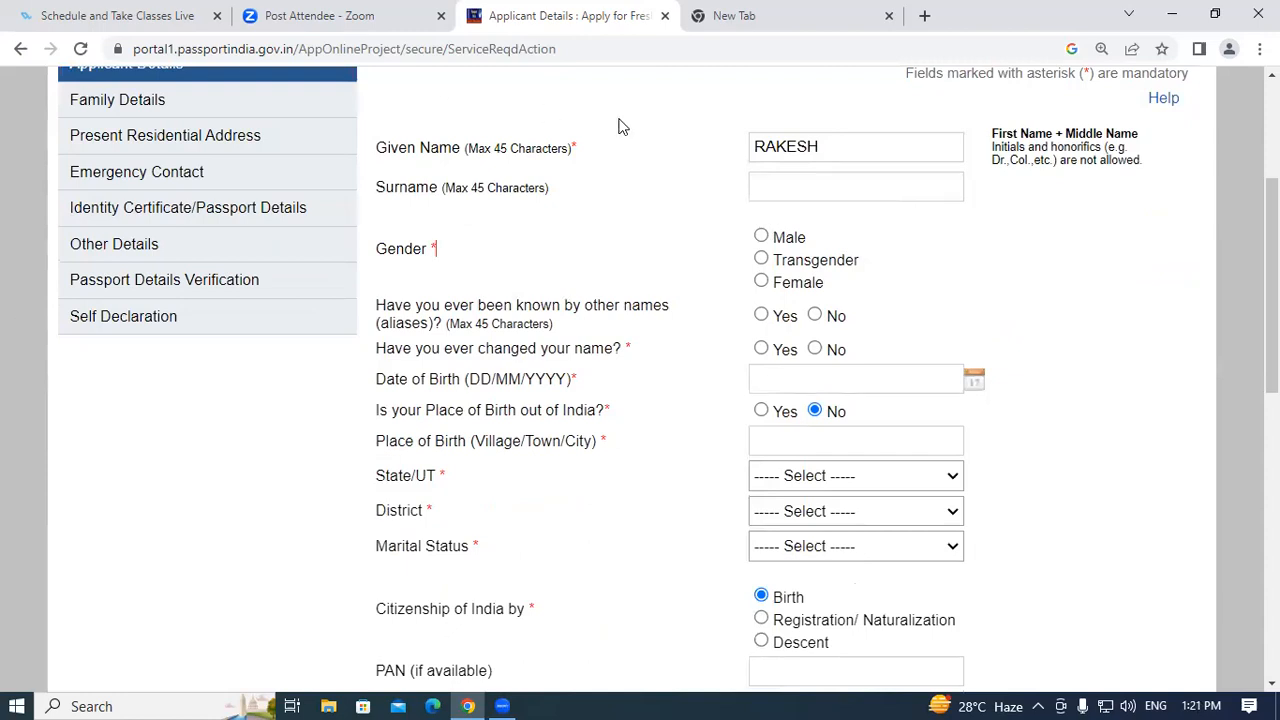
left_click(761, 237)
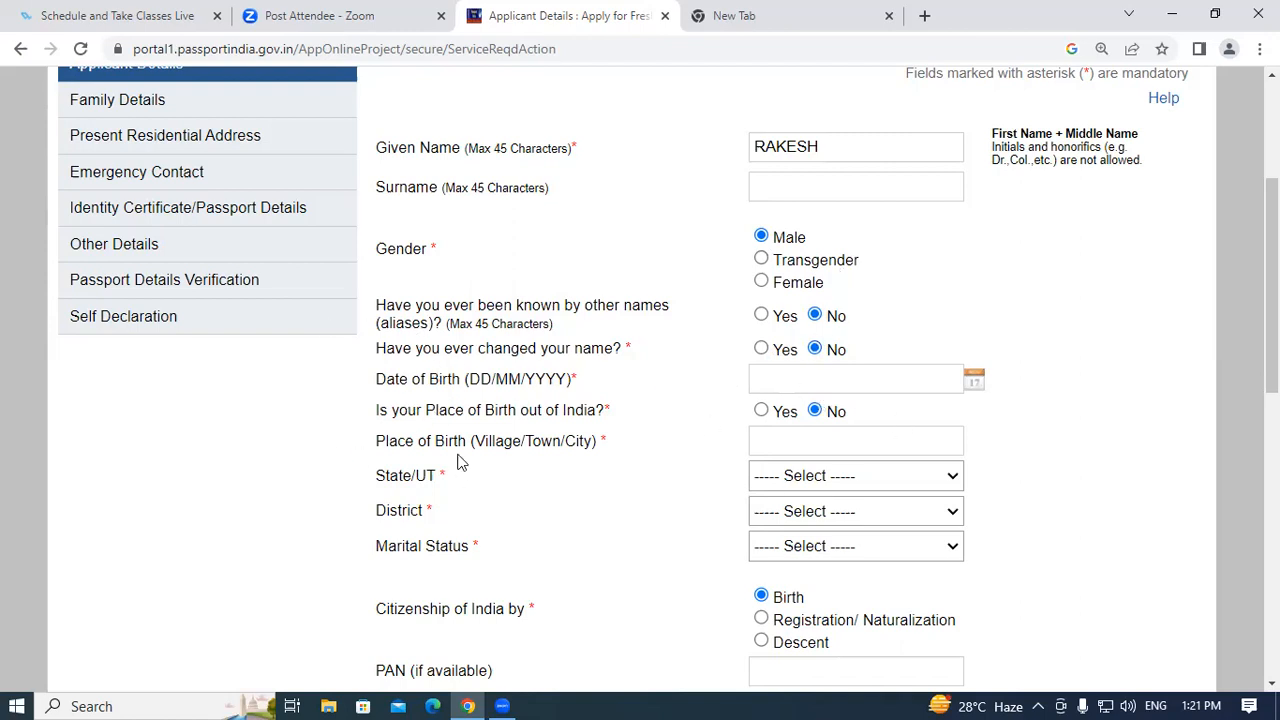
Pick 1 January 2001 in the Date of Birth calendar.
left_click(935, 382)
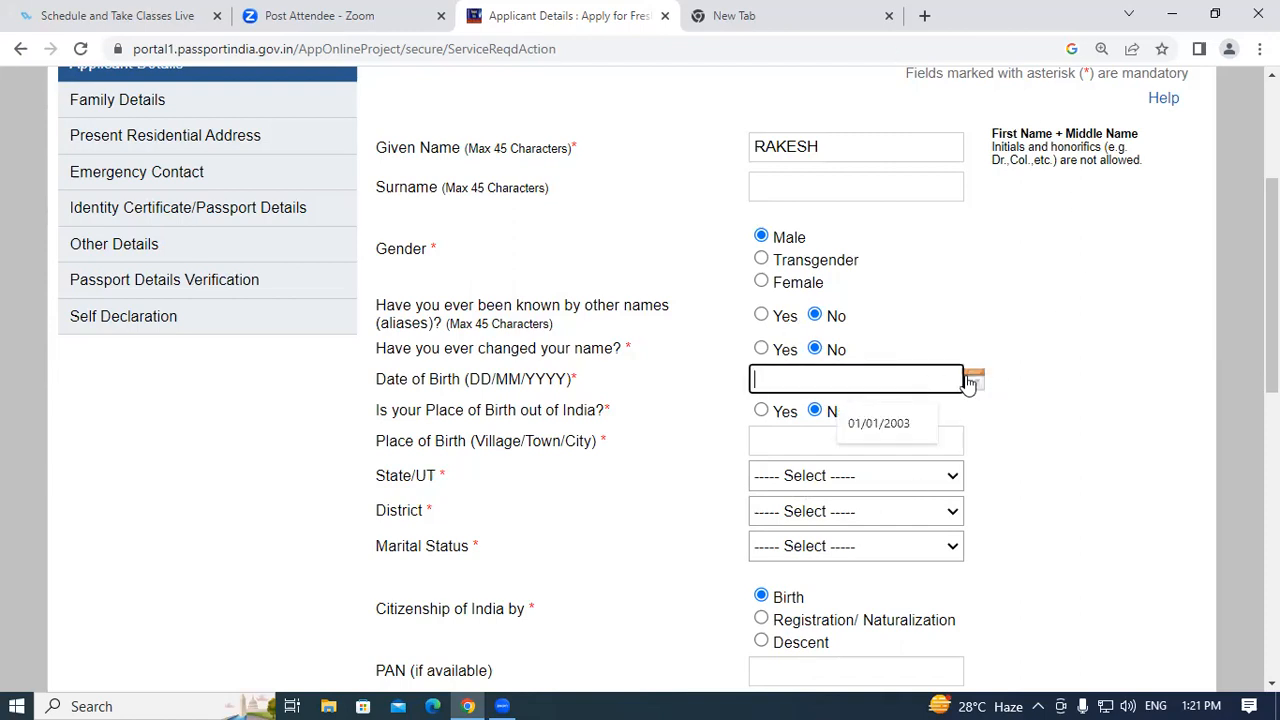
left_click(970, 382)
left_click(937, 420)
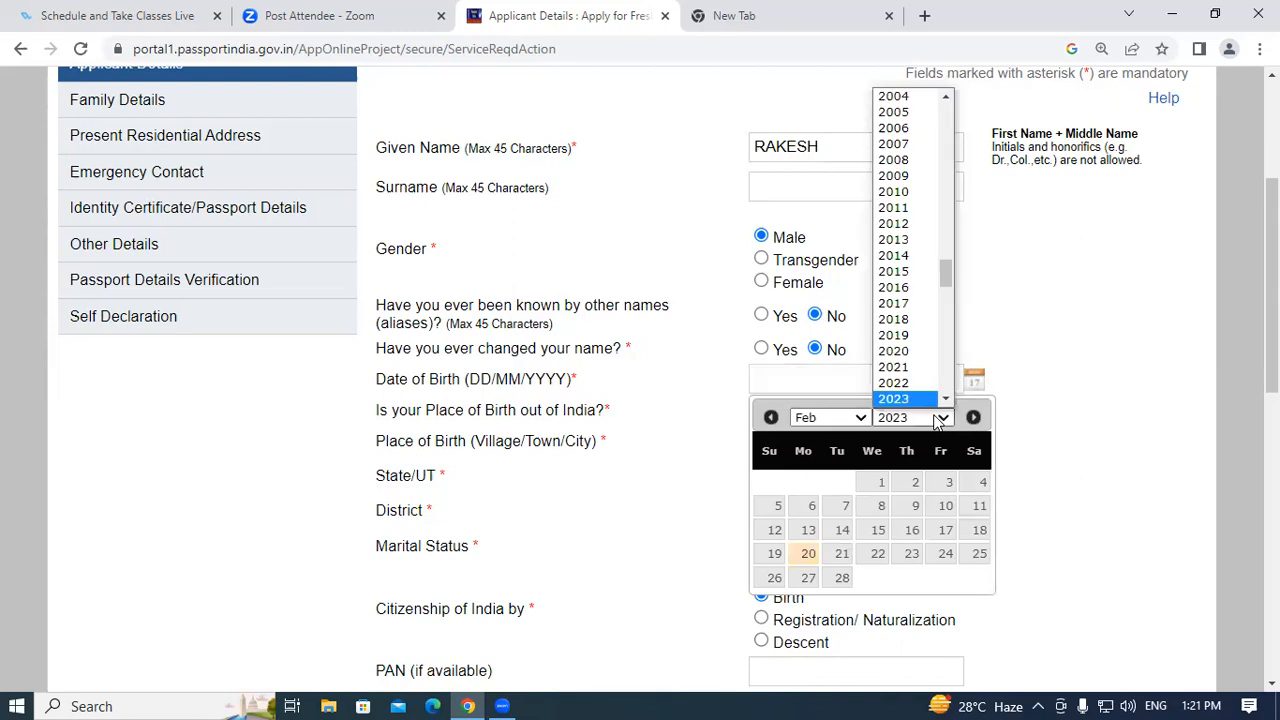
left_click(910, 97)
left_click(922, 424)
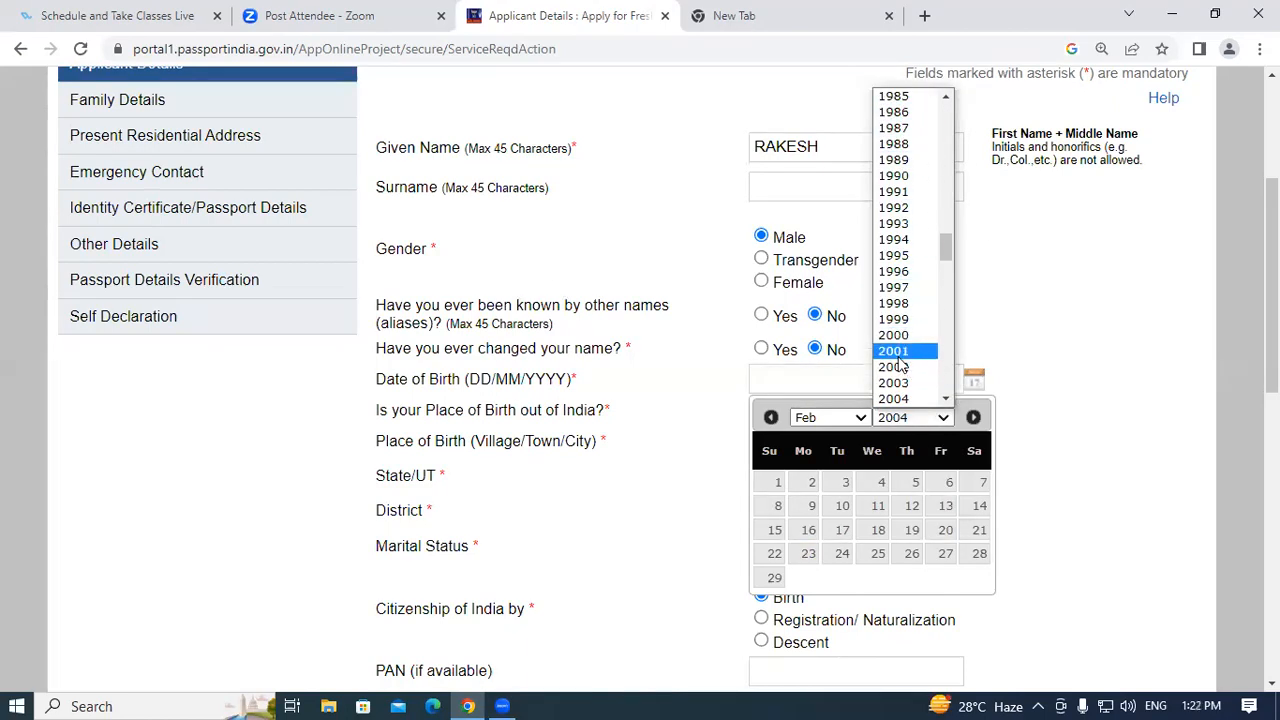
left_click(897, 352)
left_click(829, 417)
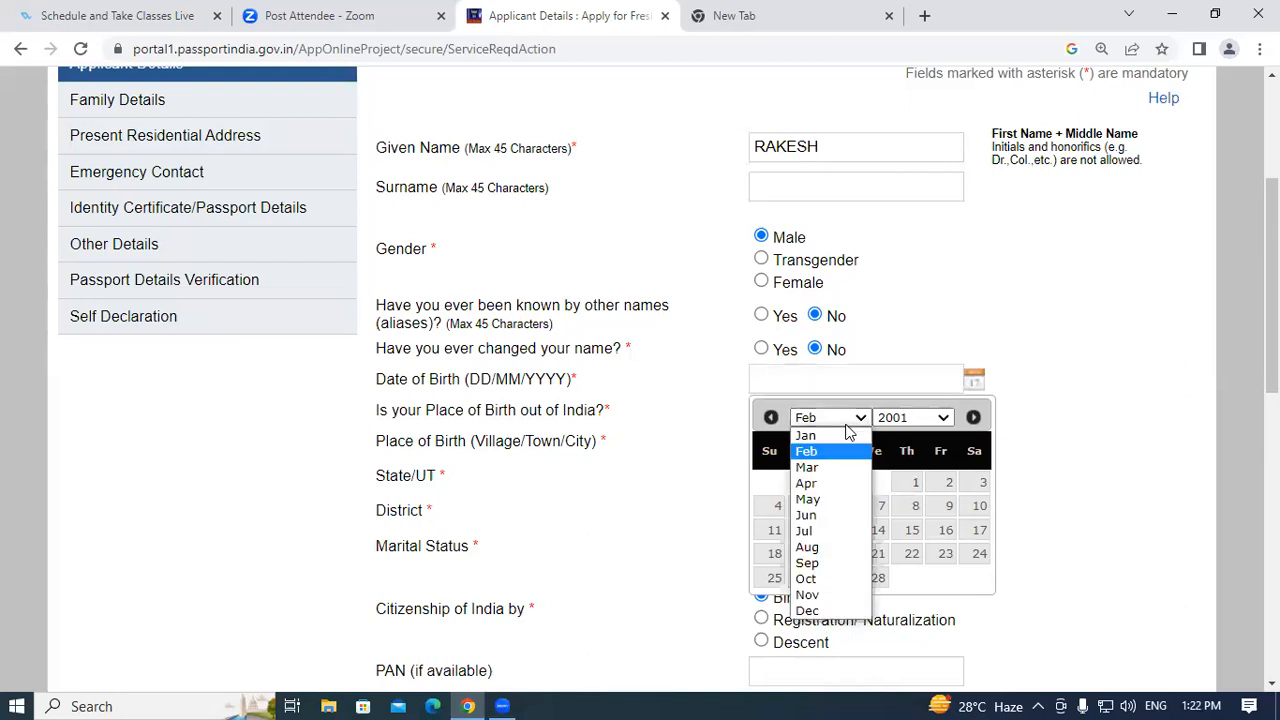
left_click(815, 434)
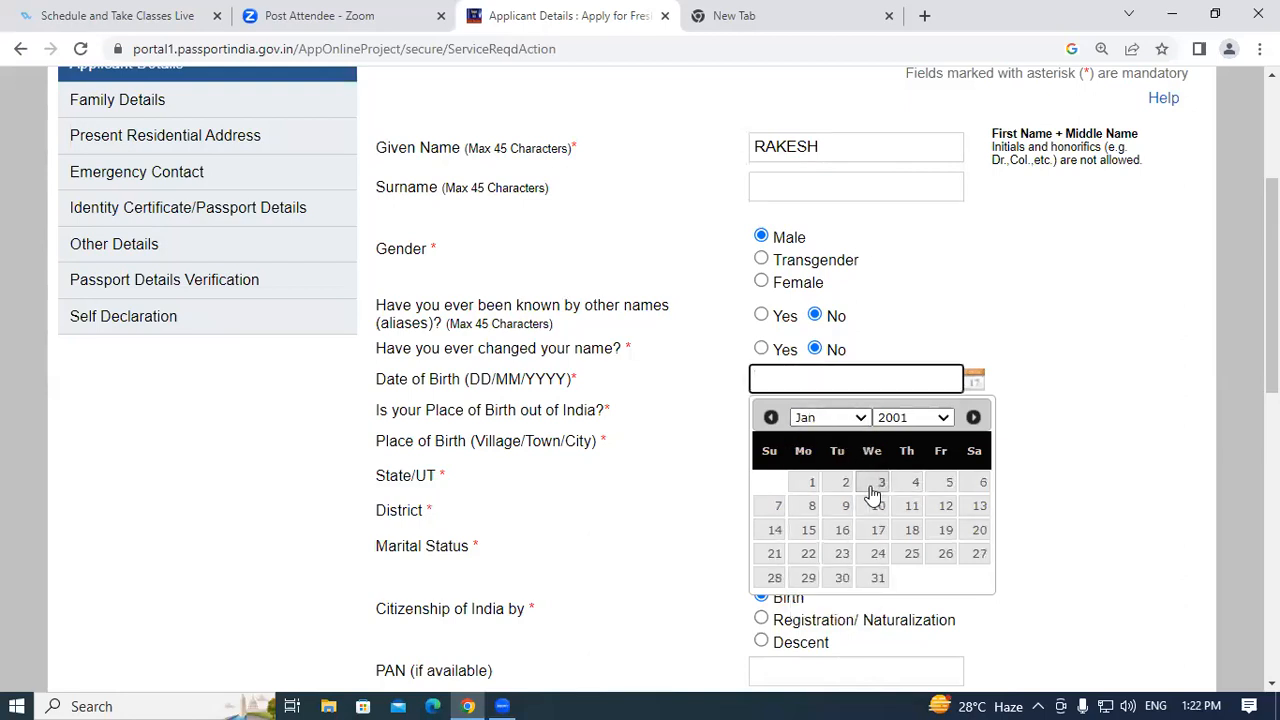
left_click(812, 482)
scroll(459, 476, "down", 1)
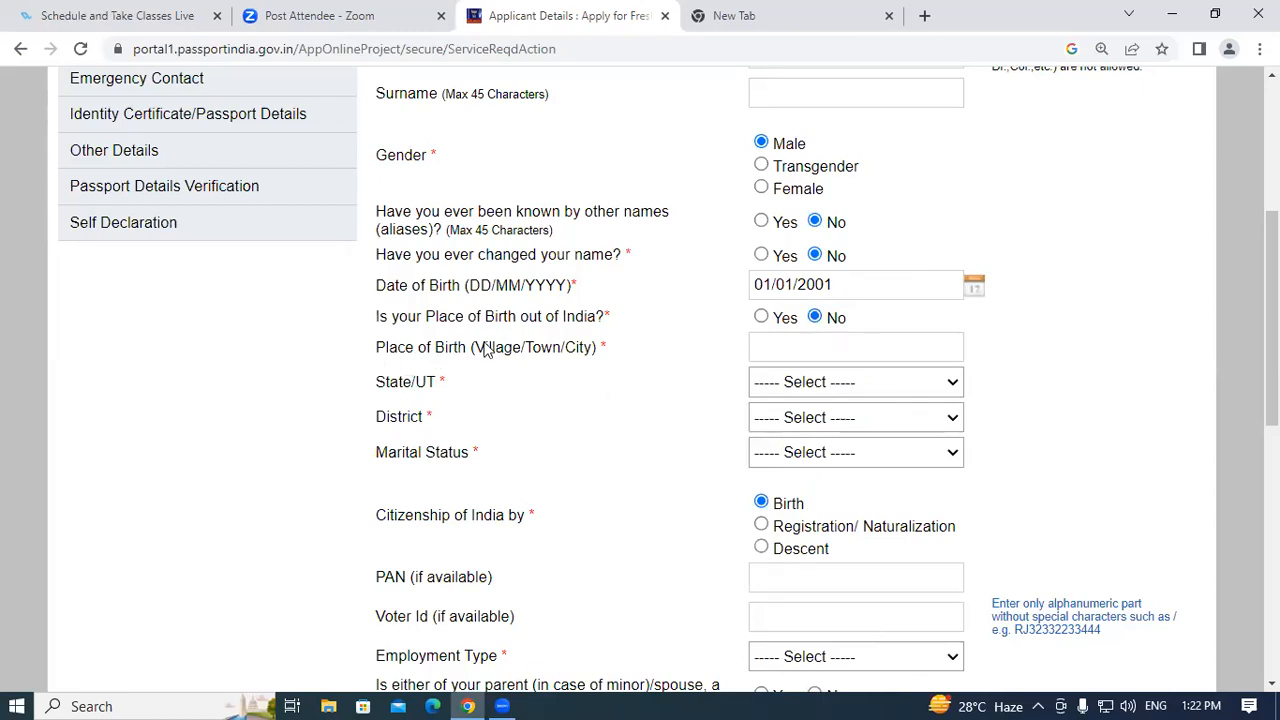
Set place of birth to PADRAUNA, state Uttar Pradesh, district Kushi Nagar.
left_click(818, 350)
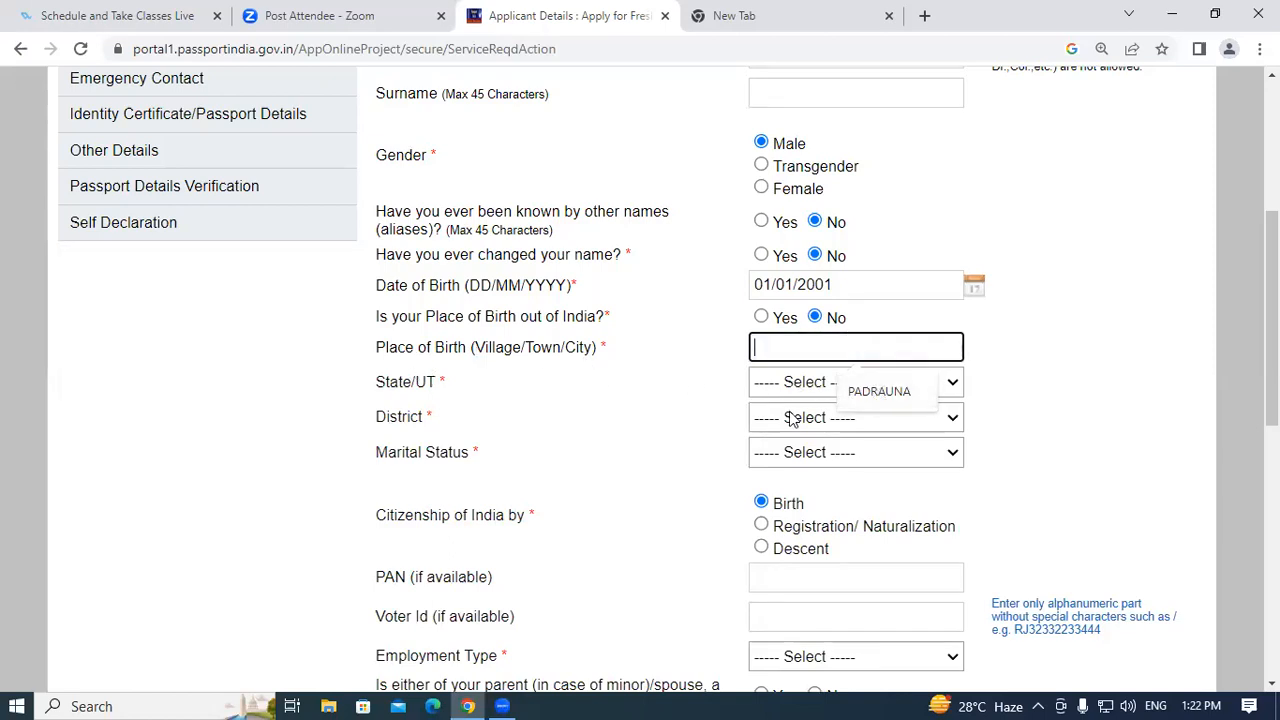
left_click(880, 389)
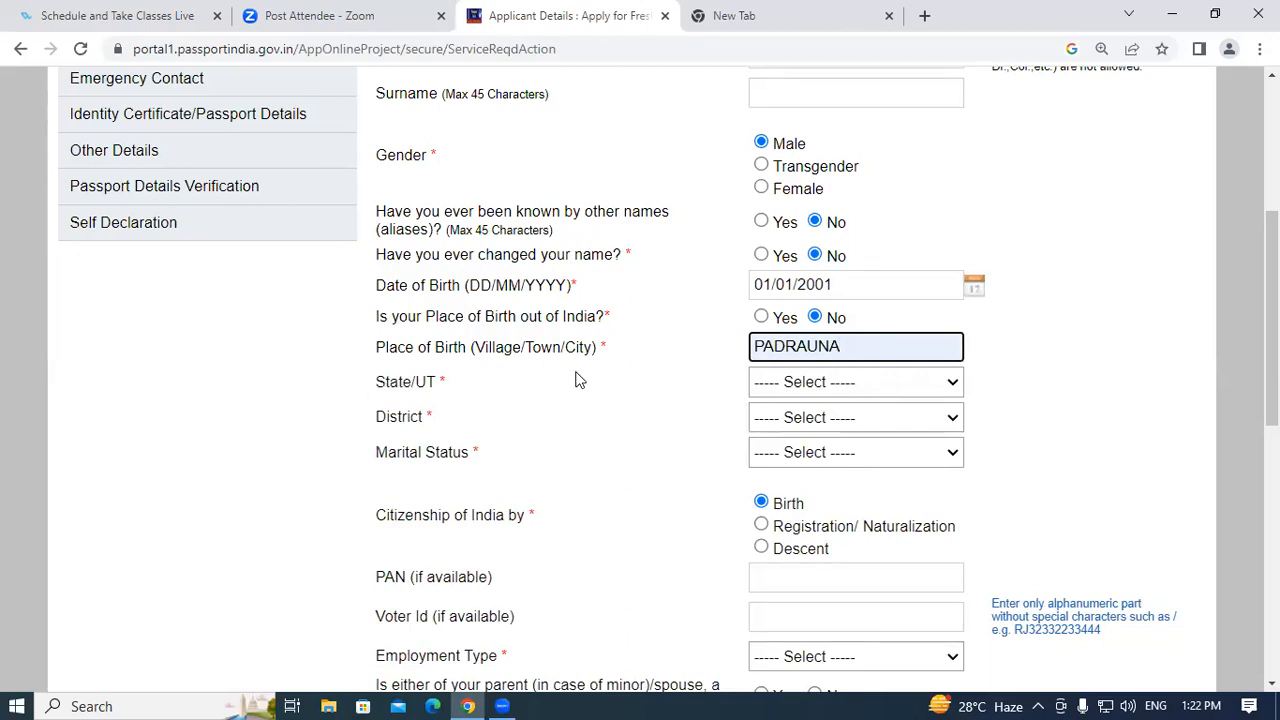
left_click(827, 389)
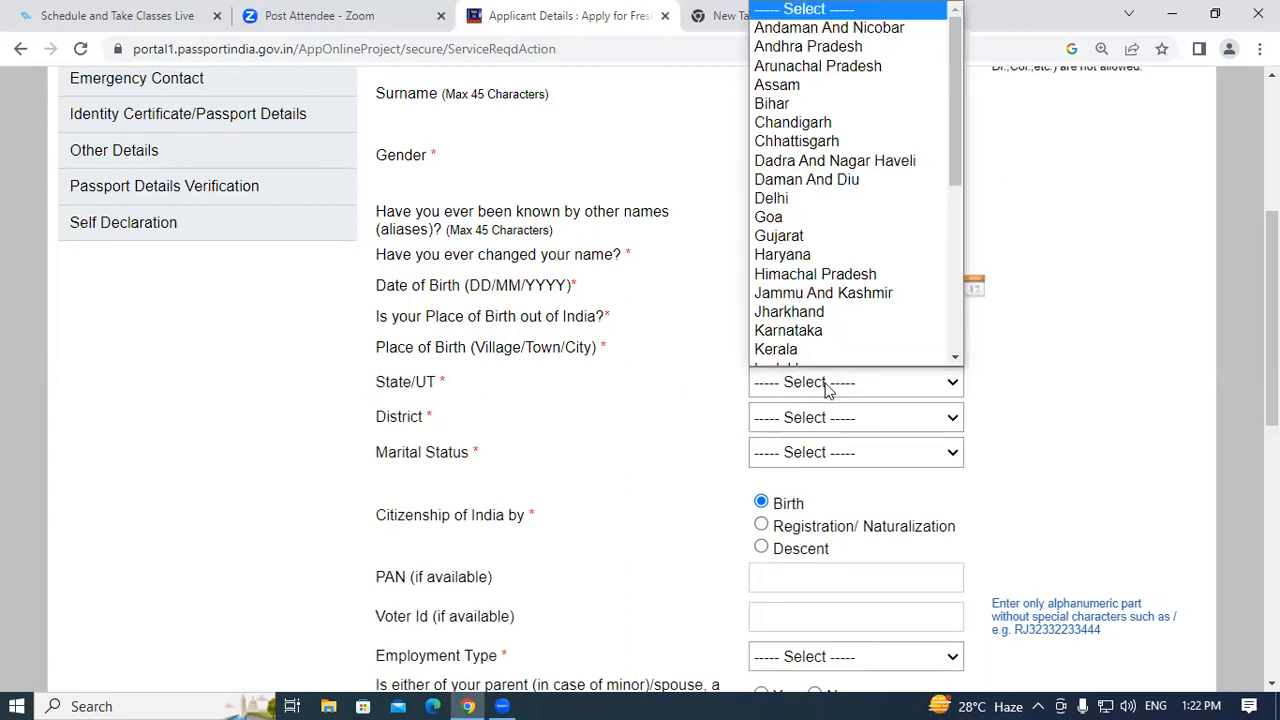
key("u")
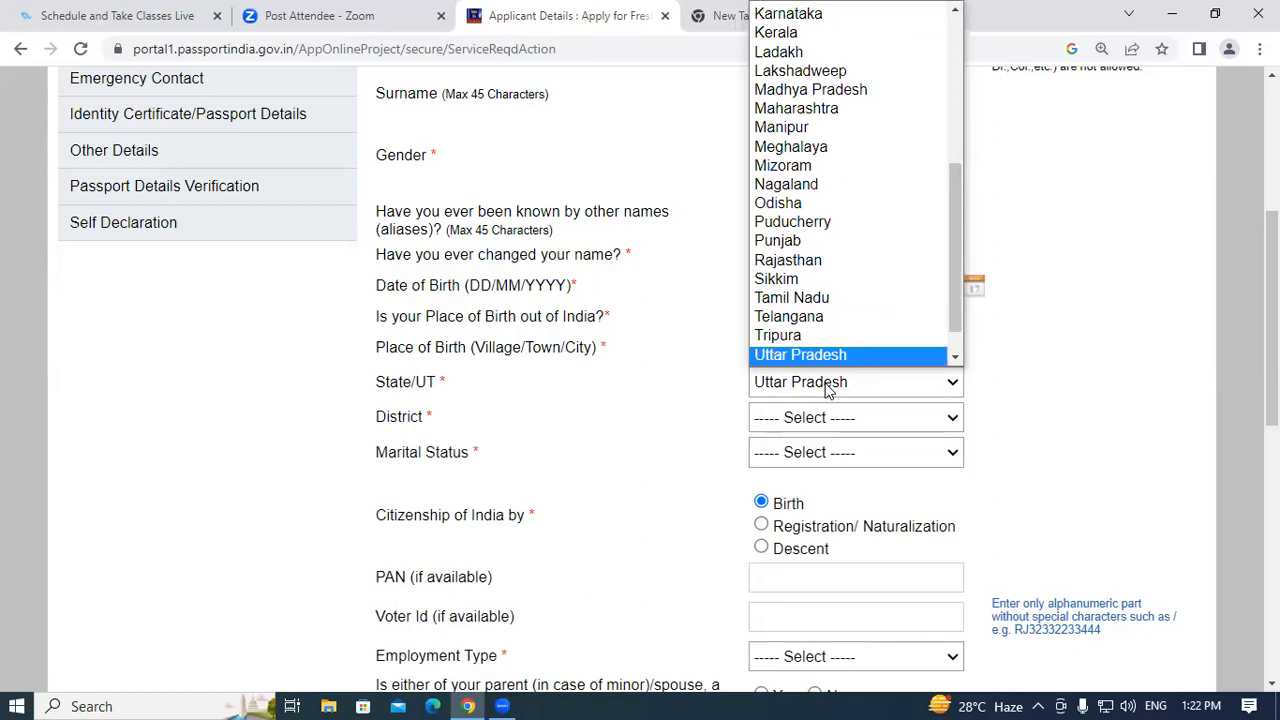
key("Return")
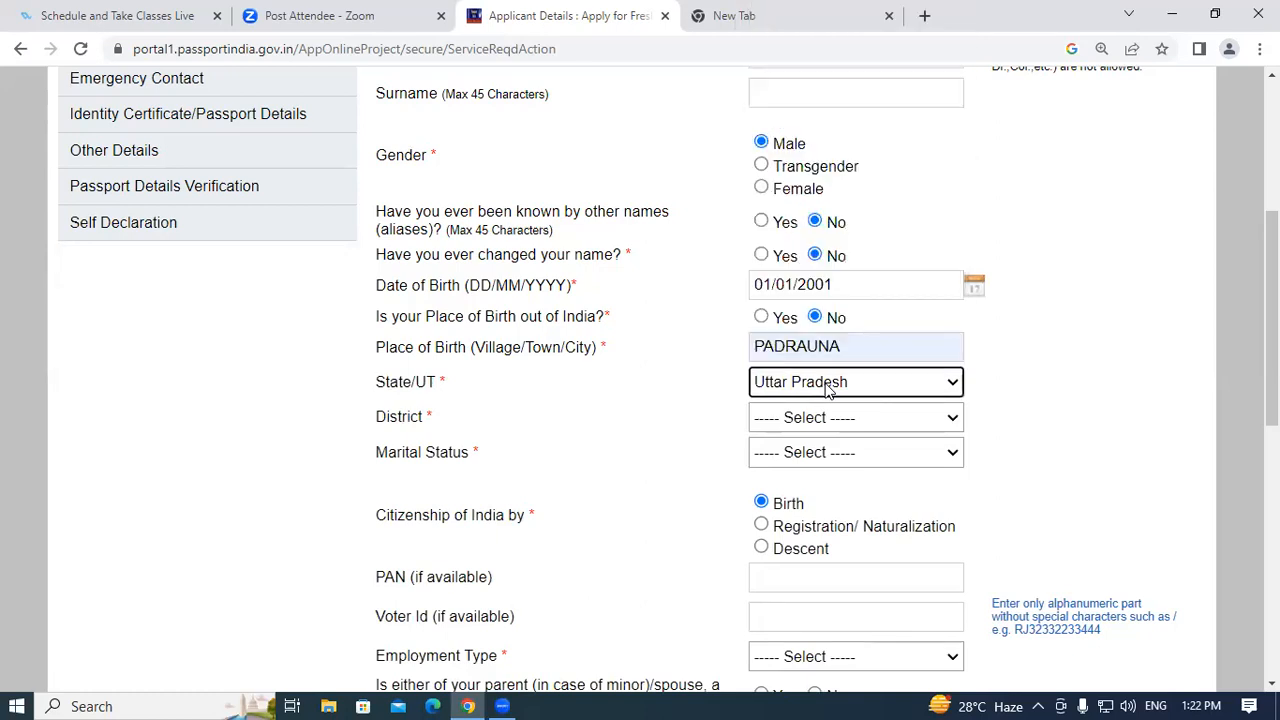
left_click(822, 424)
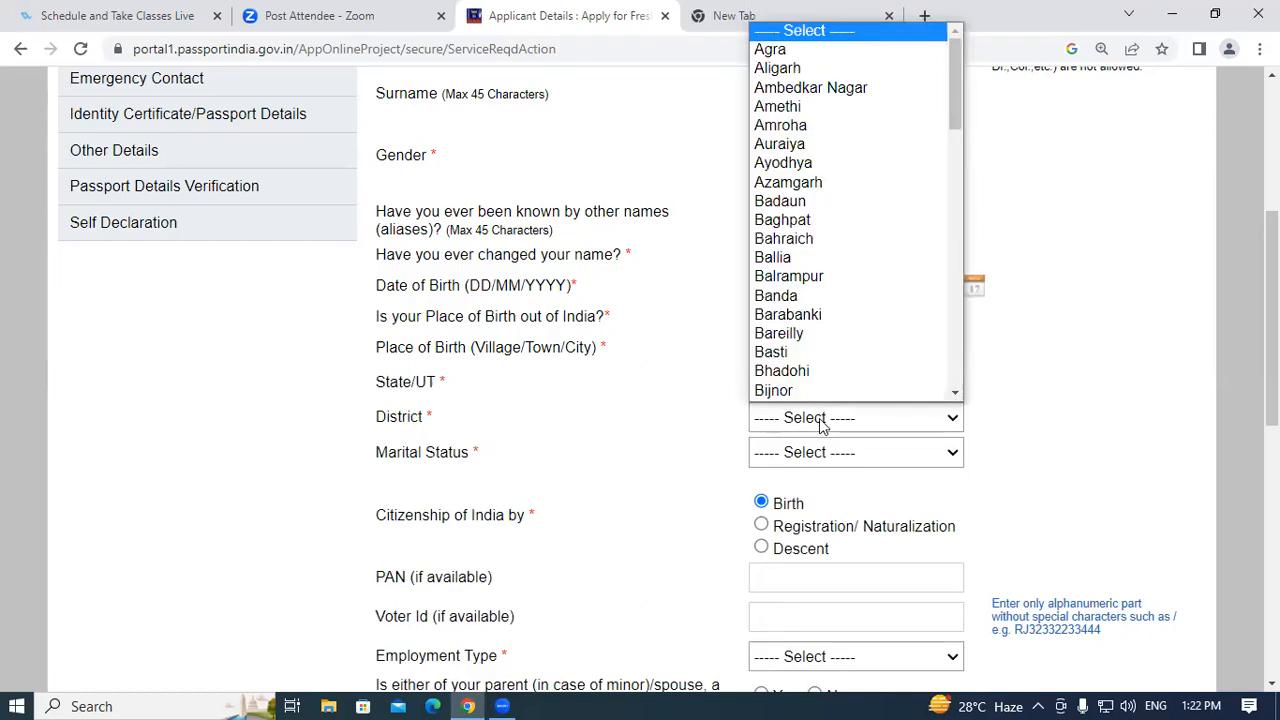
key("k")
key("u")
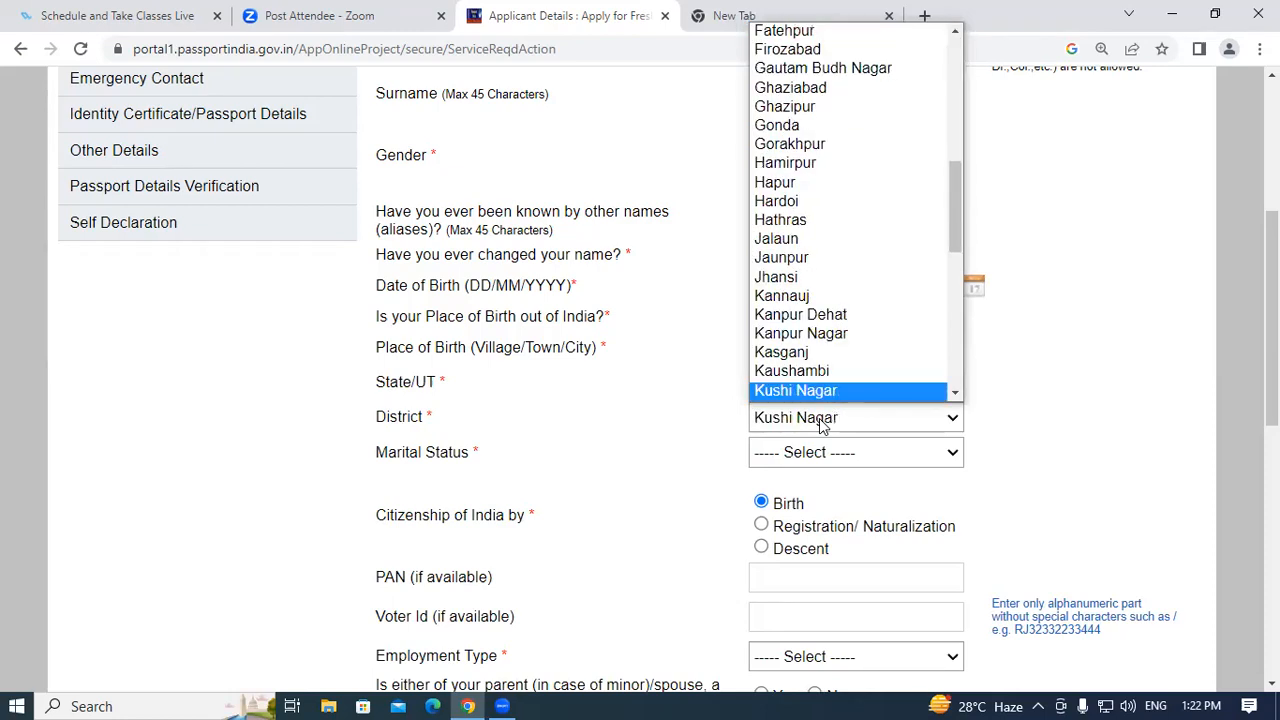
key("Return")
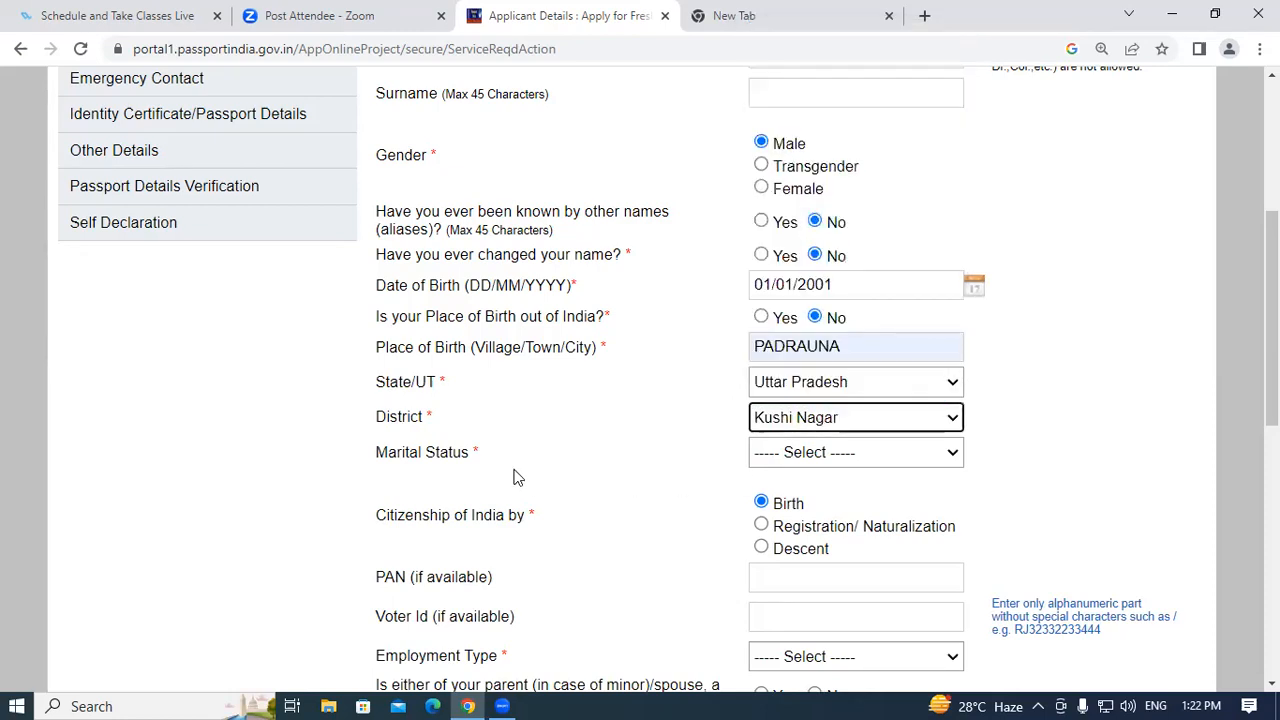
Set the applicant's marital status to Single.
left_click(818, 455)
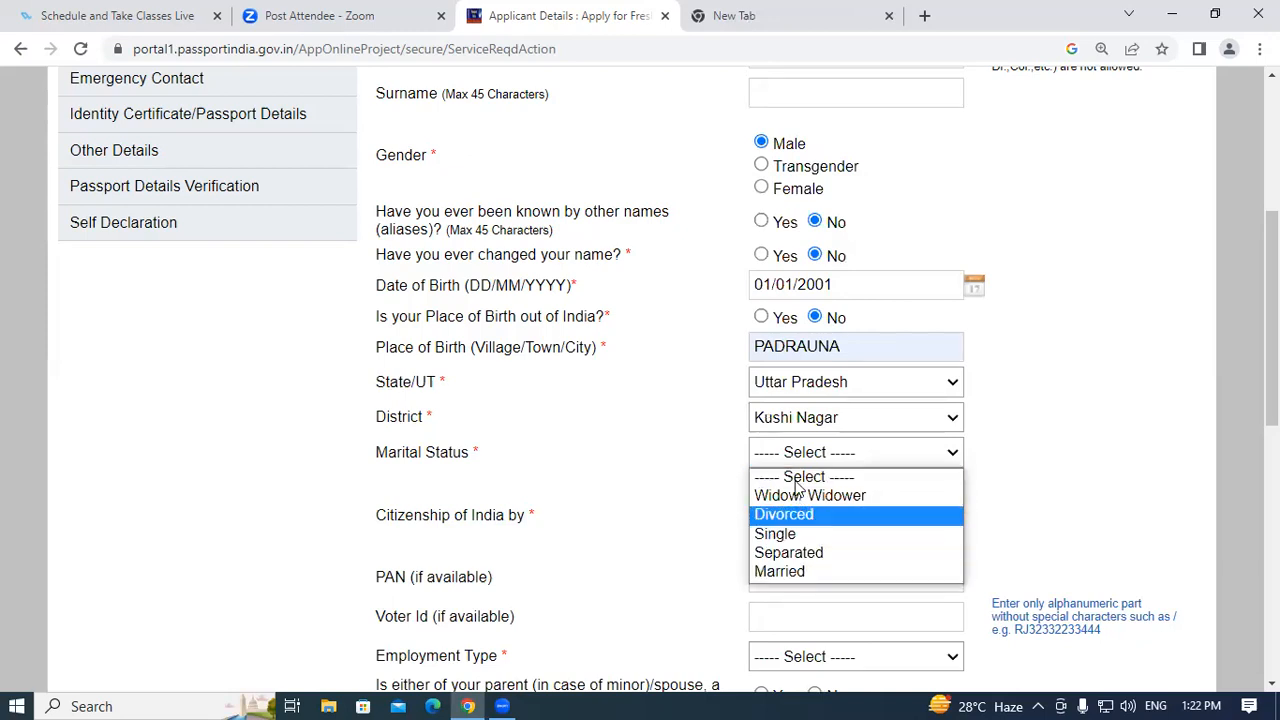
left_click(815, 534)
scroll(583, 557, "down", 2)
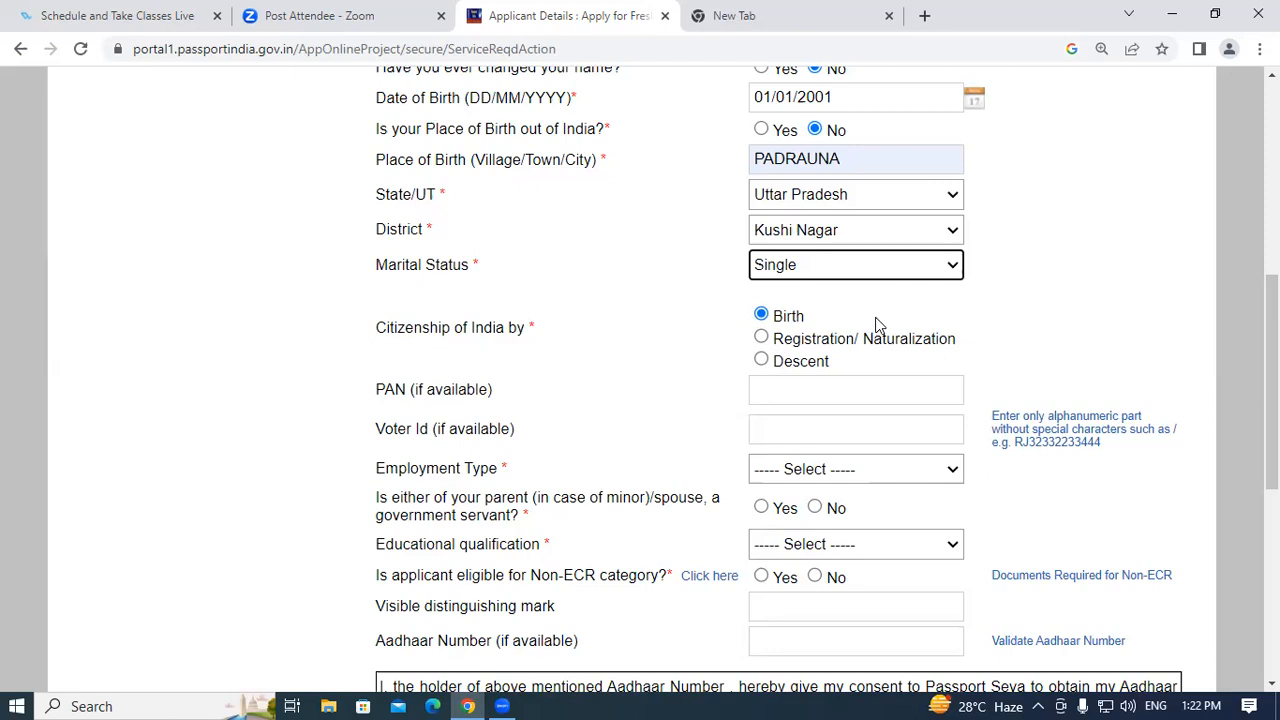
Choose Self Employed as employment type and answer No to a government-servant parent or spouse.
scroll(1270, 400, "down", 2)
scroll(1270, 400, "down", 2)
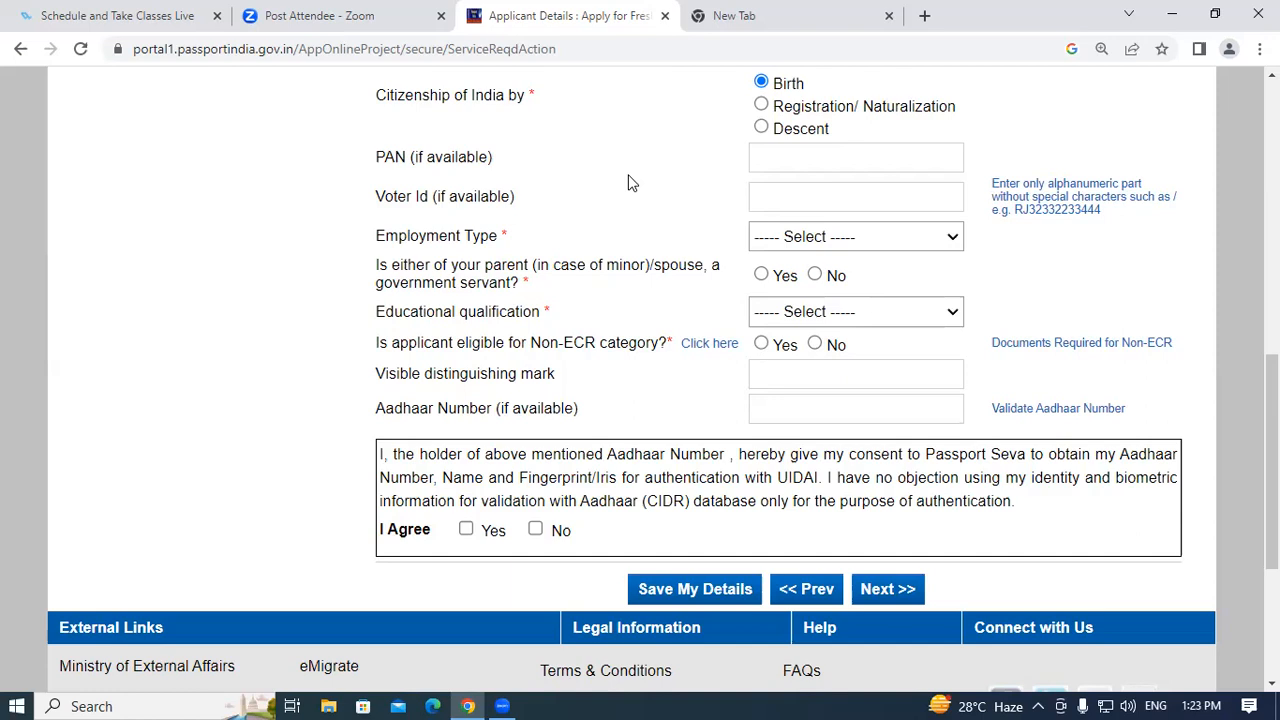
left_click(756, 157)
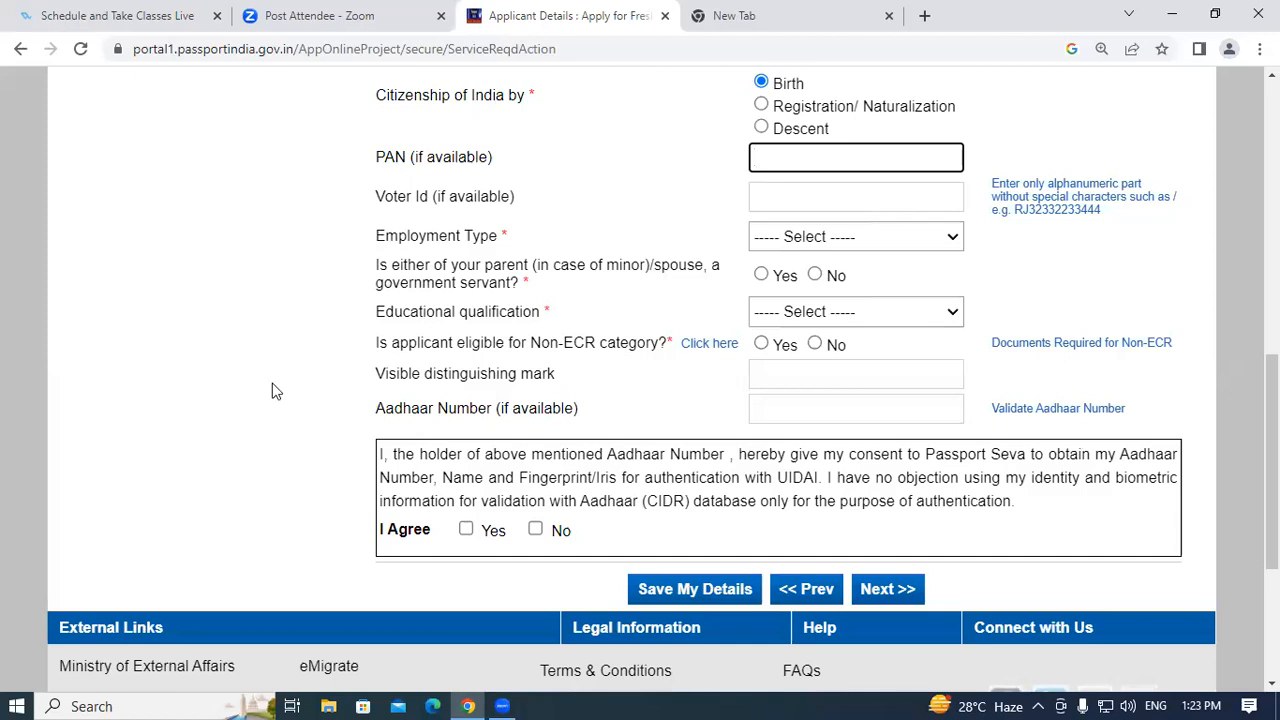
left_click(822, 236)
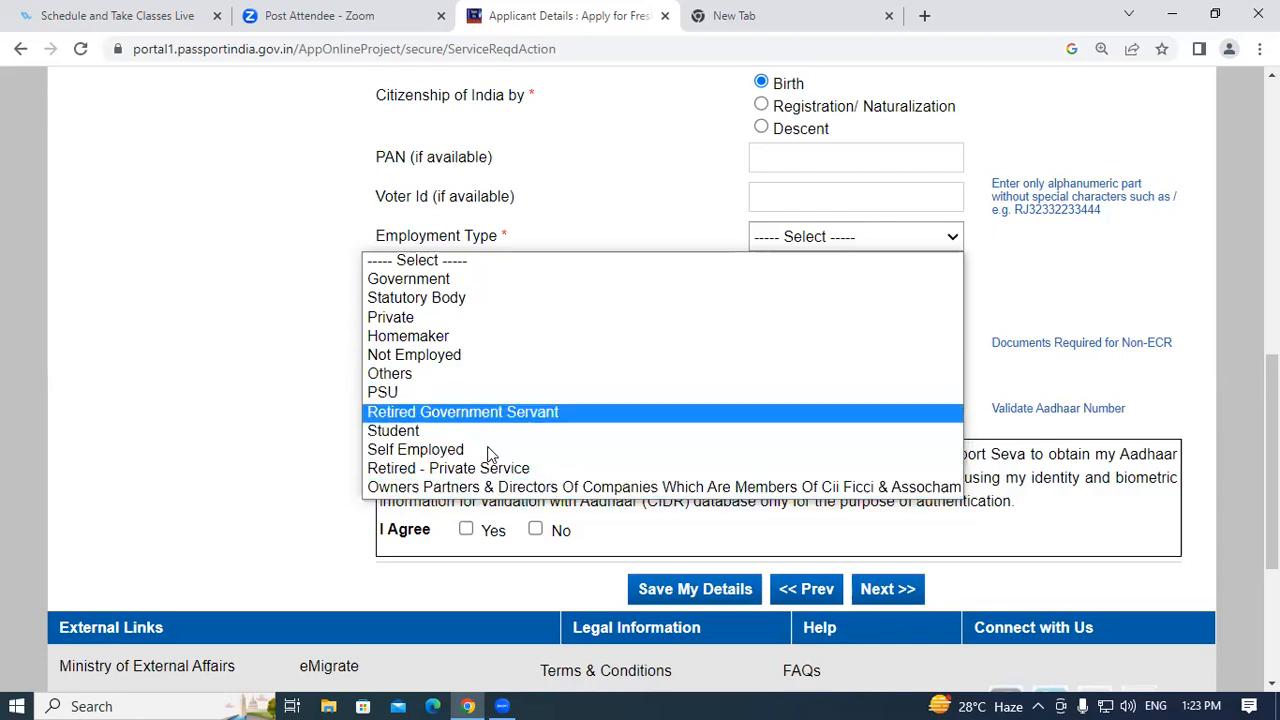
left_click(459, 449)
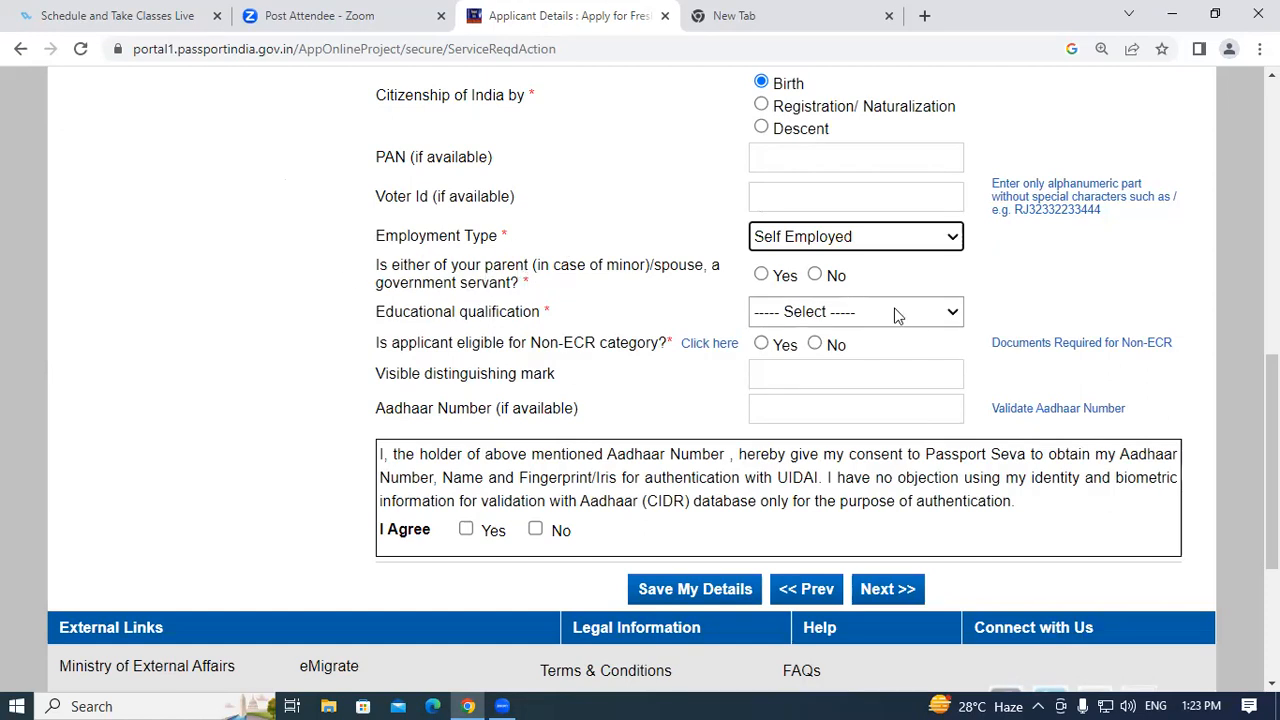
left_click(815, 277)
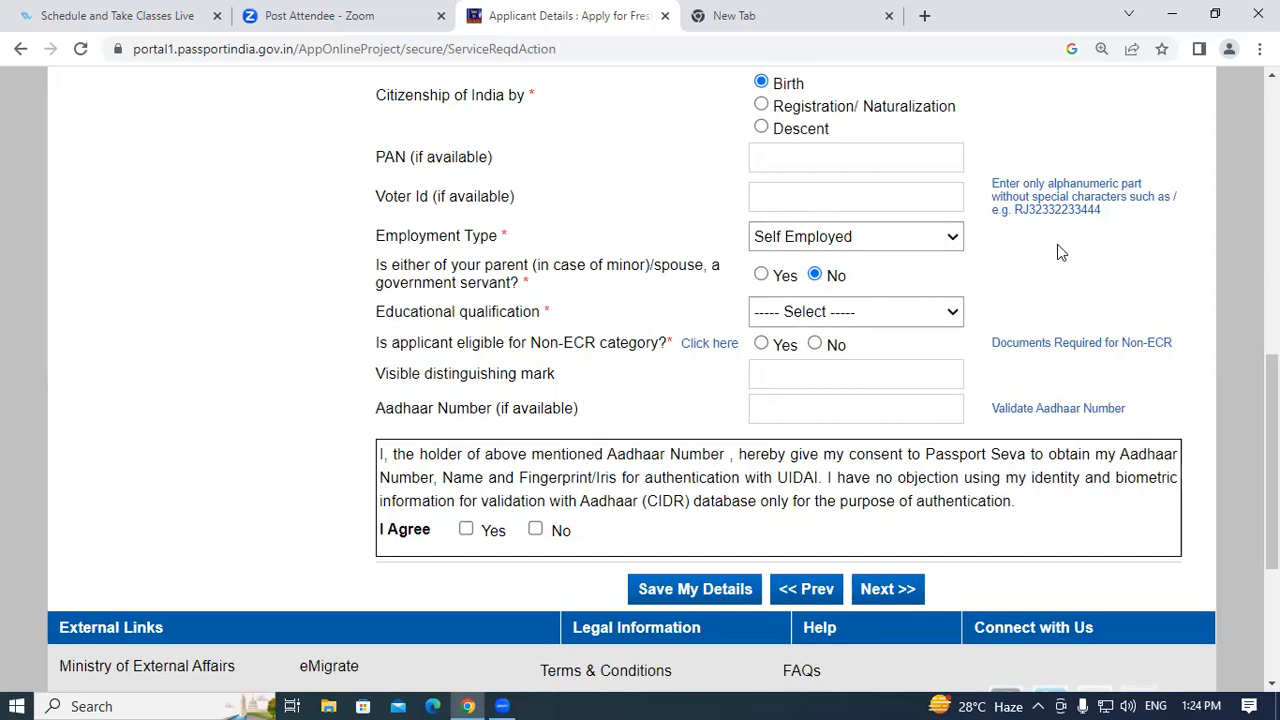
Pick 10th Pass And Above for qualification, try 7th Pass Or Less, then reselect 10th Pass And Above.
left_click(906, 318)
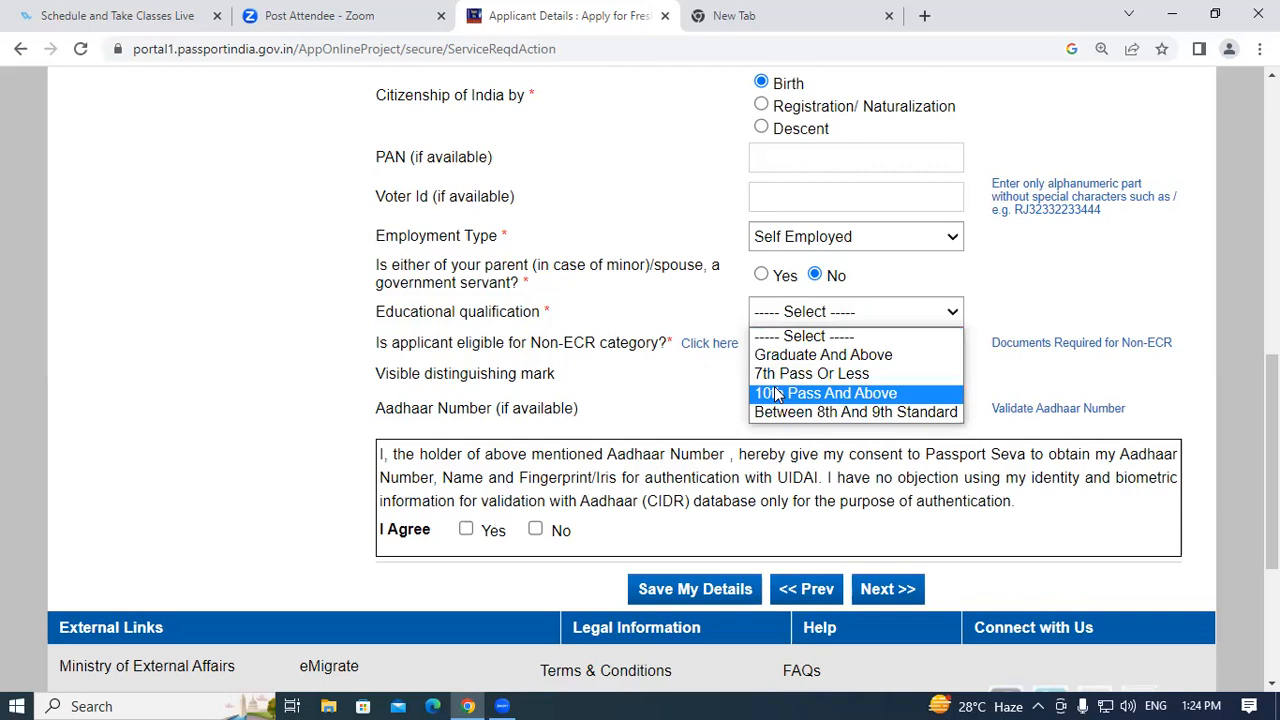
left_click(853, 394)
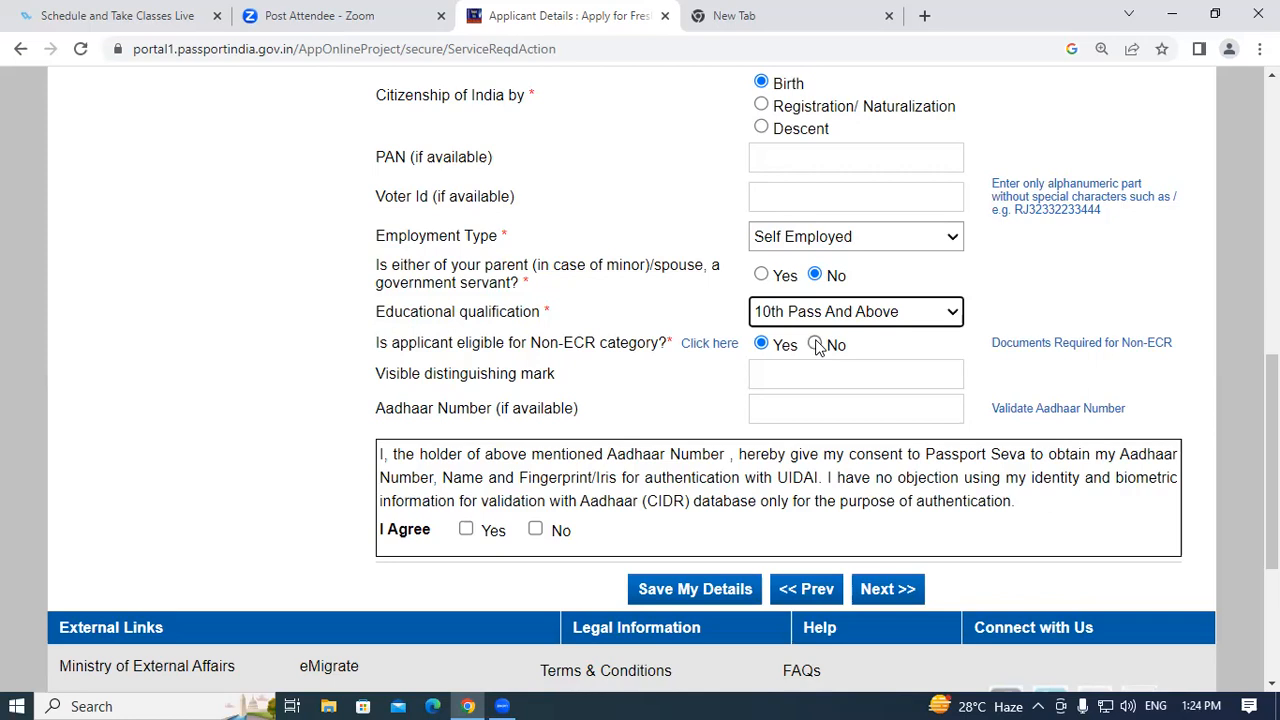
left_click(855, 312)
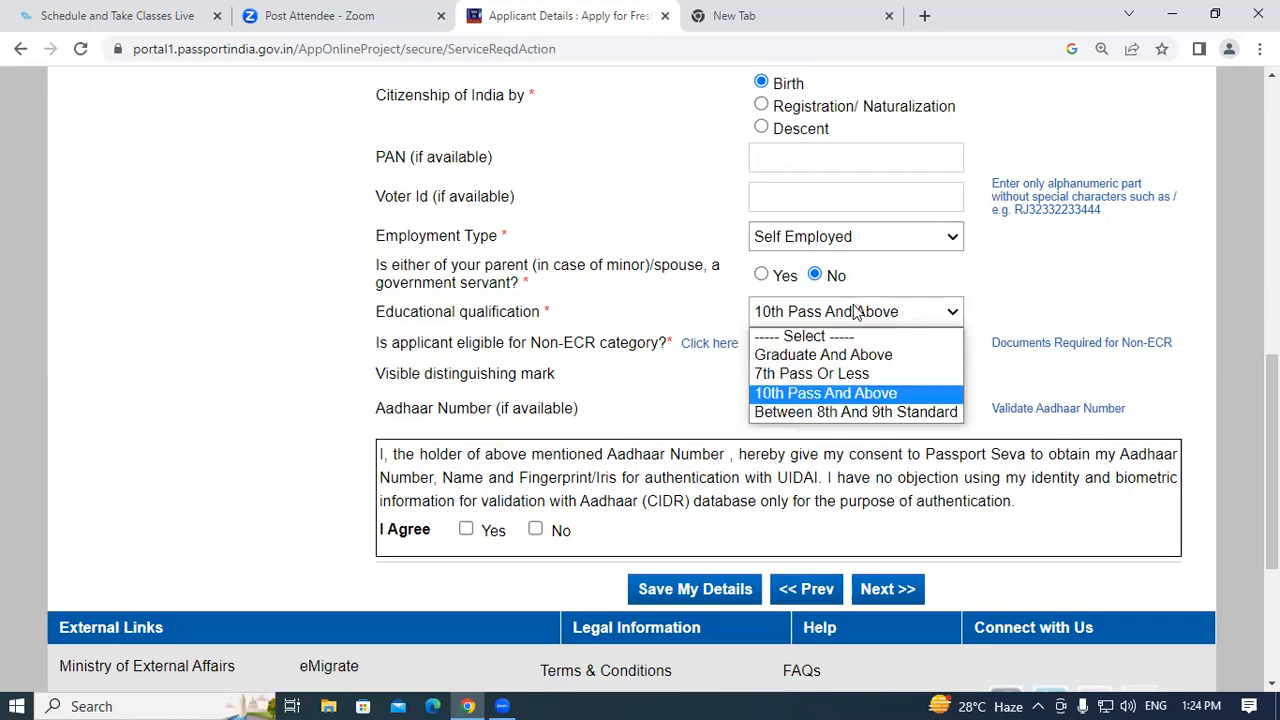
left_click(783, 376)
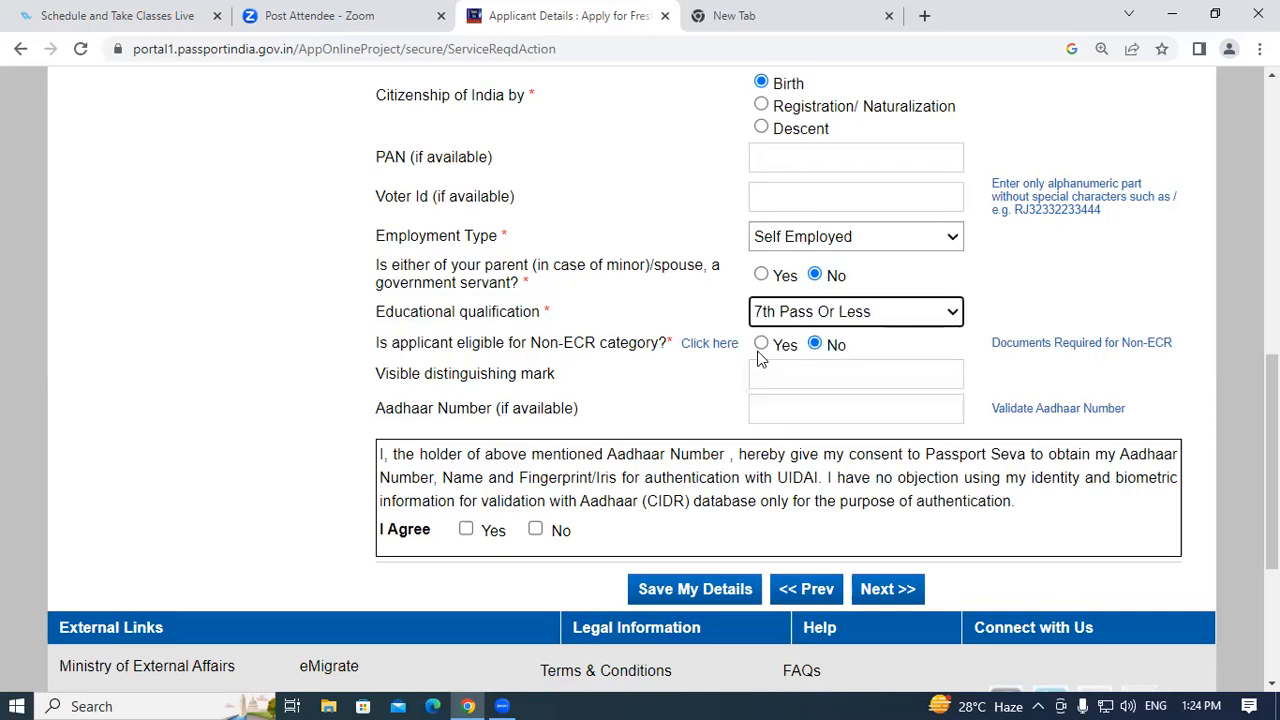
left_click(820, 314)
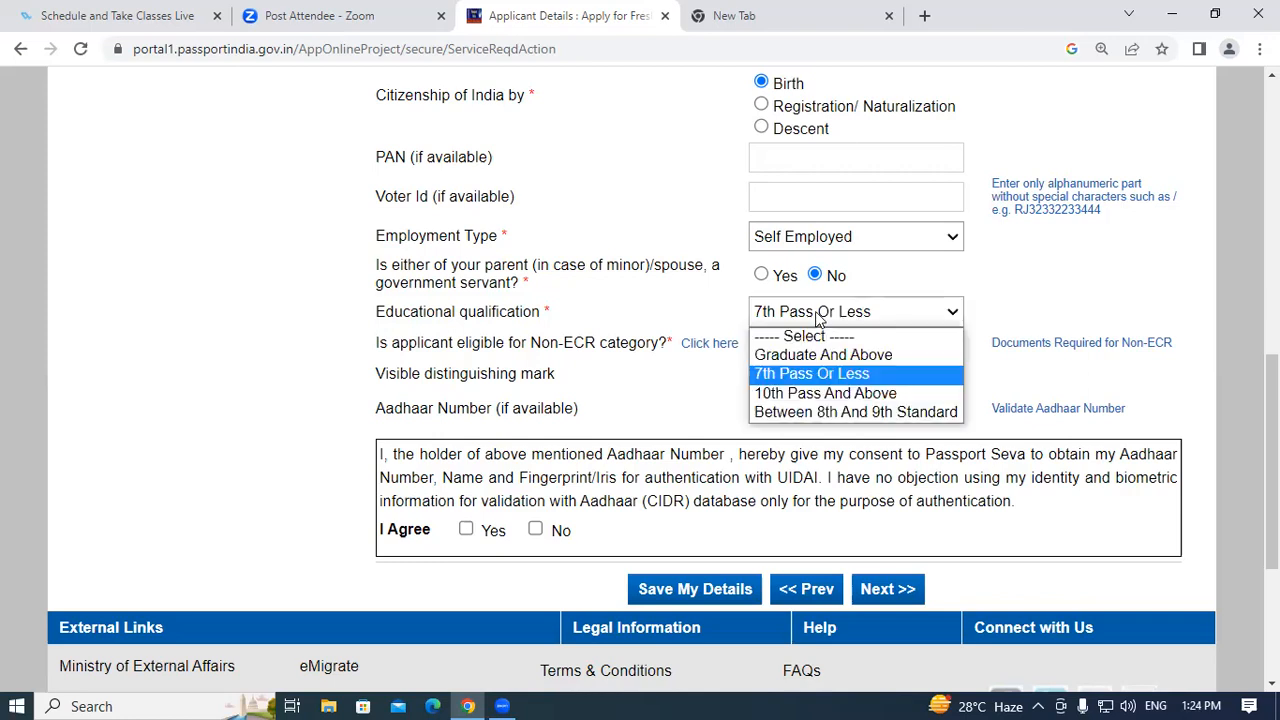
left_click(820, 397)
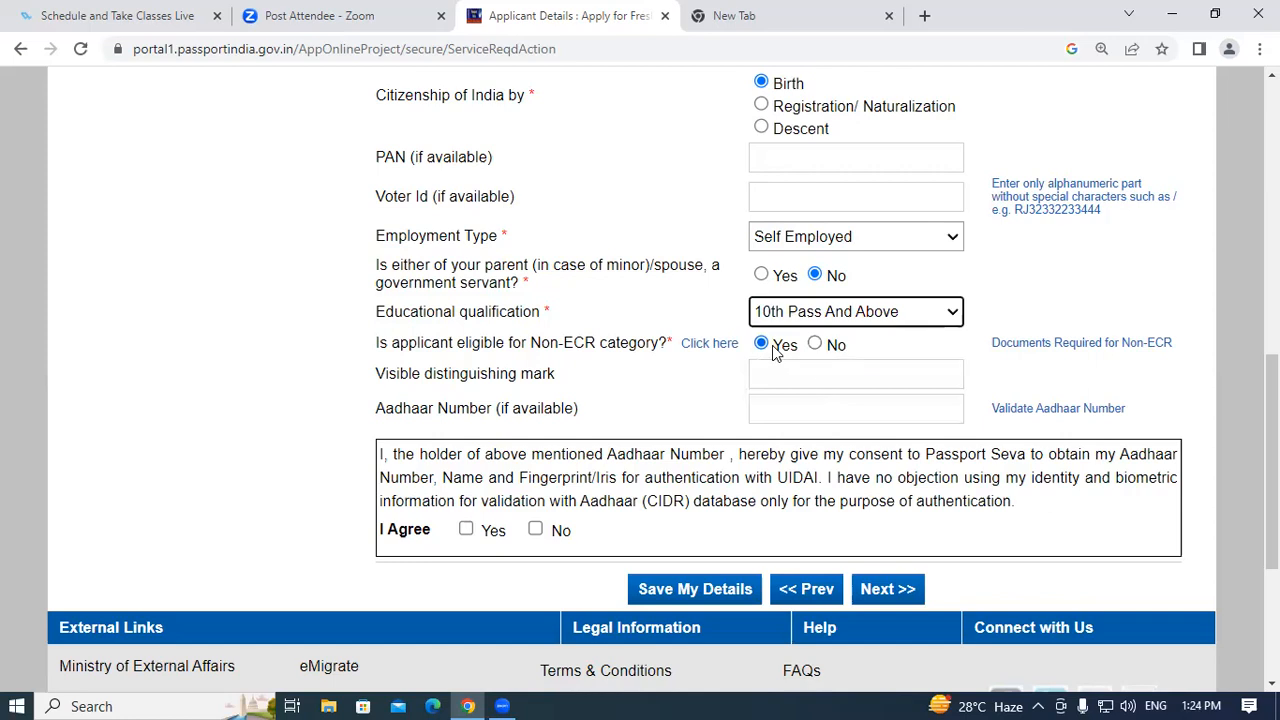
Fill the Aadhaar number from the saved suggestion, agree to Aadhaar consent and submit.
scroll(738, 379, "down", 1)
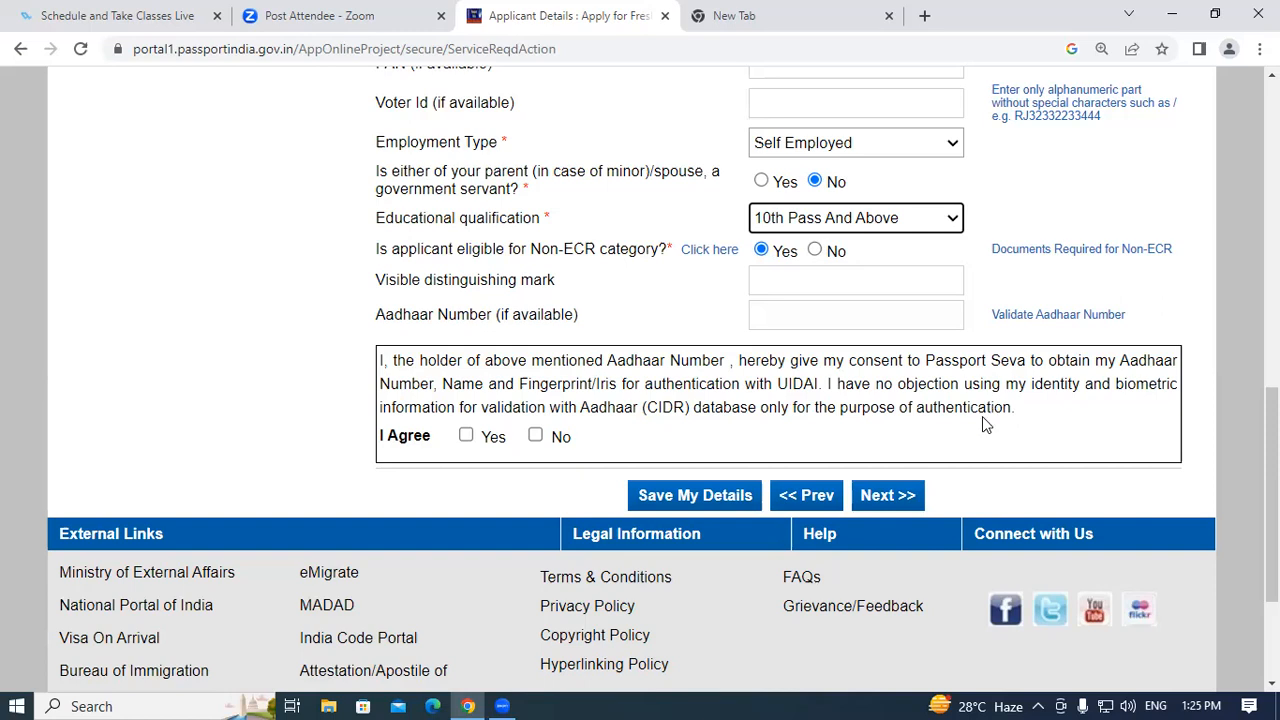
left_click(780, 318)
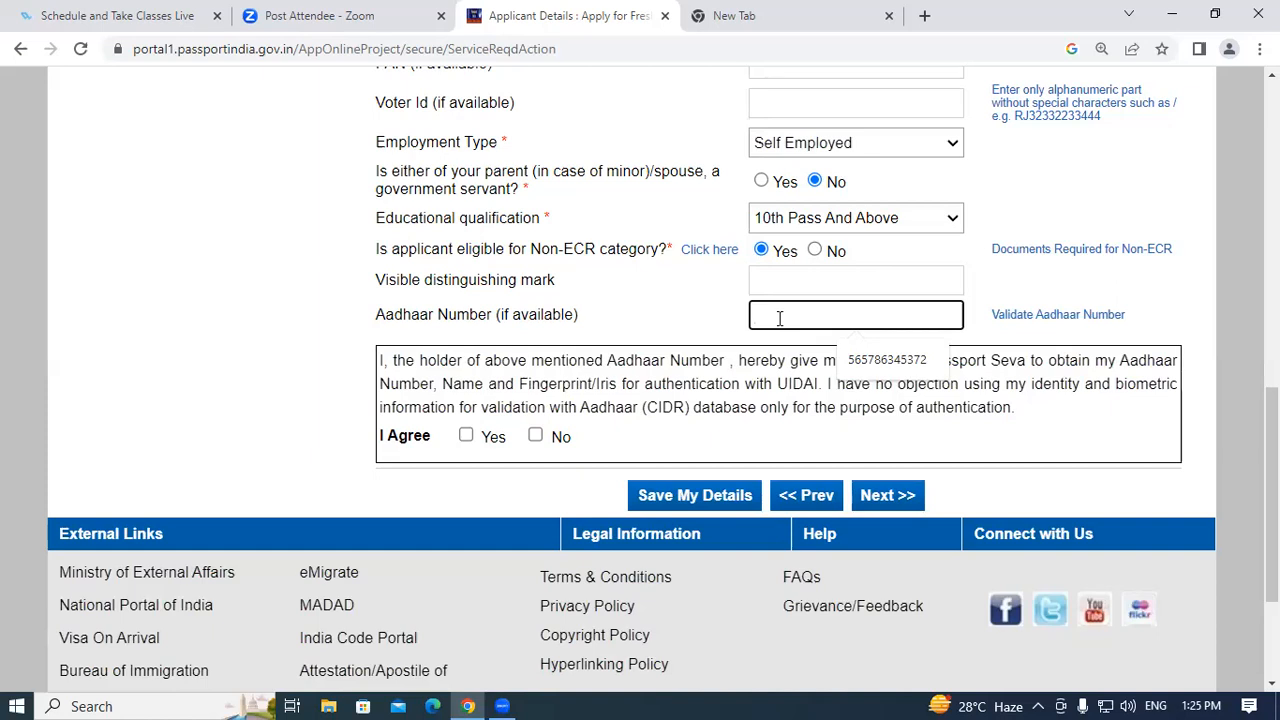
left_click(885, 362)
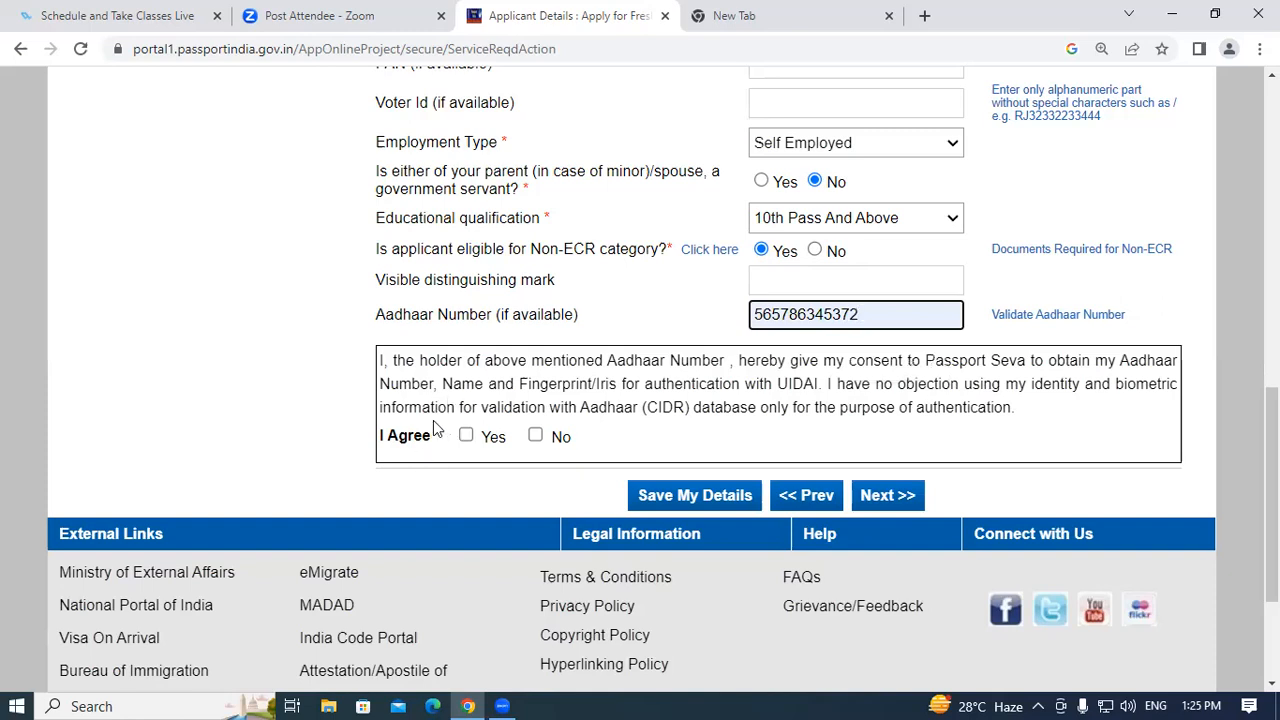
left_click(467, 437)
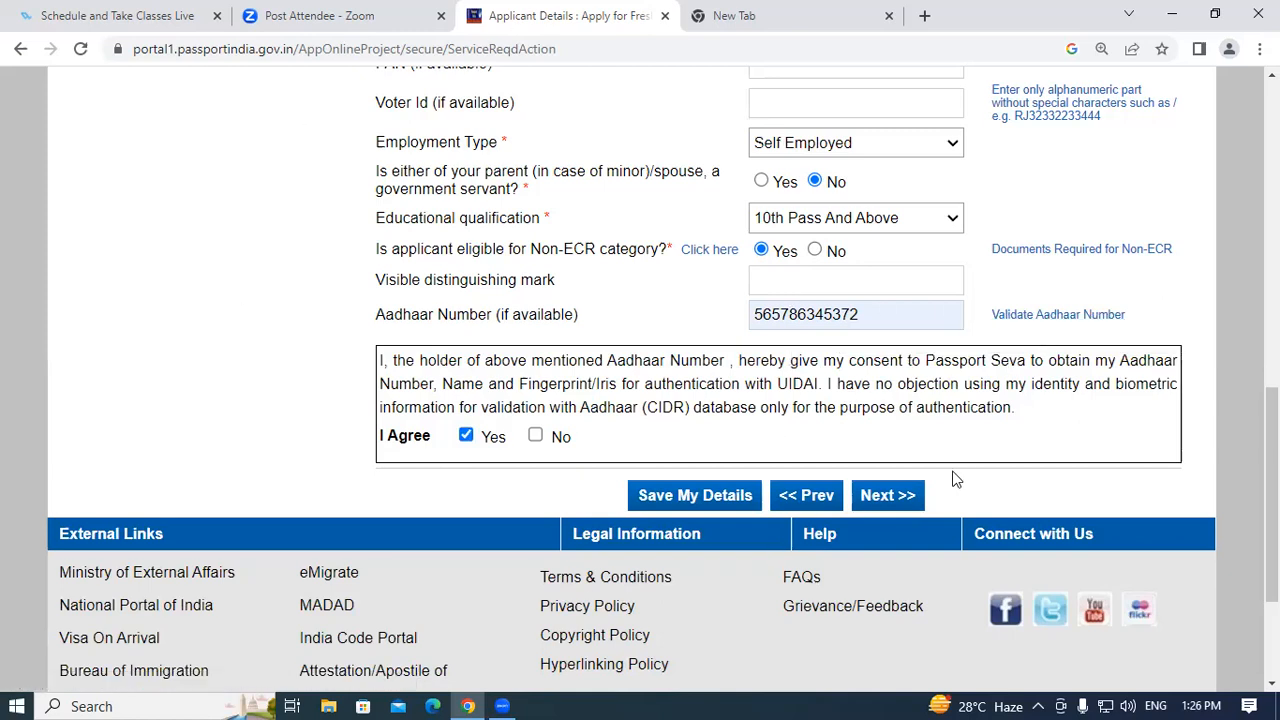
left_click(900, 497)
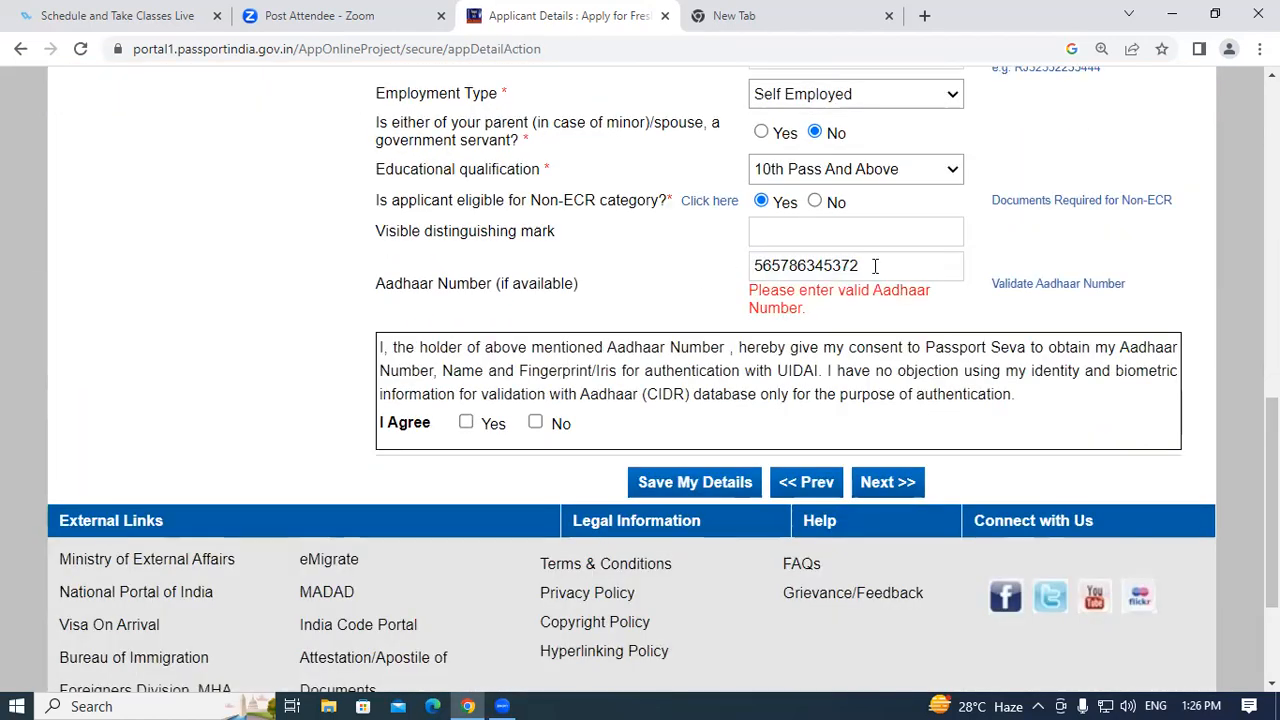
Replace the rejected Aadhaar number with a new one, agree again and submit.
left_click(880, 265)
key("ctrl+a")
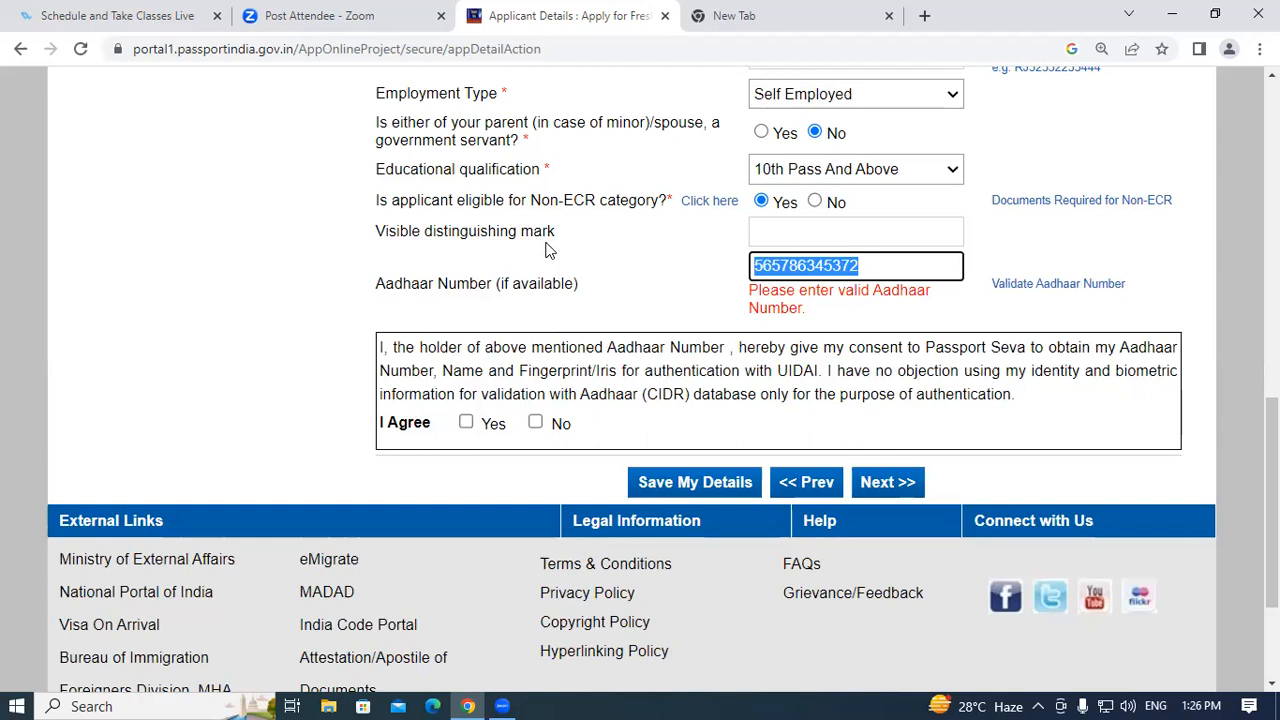
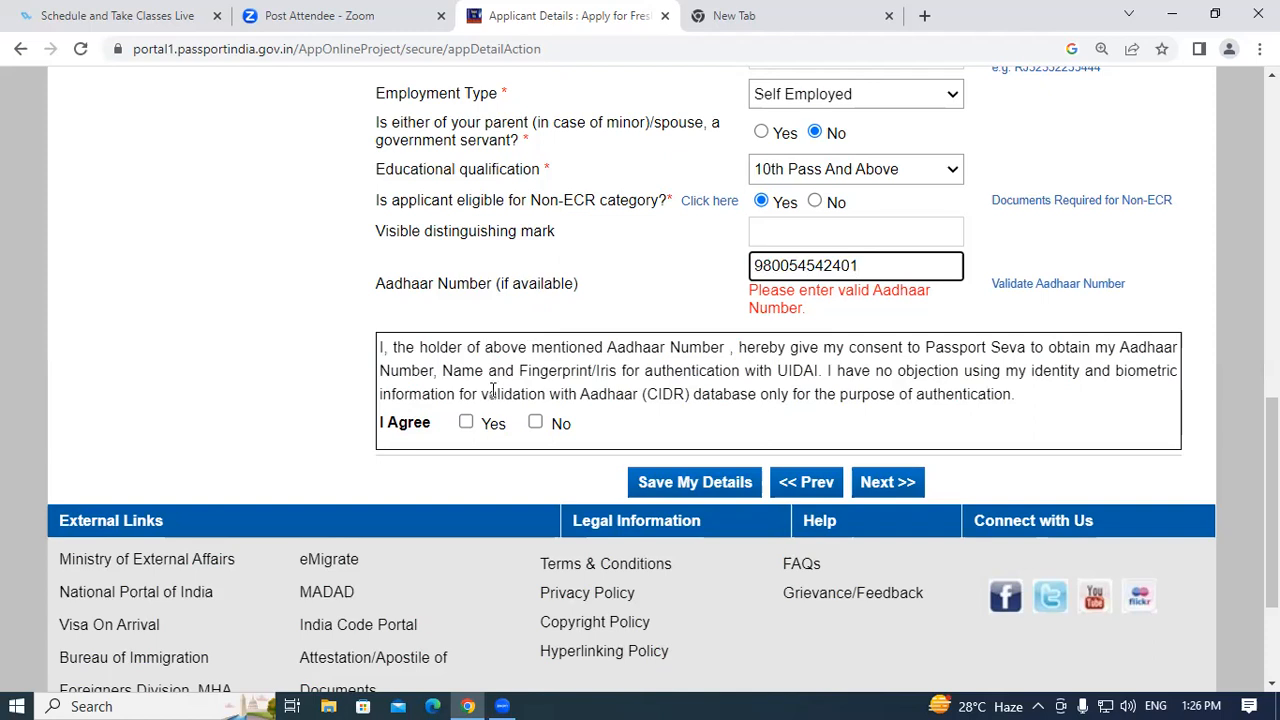
left_click(466, 422)
left_click(889, 482)
Fill the father's given name from autofill, skip the other name fields and submit Family Details.
scroll(924, 341, "down", 4)
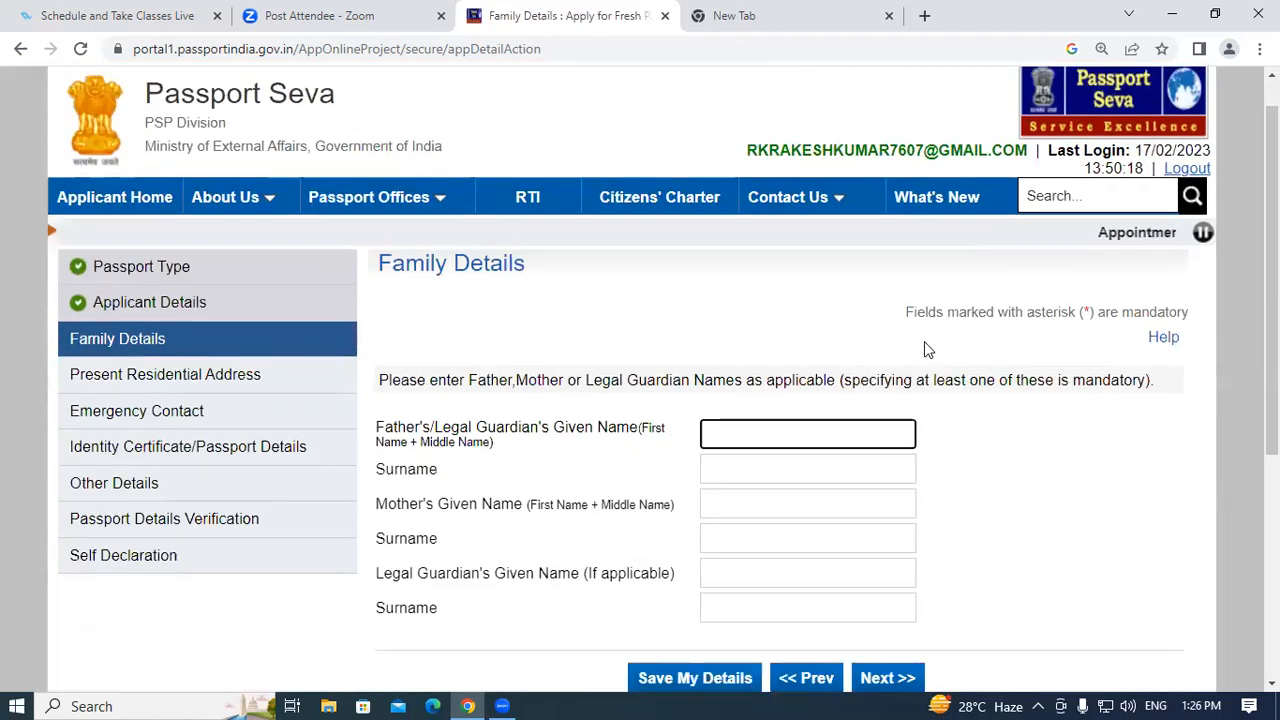
scroll(986, 354, "up", 4)
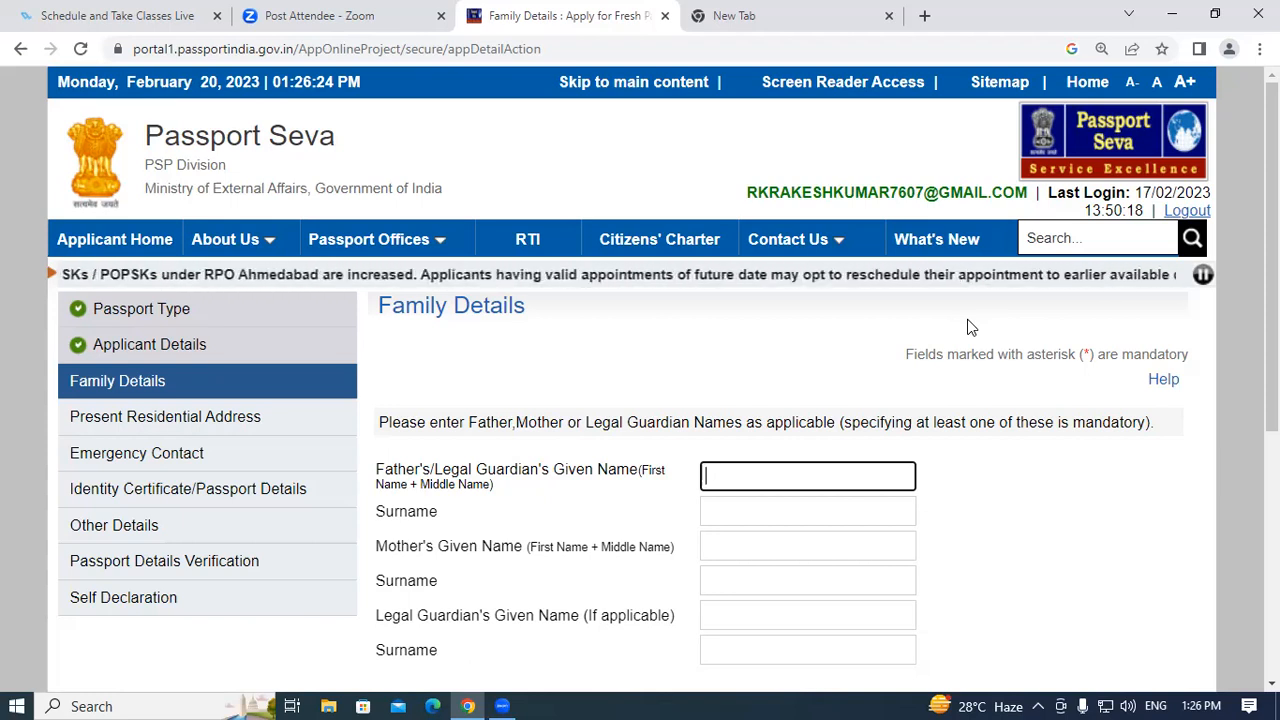
scroll(324, 125, "down", 2)
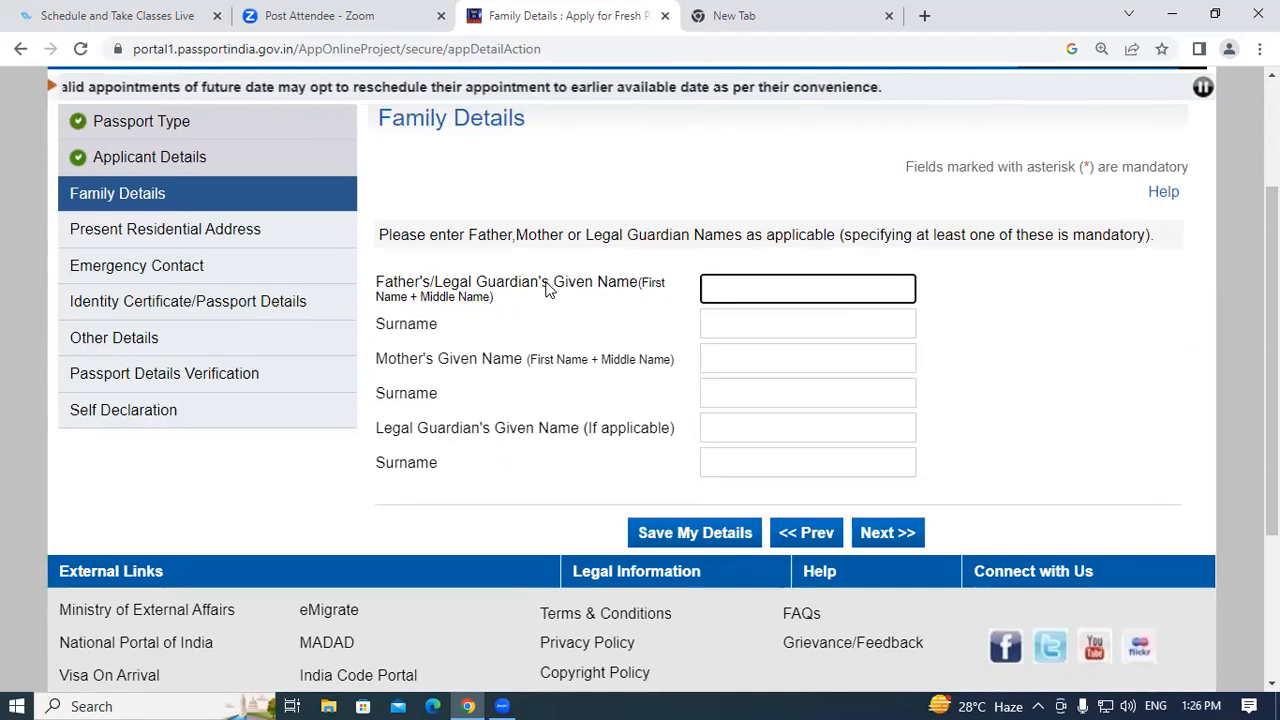
left_click(729, 285)
left_click(818, 336)
left_click(773, 326)
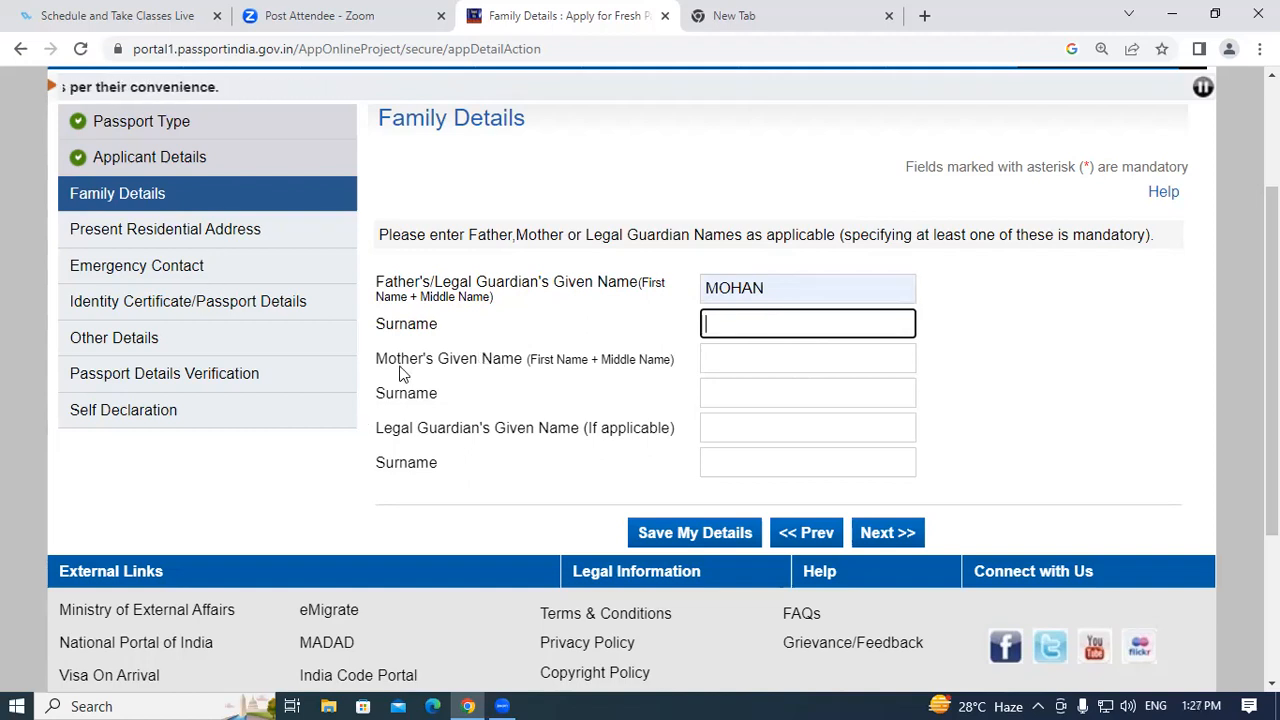
key("Tab")
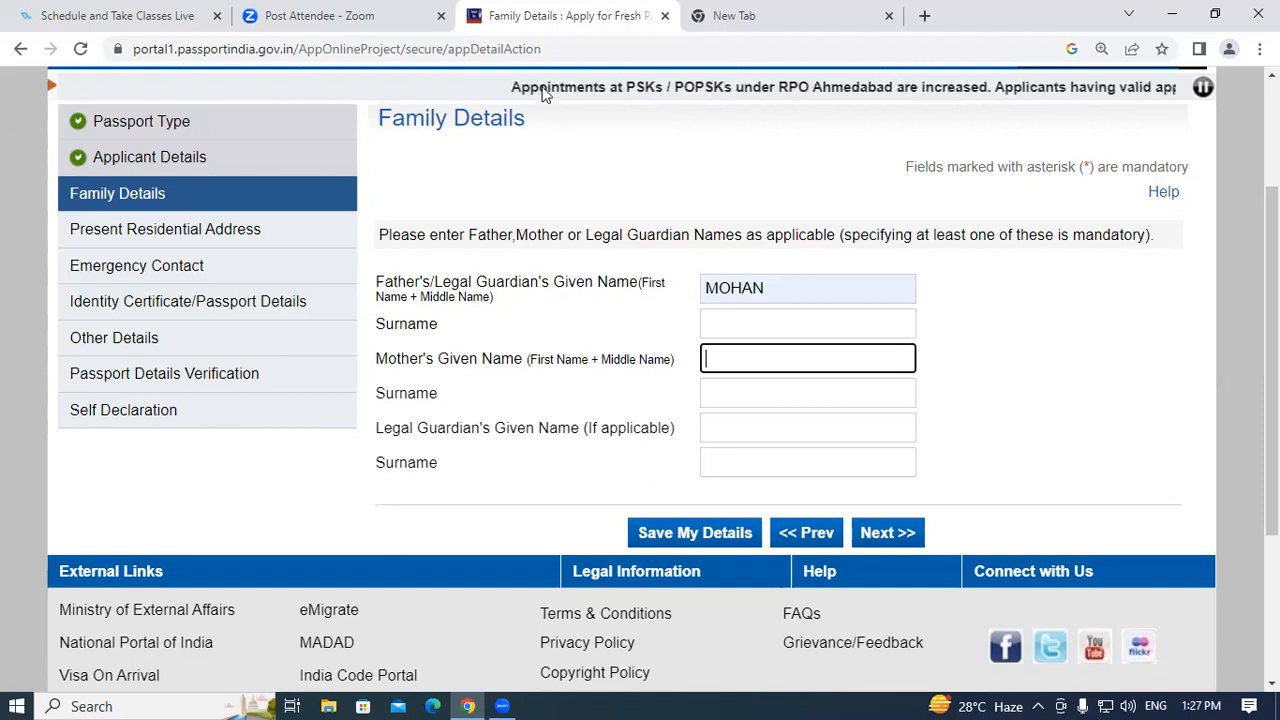
left_click(740, 436)
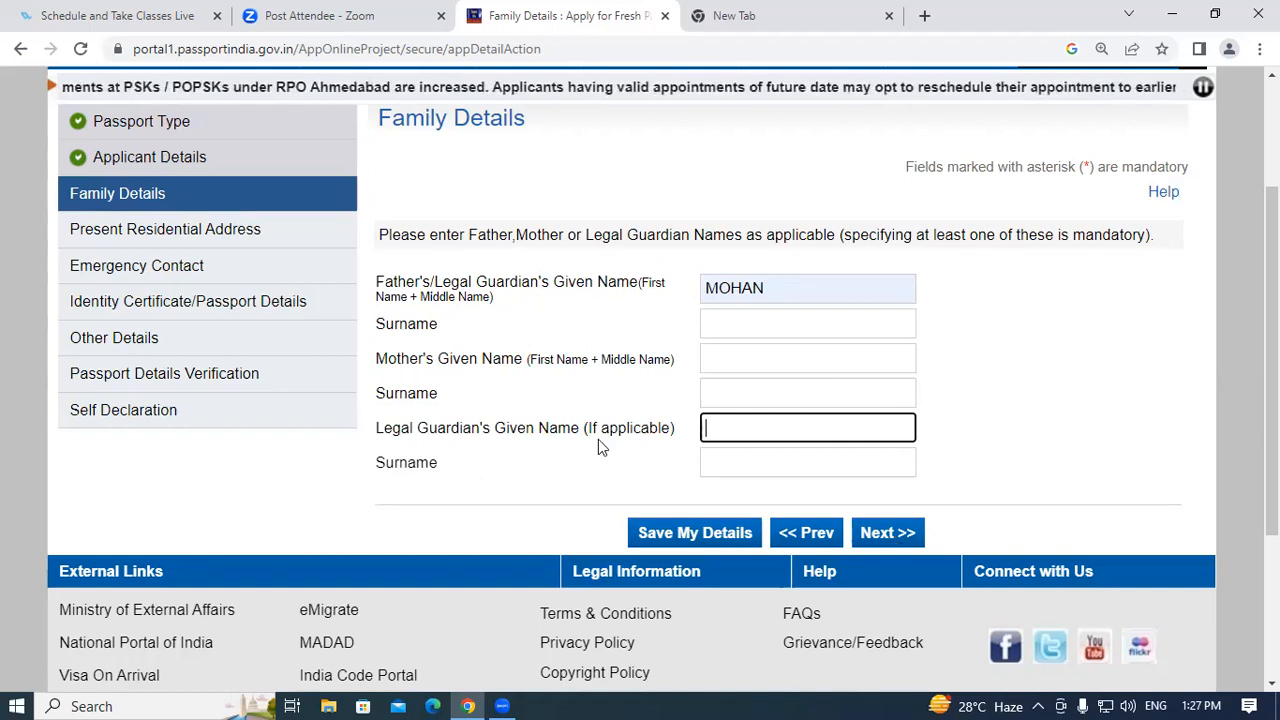
left_click(875, 537)
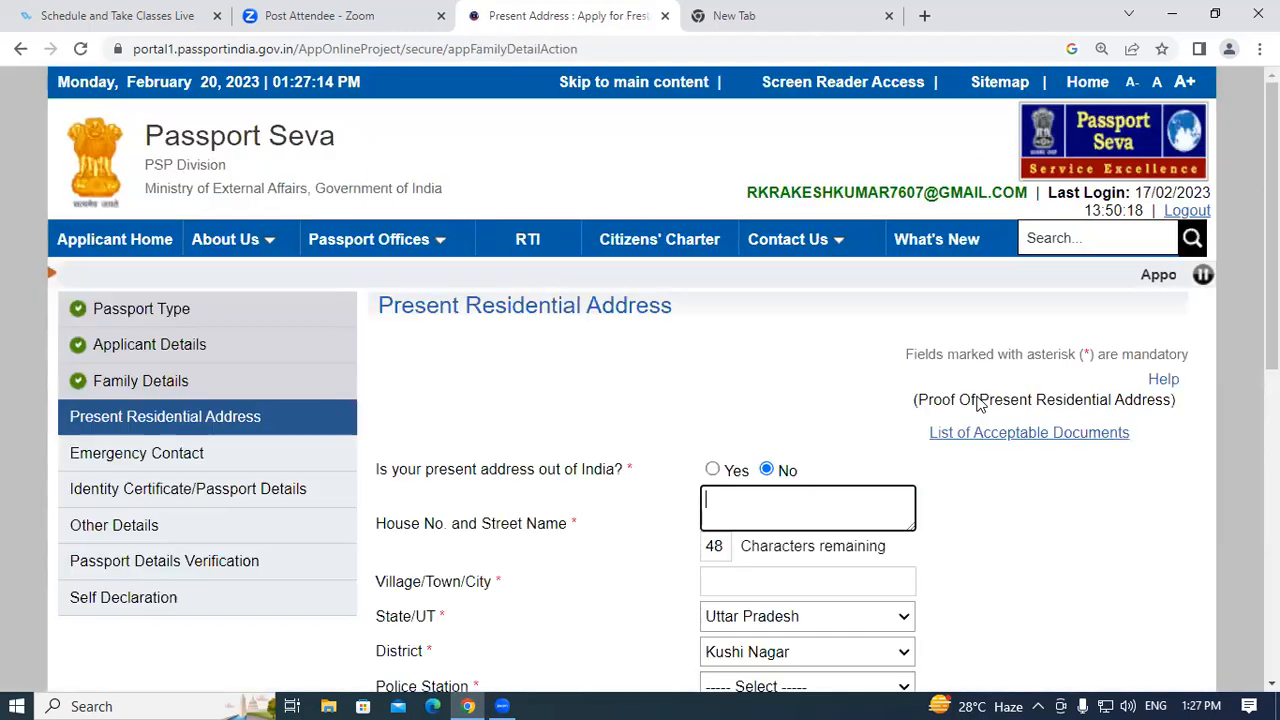
Type the street into House No. and Street Name and choose PADRAUNA as village/town/city.
scroll(988, 463, "down", 2)
scroll(988, 463, "up", 2)
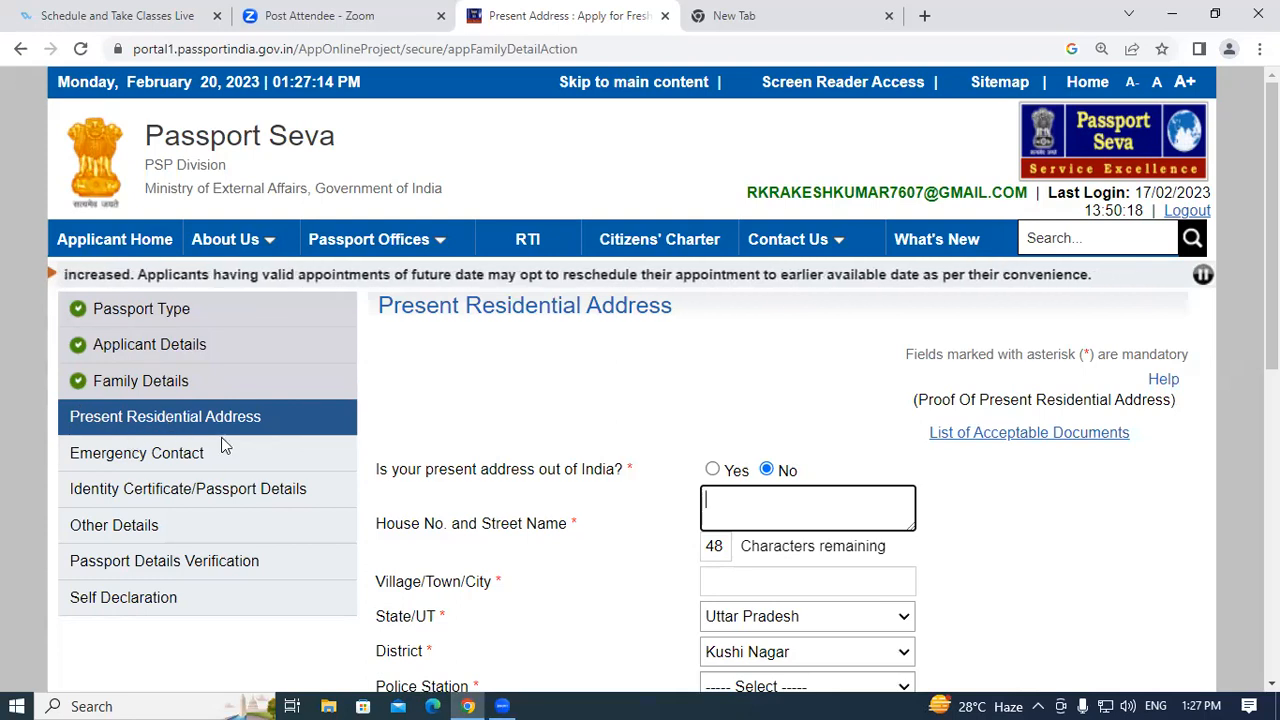
scroll(543, 171, "down", 2)
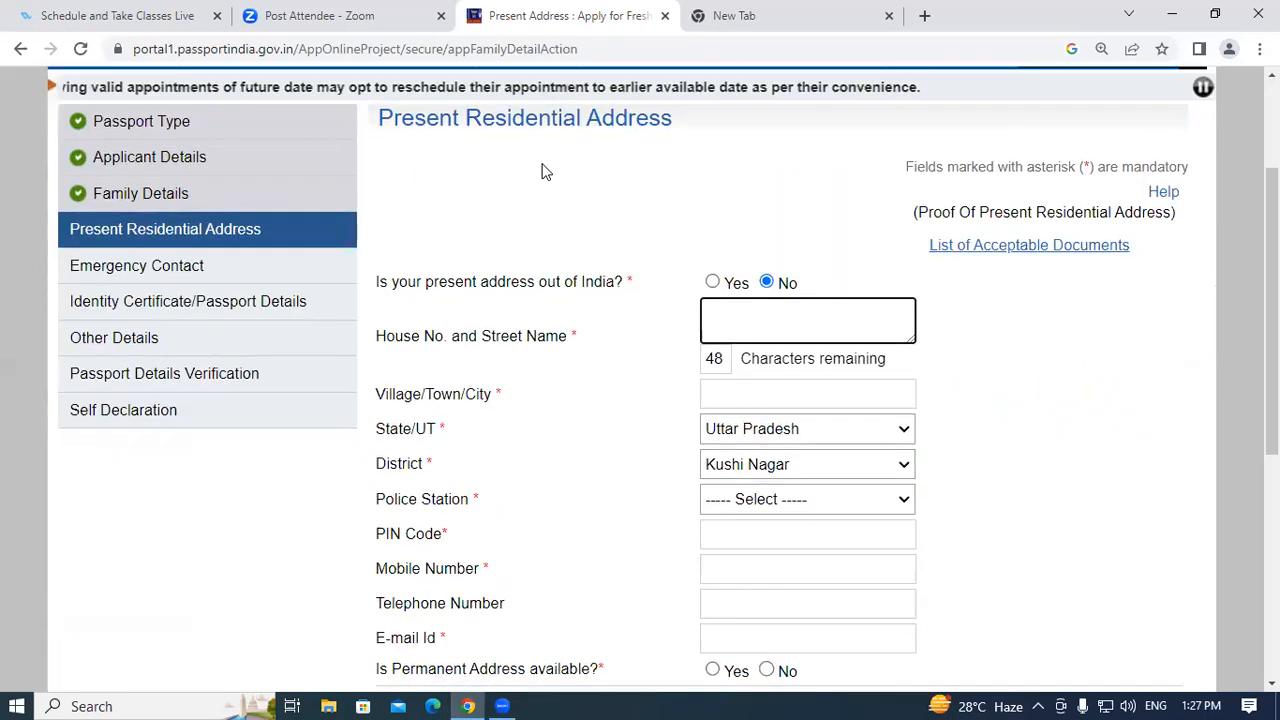
scroll(189, 386, "up", 2)
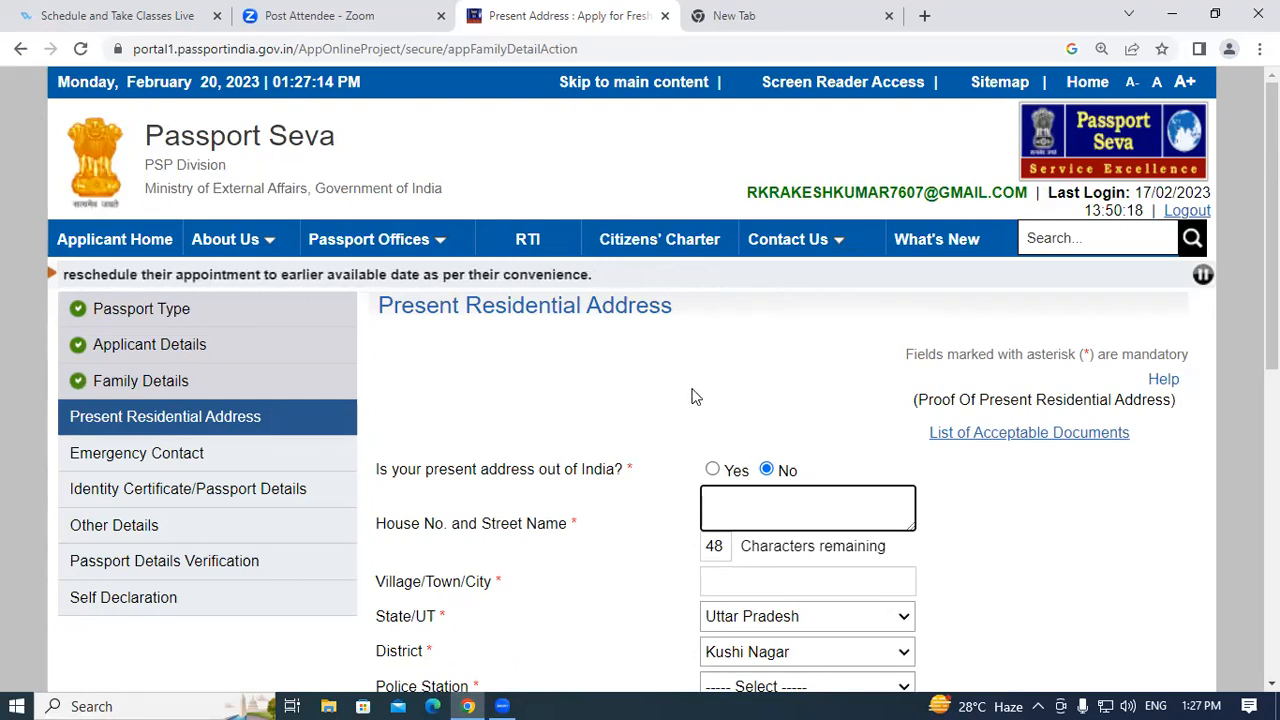
scroll(725, 369, "down", 2)
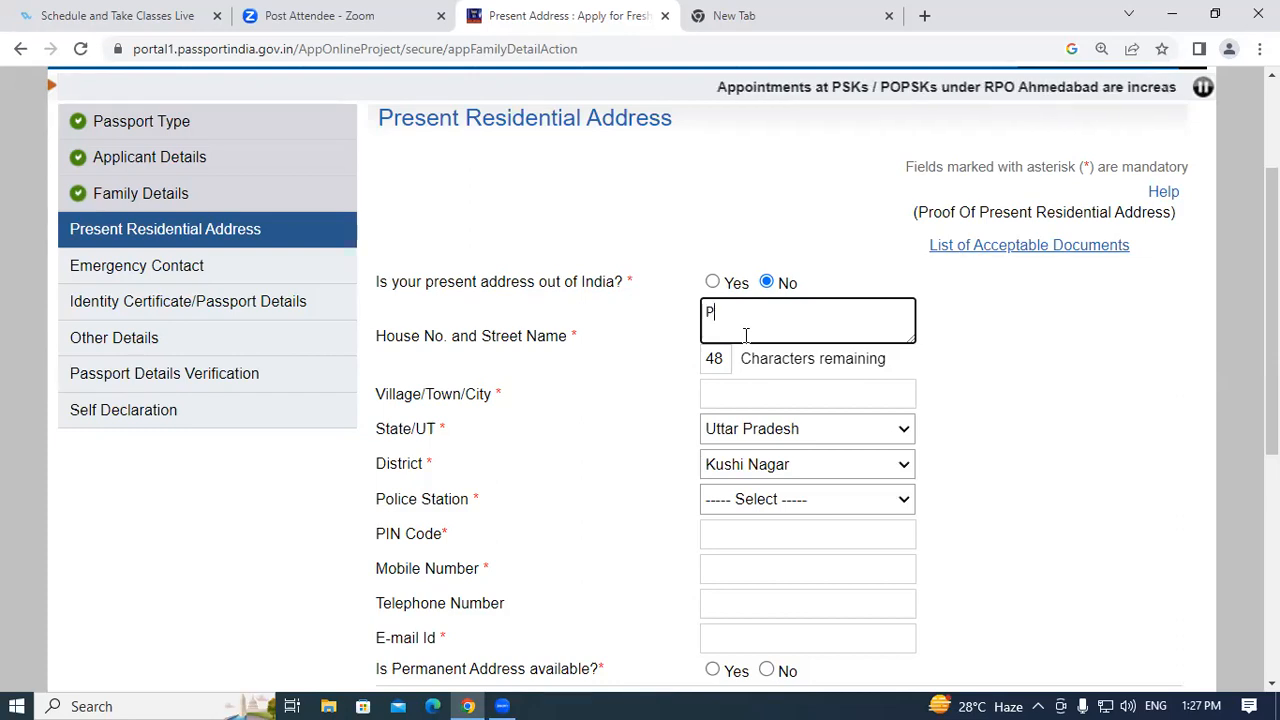
type("raun")
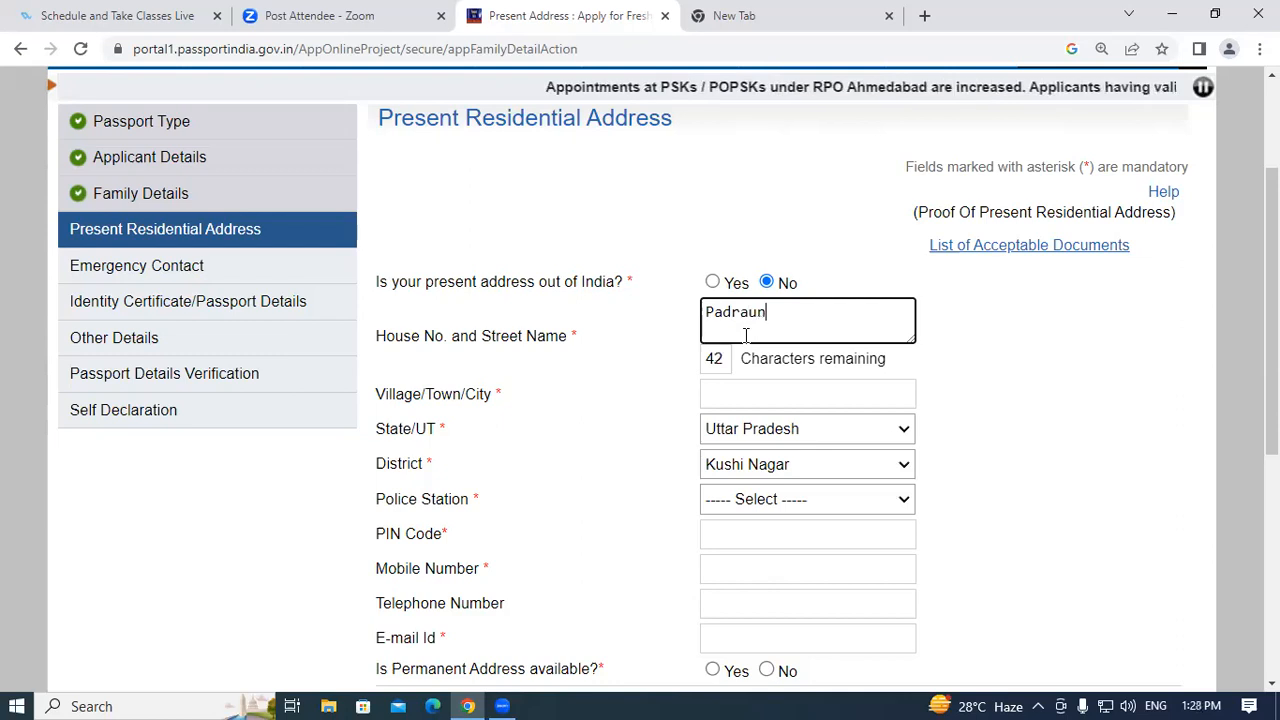
type("a Kushinagar")
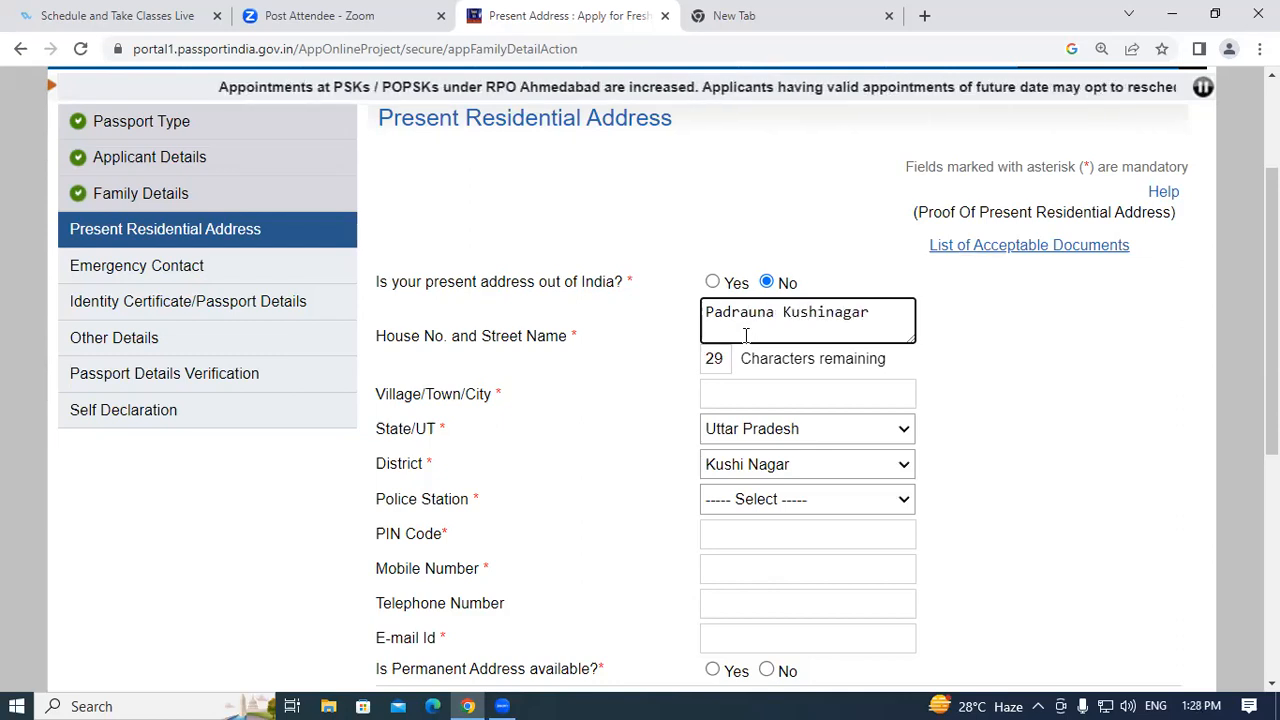
left_click(740, 393)
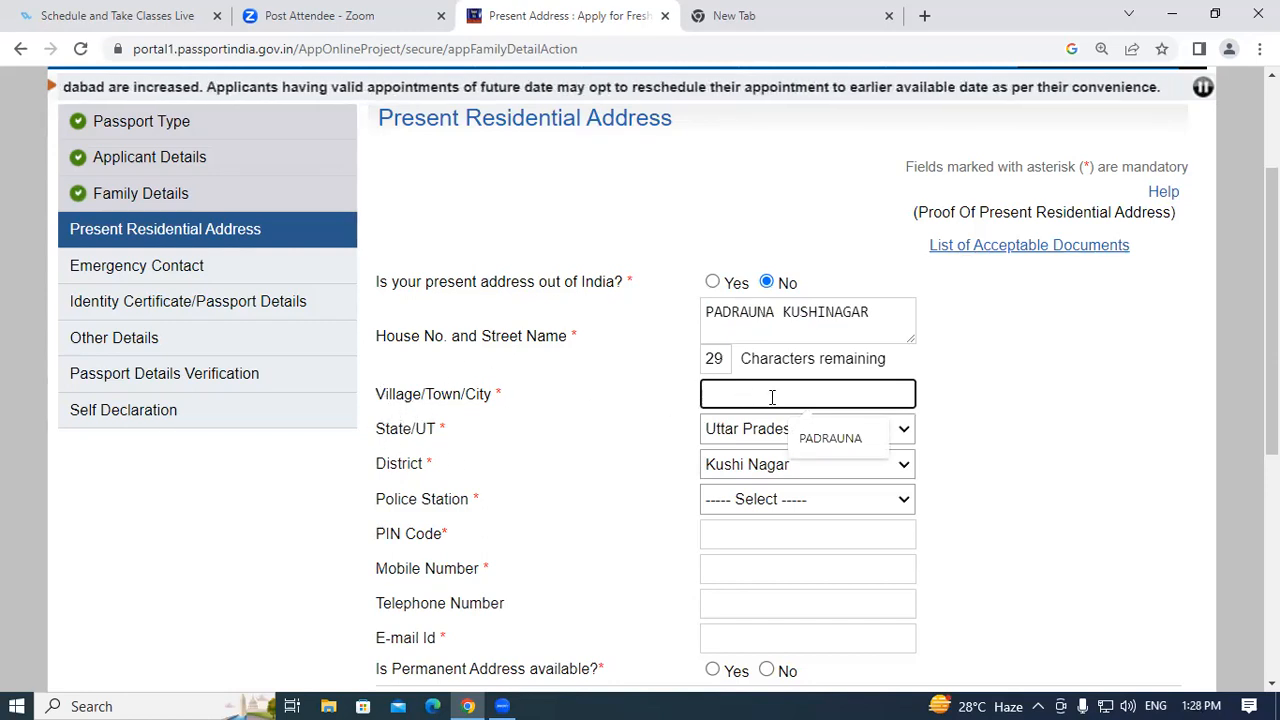
left_click(809, 441)
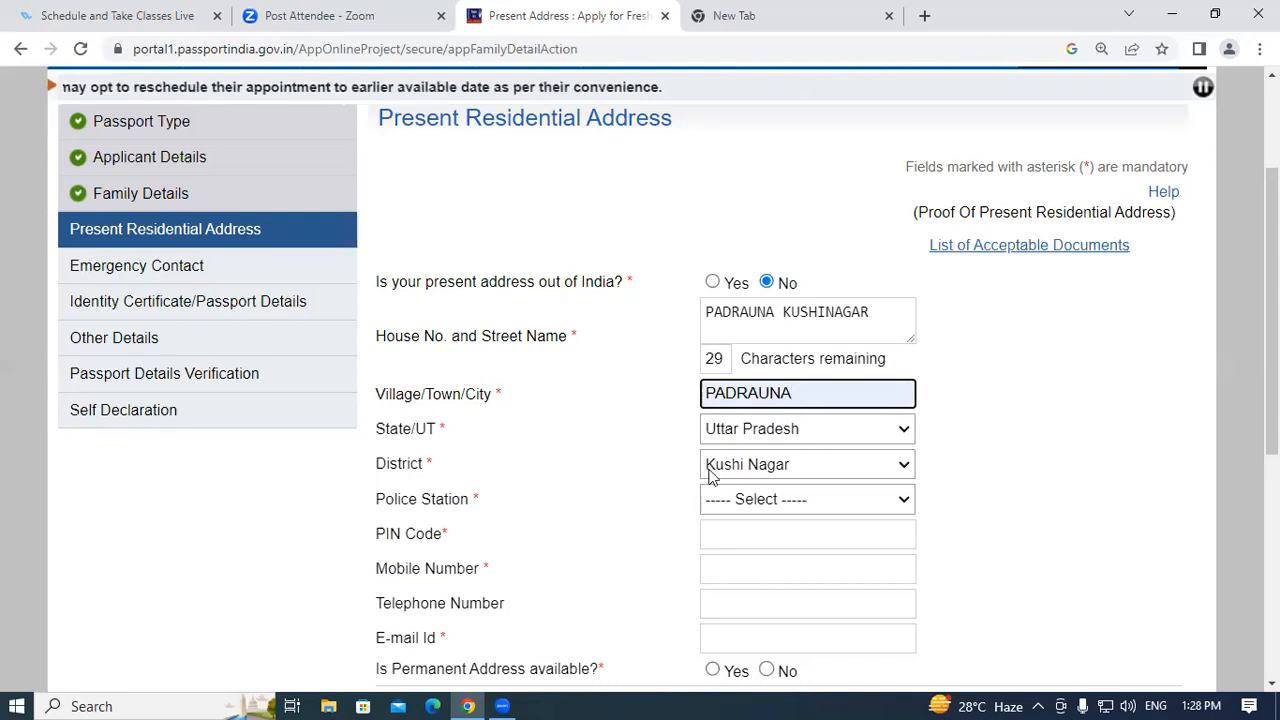
scroll(471, 540, "down", 2)
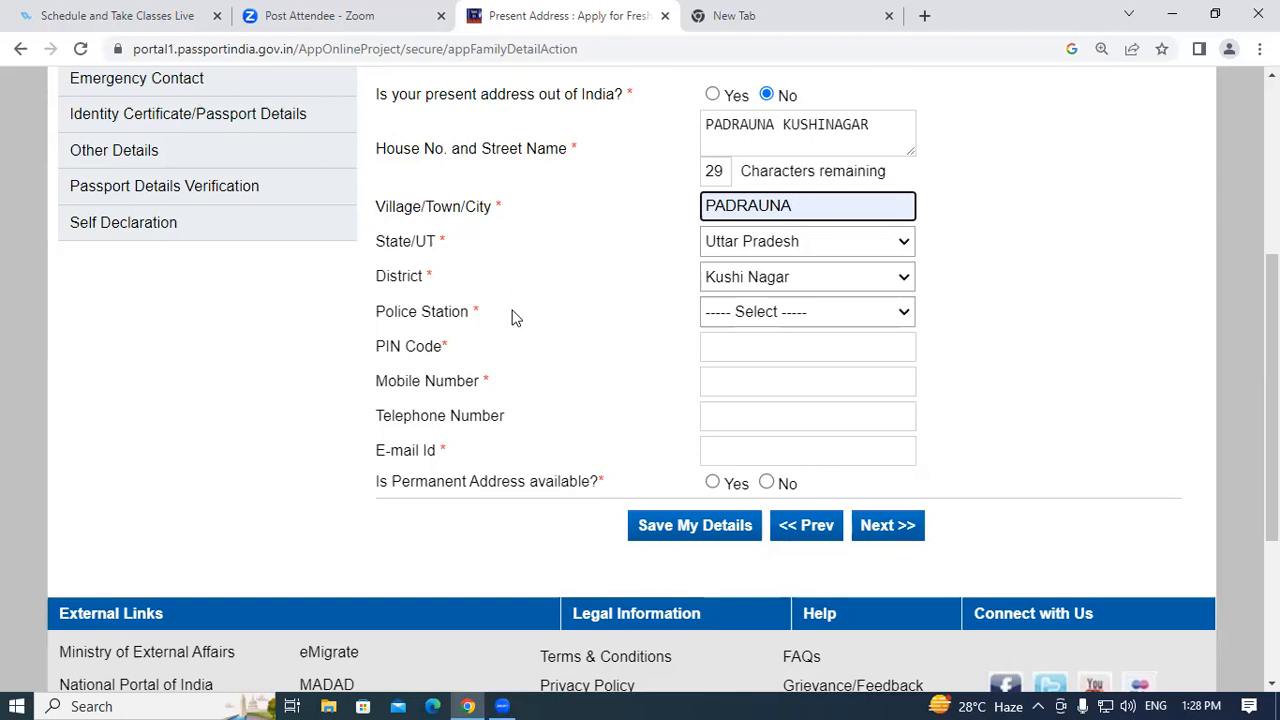
Select PADRAUNA as the police station.
left_click(808, 312)
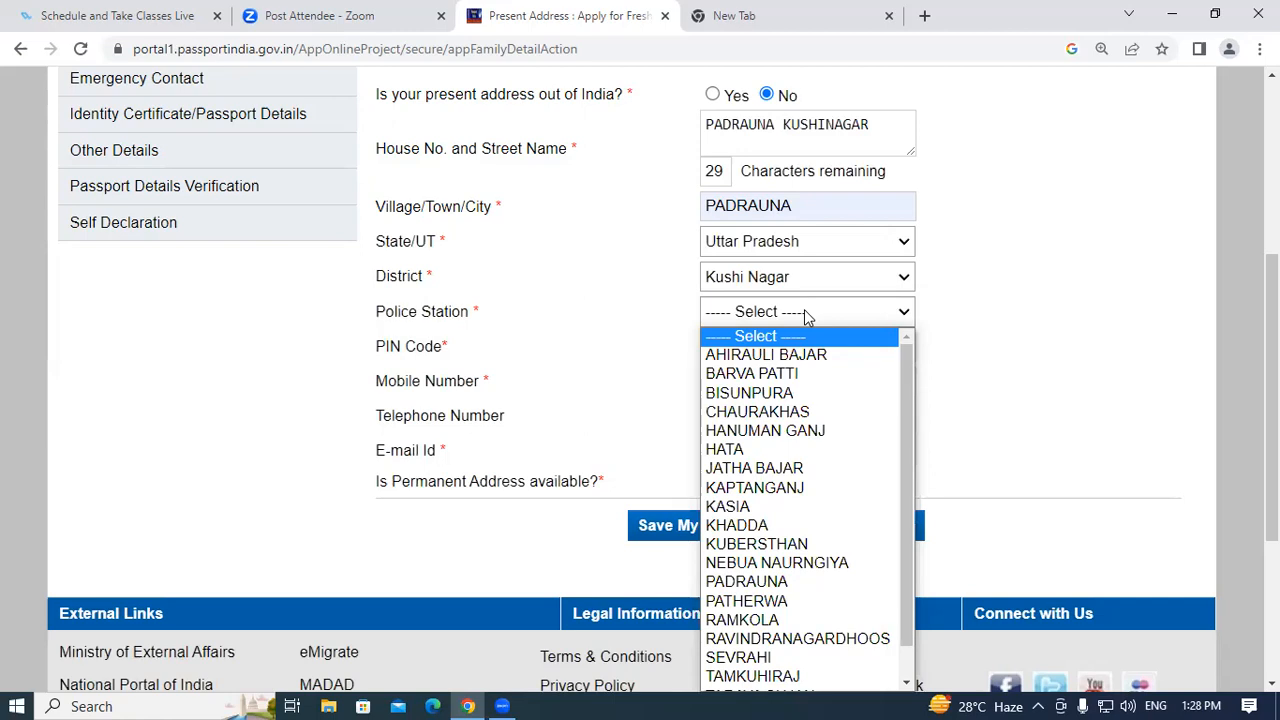
key("p")
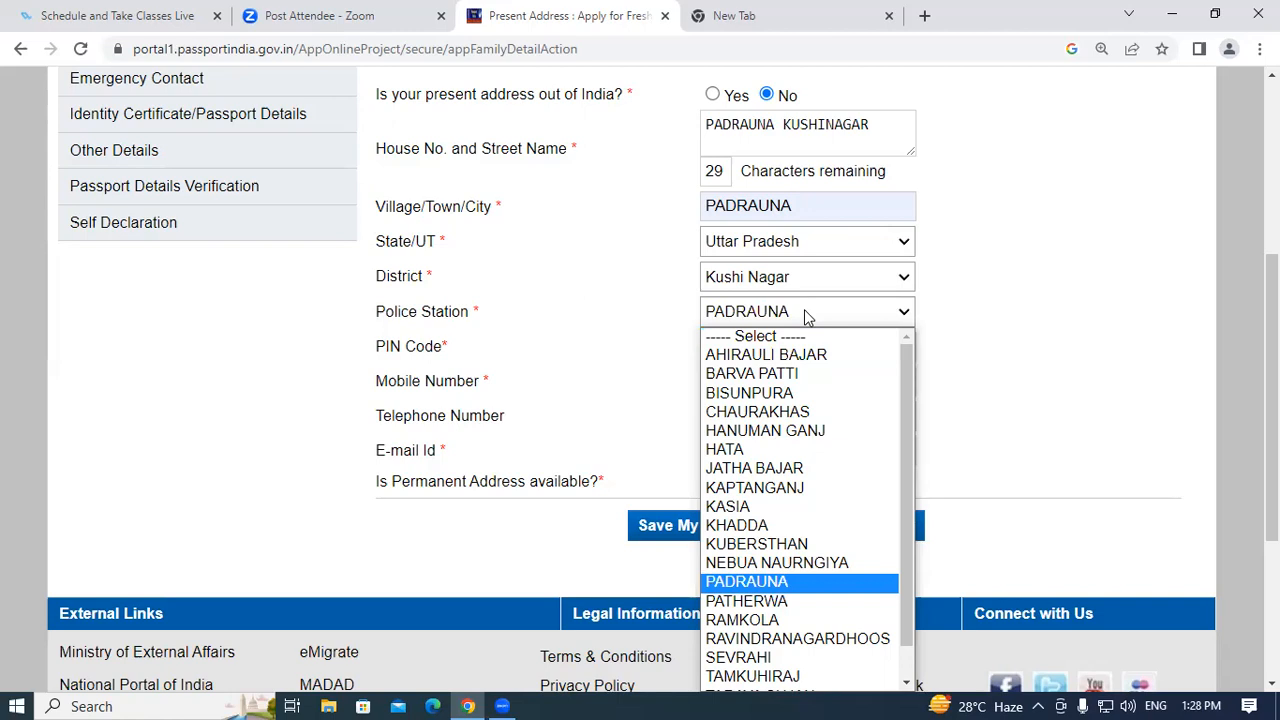
key("j")
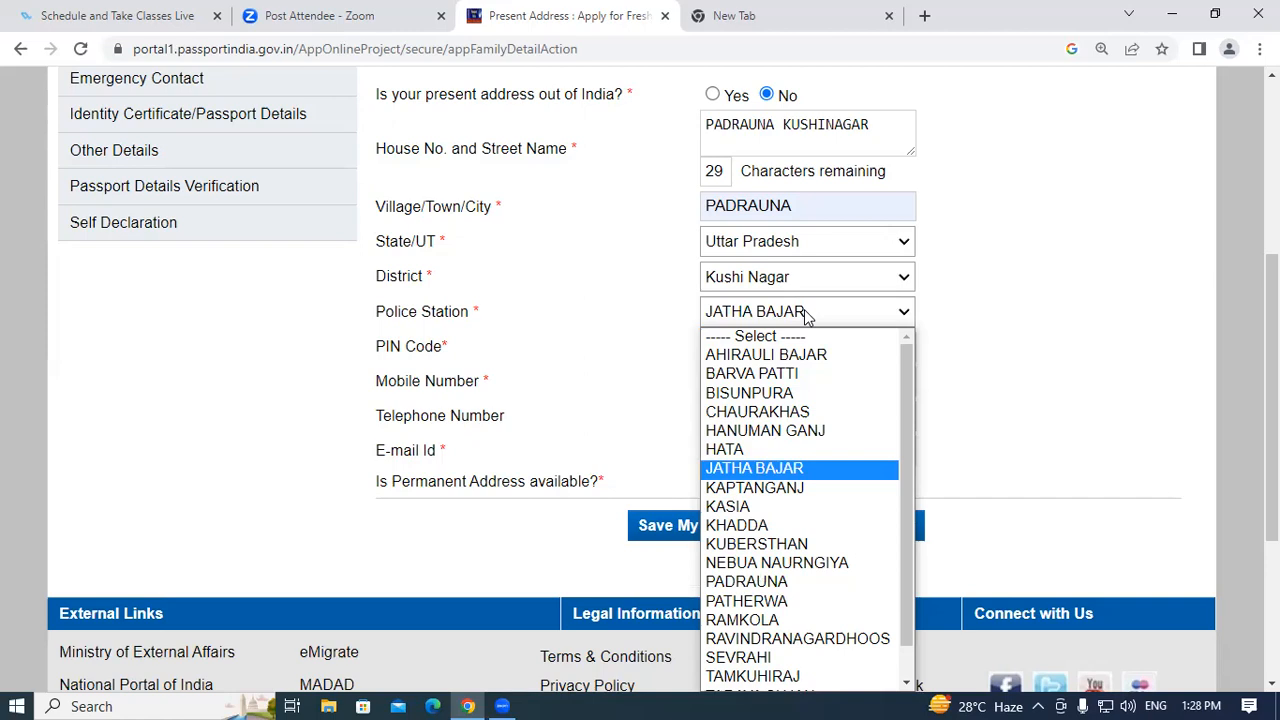
key("n")
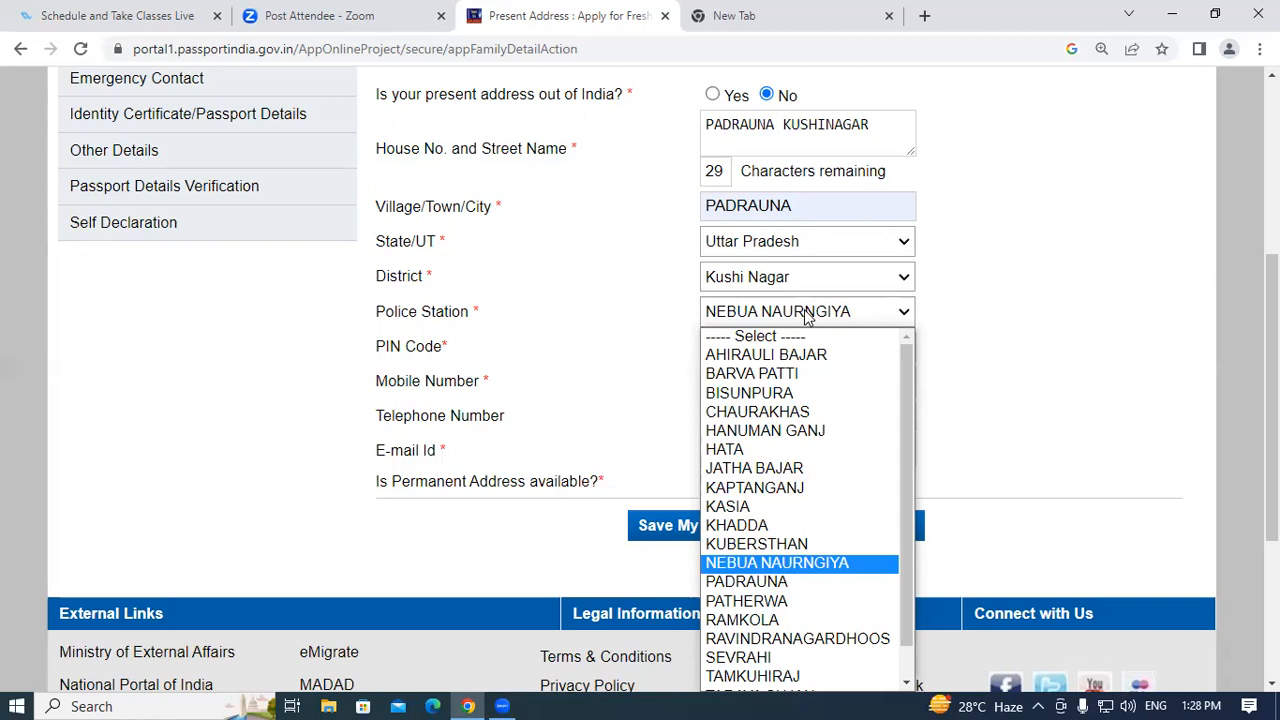
key("k")
key("u")
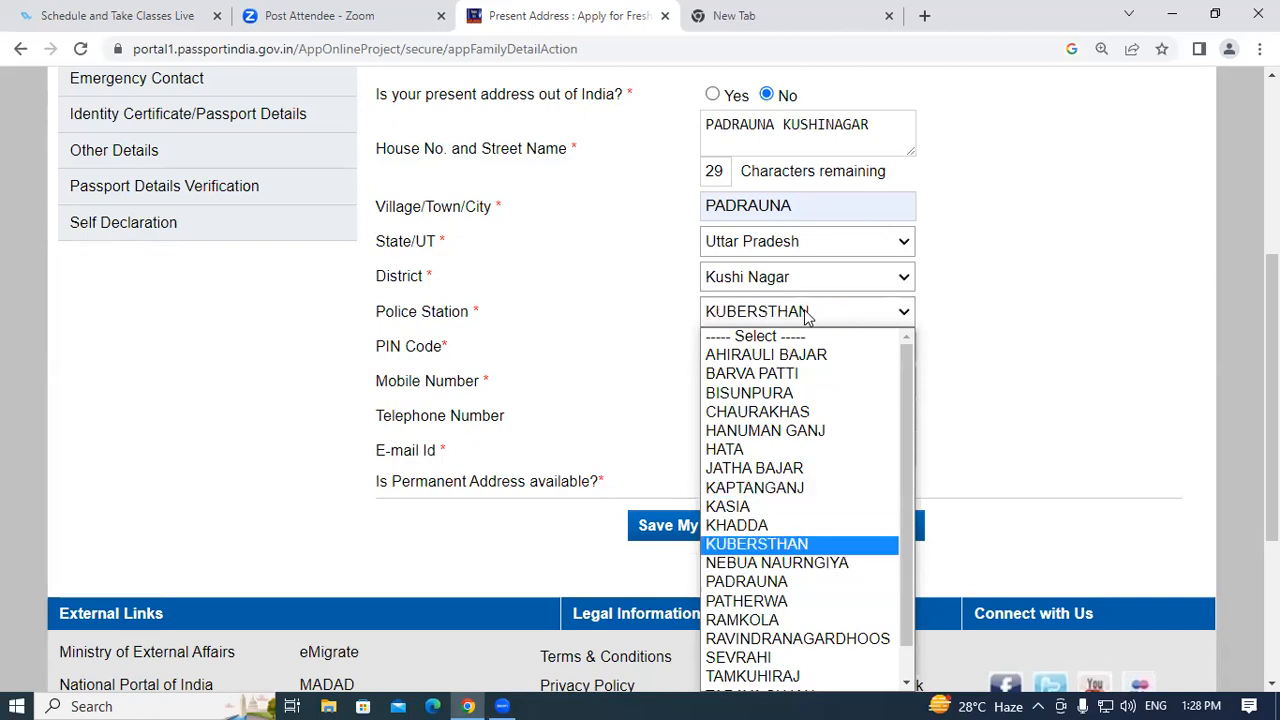
key("p")
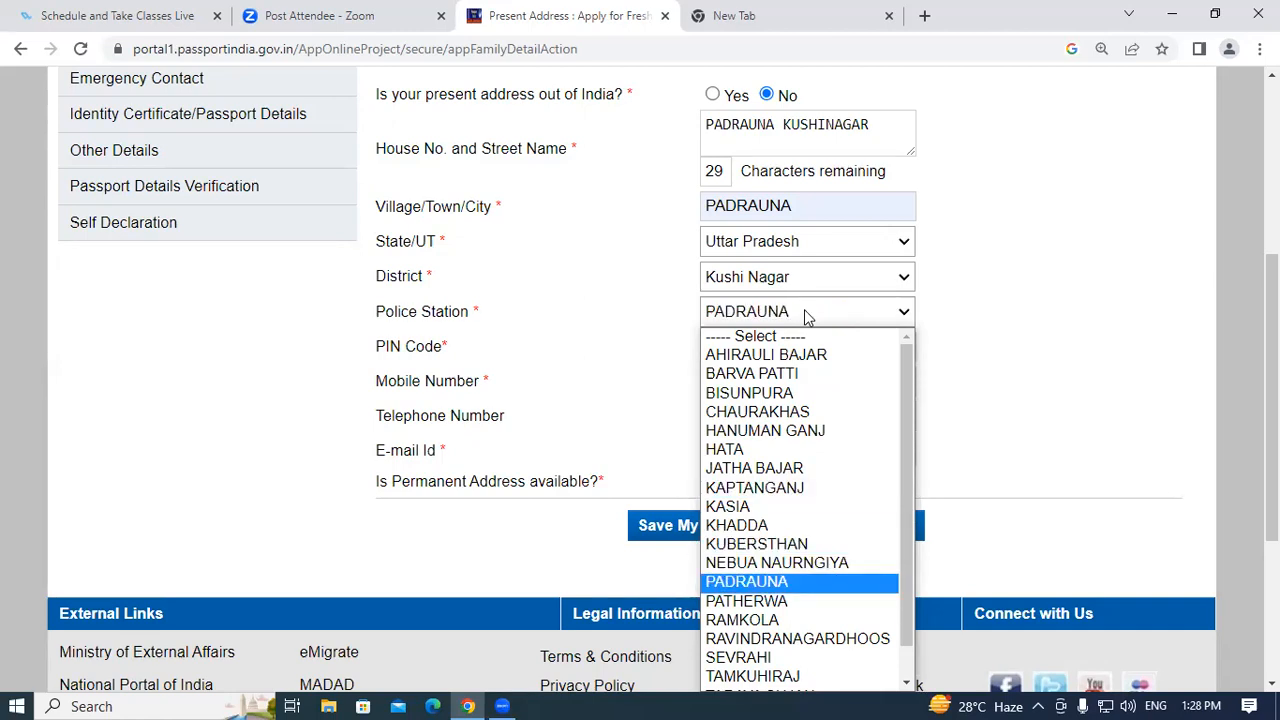
key("Return")
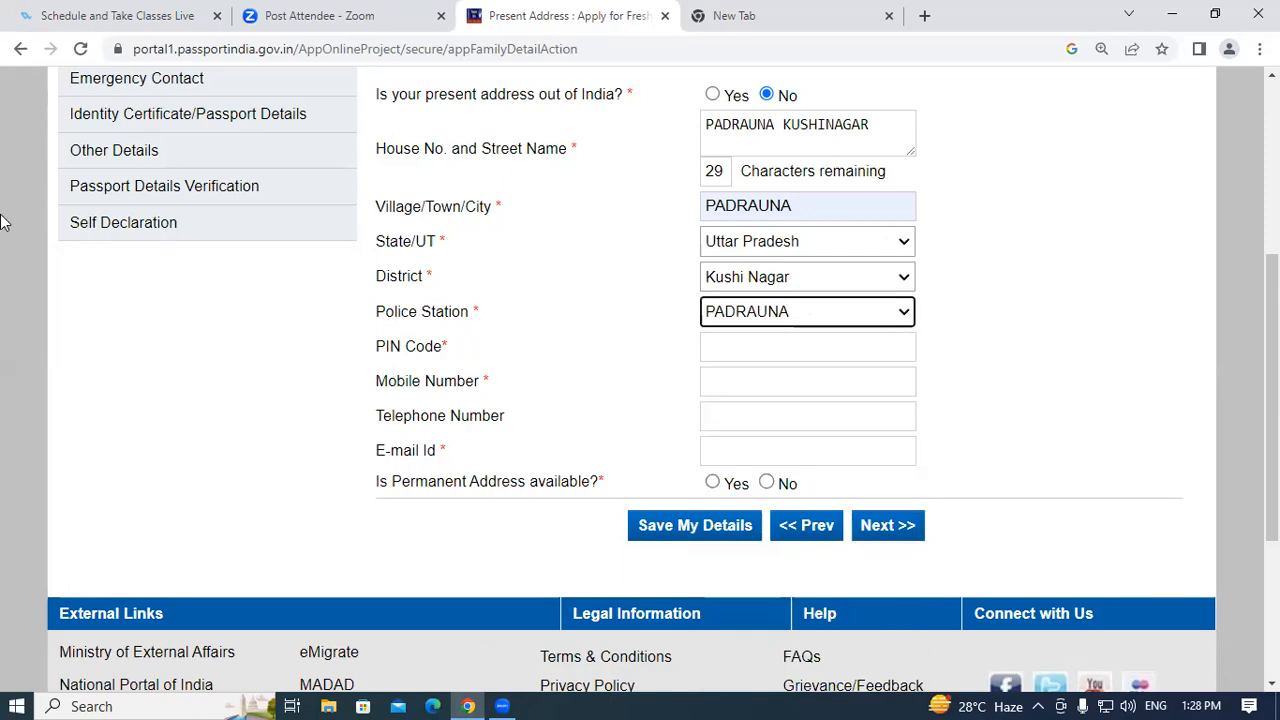
Fill the PIN code and mobile number from autofill and type the applicant's e-mail address.
left_click(729, 346)
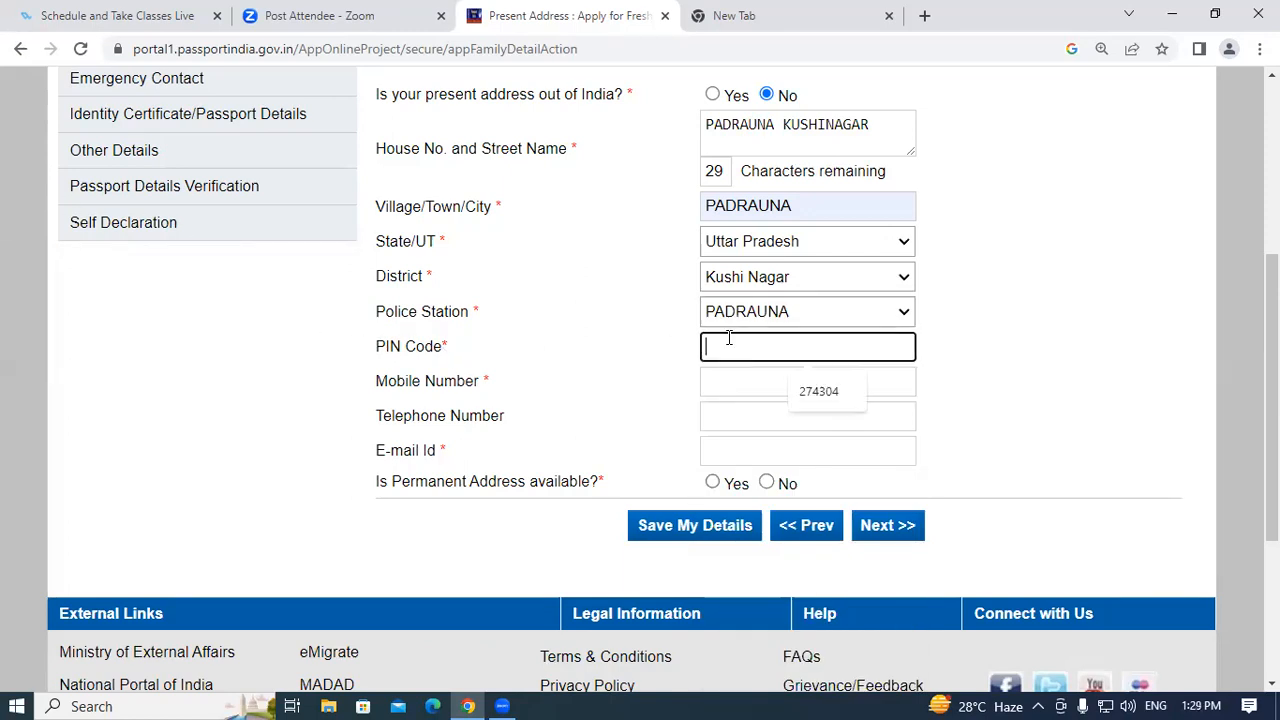
left_click(812, 390)
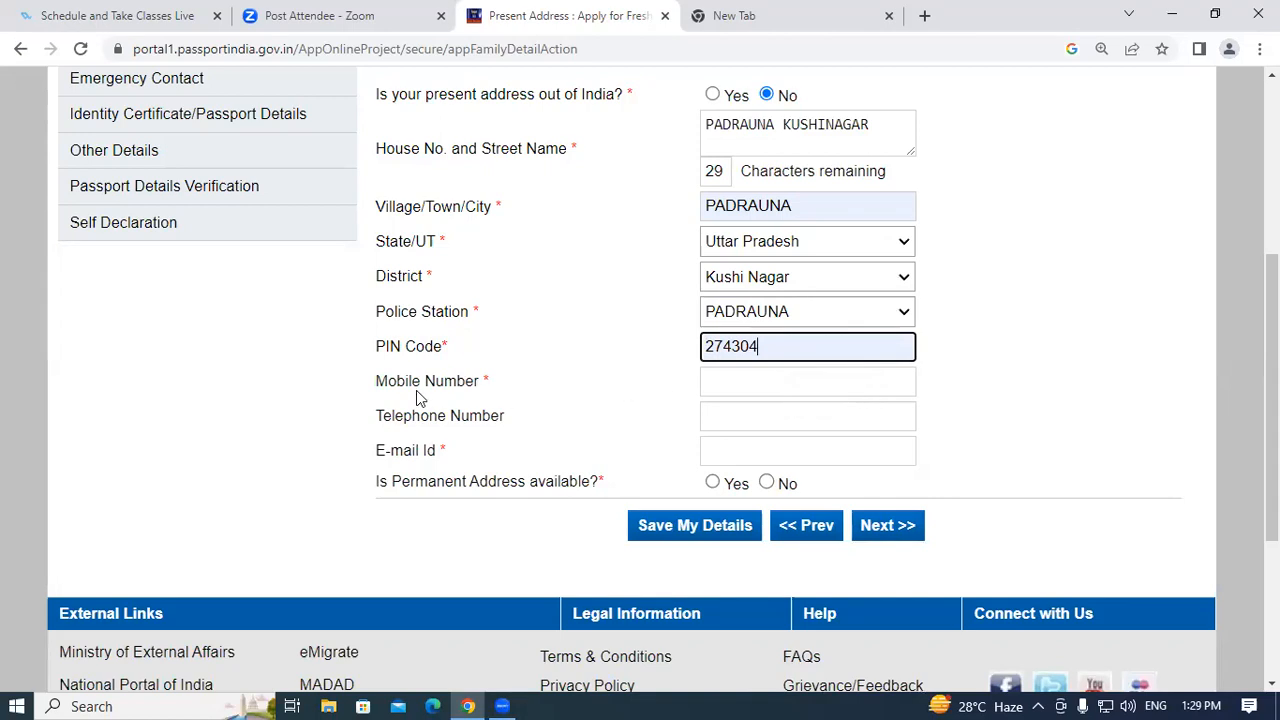
left_click(737, 380)
left_click(850, 430)
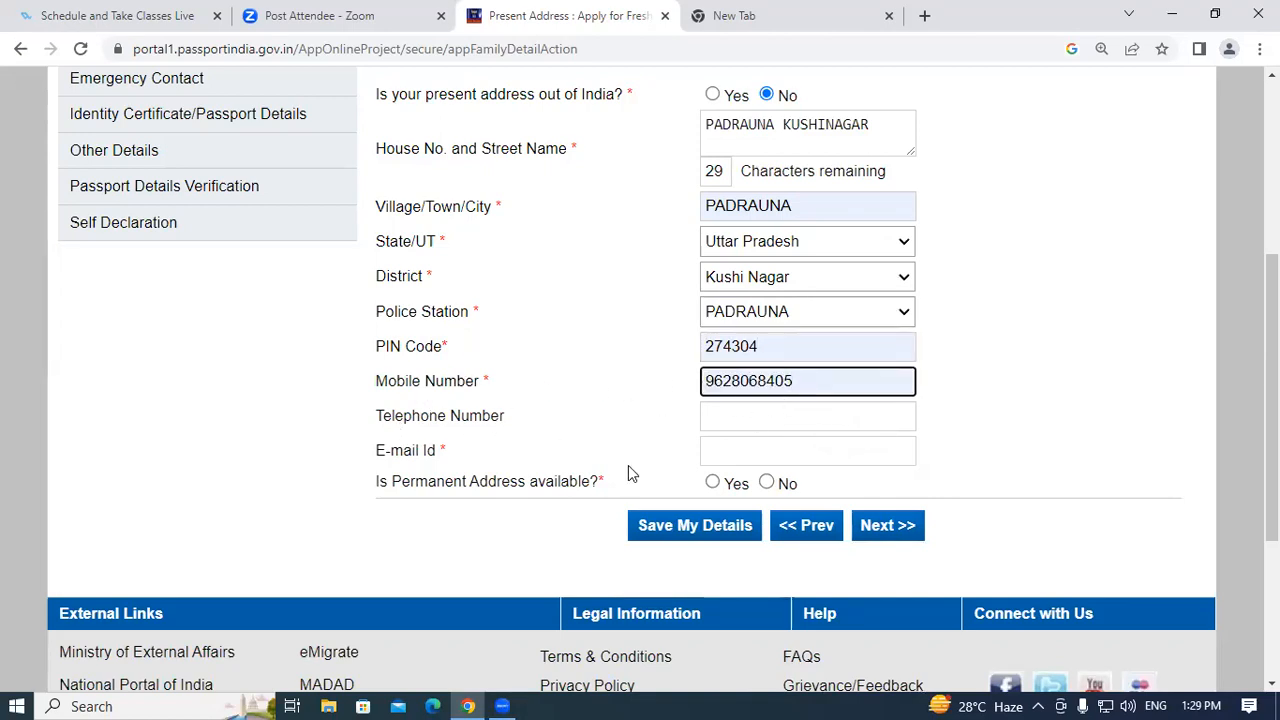
scroll(466, 457, "down", 2)
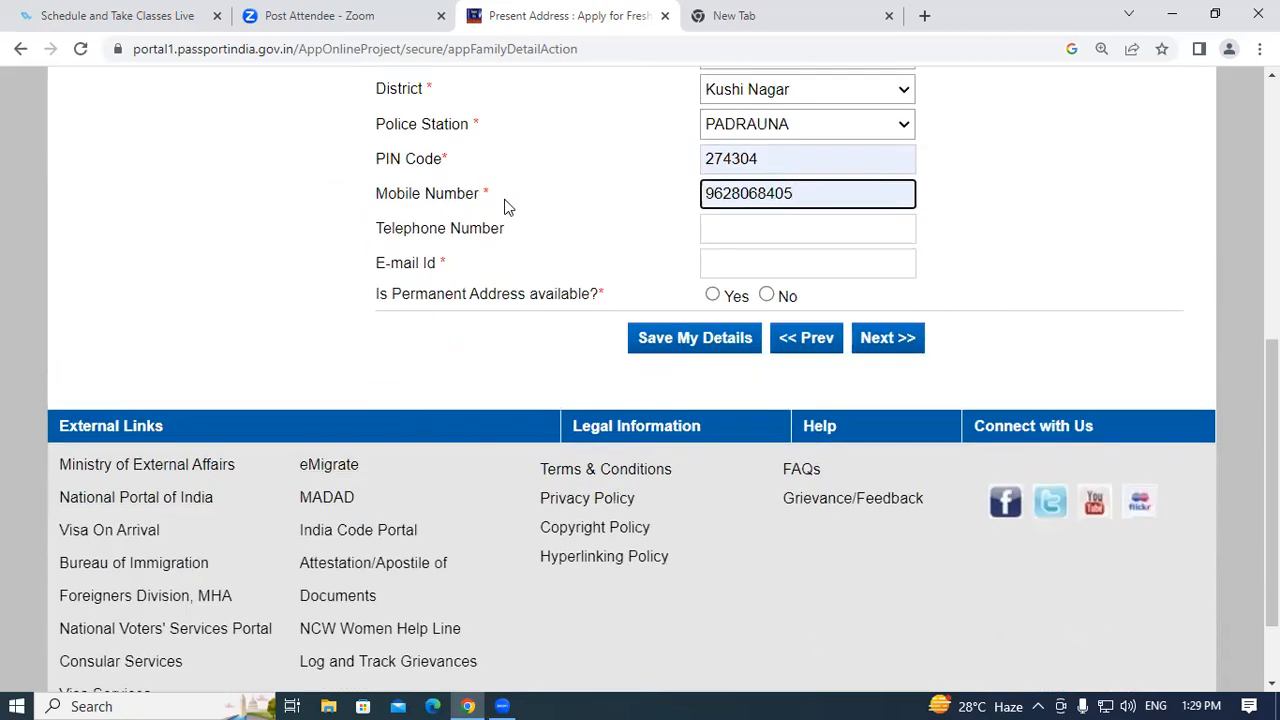
left_click(770, 262)
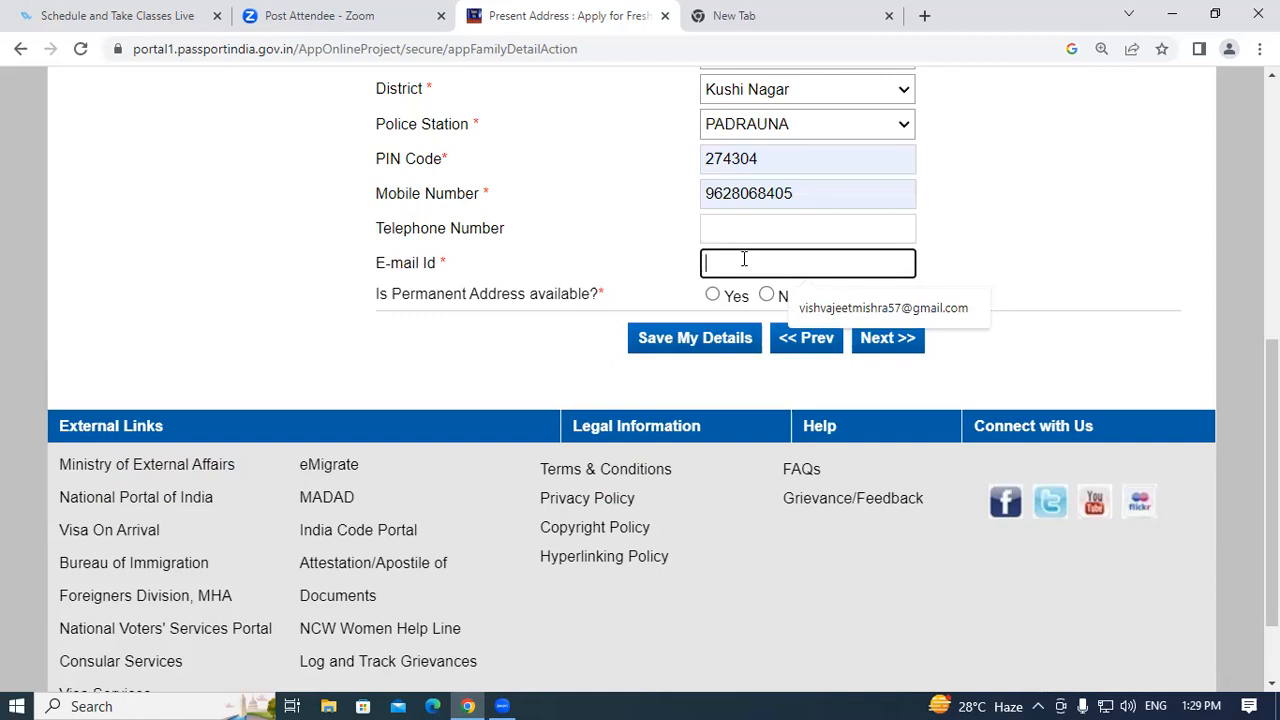
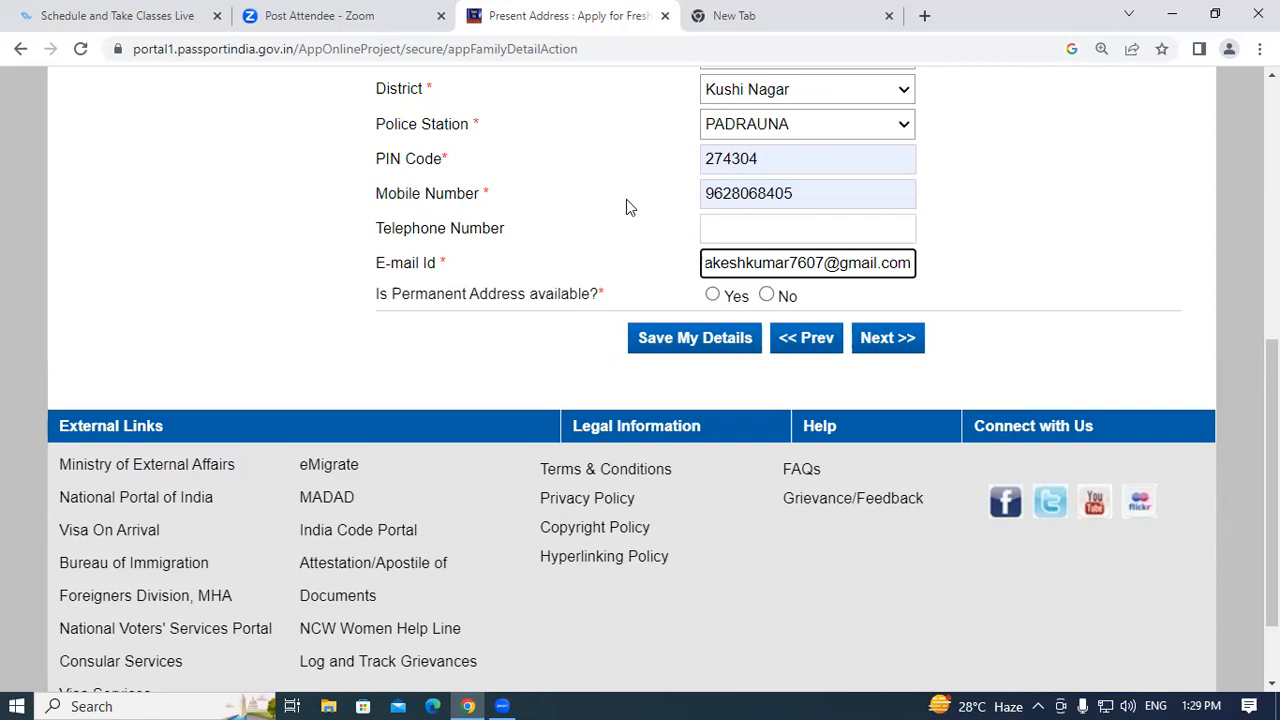
Answer Yes to both permanent-address questions, submit, accept both alerts and decline saving the address.
left_click(713, 296)
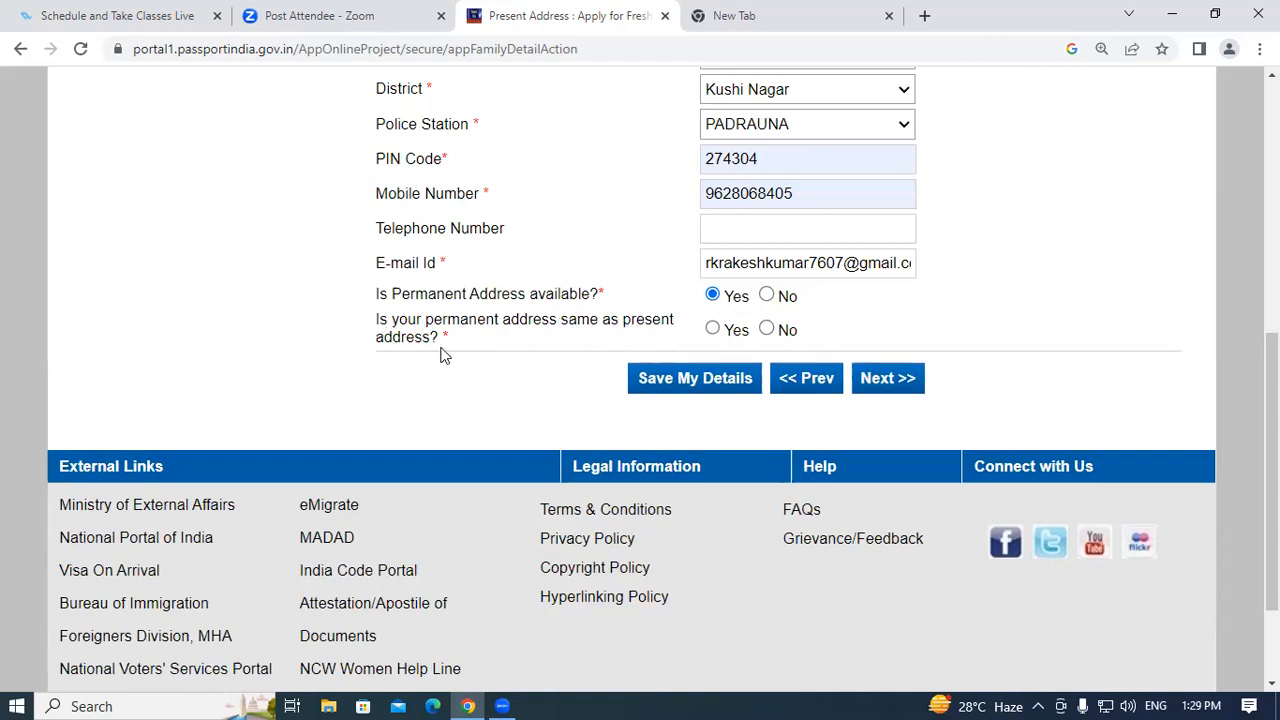
left_click(712, 329)
left_click(889, 385)
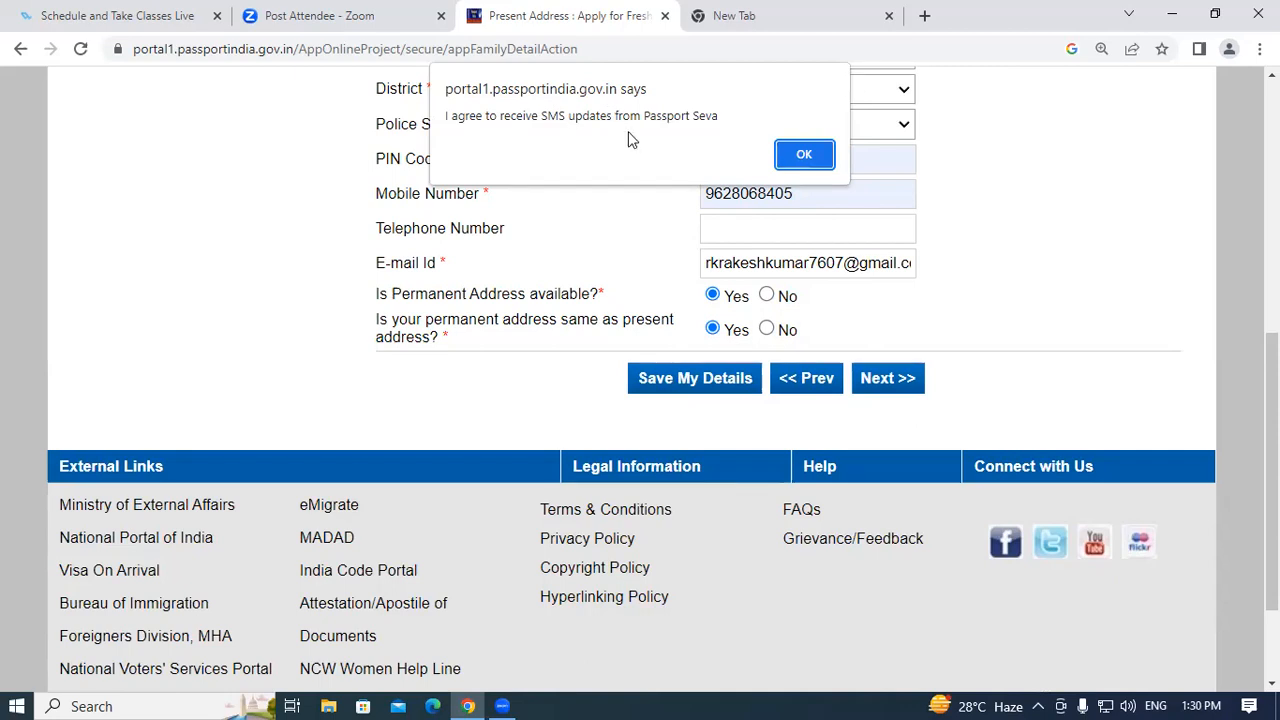
left_click(808, 152)
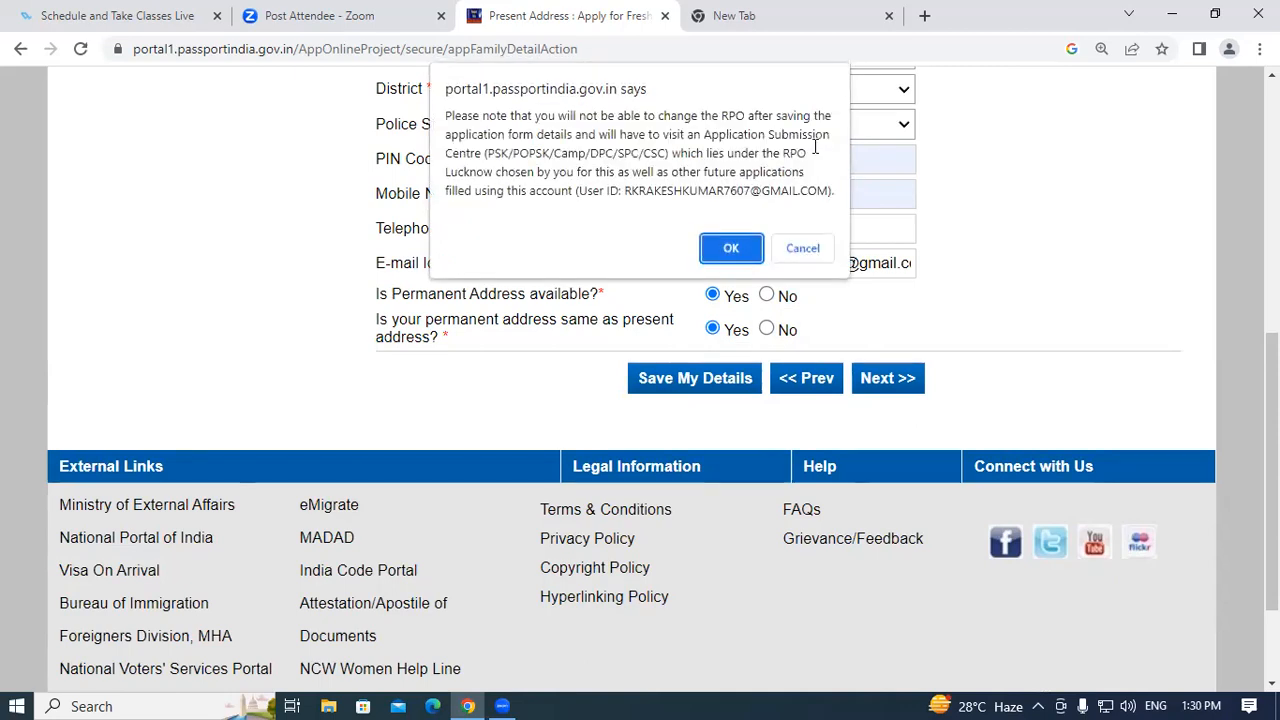
left_click(733, 248)
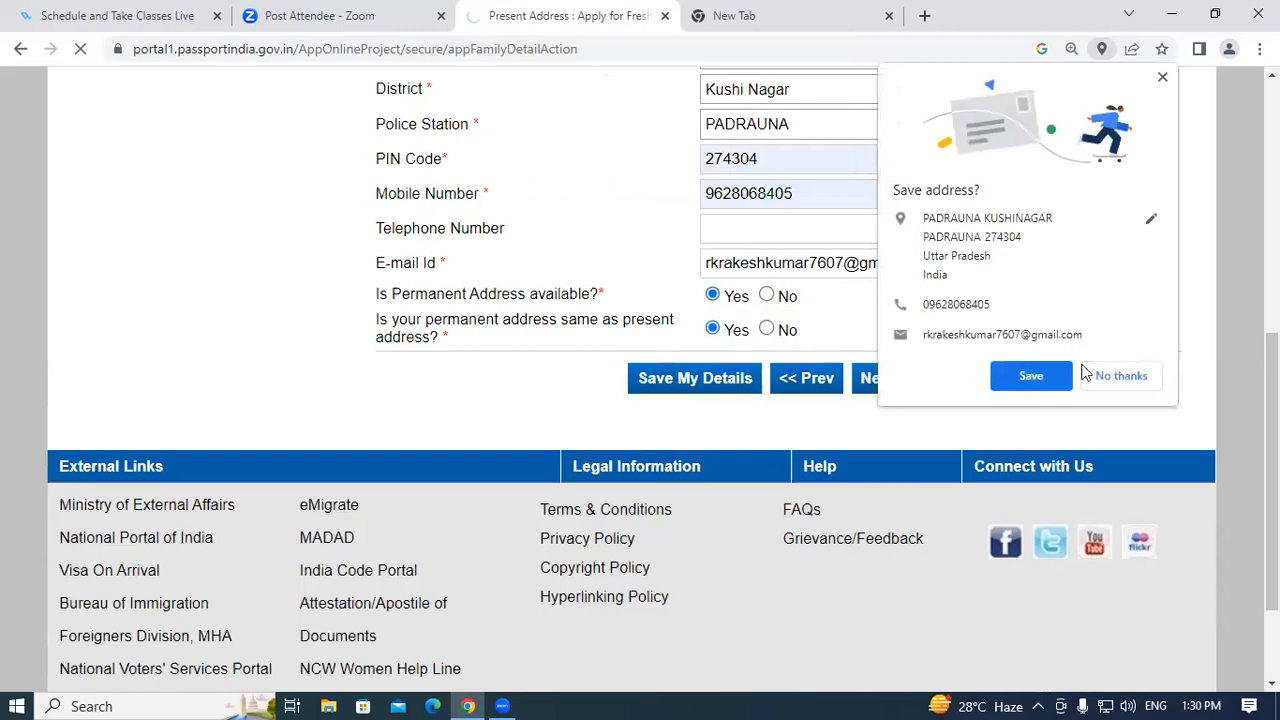
left_click(1122, 374)
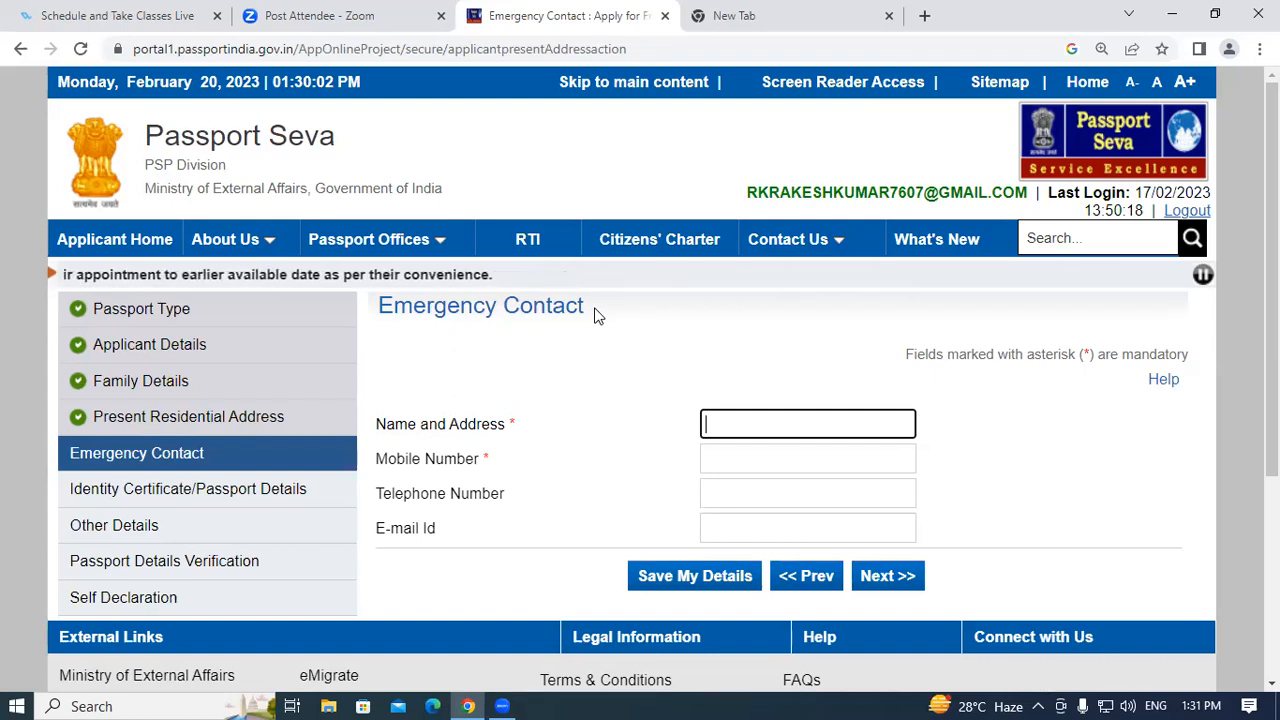
Fill the emergency contact's name and address from the autofill suggestion.
type("m")
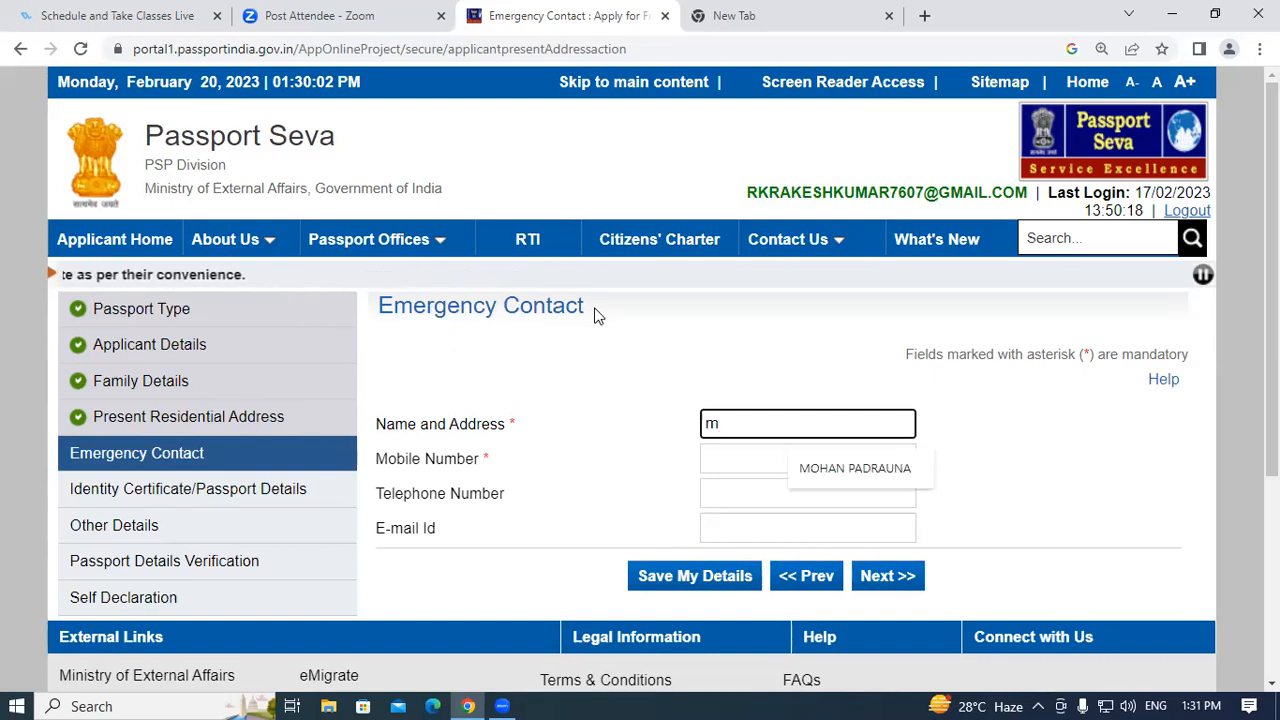
left_click(808, 462)
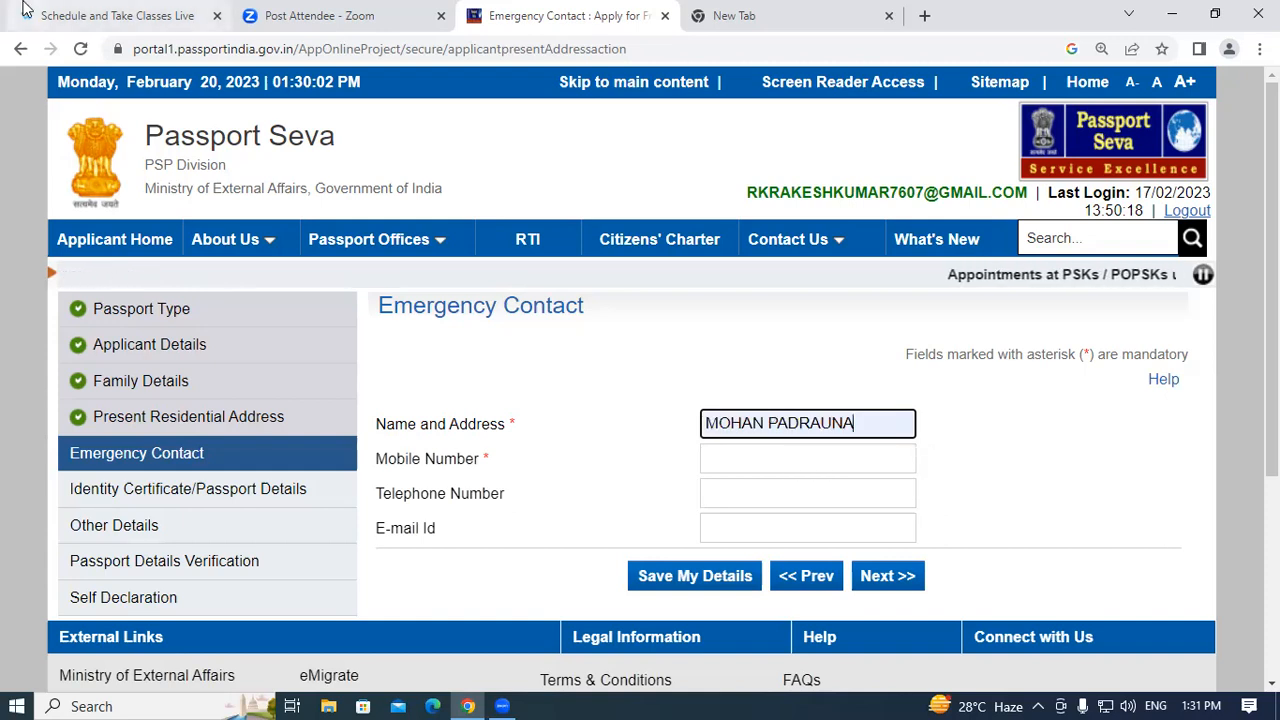
mouse_move(27, 9)
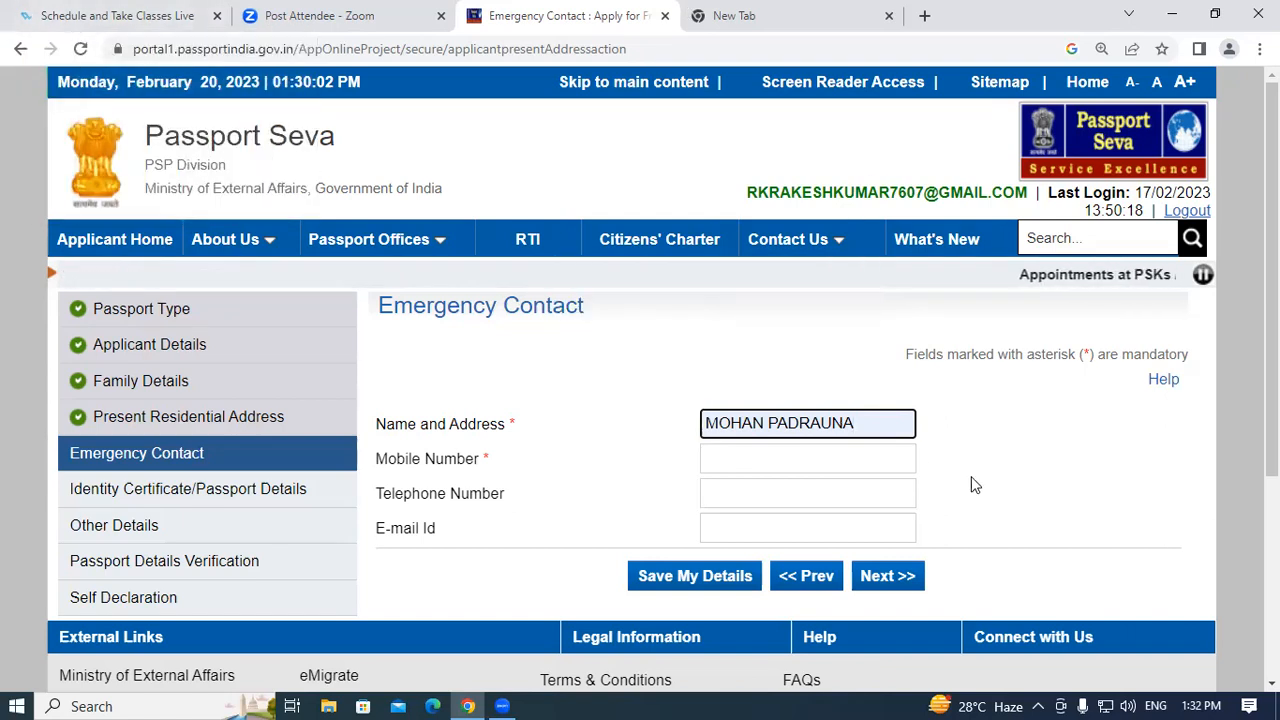
scroll(971, 476, "down", 3)
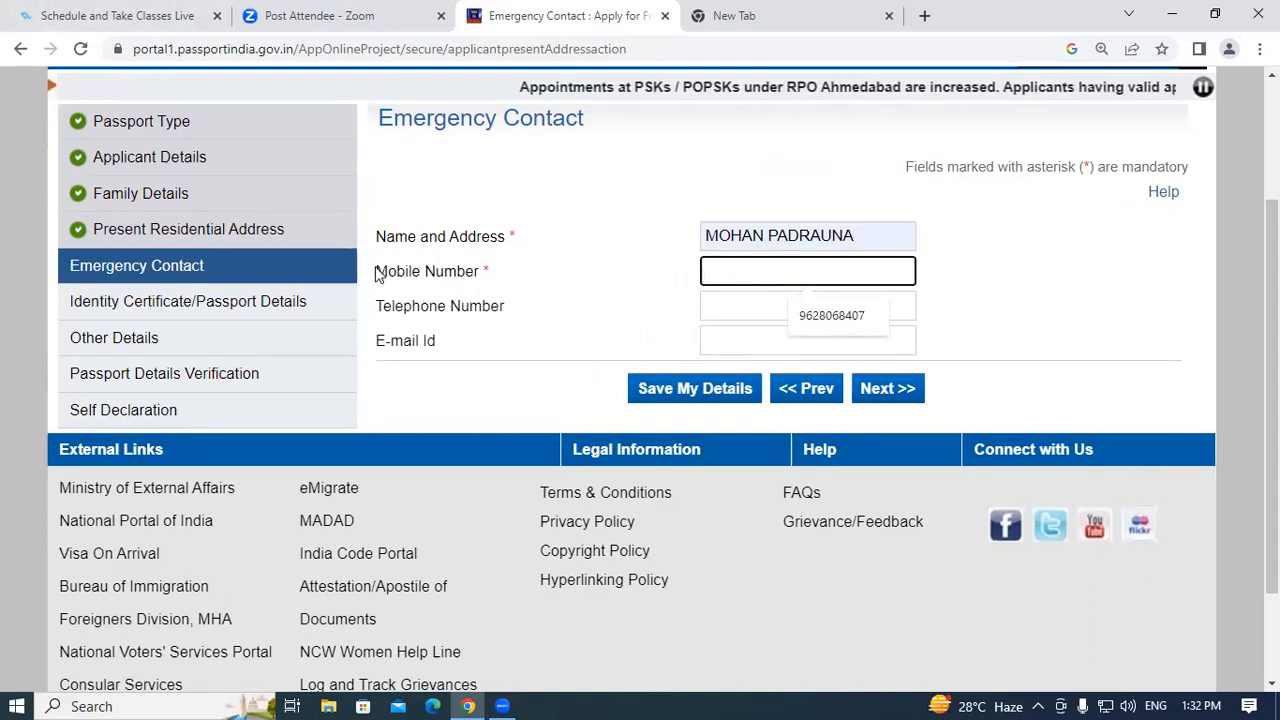
left_click_drag(378, 275, 510, 290)
Fill the emergency contact's mobile number from autofill and submit the section.
left_click(800, 277)
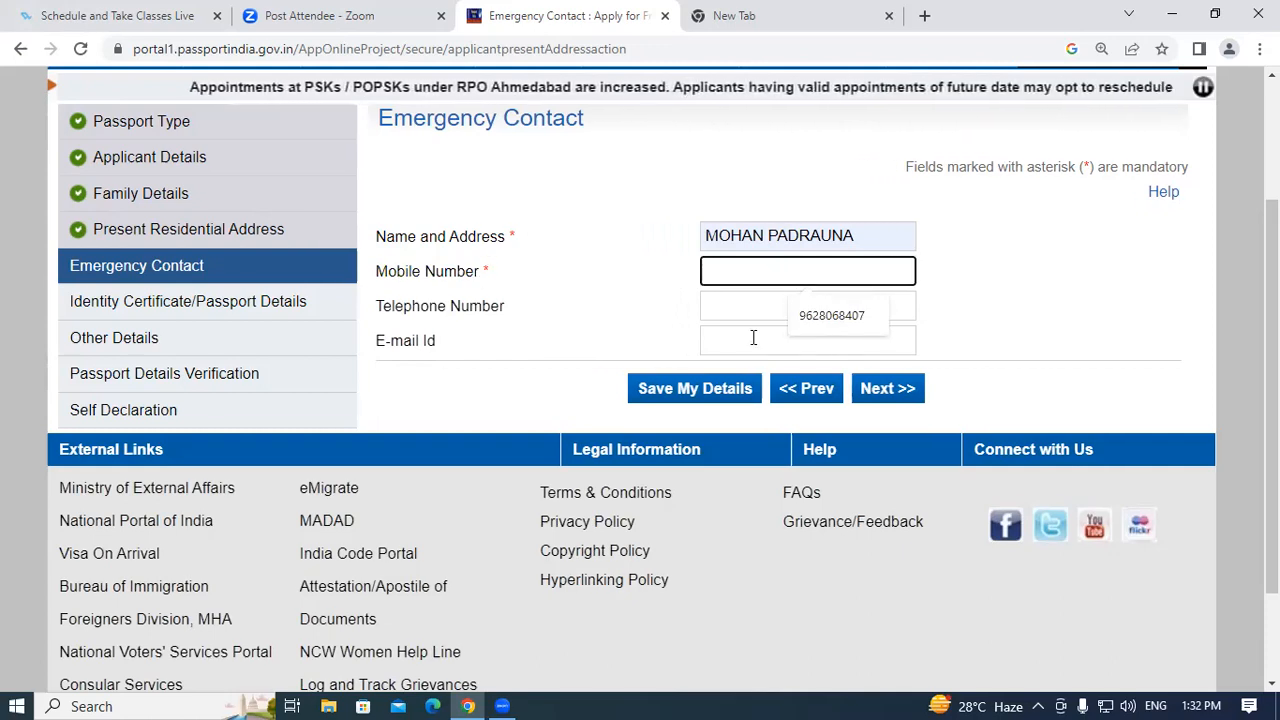
left_click(832, 315)
left_click_drag(796, 270, 686, 271)
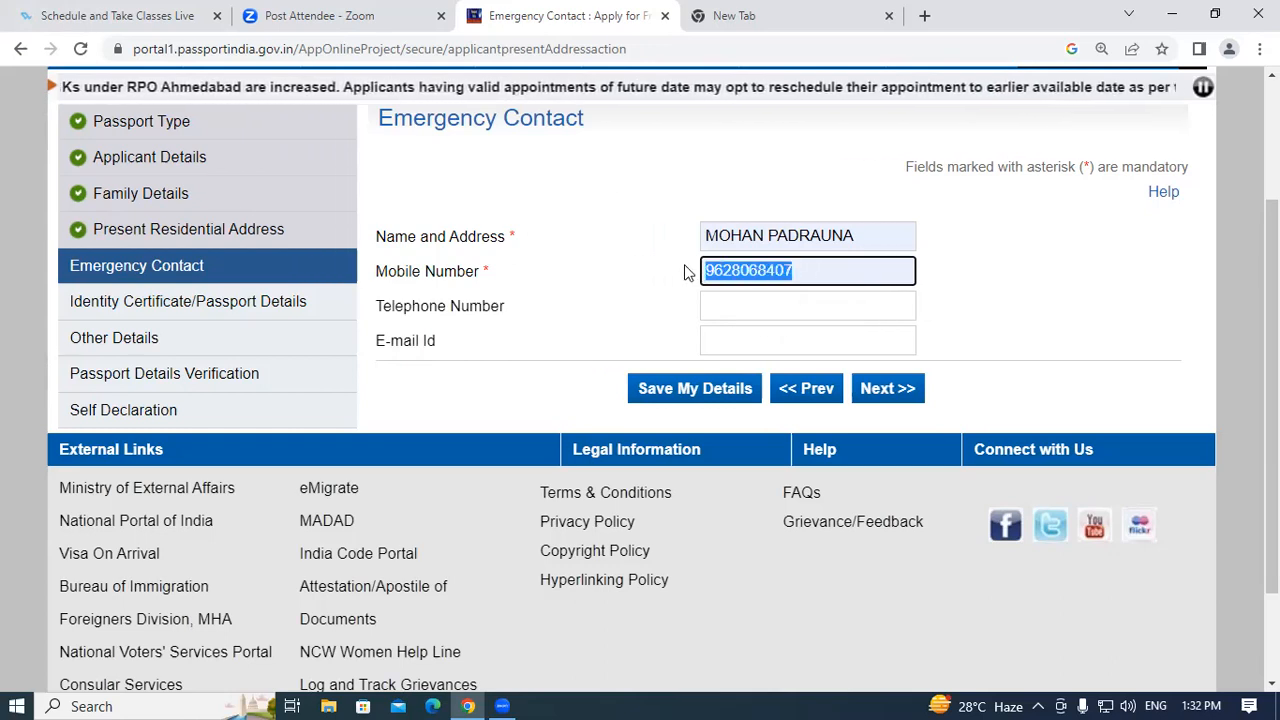
left_click(823, 268)
left_click_drag(823, 268, 697, 273)
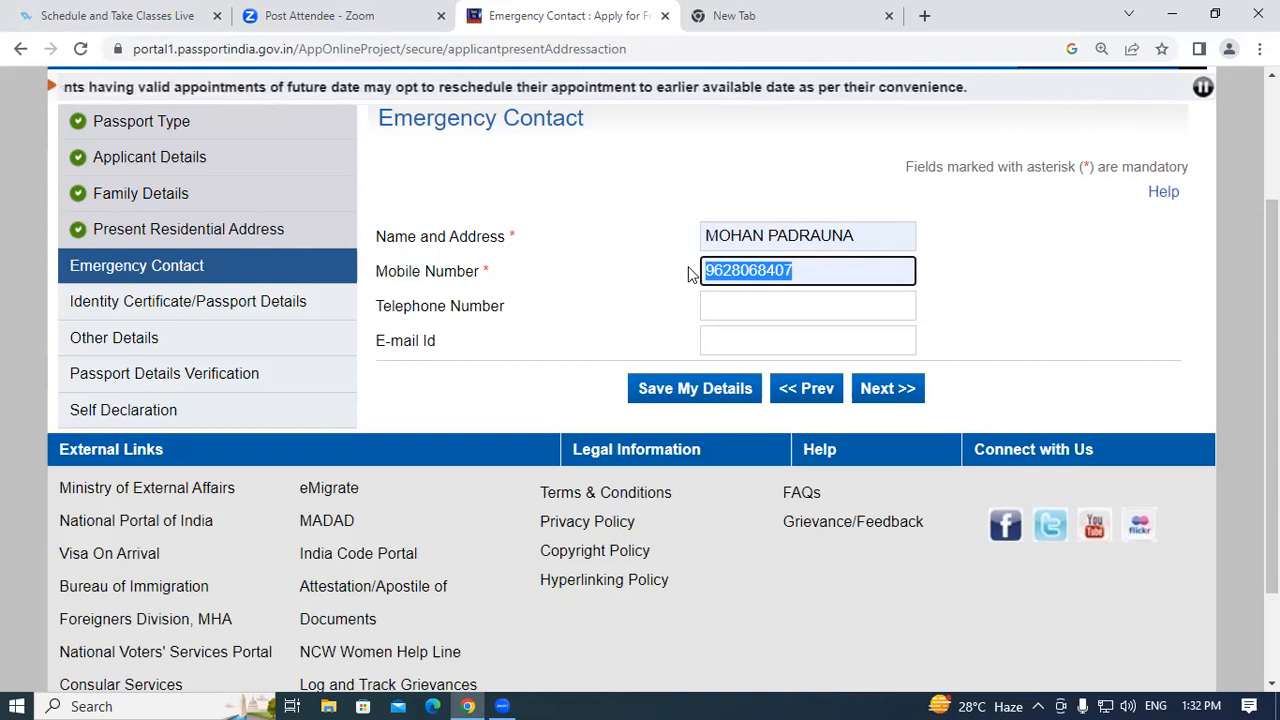
left_click(803, 268)
left_click_drag(706, 234, 749, 234)
left_click(756, 234)
left_click_drag(858, 234, 779, 234)
left_click(779, 234)
left_click(805, 271)
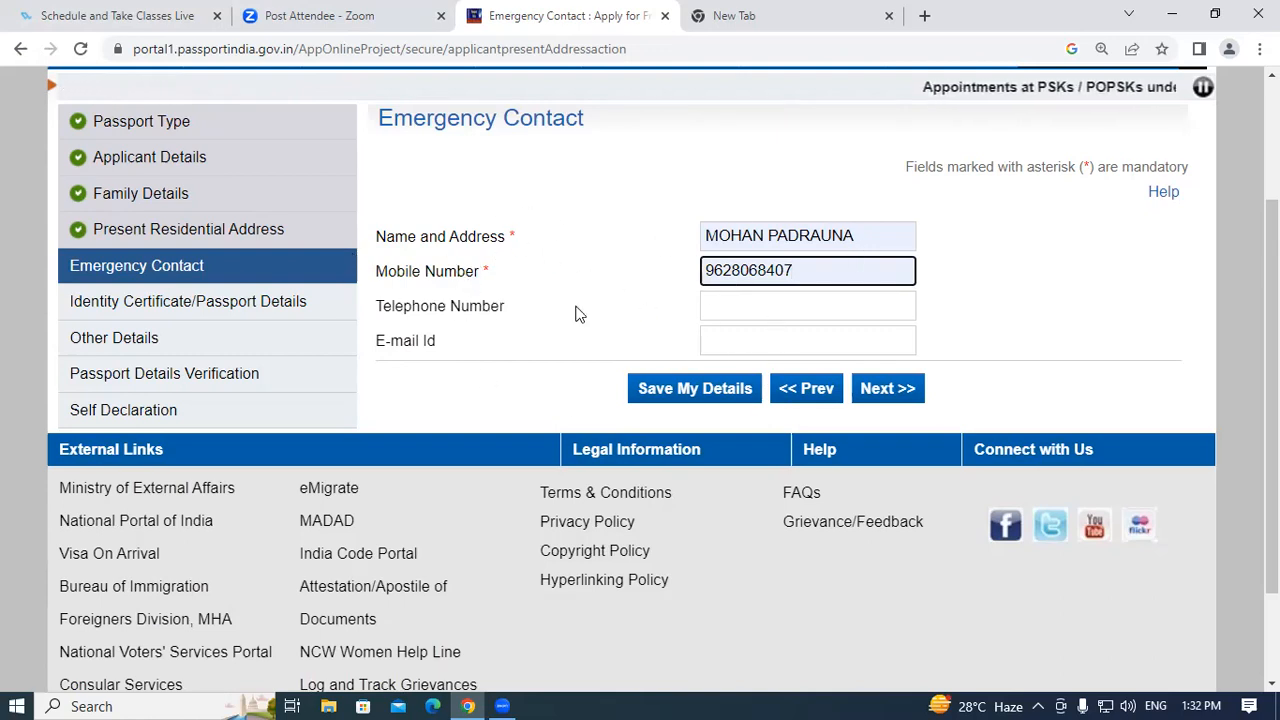
left_click(885, 391)
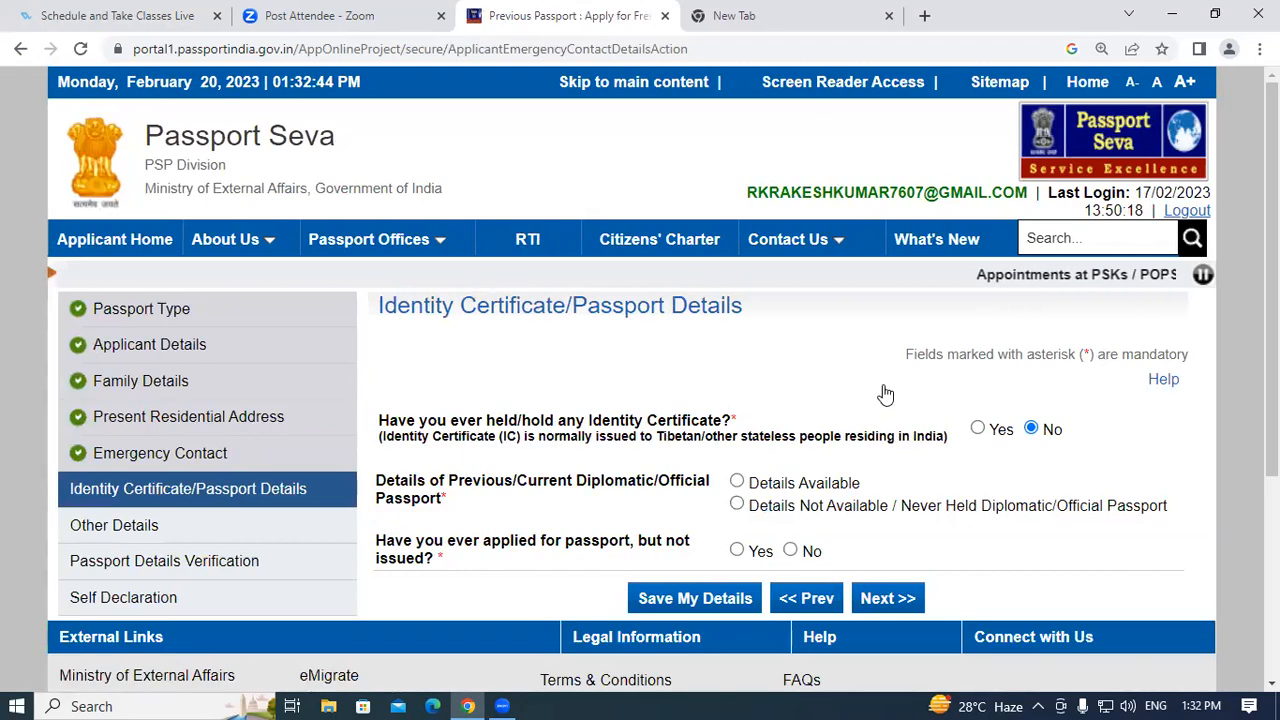
Choose Details Not Available for diplomatic passports, answer No to unissued applications, and continue.
scroll(760, 480, "down", 1)
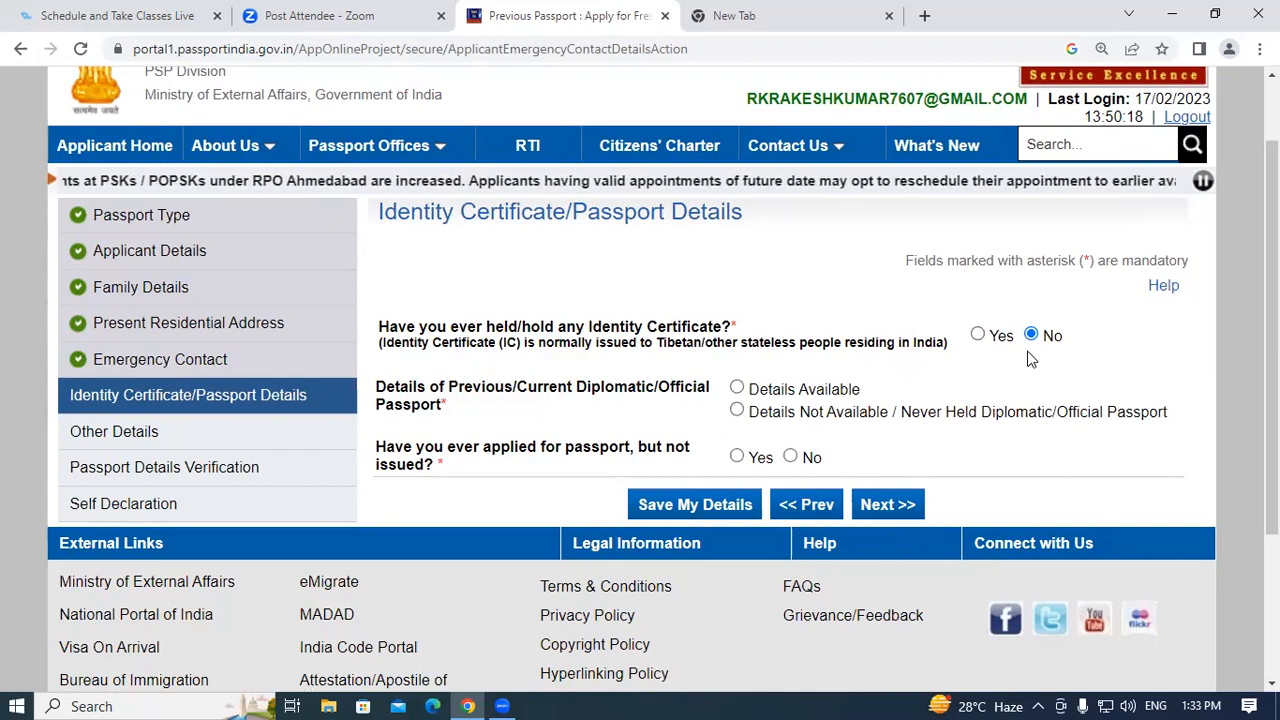
scroll(1050, 343, "down", 1)
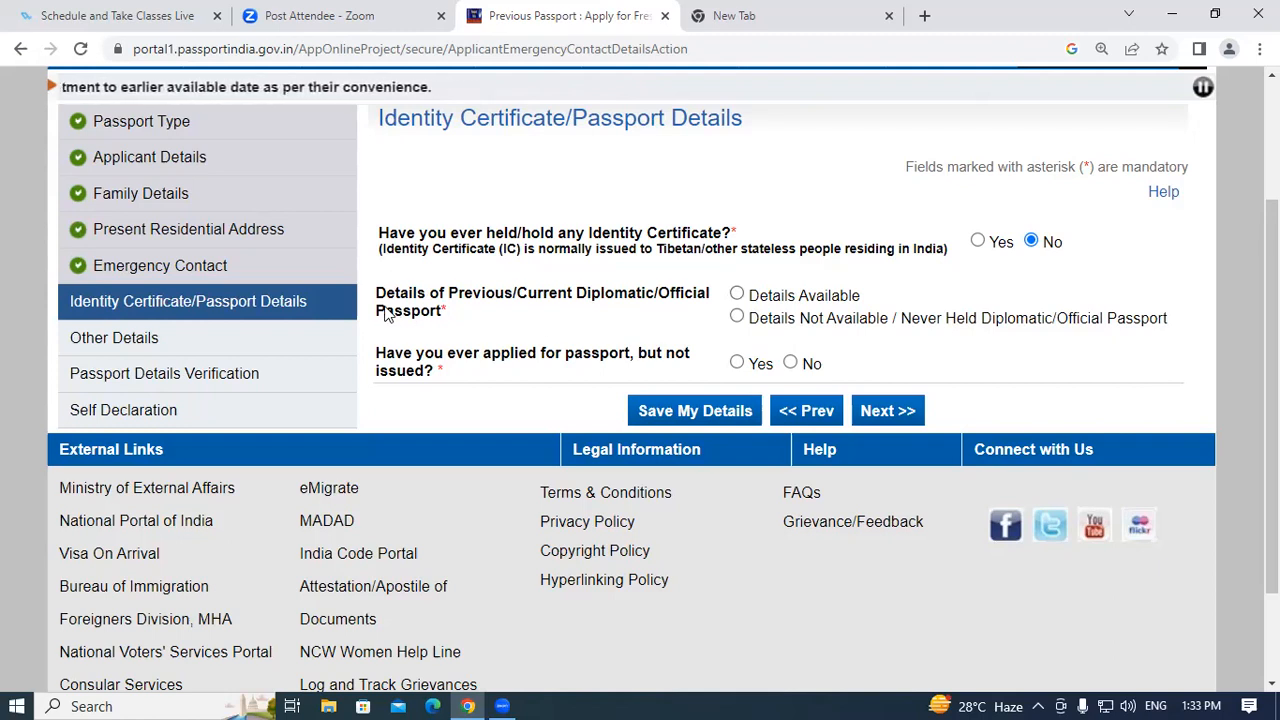
left_click(736, 318)
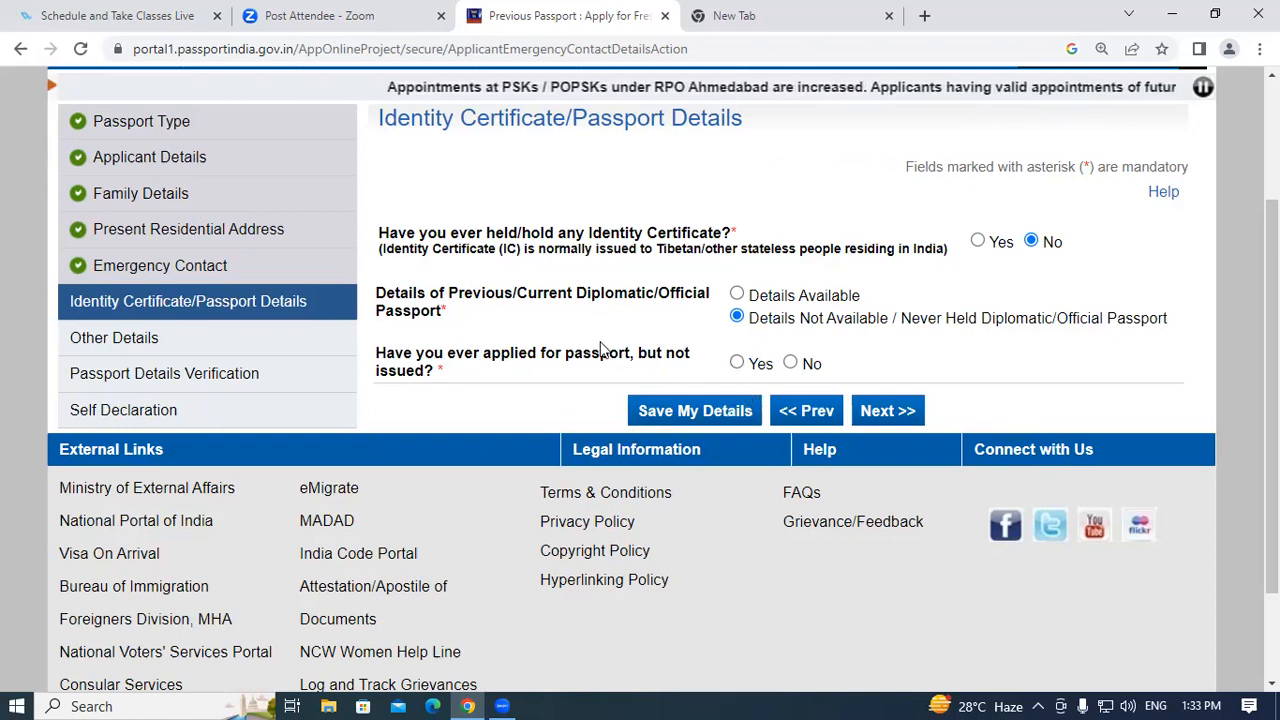
left_click(737, 364)
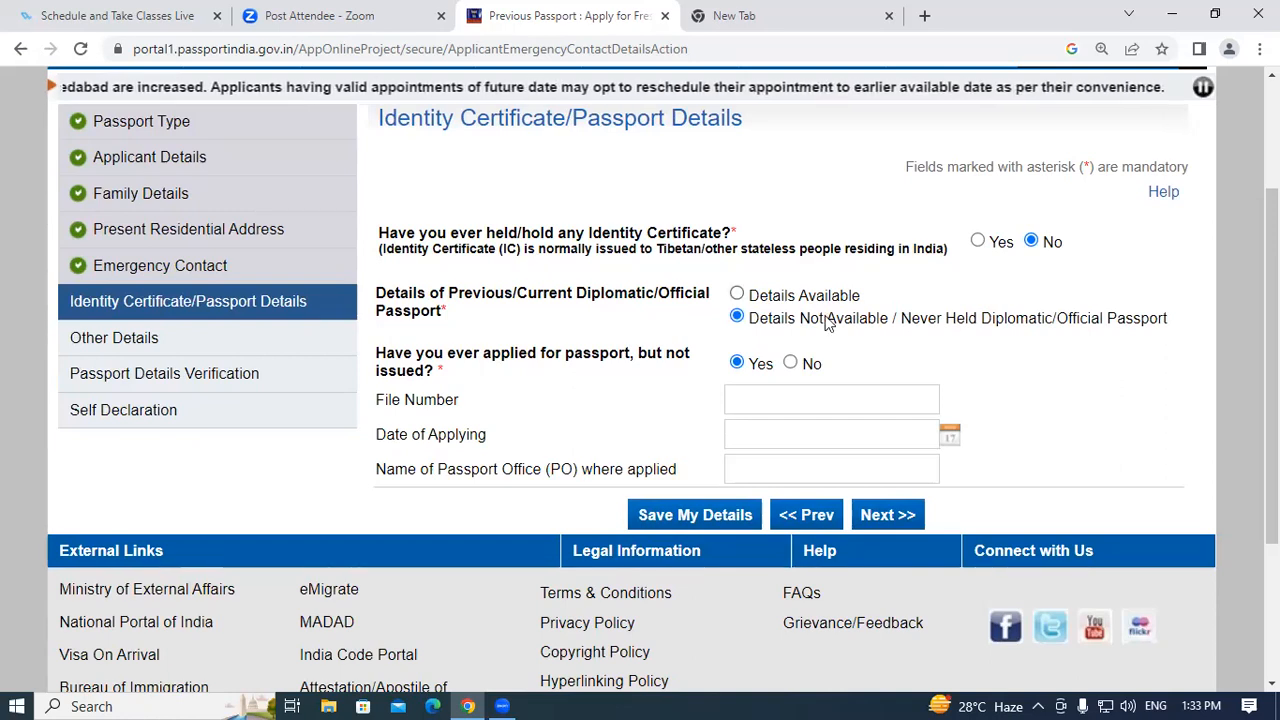
left_click(791, 363)
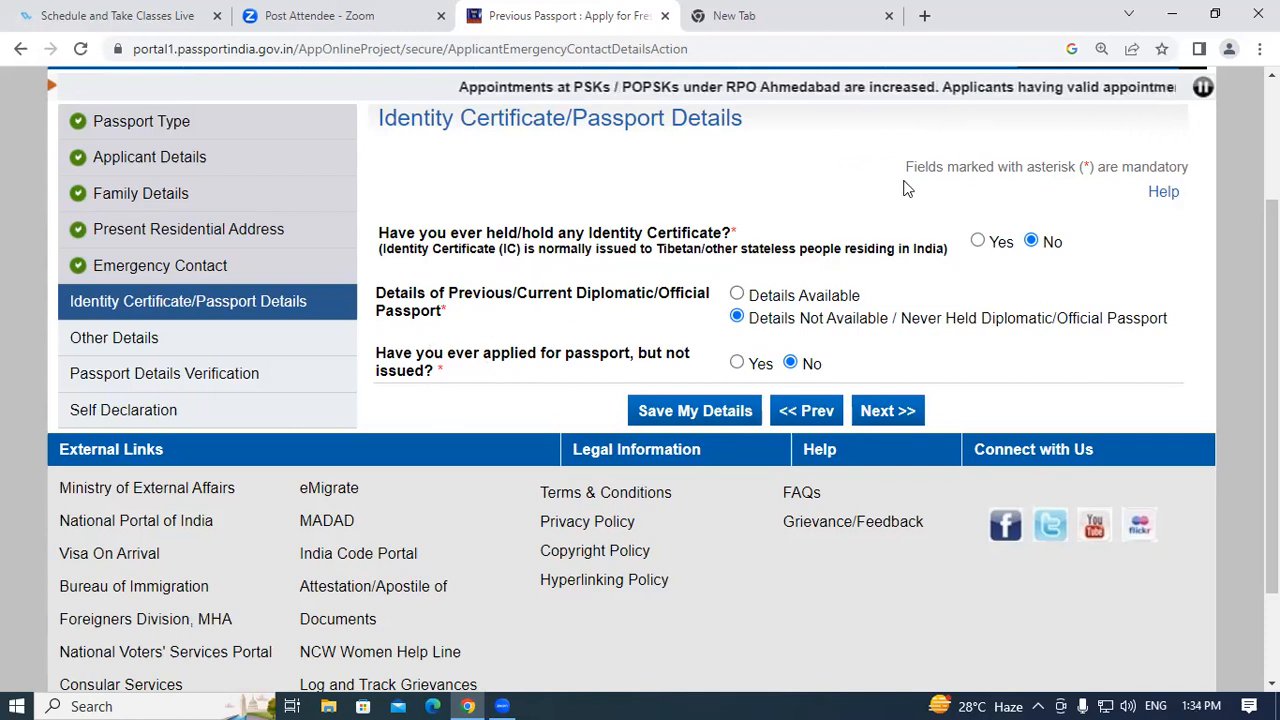
left_click(900, 412)
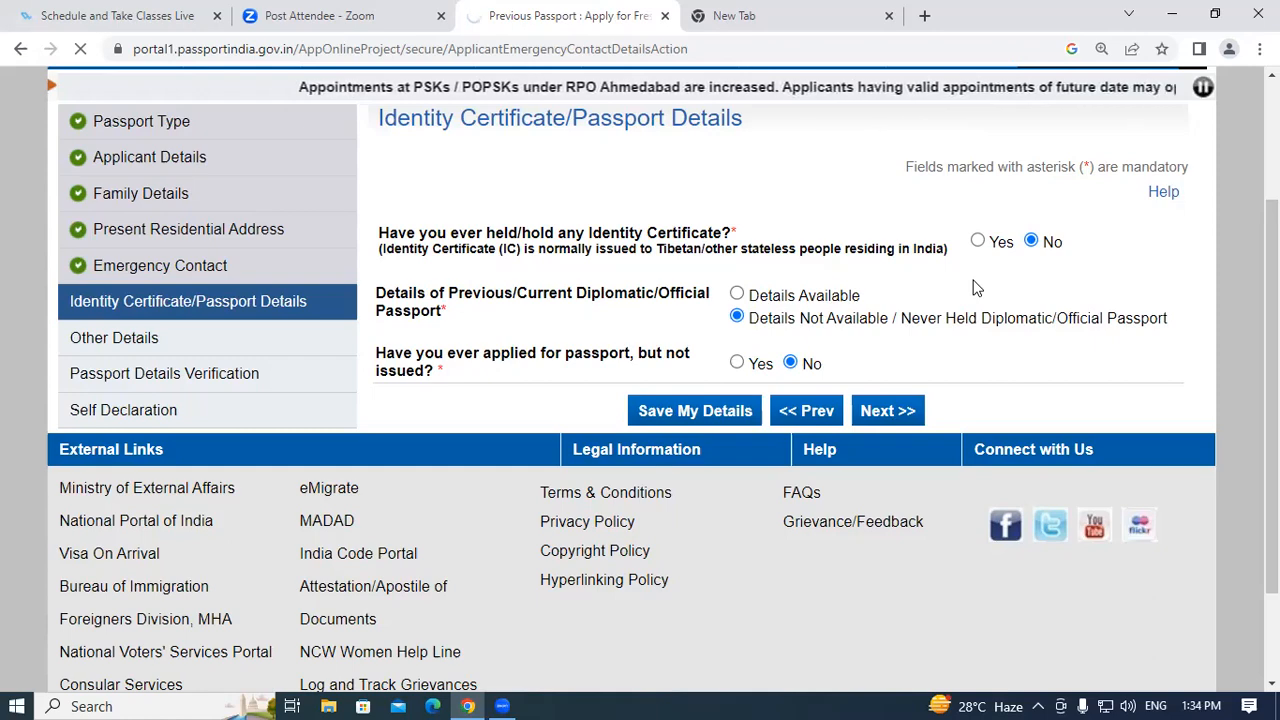
Answer No to the four criminal proceedings, warrant and departure-prohibition questions.
scroll(731, 453, "down", 4)
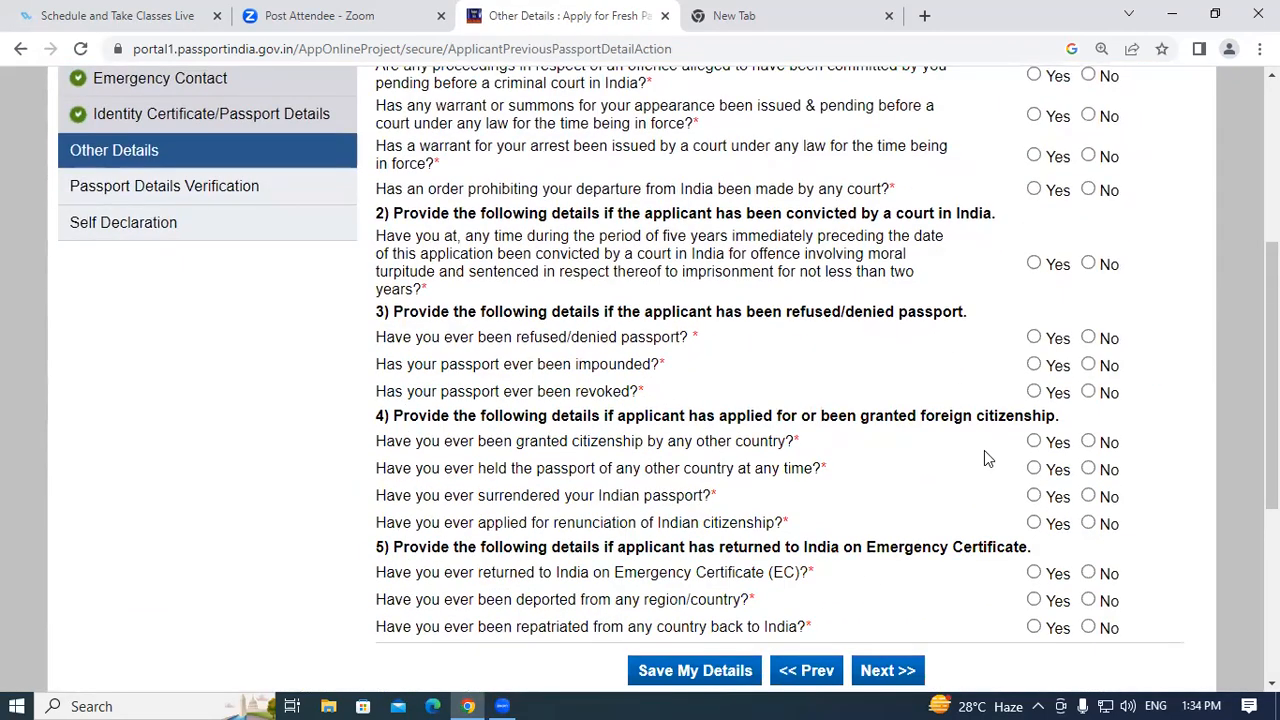
scroll(984, 458, "up", 4)
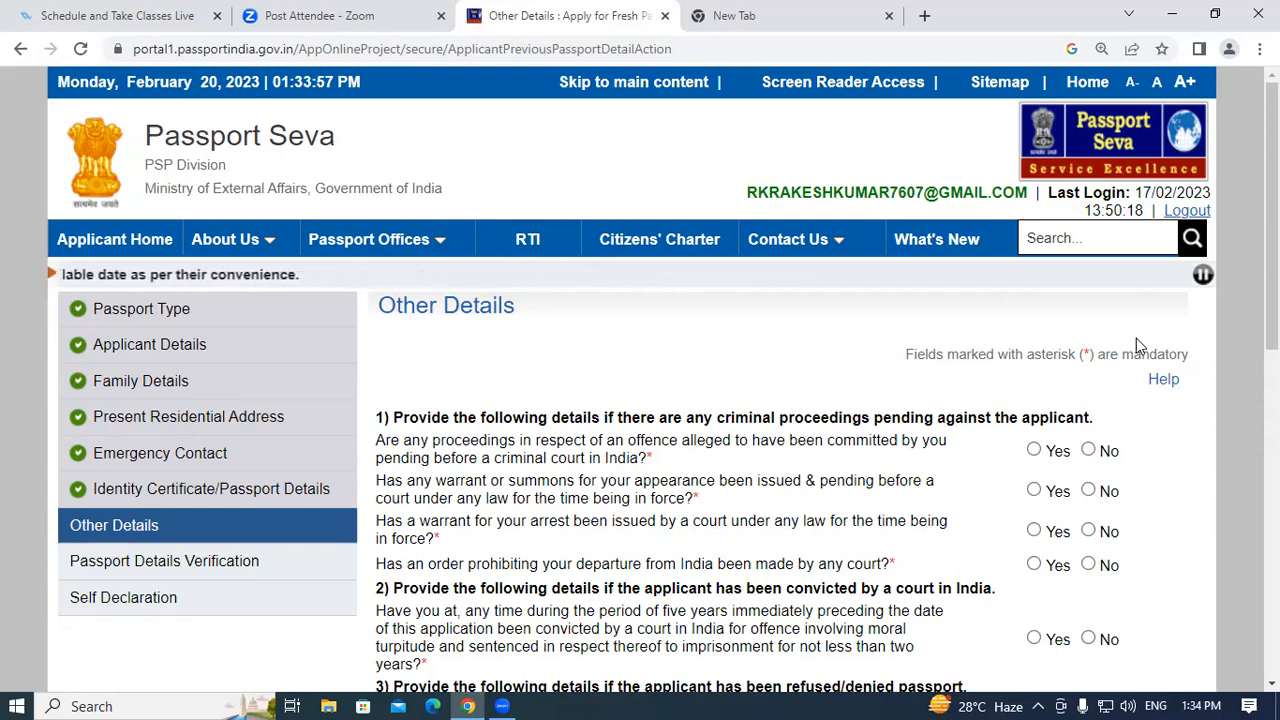
scroll(951, 420, "down", 5)
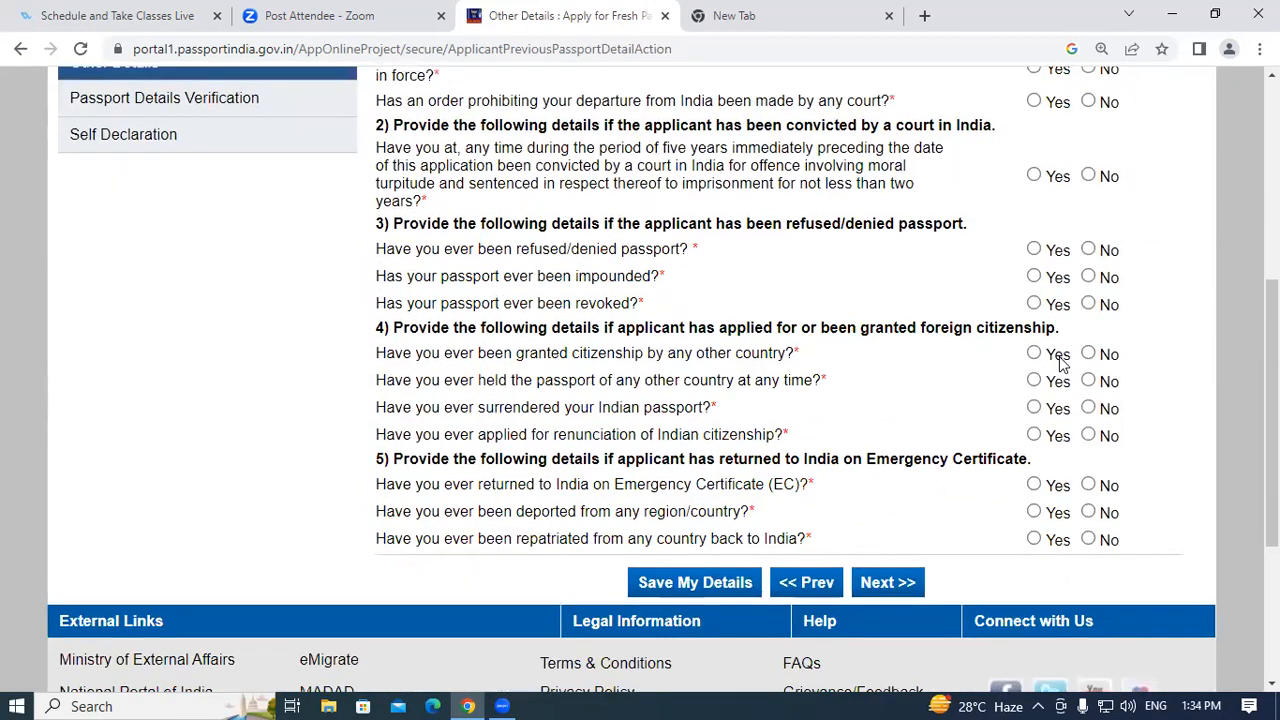
scroll(1063, 363, "up", 4)
left_click(1088, 357)
left_click(1088, 397)
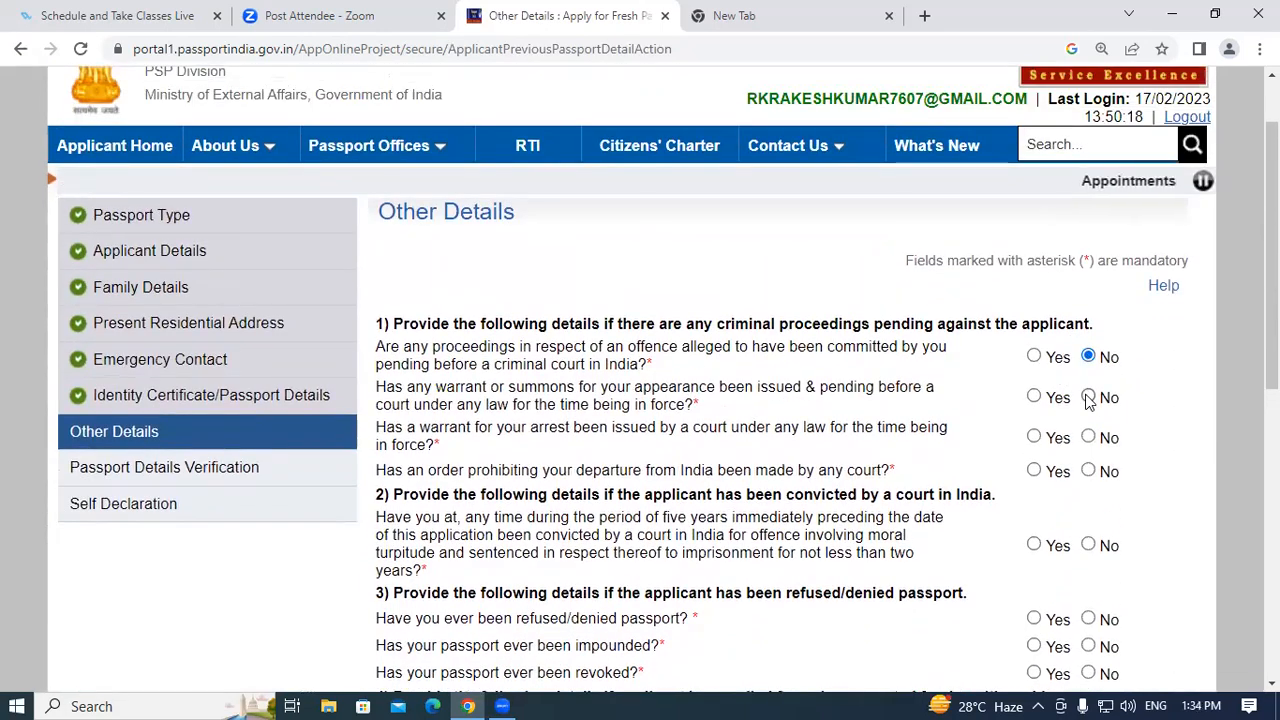
left_click(1088, 437)
left_click(1088, 470)
Answer No to conviction, passport refusal, foreign citizenship, Emergency Certificate, deportation and repatriation questions.
scroll(1095, 380, "down", 3)
left_click(1089, 265)
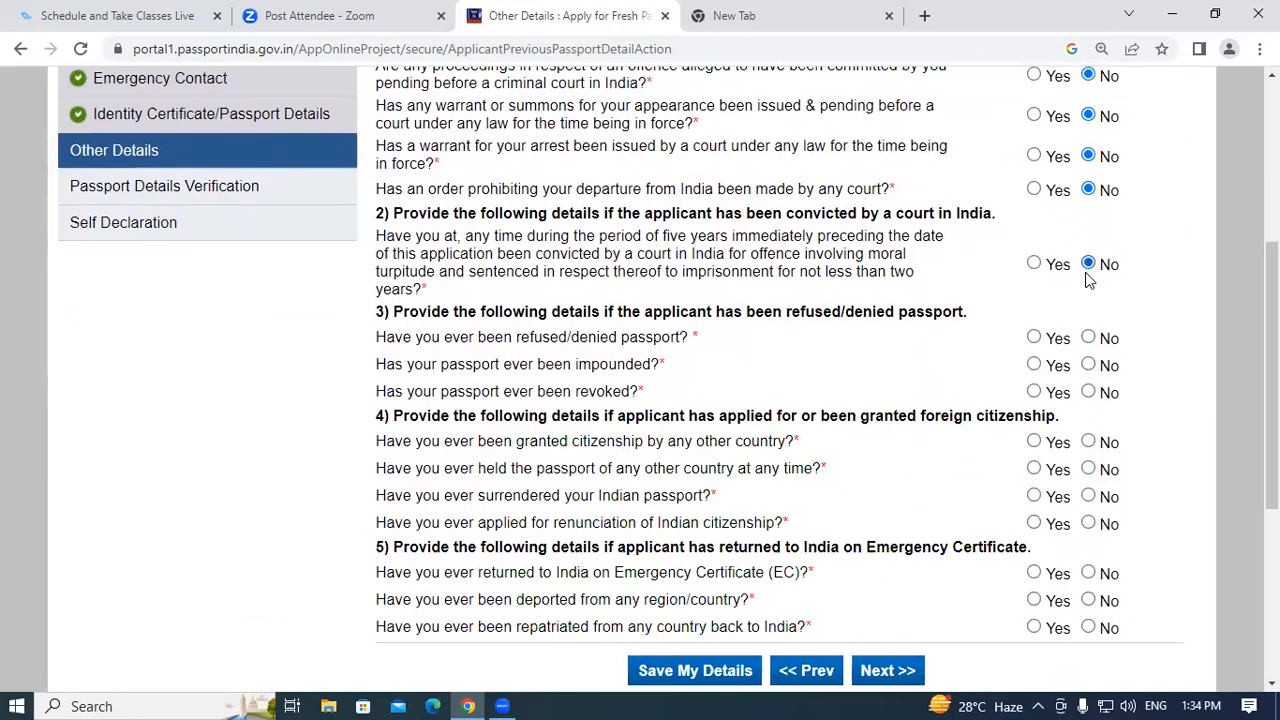
left_click(1090, 340)
left_click(1090, 366)
left_click(1089, 393)
left_click(1089, 444)
left_click(1089, 469)
left_click(1088, 497)
left_click(1089, 524)
left_click(1088, 574)
scroll(1166, 465, "down", 4)
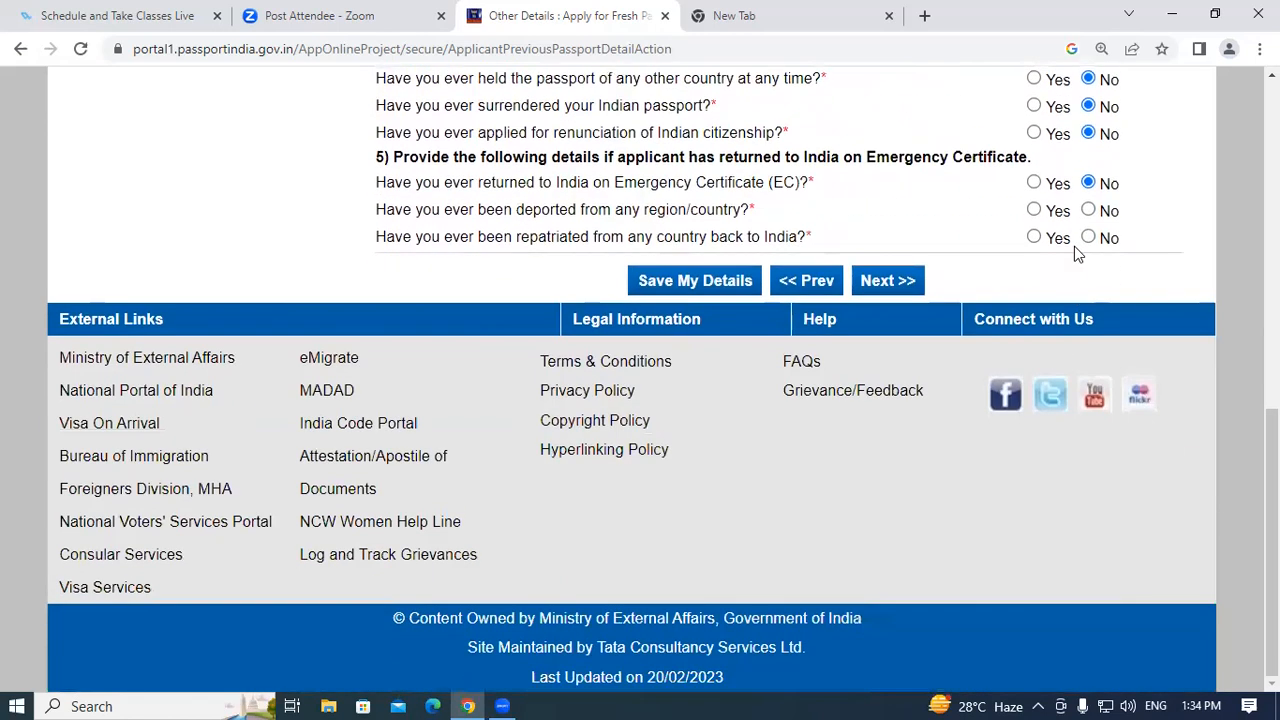
left_click(1088, 210)
left_click(1088, 237)
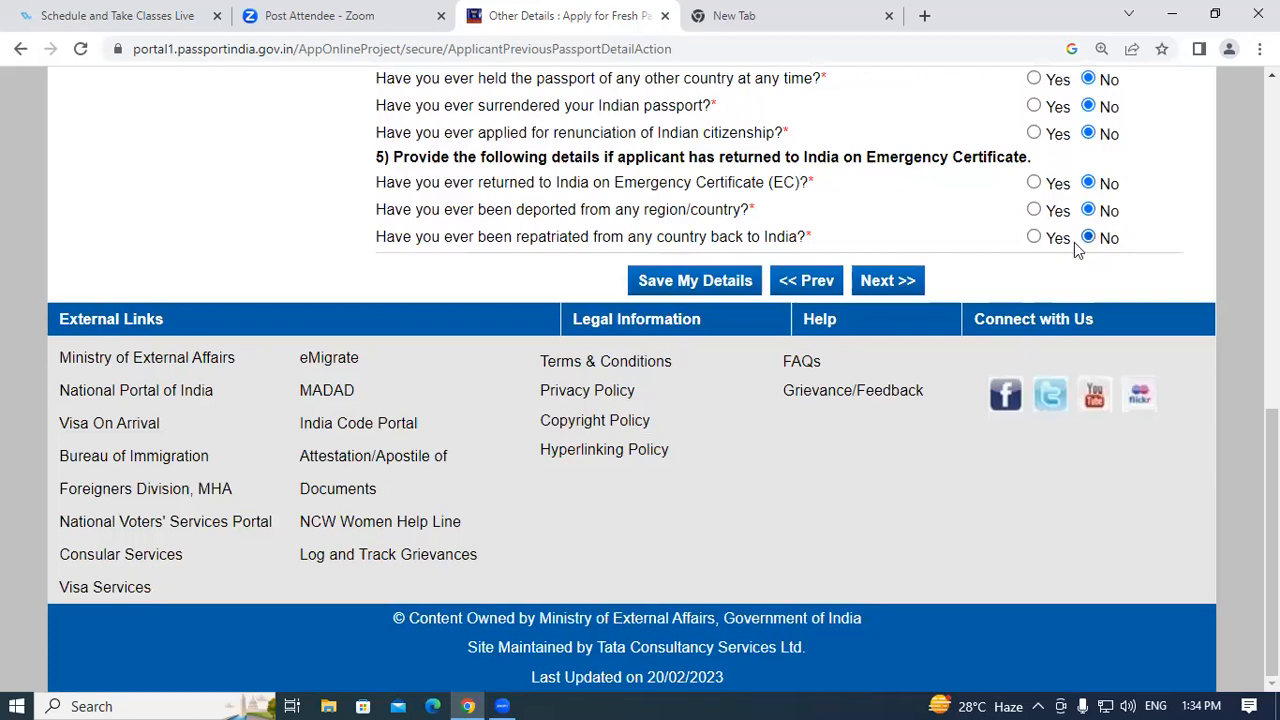
Scroll through the Other Details page to check every question is answered No.
scroll(822, 268, "up", 4)
scroll(822, 268, "up", 3)
scroll(822, 268, "down", 5)
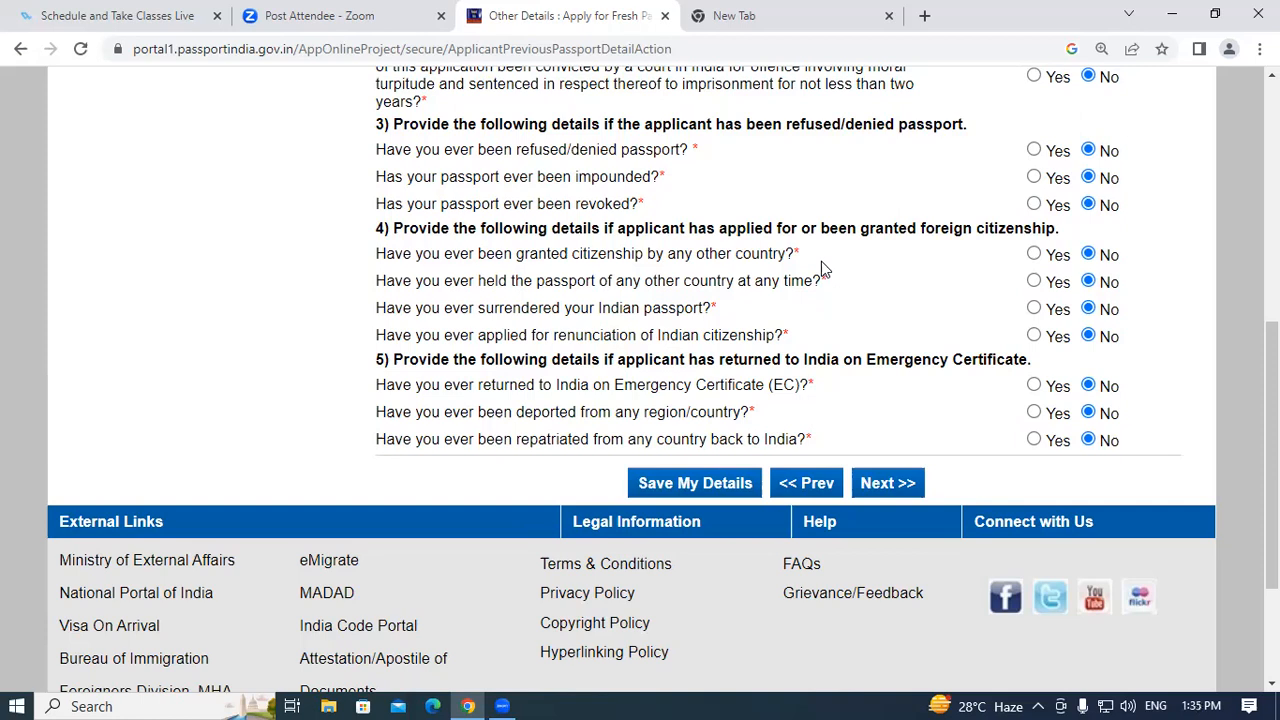
scroll(997, 280, "up", 6)
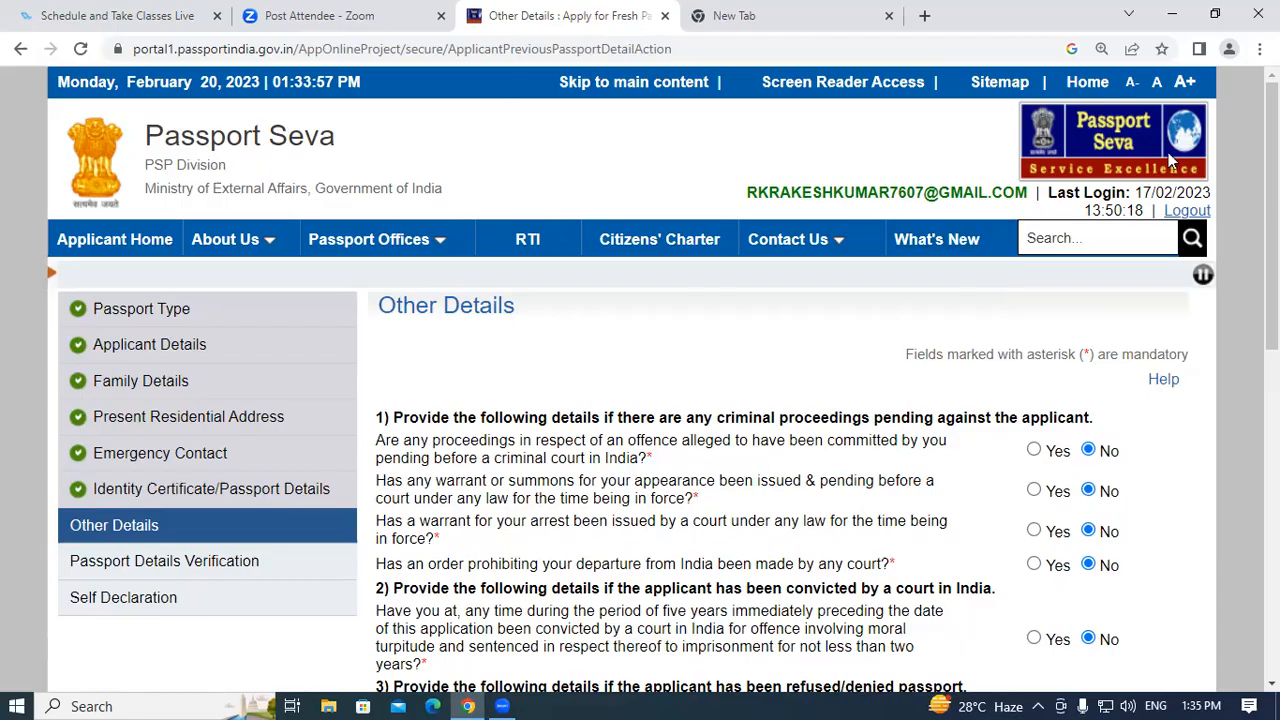
scroll(500, 186, "down", 2)
scroll(1189, 531, "down", 5)
scroll(1189, 531, "up", 7)
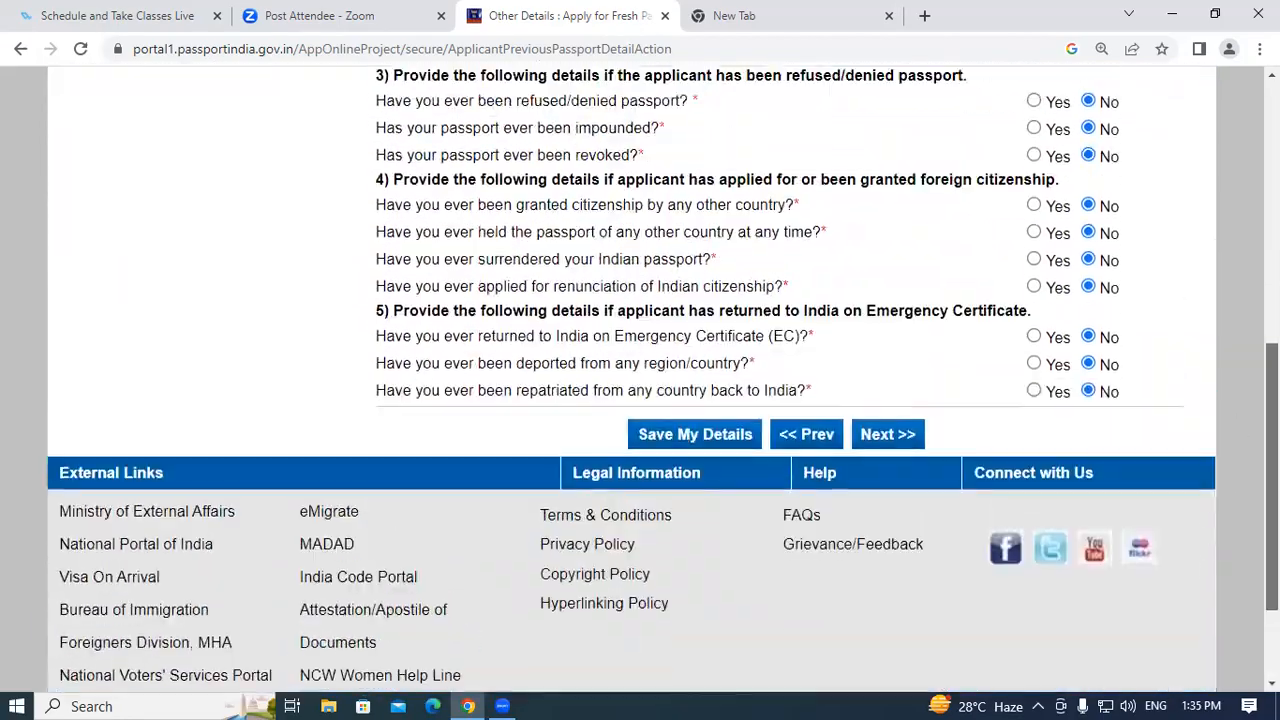
scroll(1189, 531, "down", 3)
scroll(1213, 505, "down", 4)
scroll(1213, 505, "up", 6)
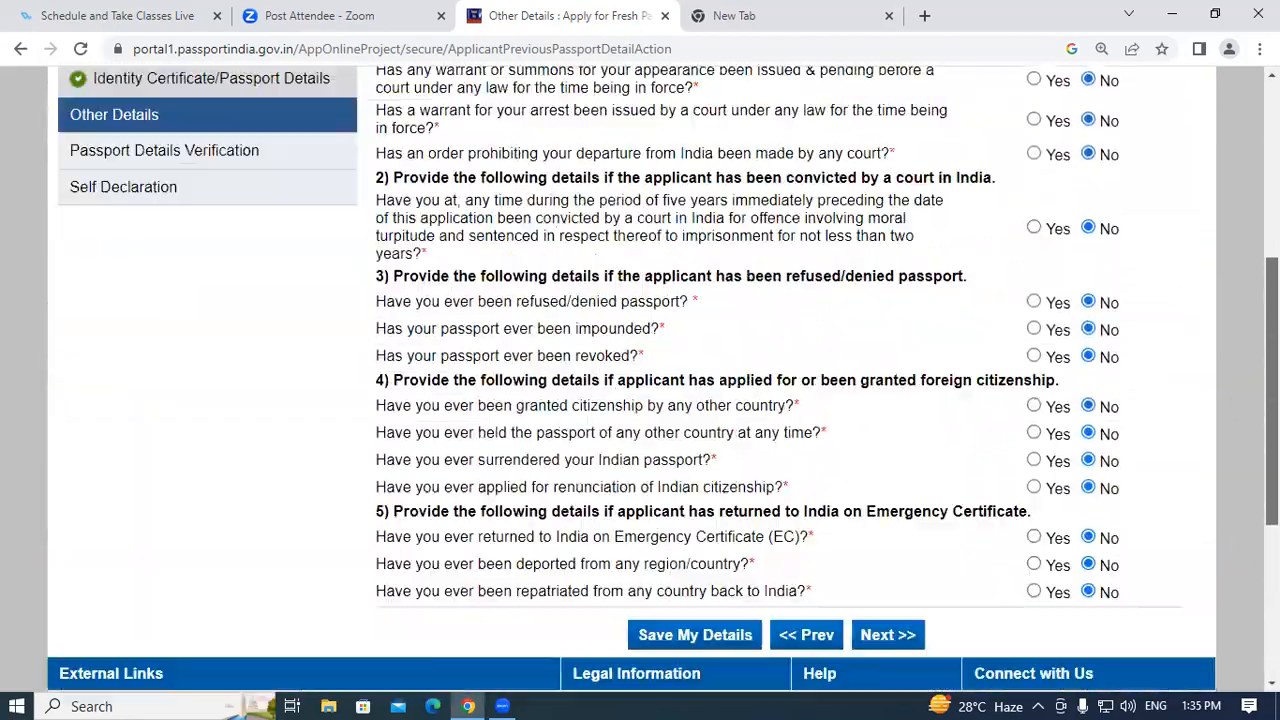
scroll(1197, 500, "down", 5)
scroll(1197, 500, "up", 6)
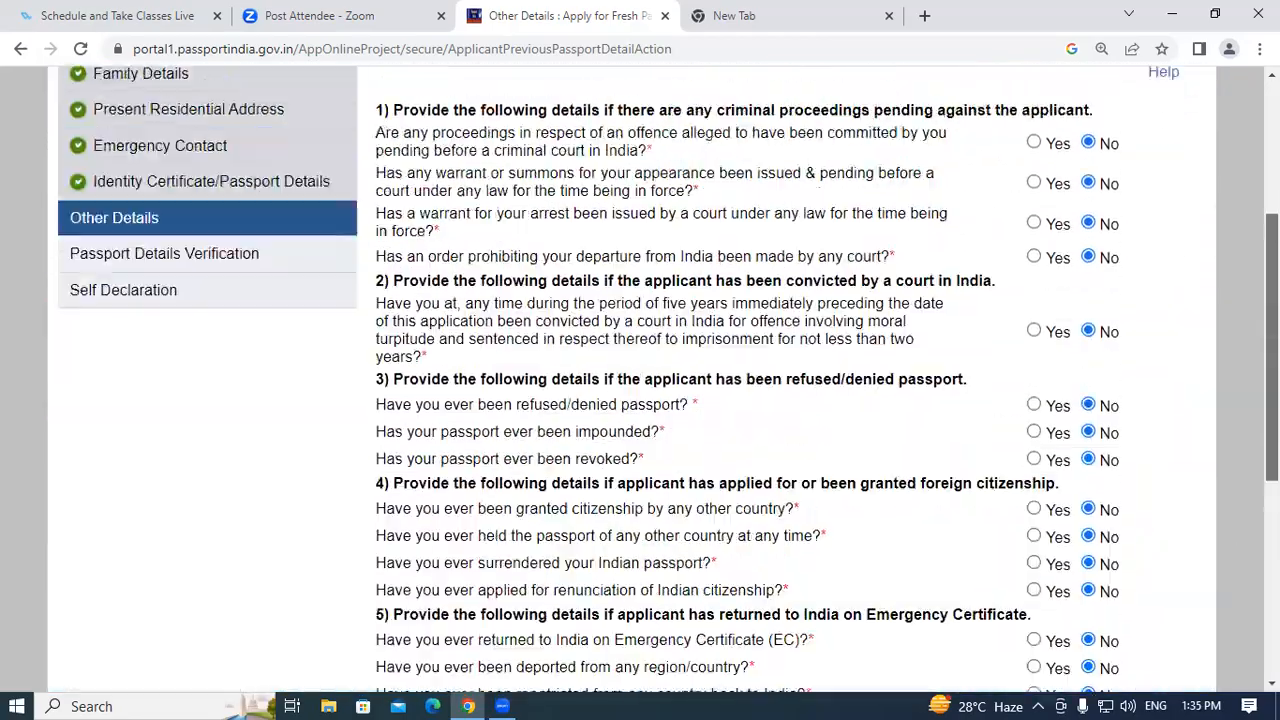
scroll(1197, 500, "down", 5)
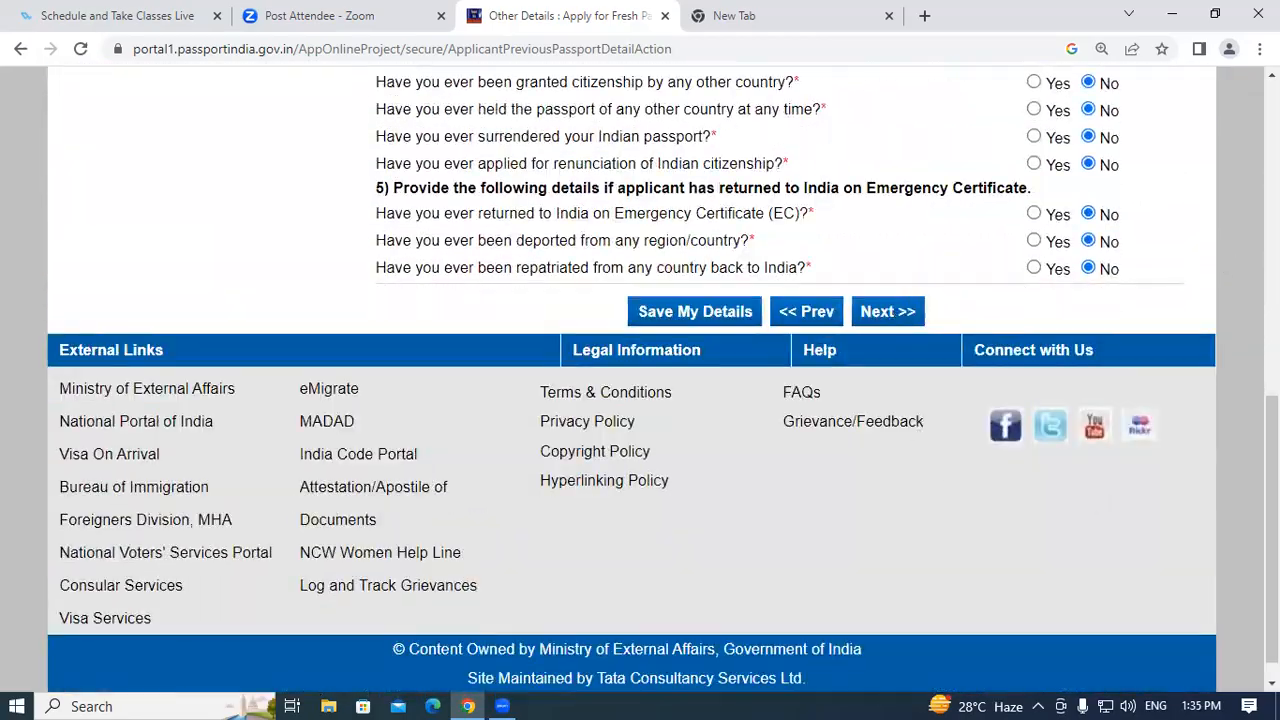
scroll(1227, 260, "up", 6)
scroll(640, 400, "down", 6)
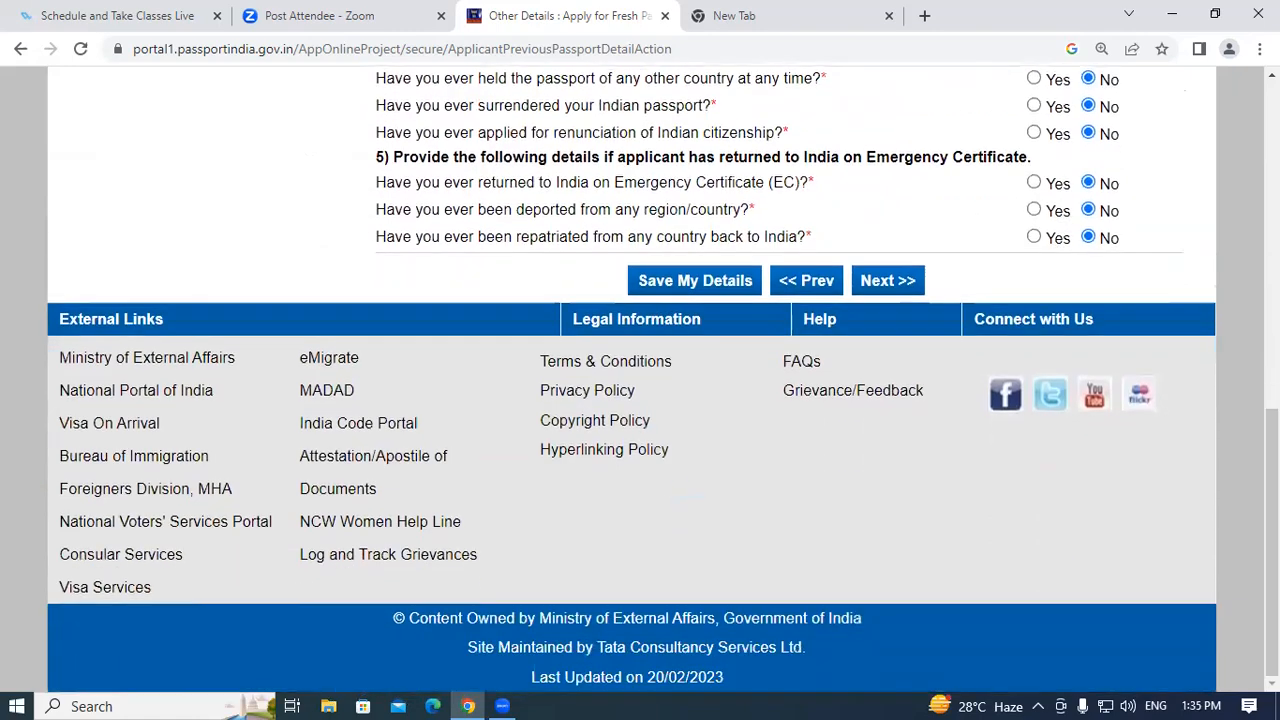
scroll(640, 400, "up", 2)
scroll(640, 380, "up", 2)
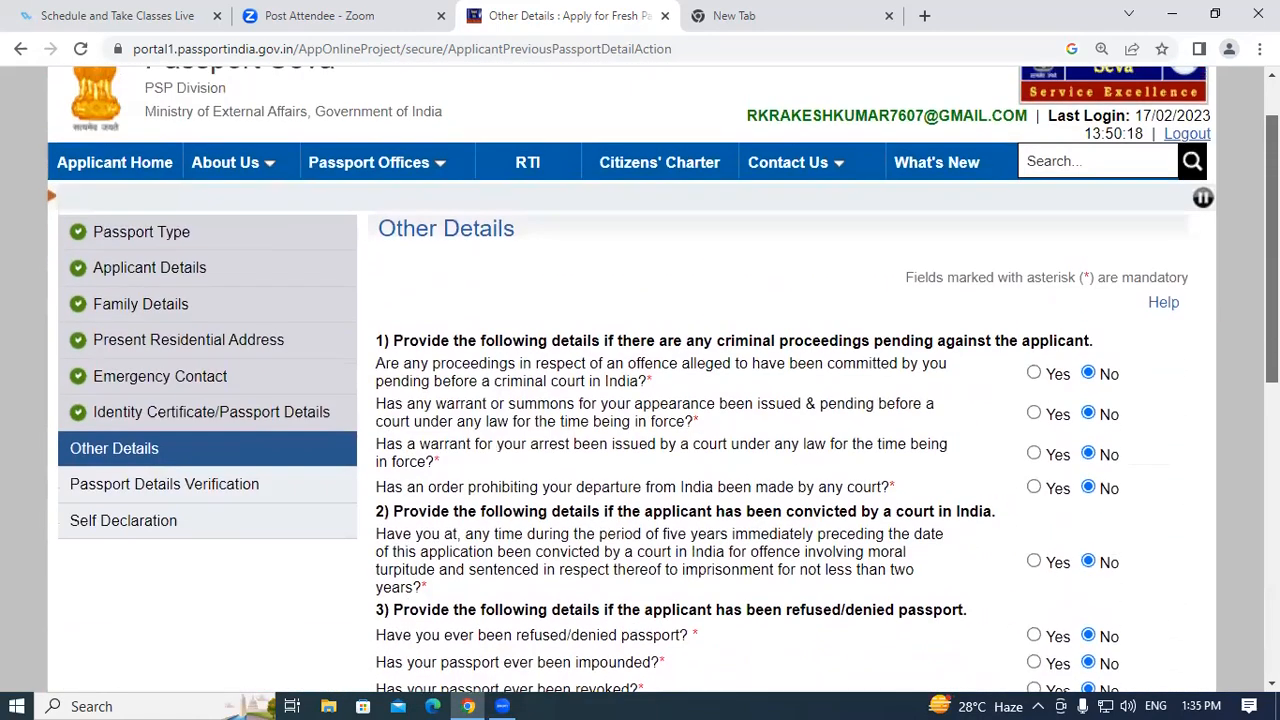
scroll(640, 380, "down", 7)
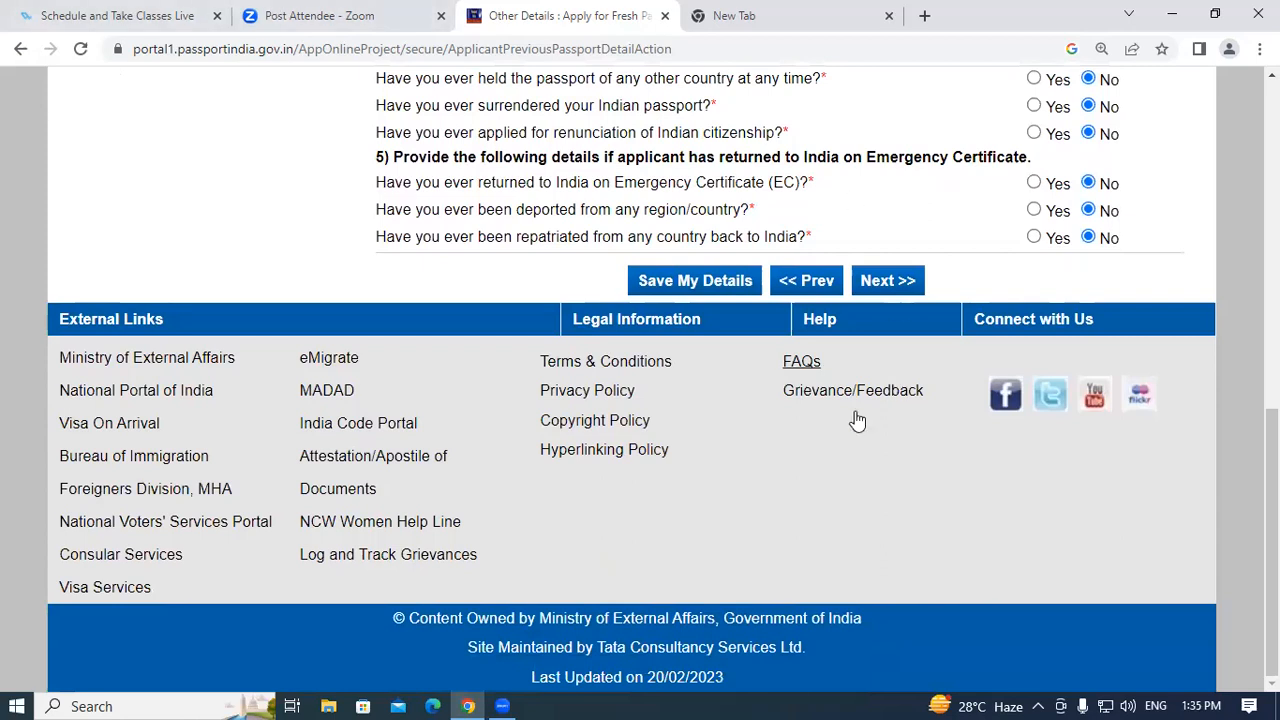
left_click(889, 283)
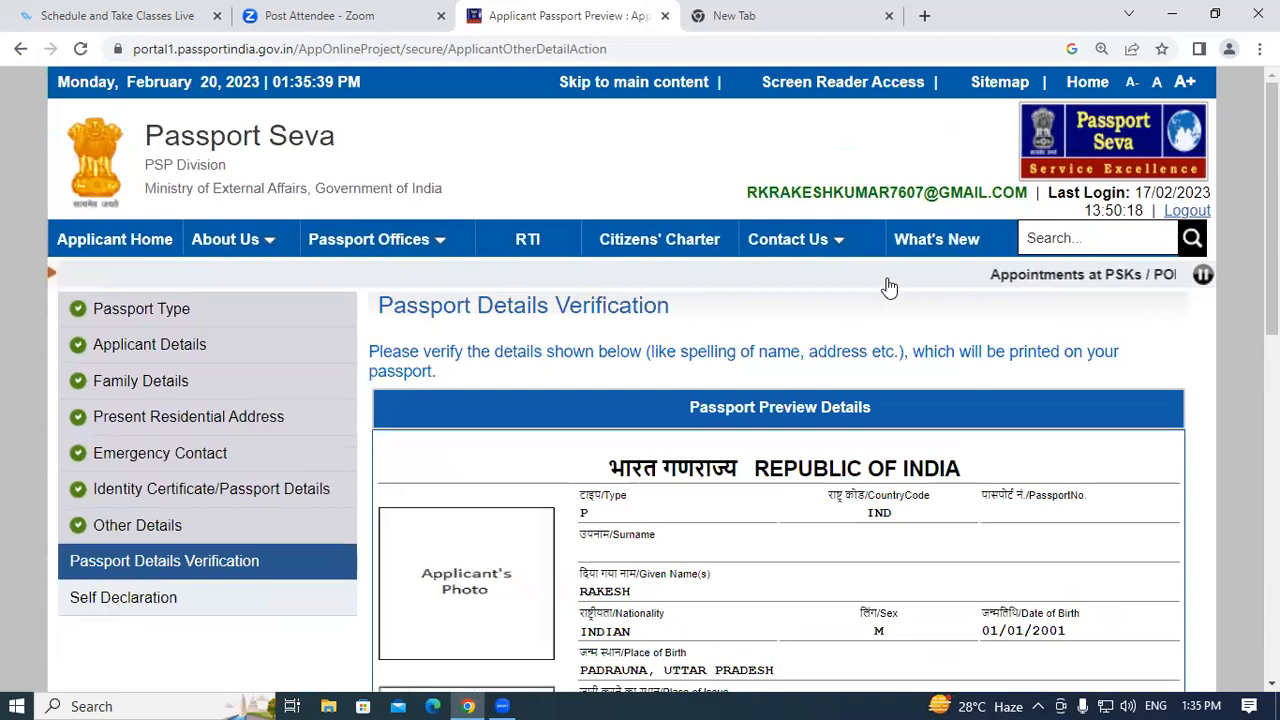
scroll(857, 408, "down", 3)
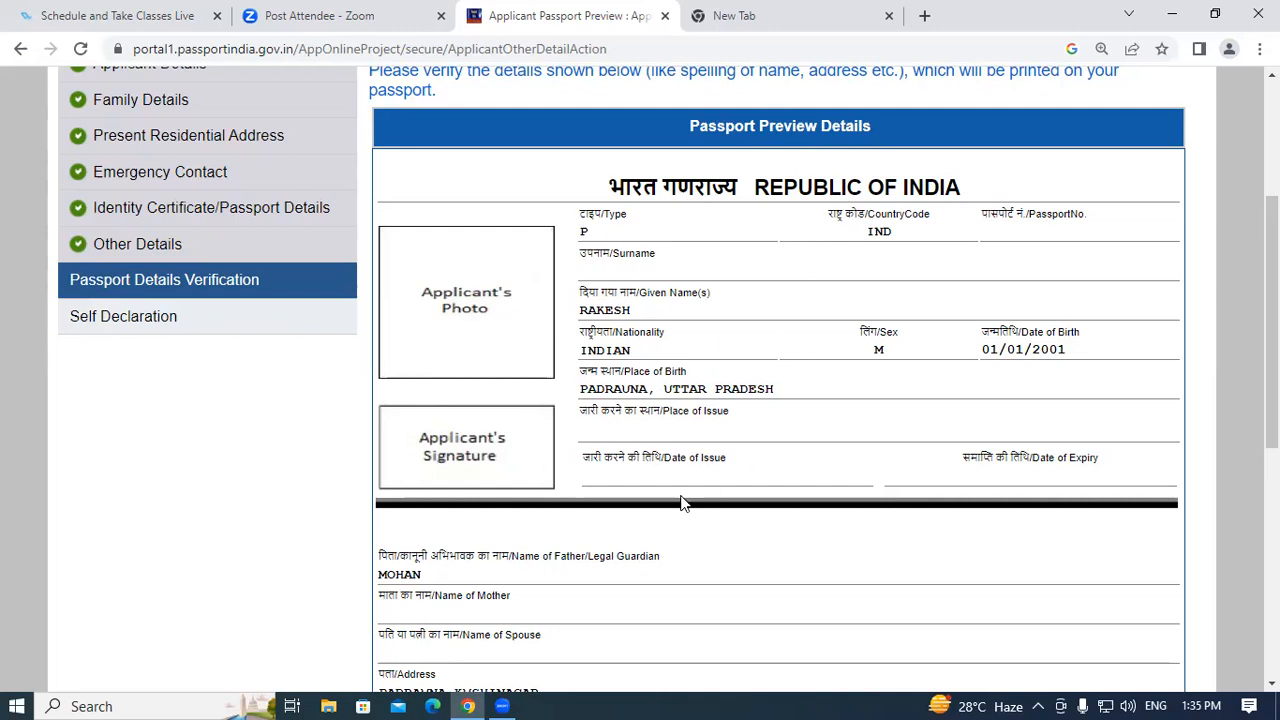
scroll(630, 373, "down", 3)
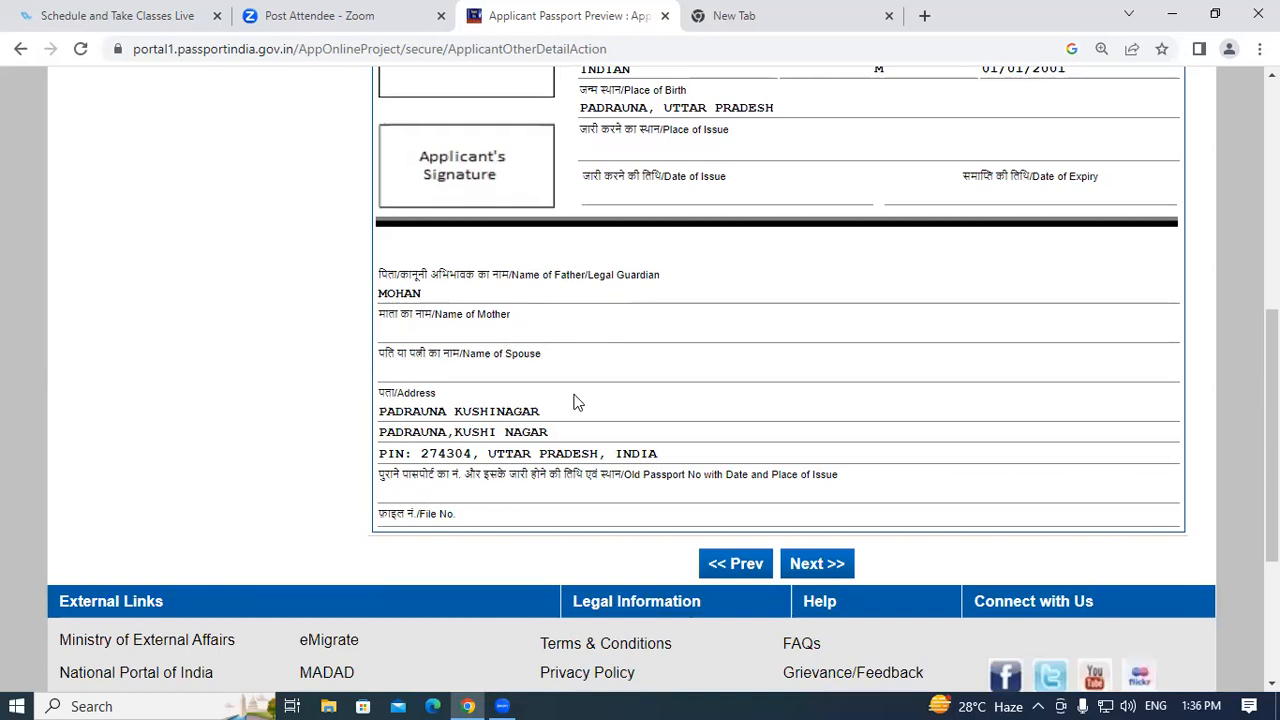
scroll(628, 356, "up", 4)
scroll(787, 180, "down", 2)
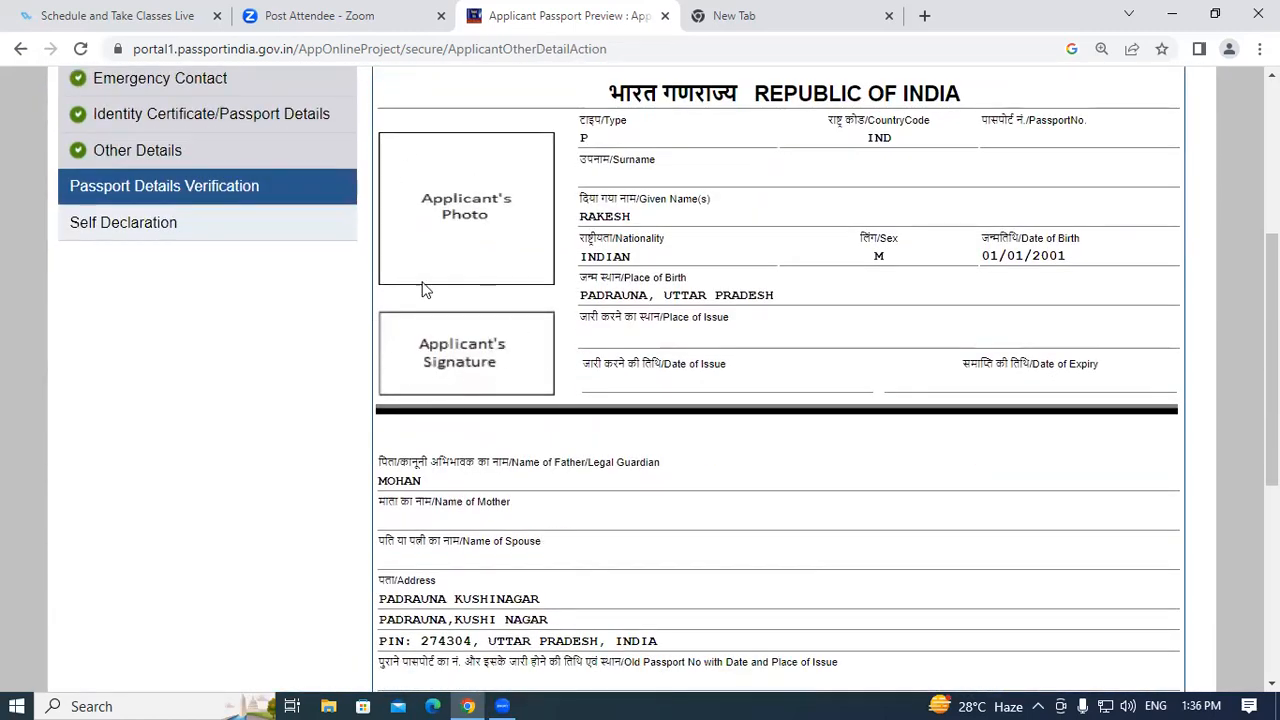
scroll(851, 362, "up", 4)
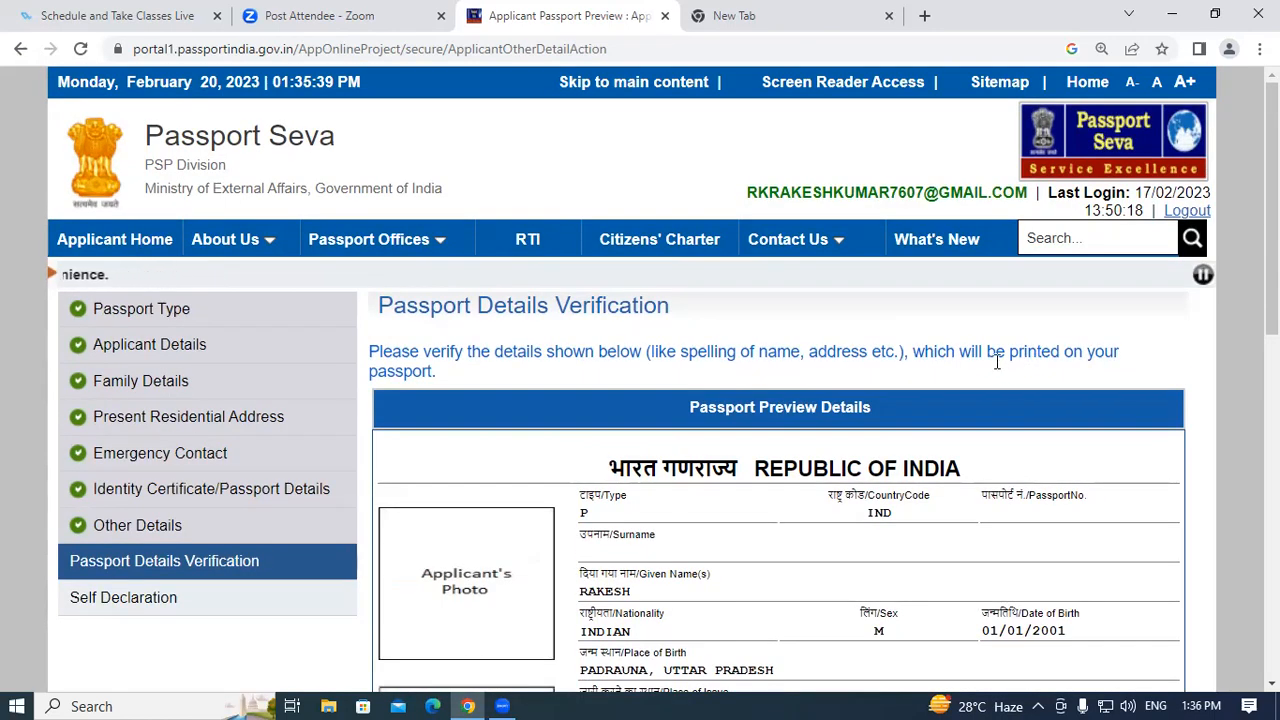
scroll(900, 380, "down", 7)
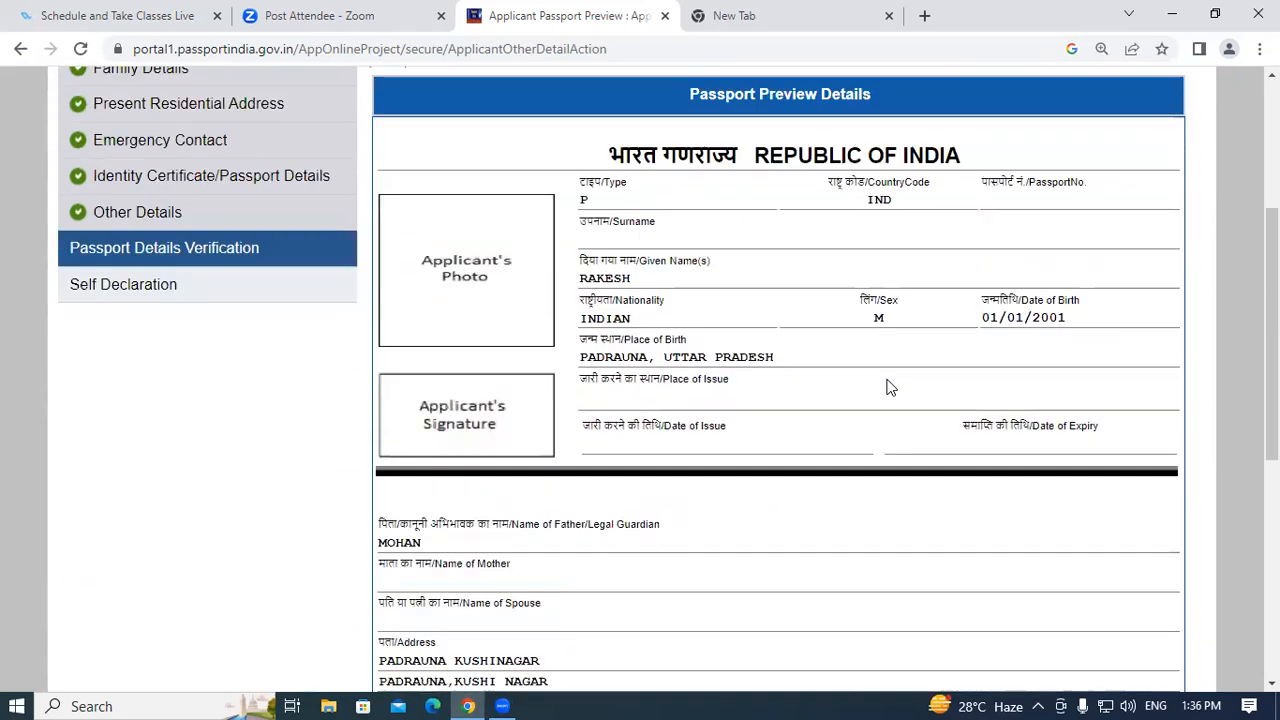
scroll(924, 250, "up", 5)
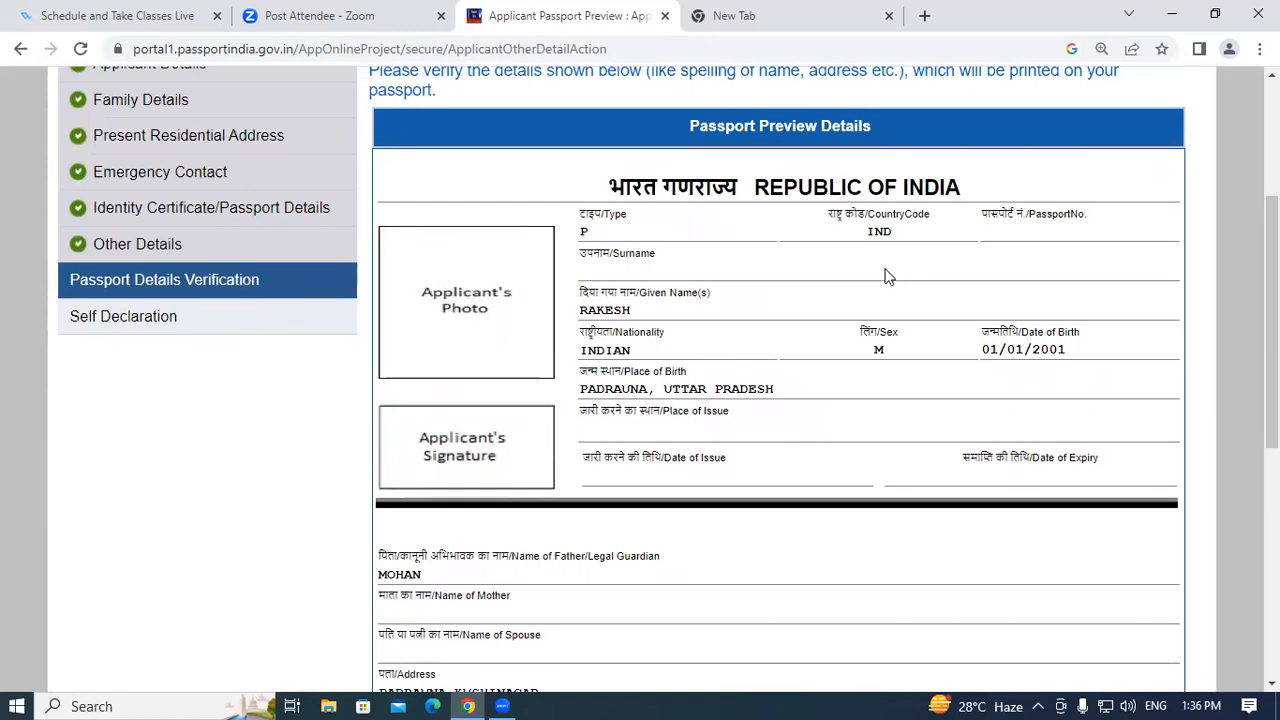
Dismiss the print preview of the passport details and continue to the Self Declaration page.
key("ctrl+p")
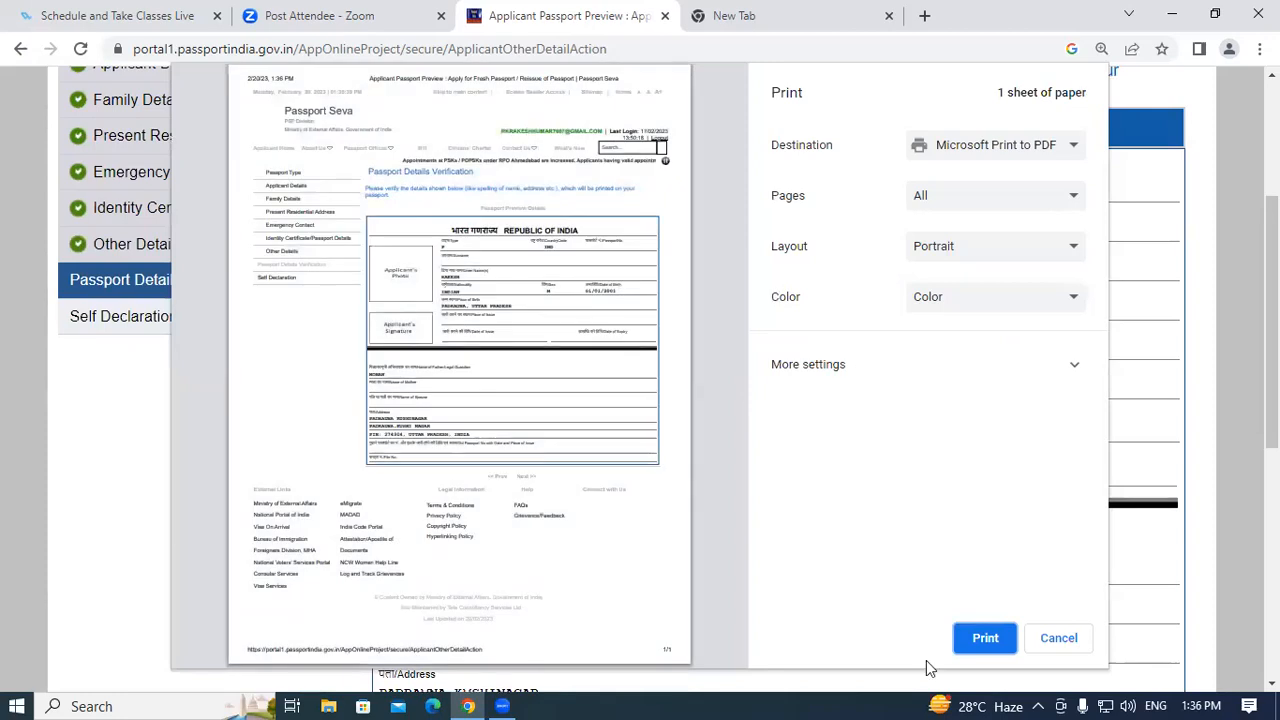
left_click(1047, 645)
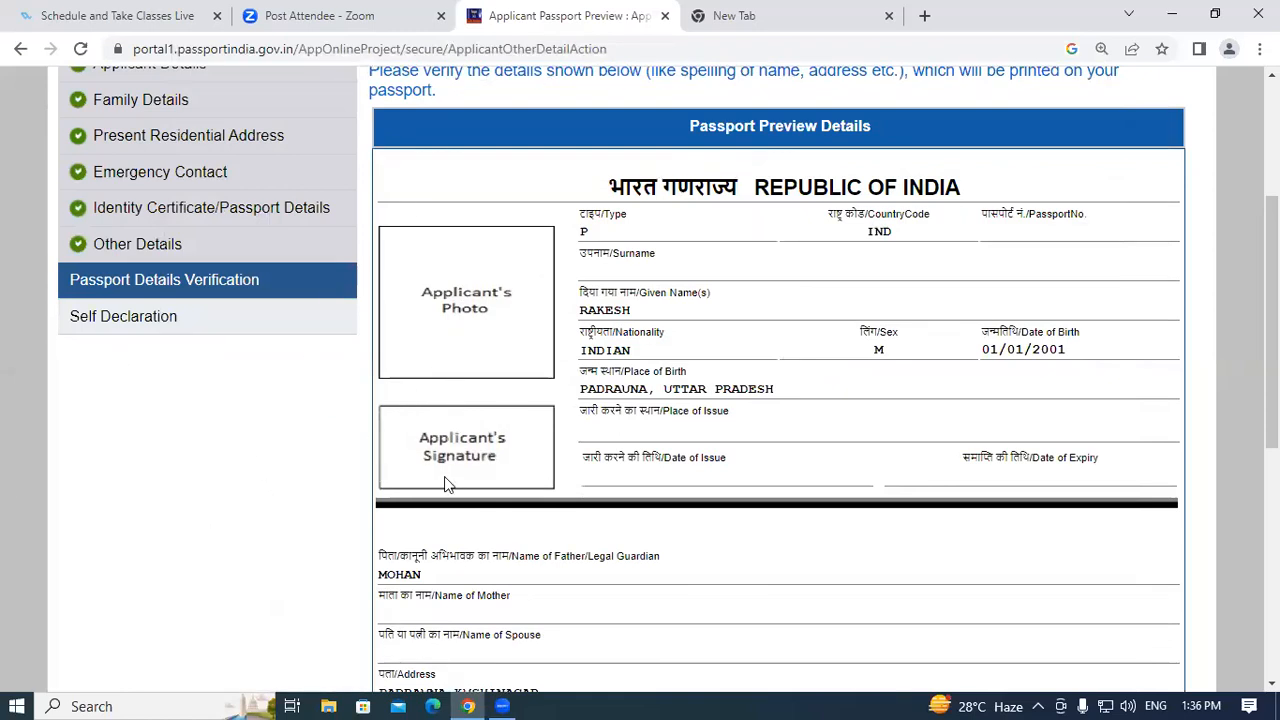
scroll(450, 478, "down", 5)
scroll(459, 467, "up", 4)
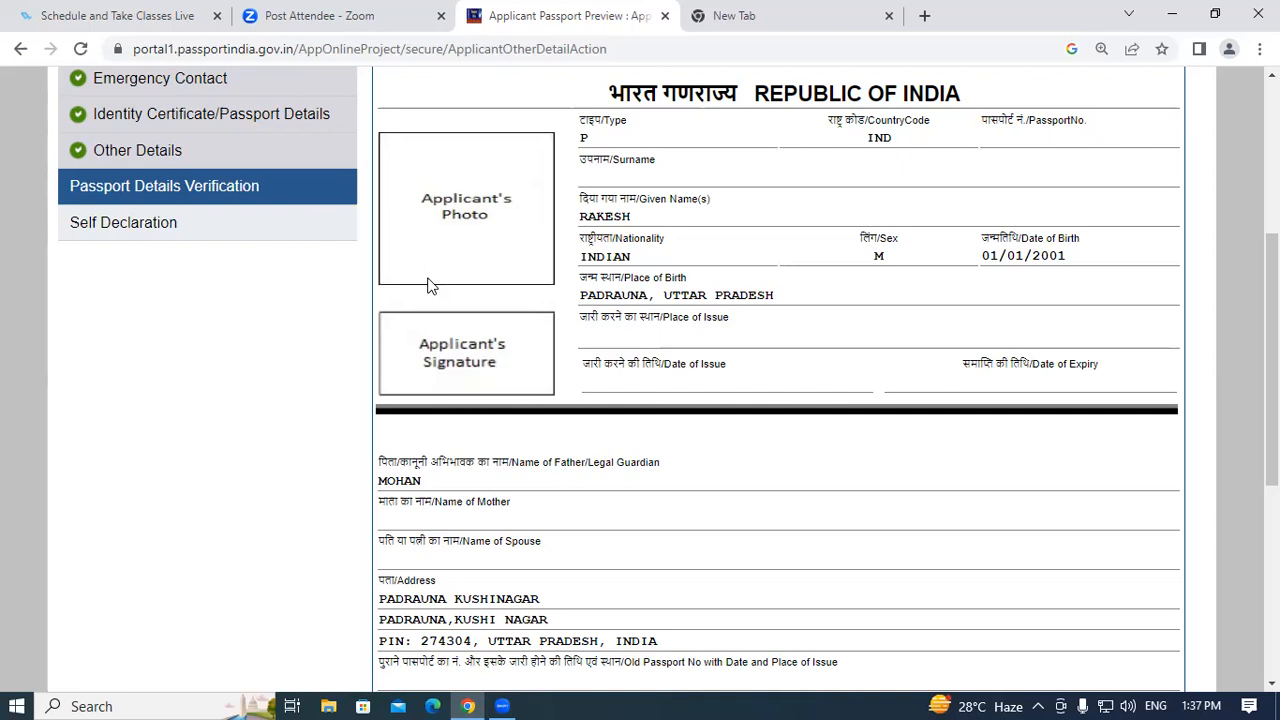
scroll(428, 286, "down", 5)
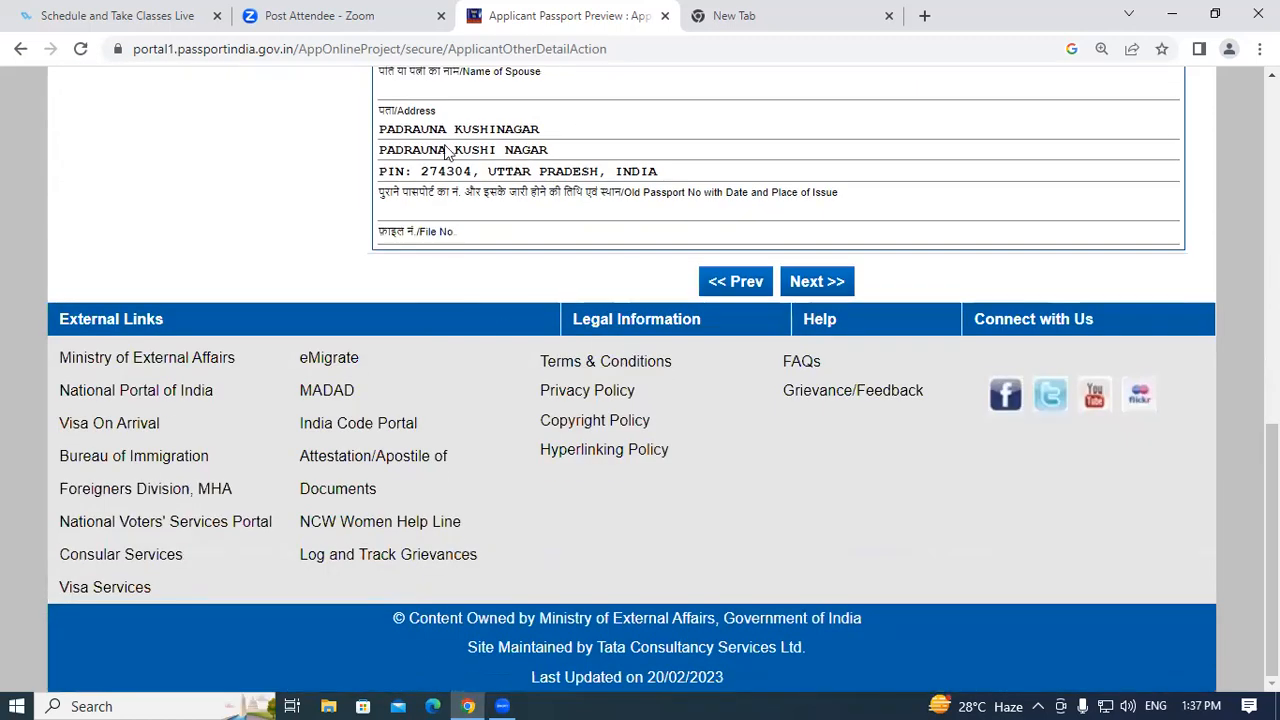
scroll(415, 300, "up", 5)
scroll(669, 257, "down", 5)
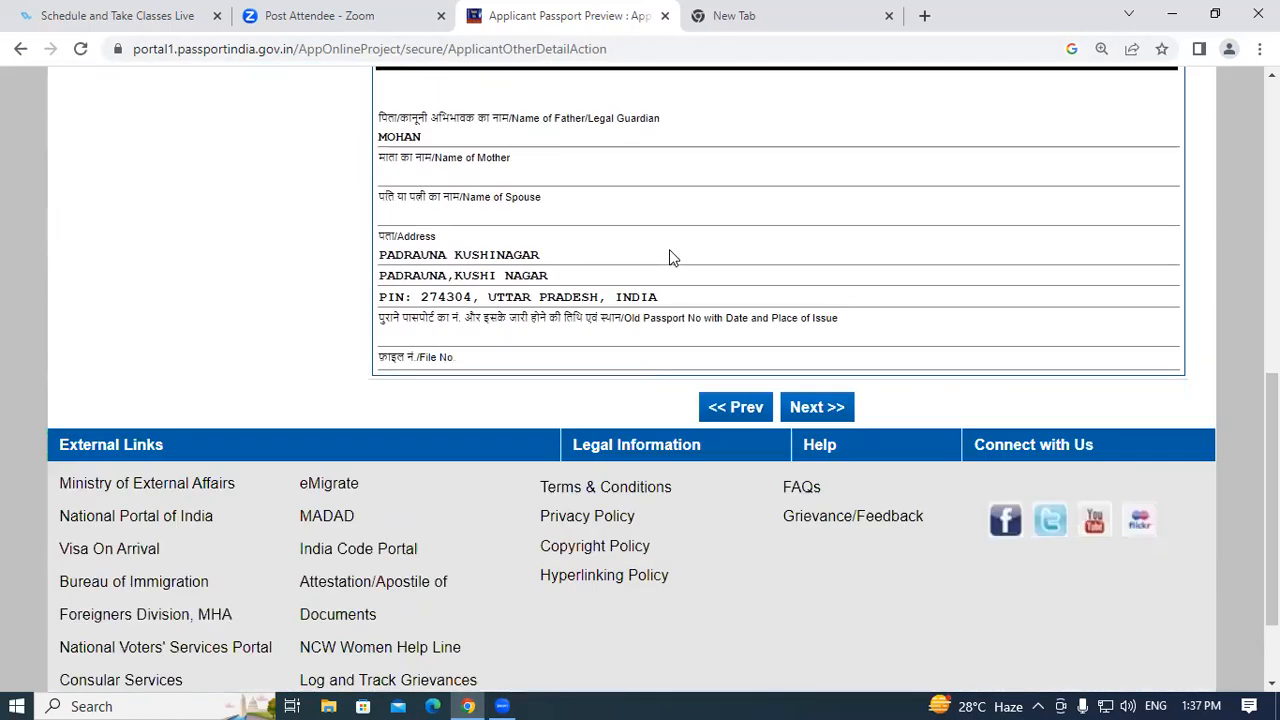
left_click(816, 283)
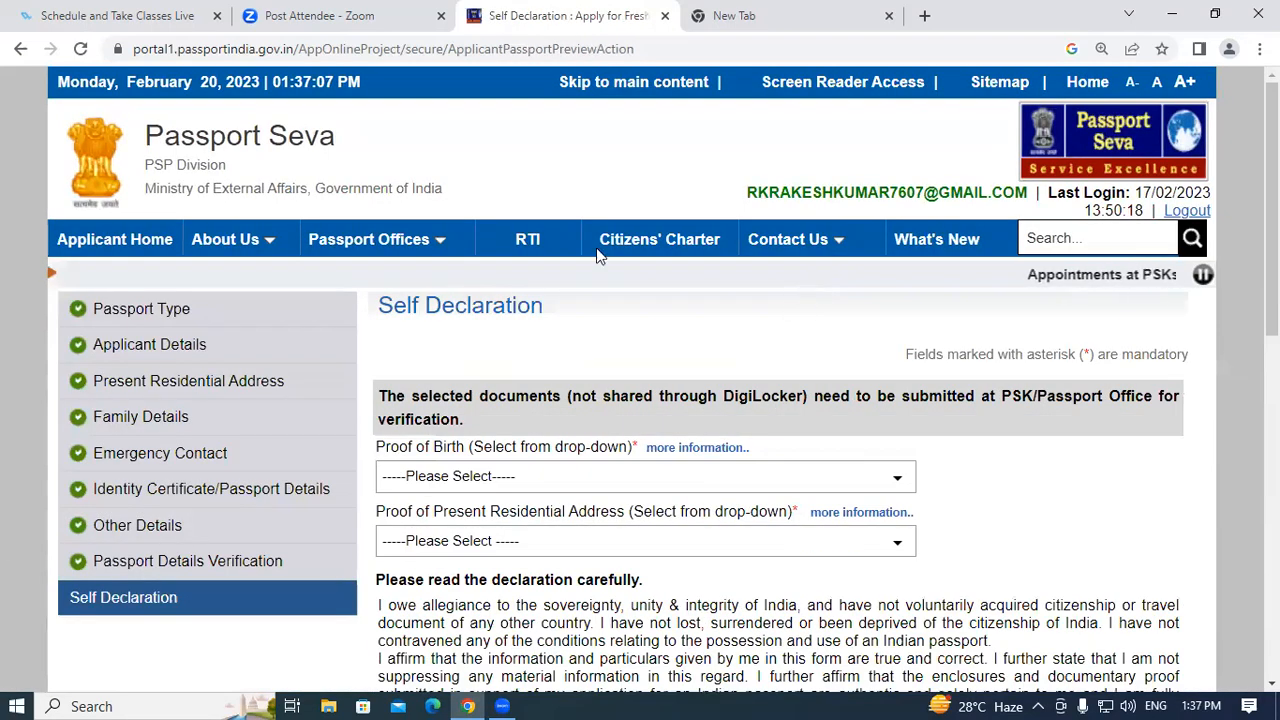
Set the proof of birth to Aadhaar Card/E-Aadhaar and dismiss the save reminder.
scroll(272, 321, "down", 2)
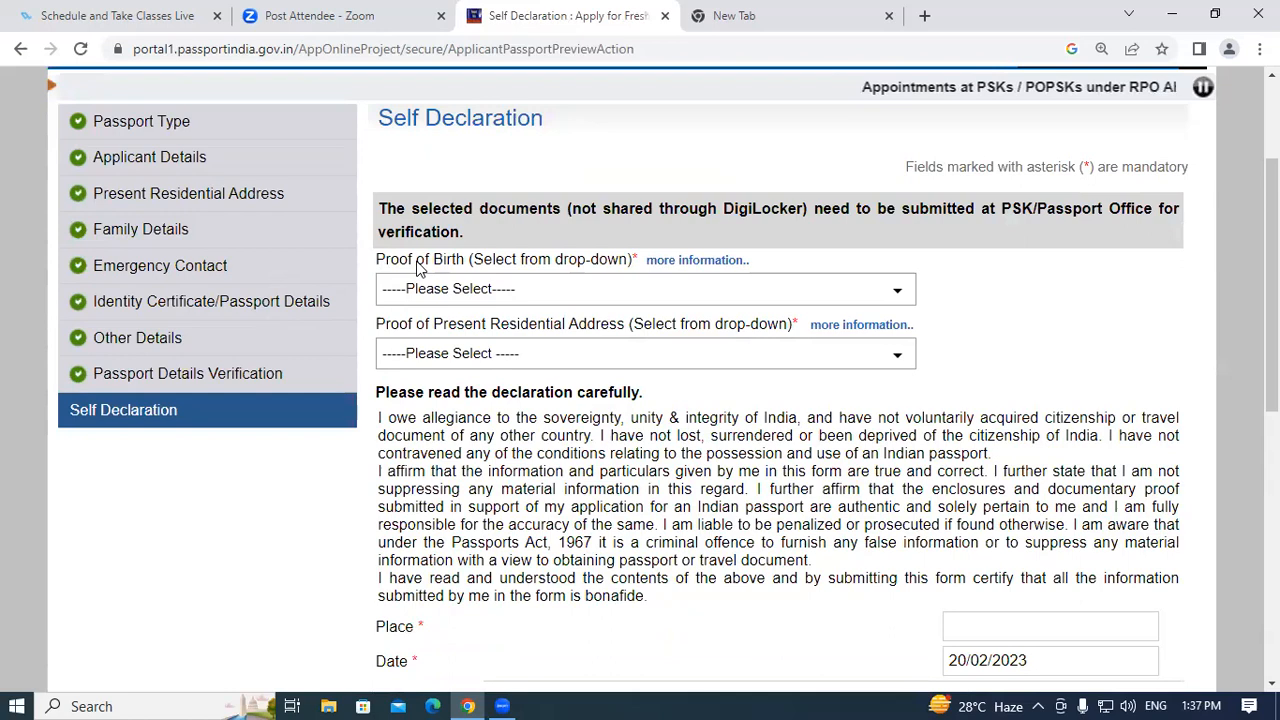
left_click(445, 289)
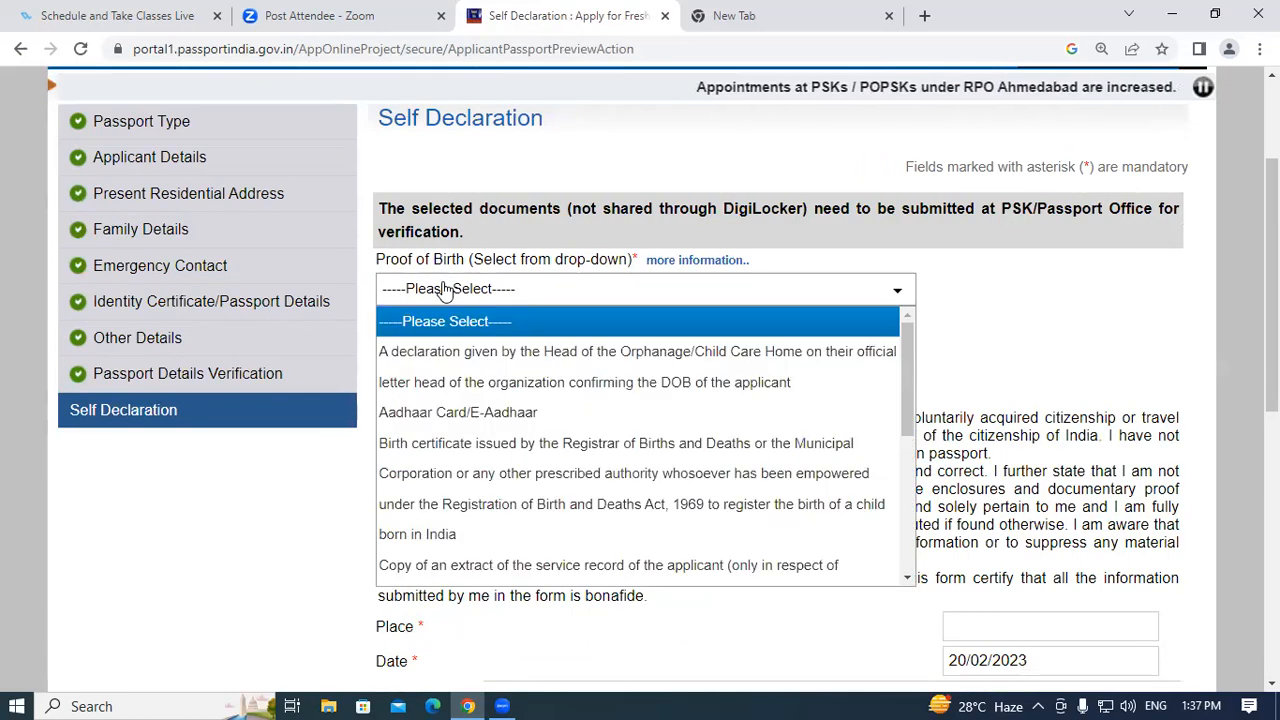
left_click(457, 413)
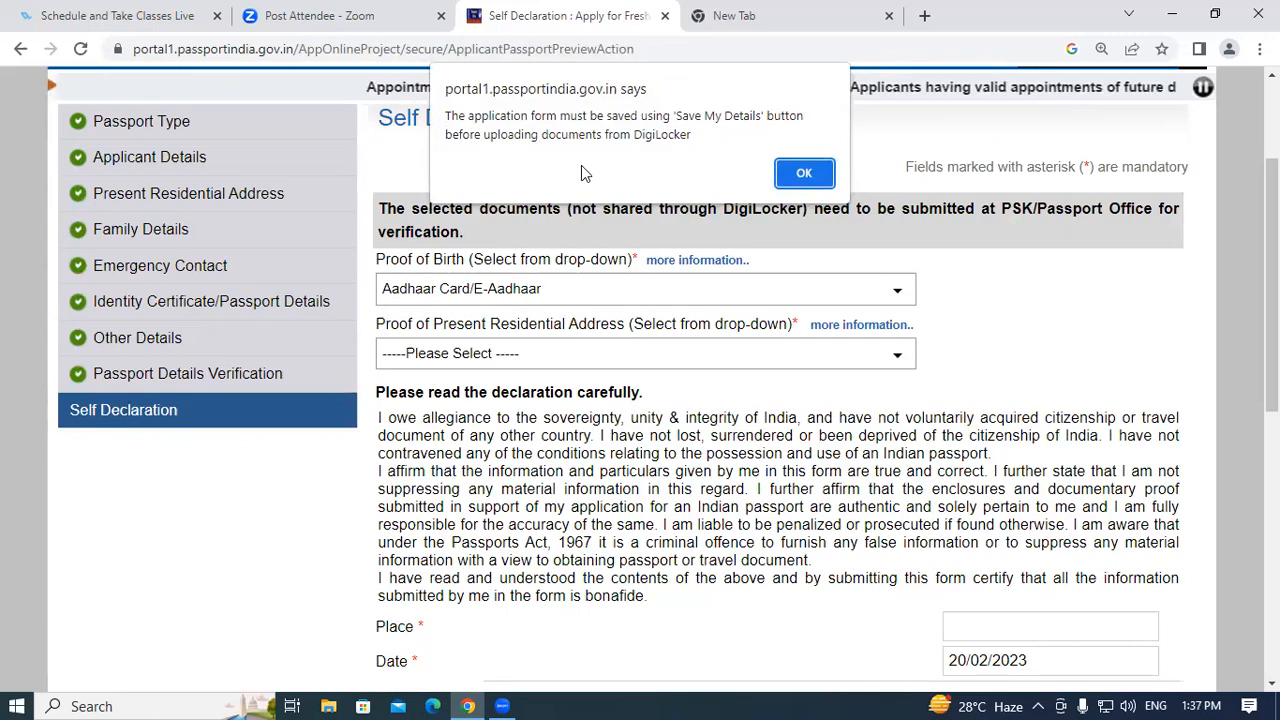
left_click(802, 172)
Set the present address proof to Aadhaar Card (Address Proof) and dismiss the reminder.
scroll(126, 348, "down", 2)
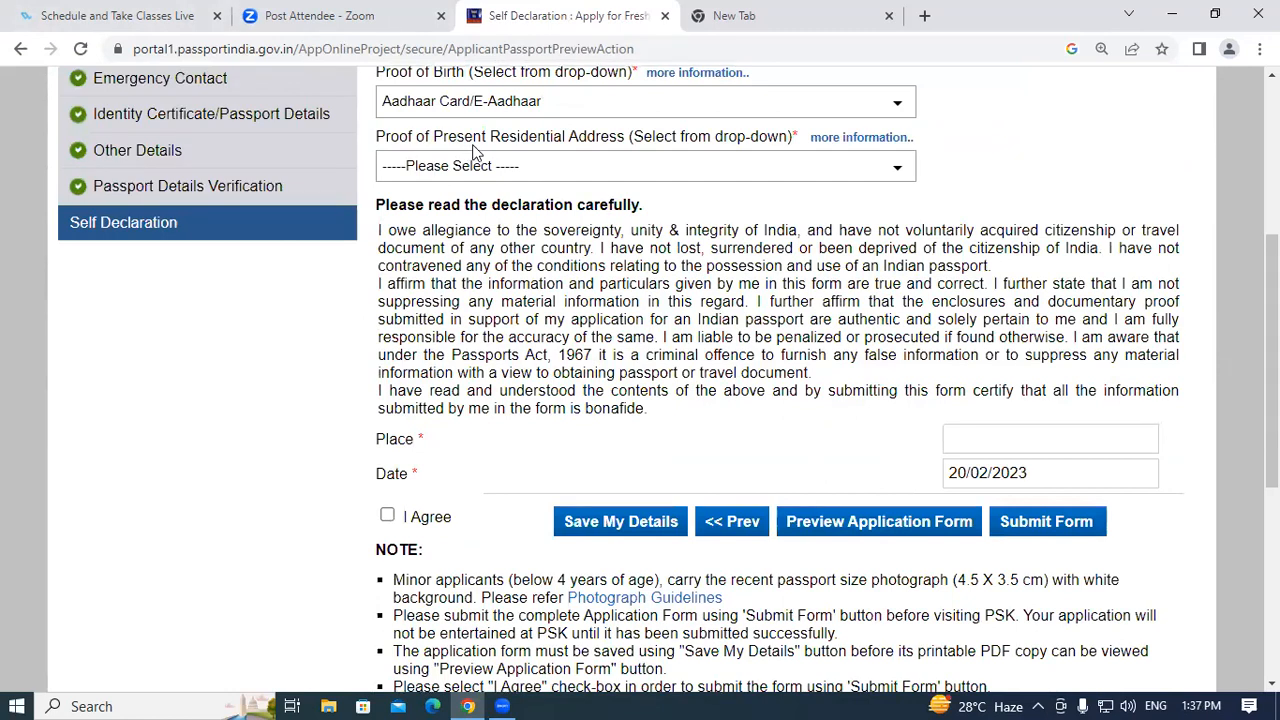
left_click(586, 170)
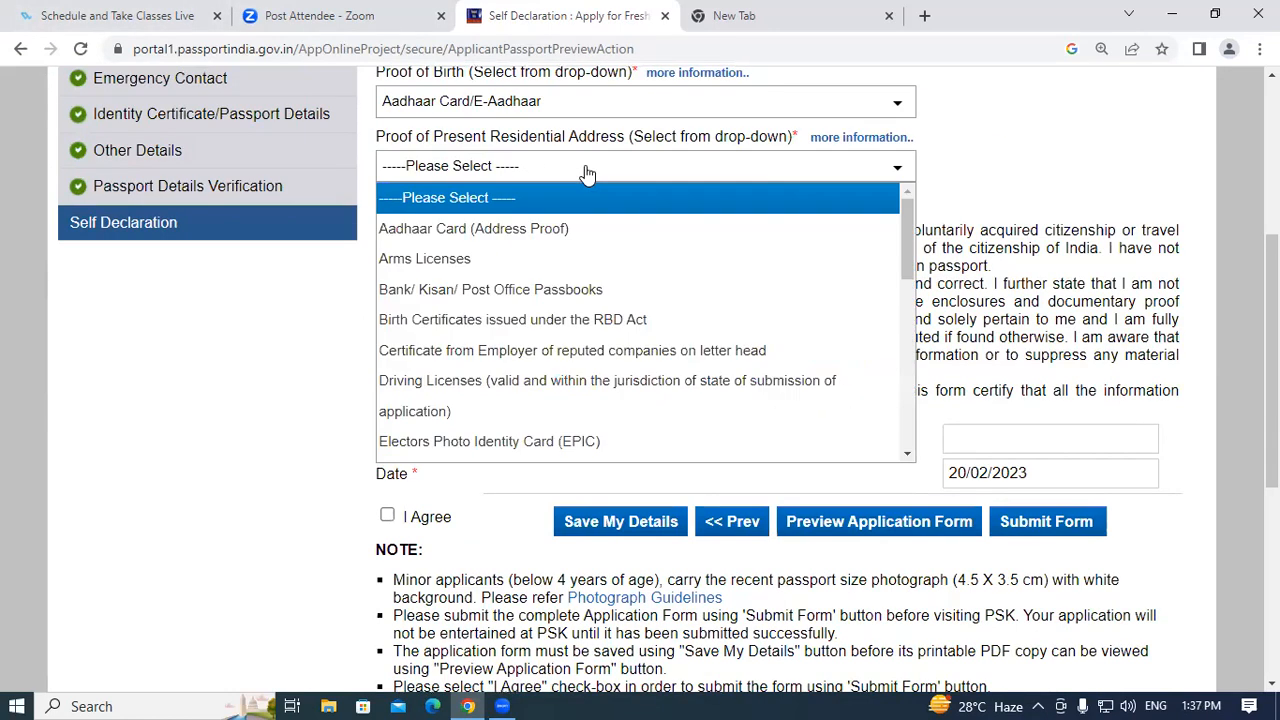
left_click(537, 229)
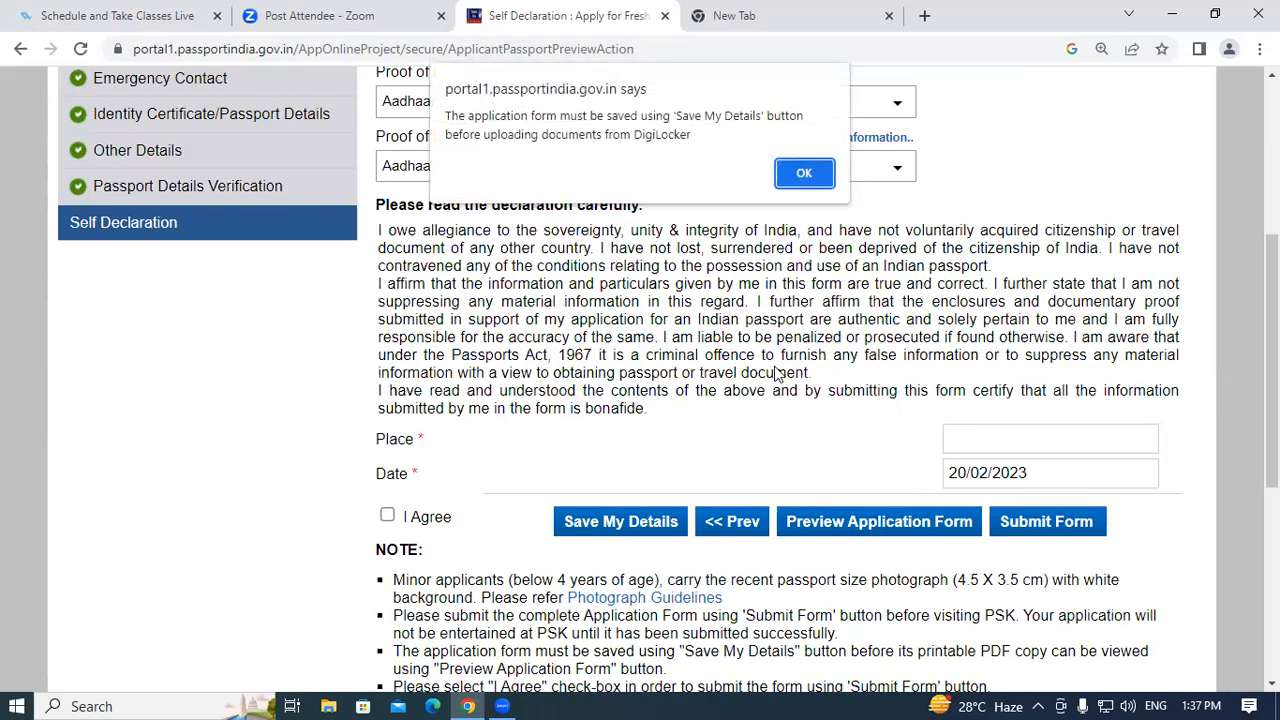
left_click(805, 173)
scroll(418, 360, "down", 3)
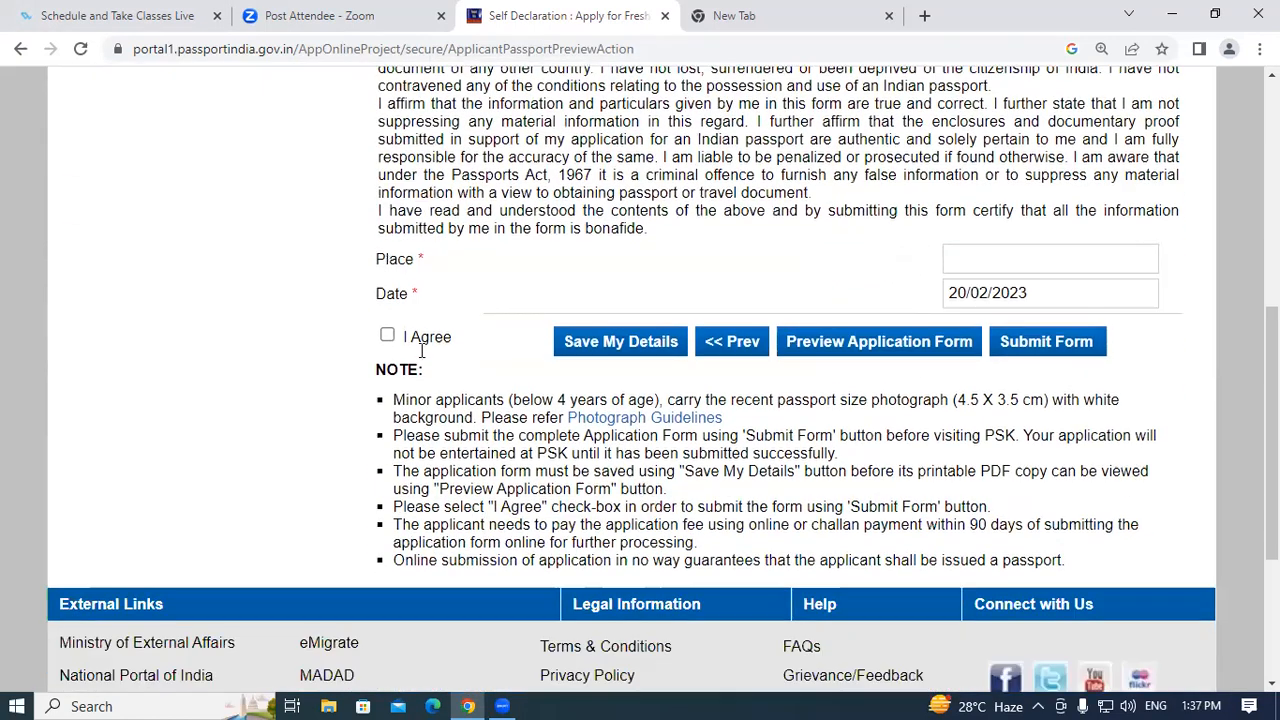
scroll(421, 350, "down", 1)
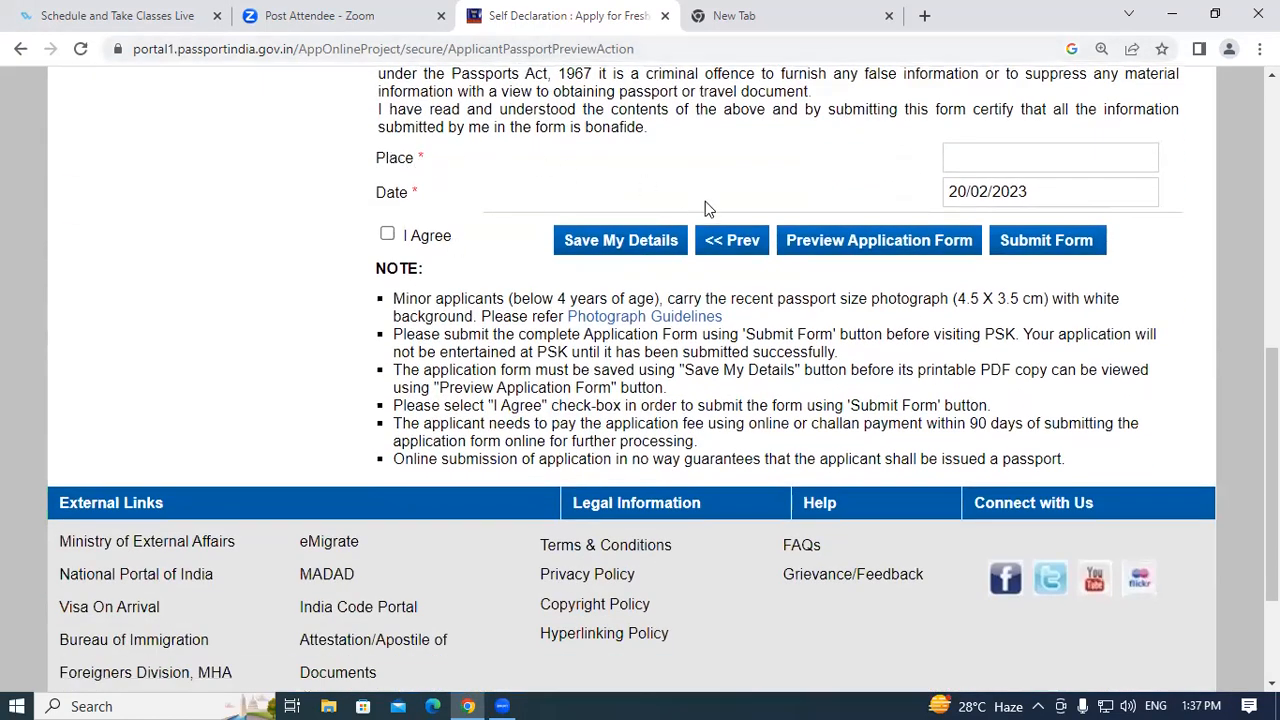
scroll(705, 208, "up", 4)
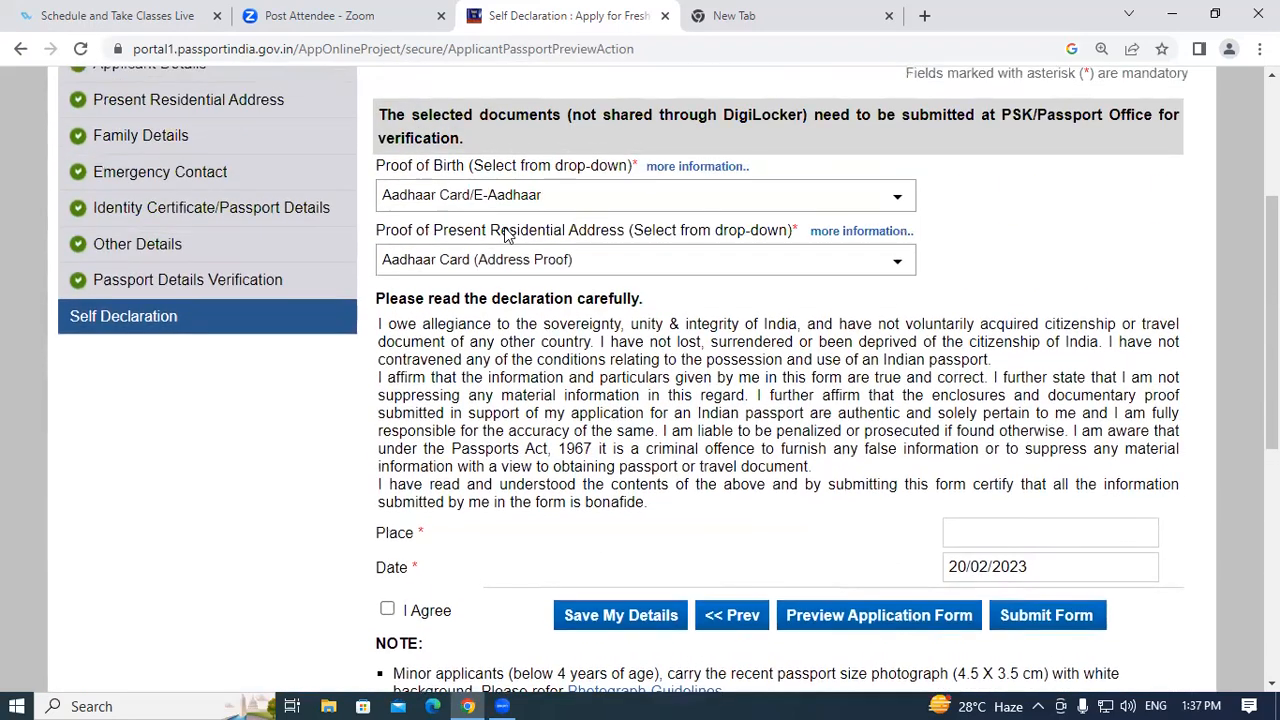
scroll(868, 300, "down", 3)
Enter PADRAUNA as the declaration place, tick I Agree, and submit the form.
left_click(1008, 252)
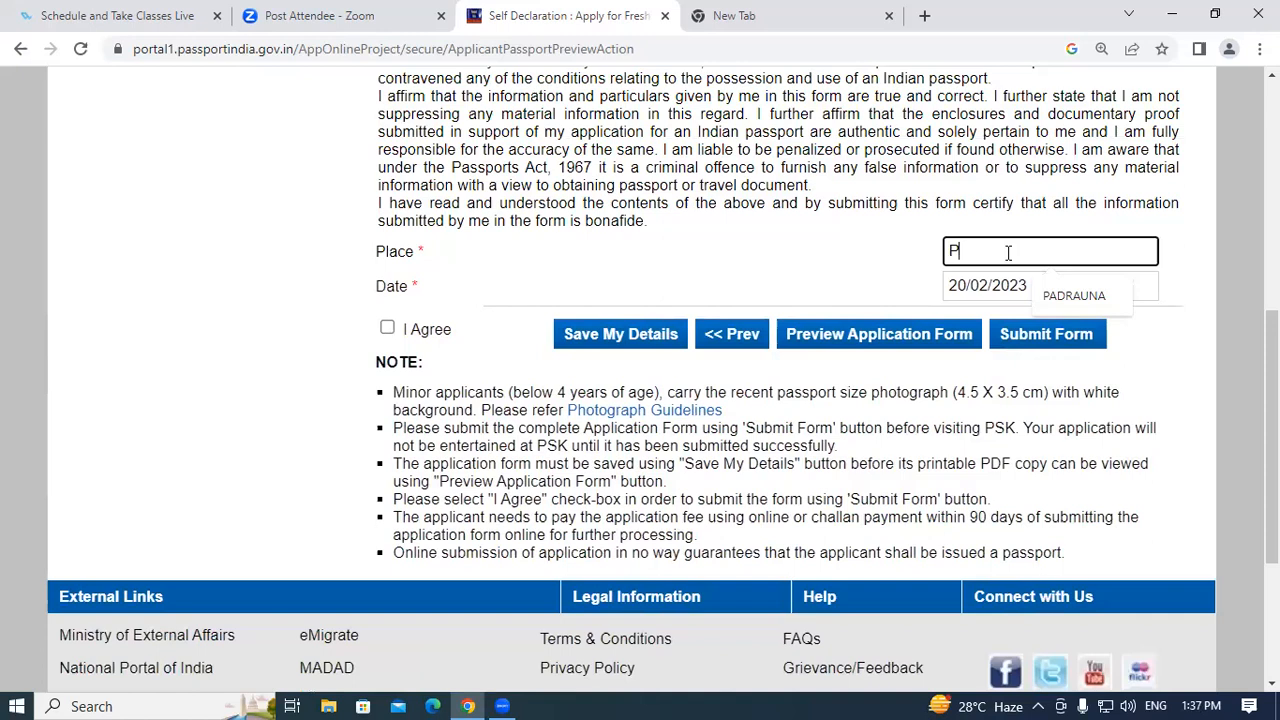
type("Pa")
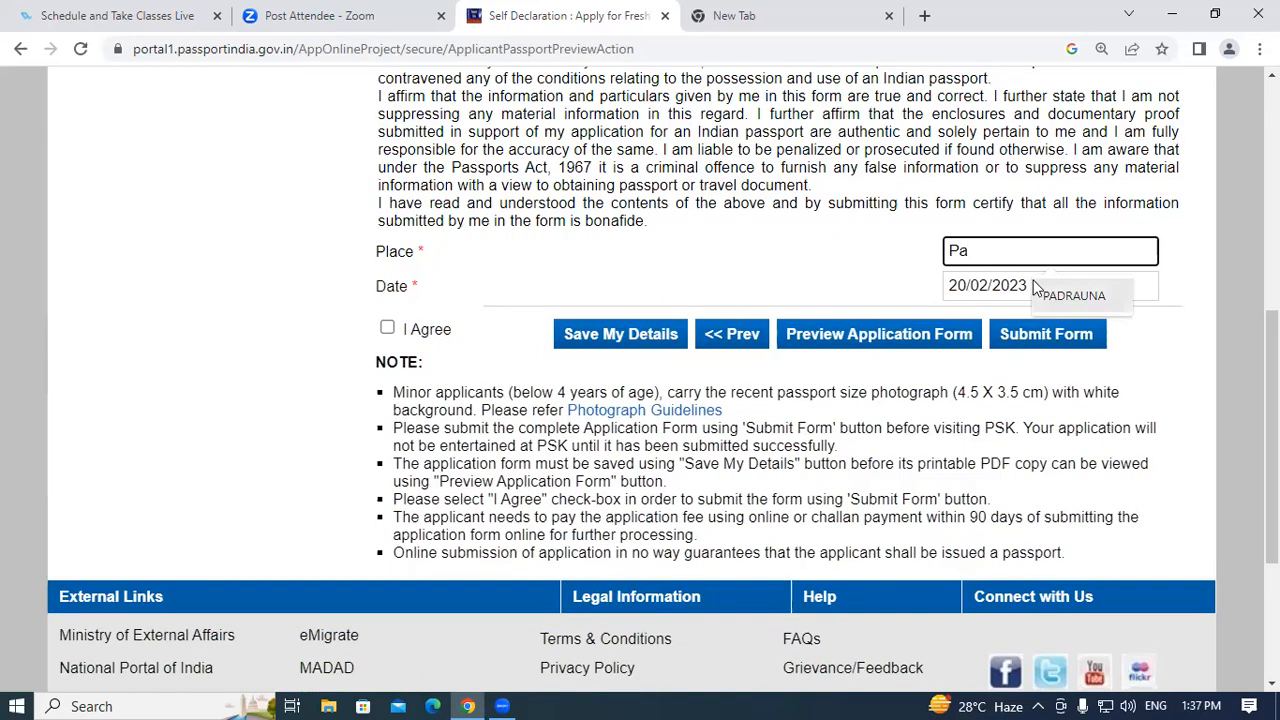
left_click(1072, 296)
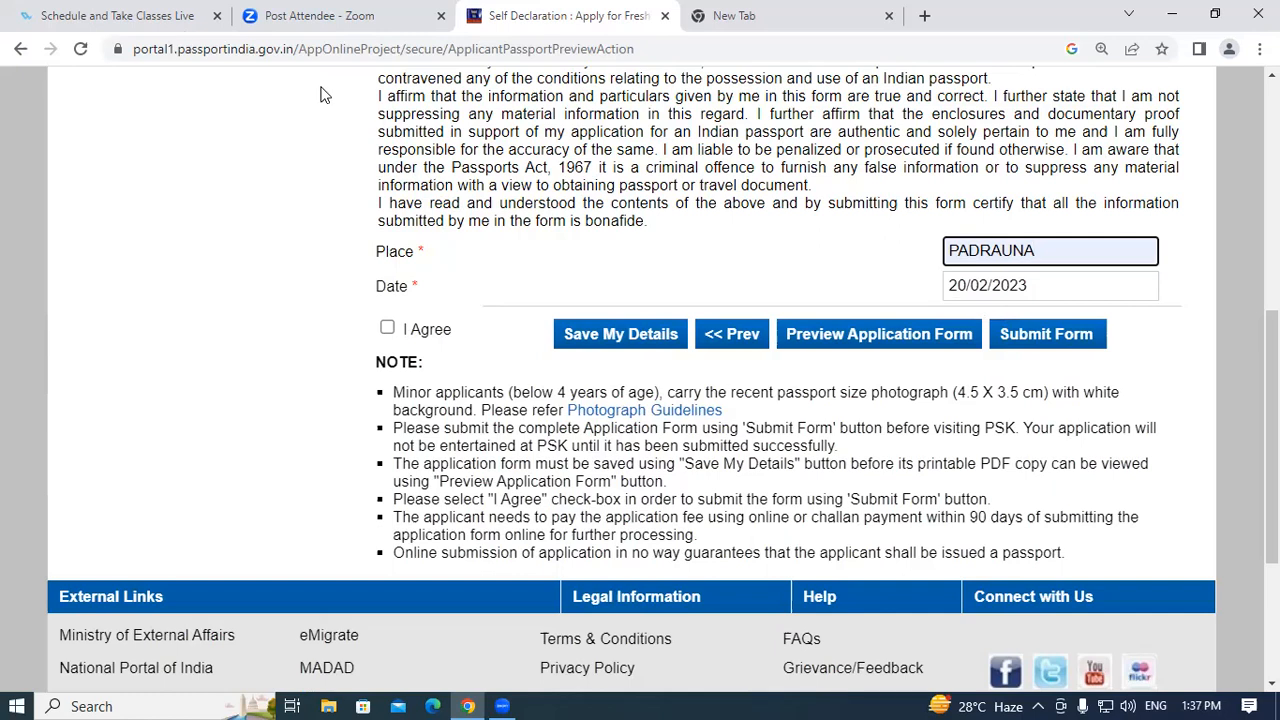
left_click(388, 330)
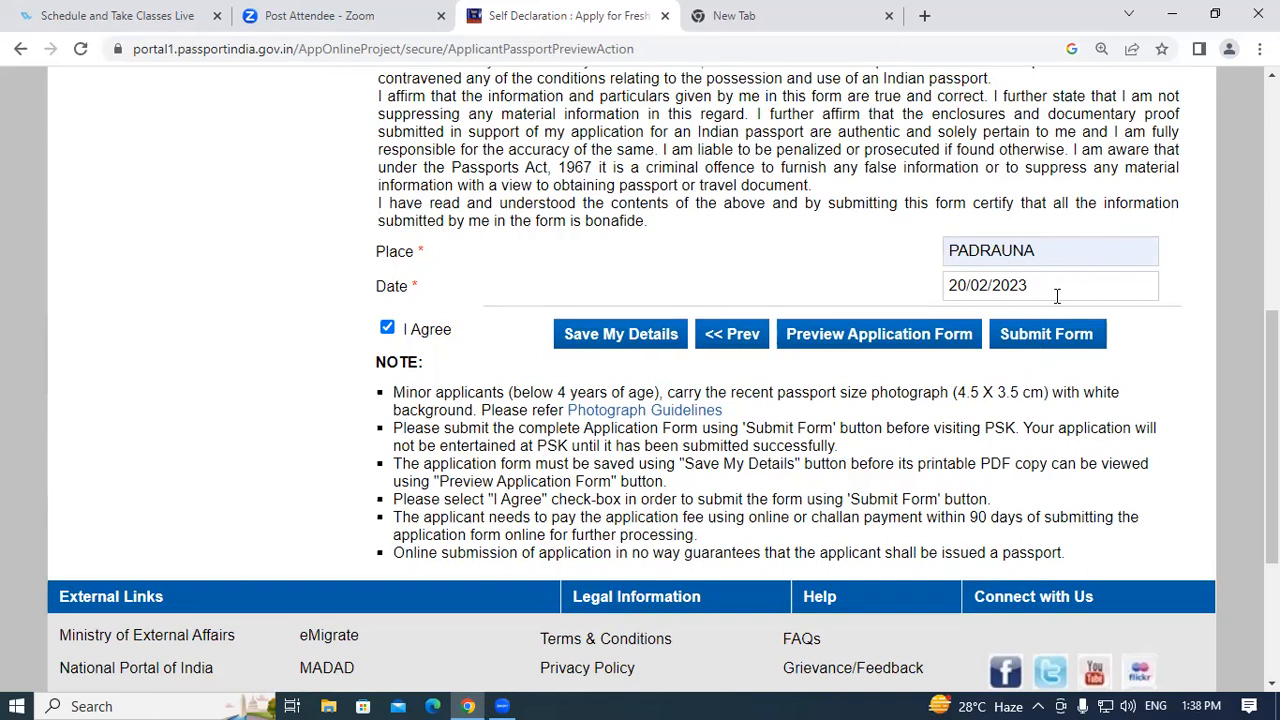
left_click(1039, 343)
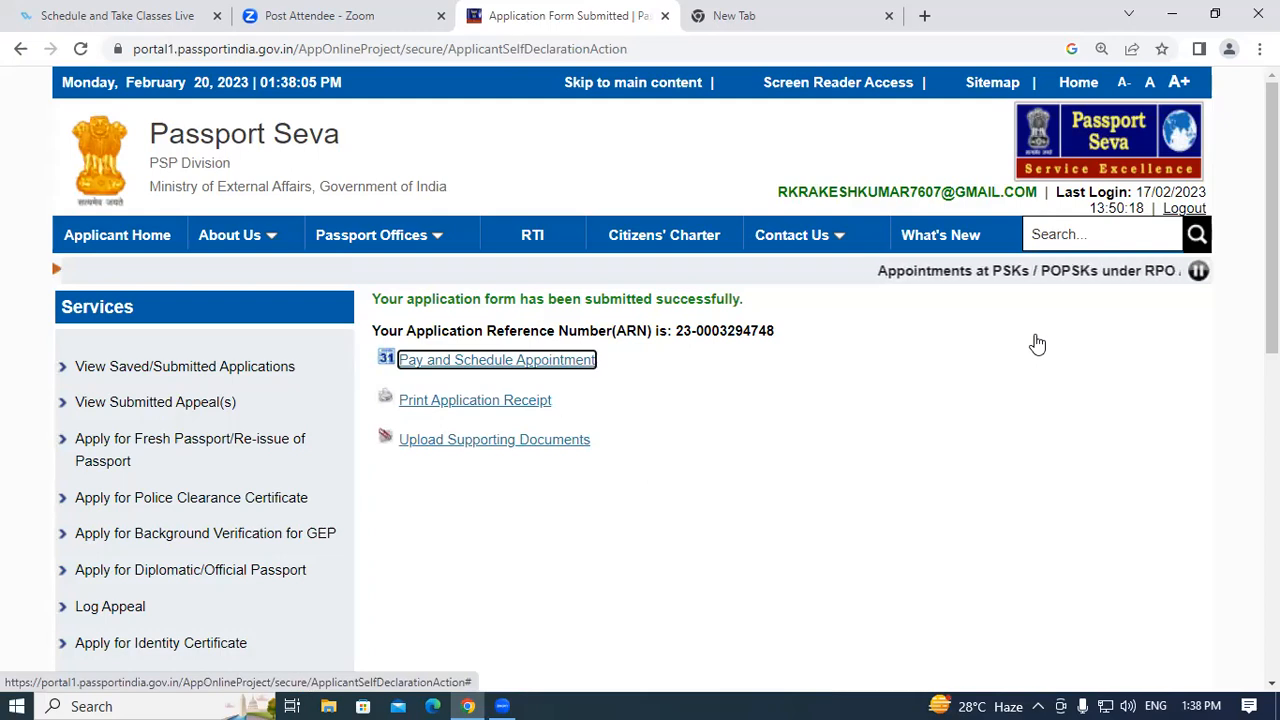
Select the Application Reference Number on the confirmation page, then go to Pay and Schedule Appointment.
scroll(537, 346, "down", 1)
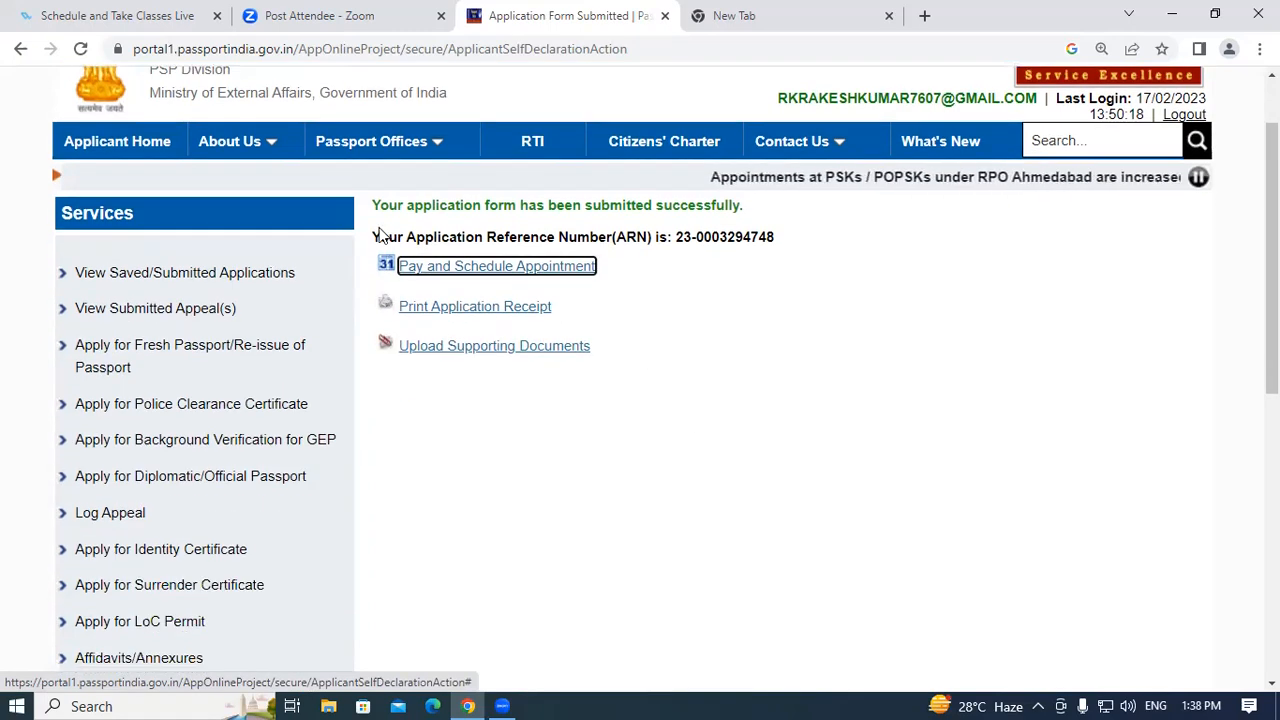
left_click_drag(375, 237, 792, 246)
left_click(791, 245)
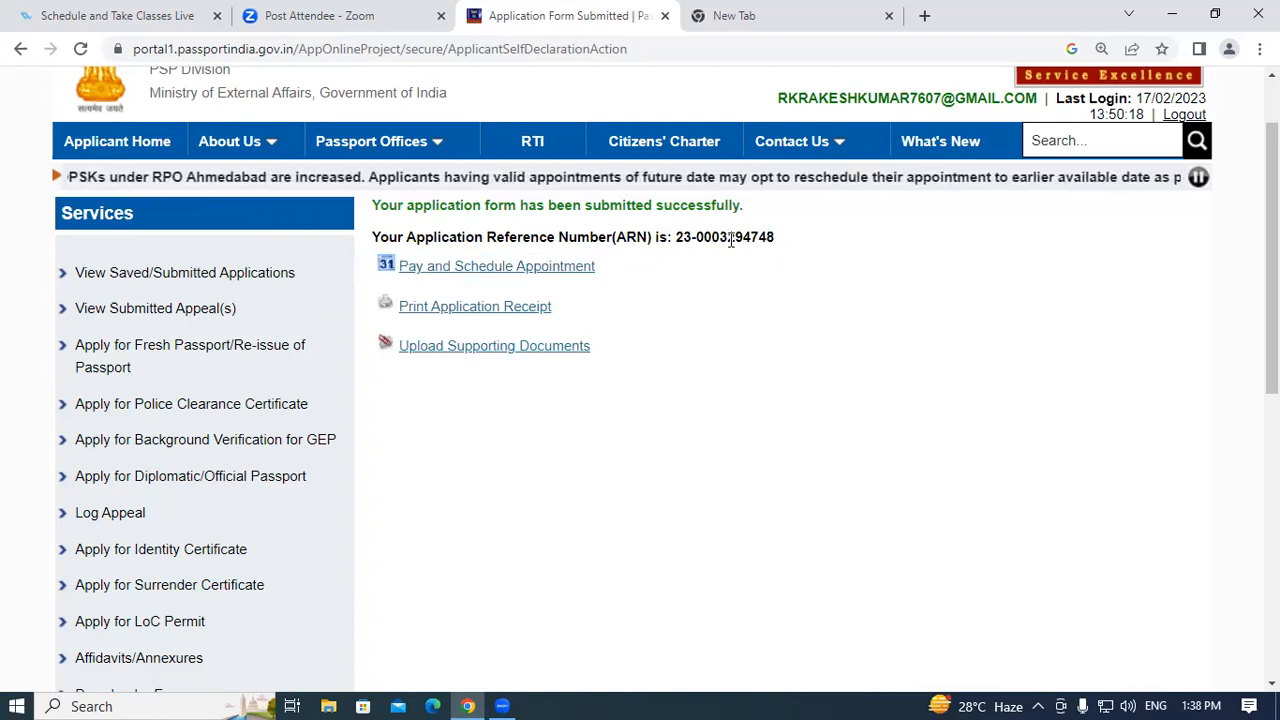
left_click_drag(675, 237, 800, 243)
left_click(800, 243)
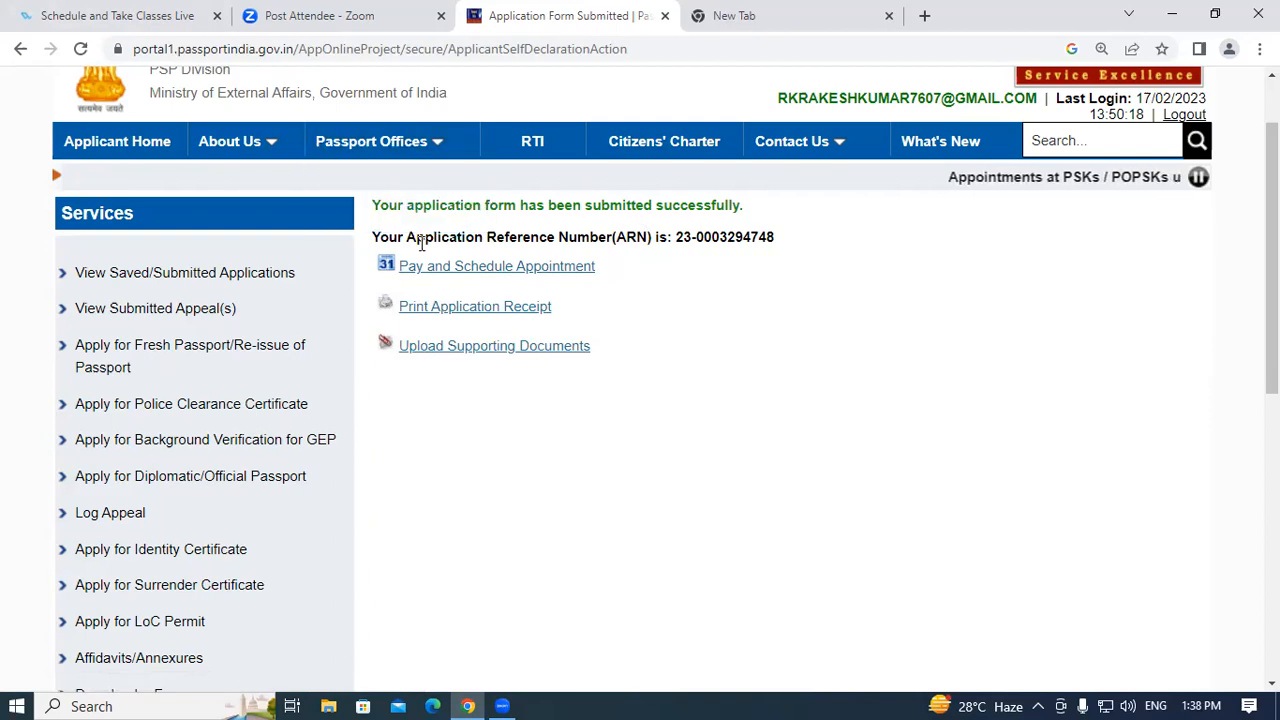
left_click_drag(373, 237, 779, 241)
left_click(779, 241)
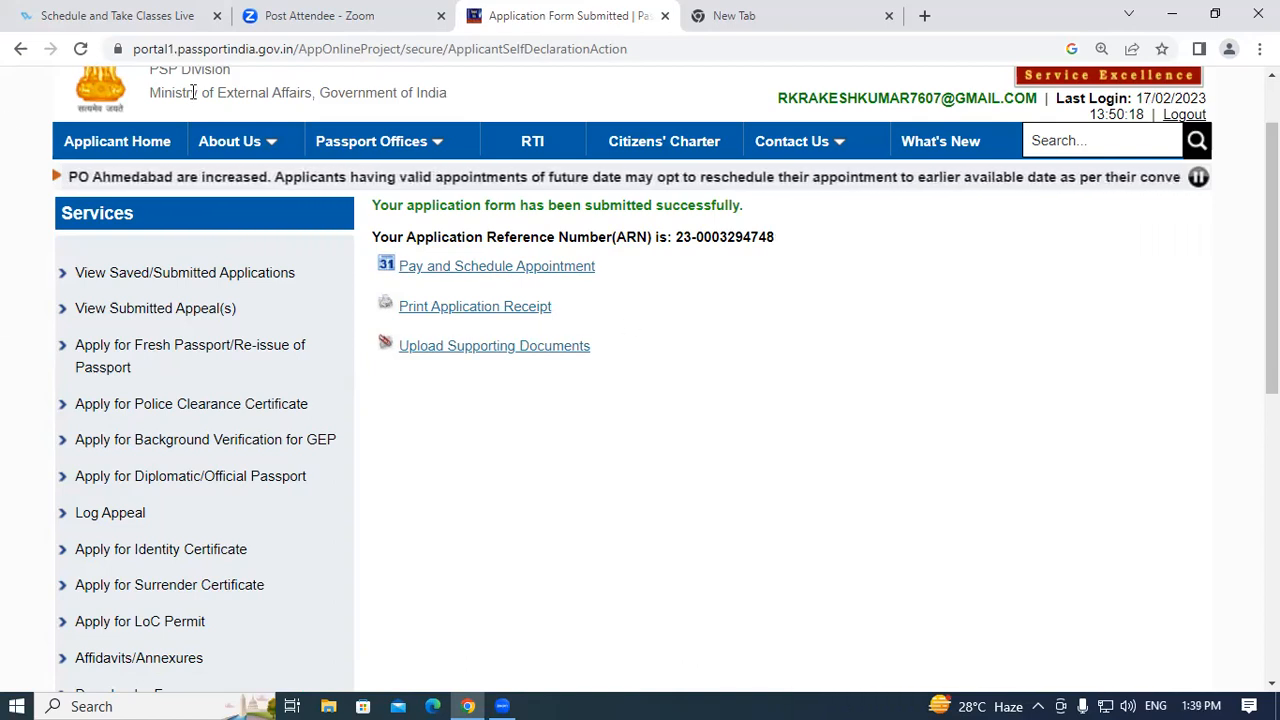
left_click(468, 266)
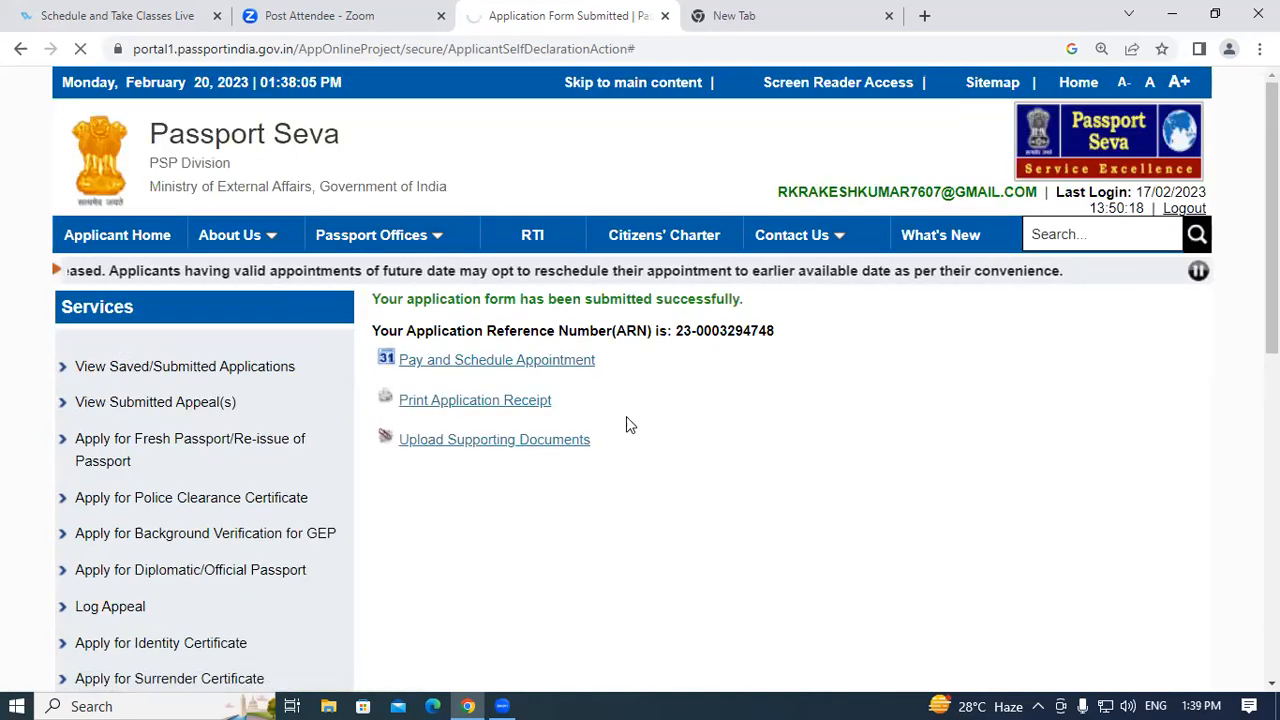
Choose online payment through State Bank MOPS and proceed to scheduling.
scroll(911, 411, "down", 1)
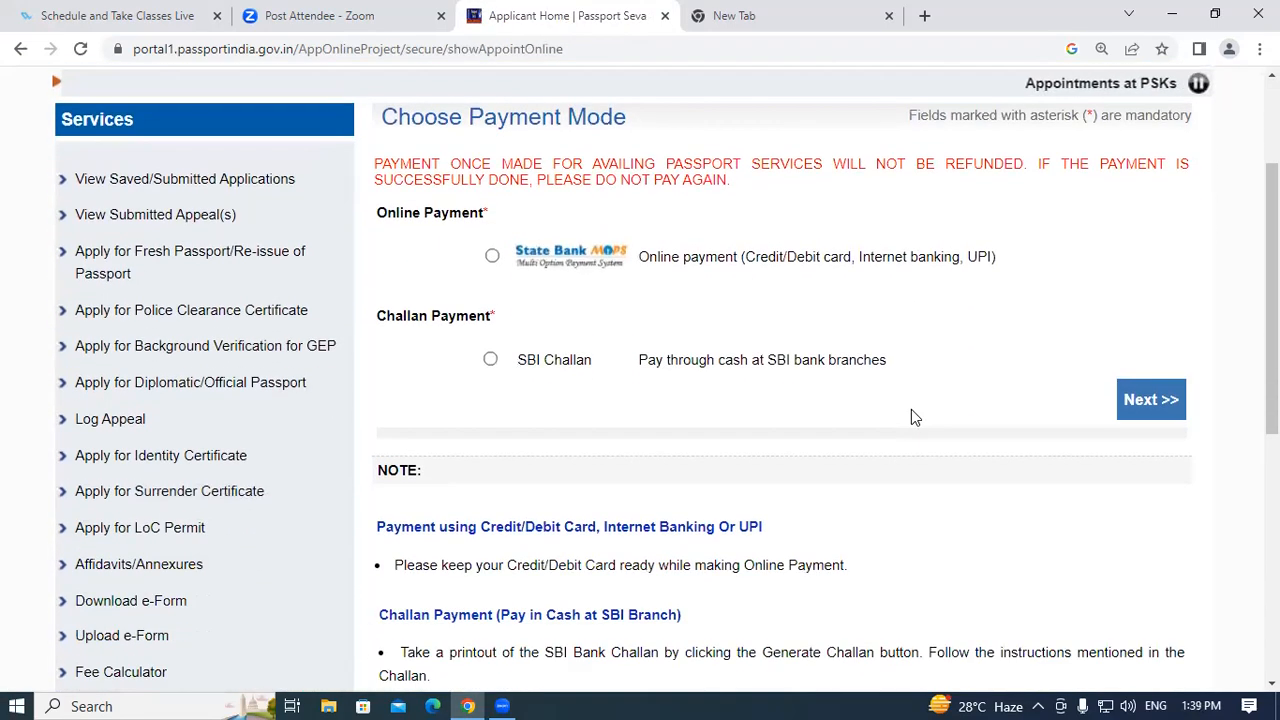
scroll(191, 366, "down", 2)
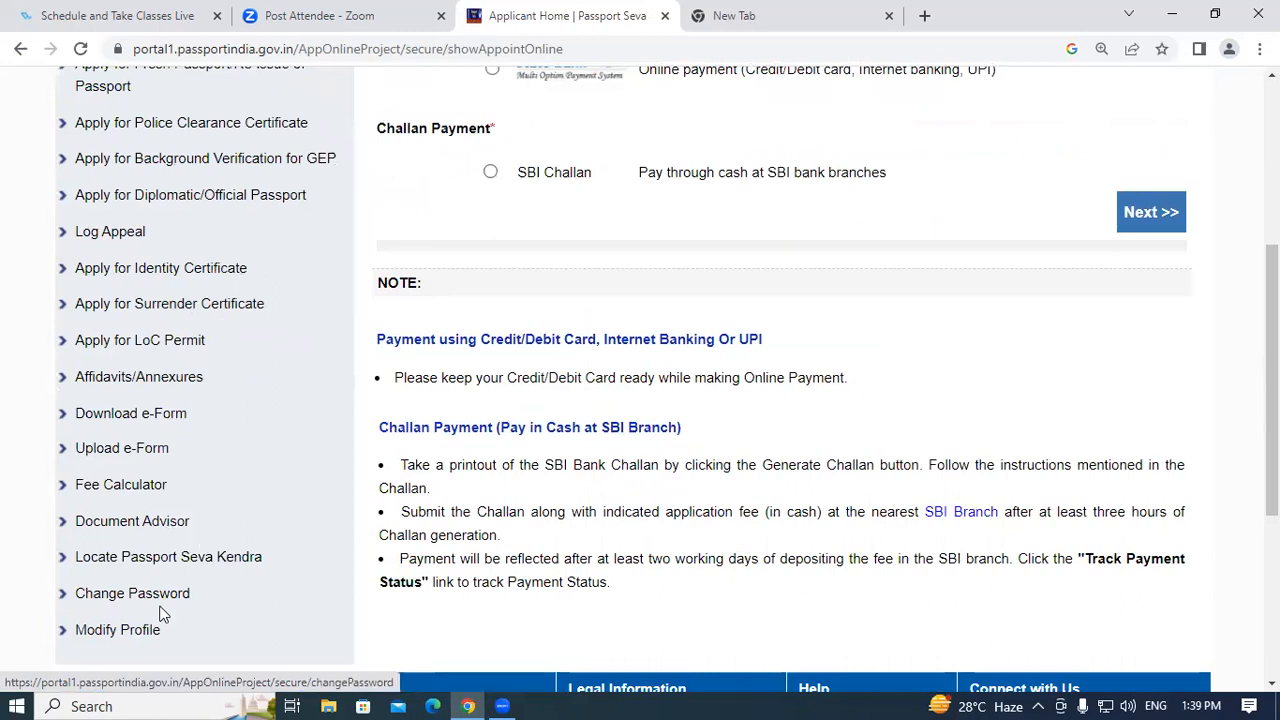
scroll(670, 320, "up", 2)
scroll(669, 320, "up", 1)
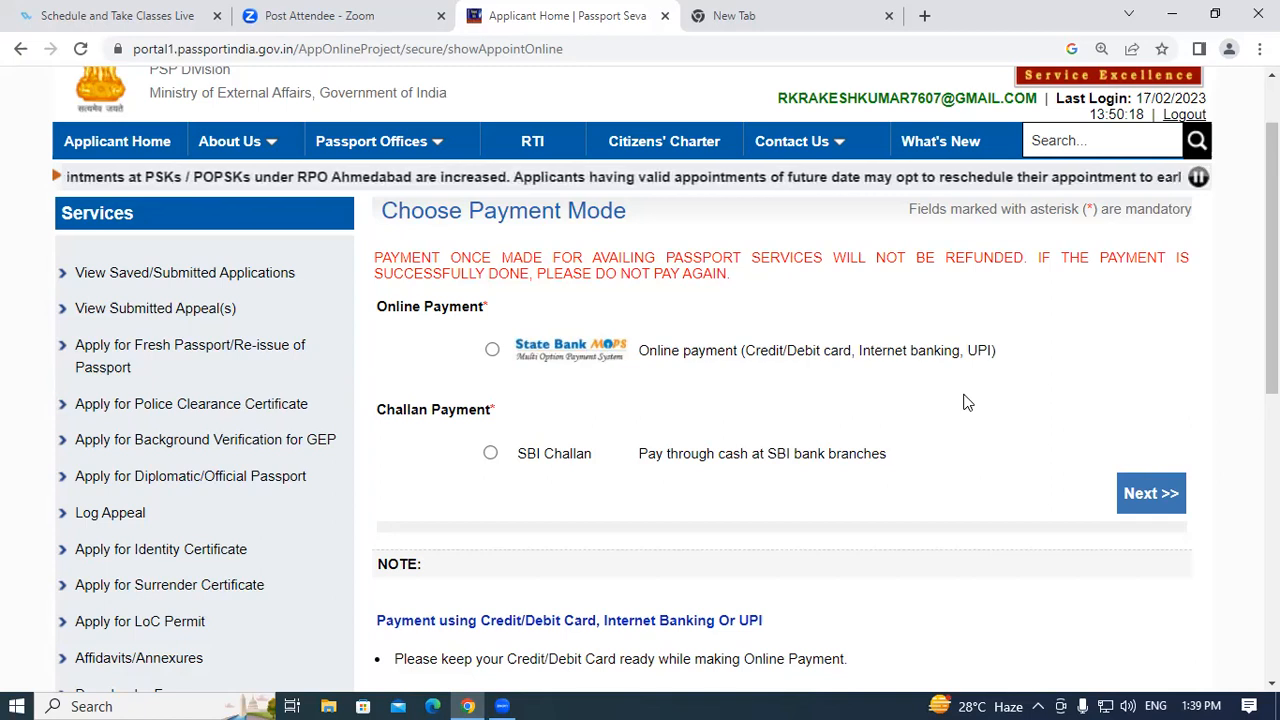
scroll(765, 400, "down", 3)
scroll(765, 400, "up", 3)
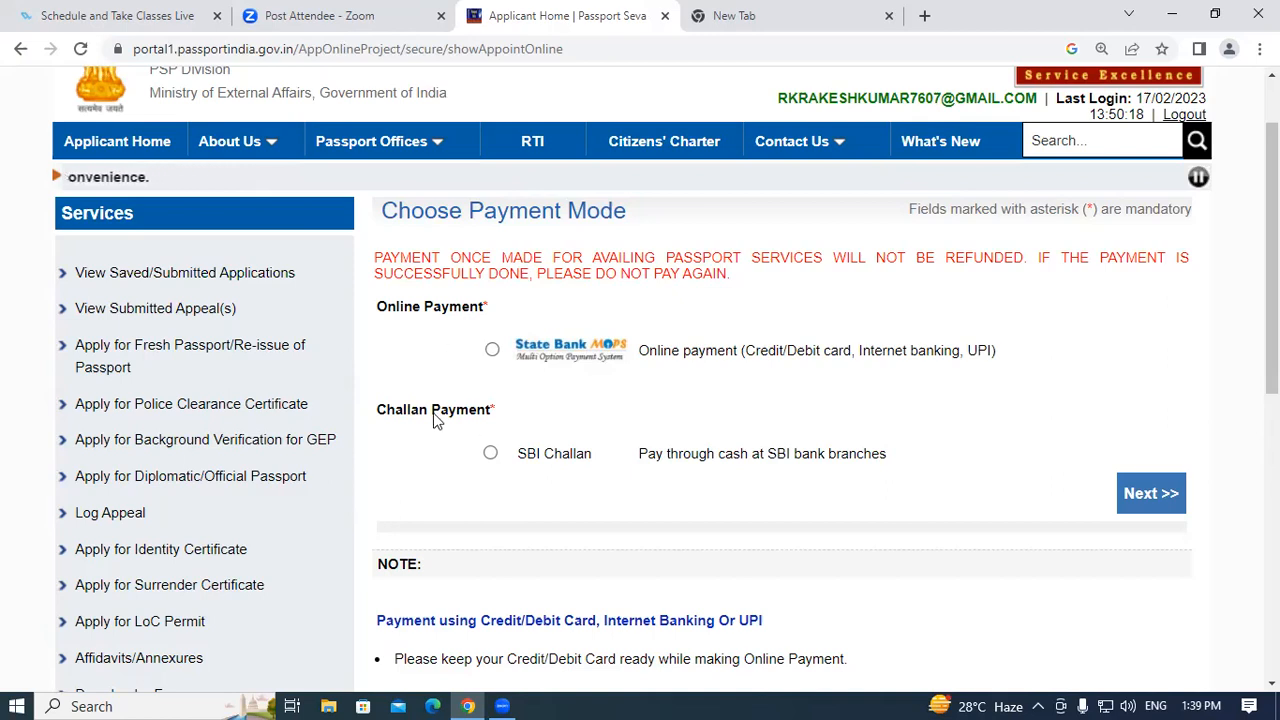
left_click(493, 351)
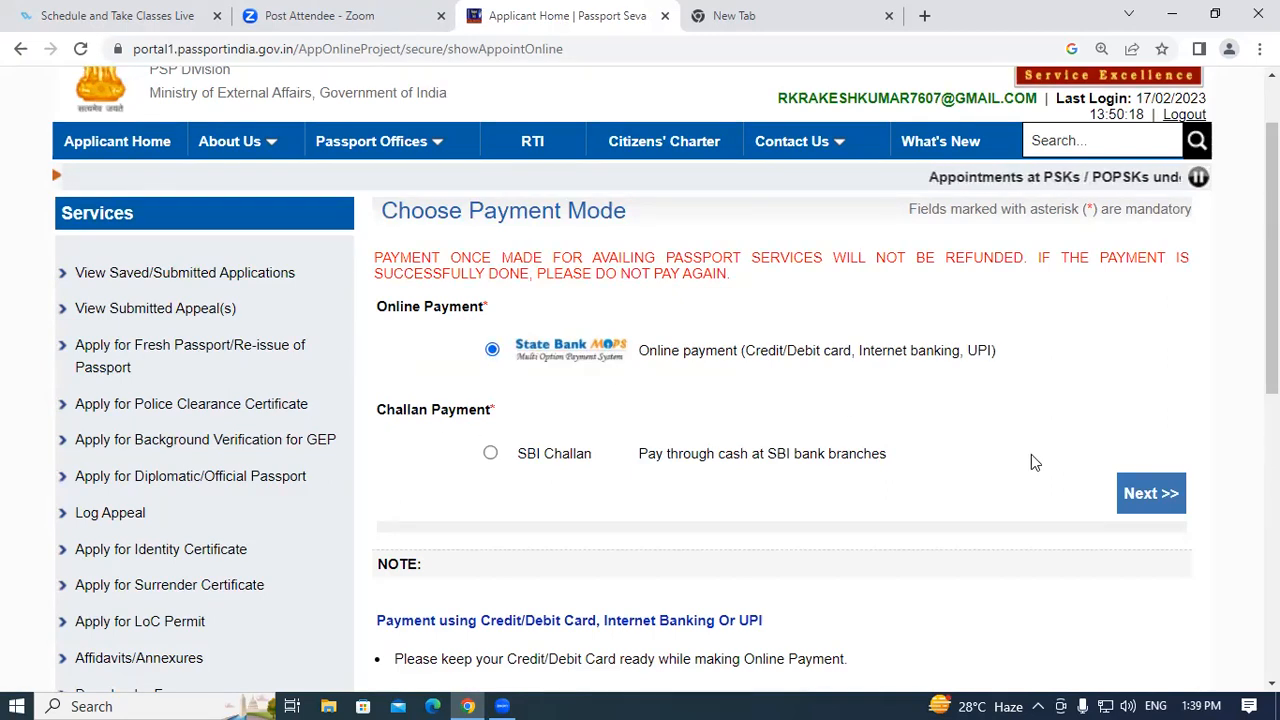
left_click(1160, 494)
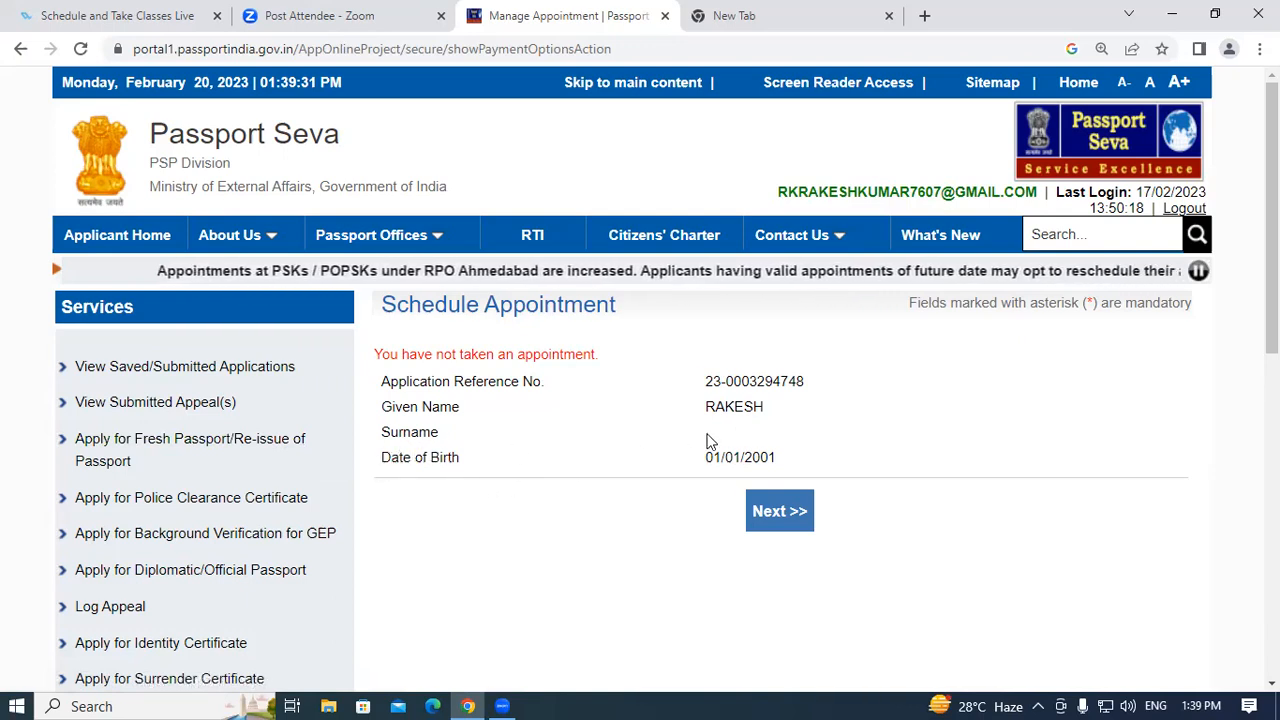
Open the appointment slot listing and check PSK Kanpur's earliest available date, 01/03/2023.
left_click(783, 513)
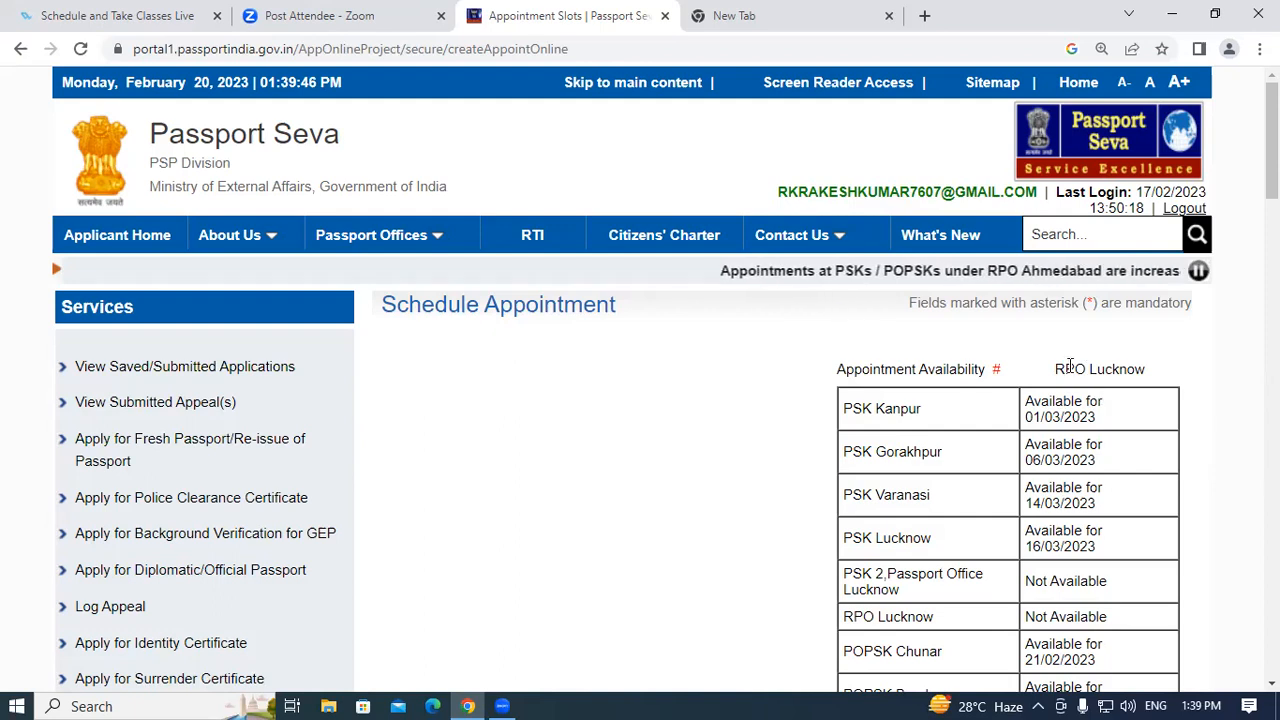
left_click_drag(1066, 369, 1152, 374)
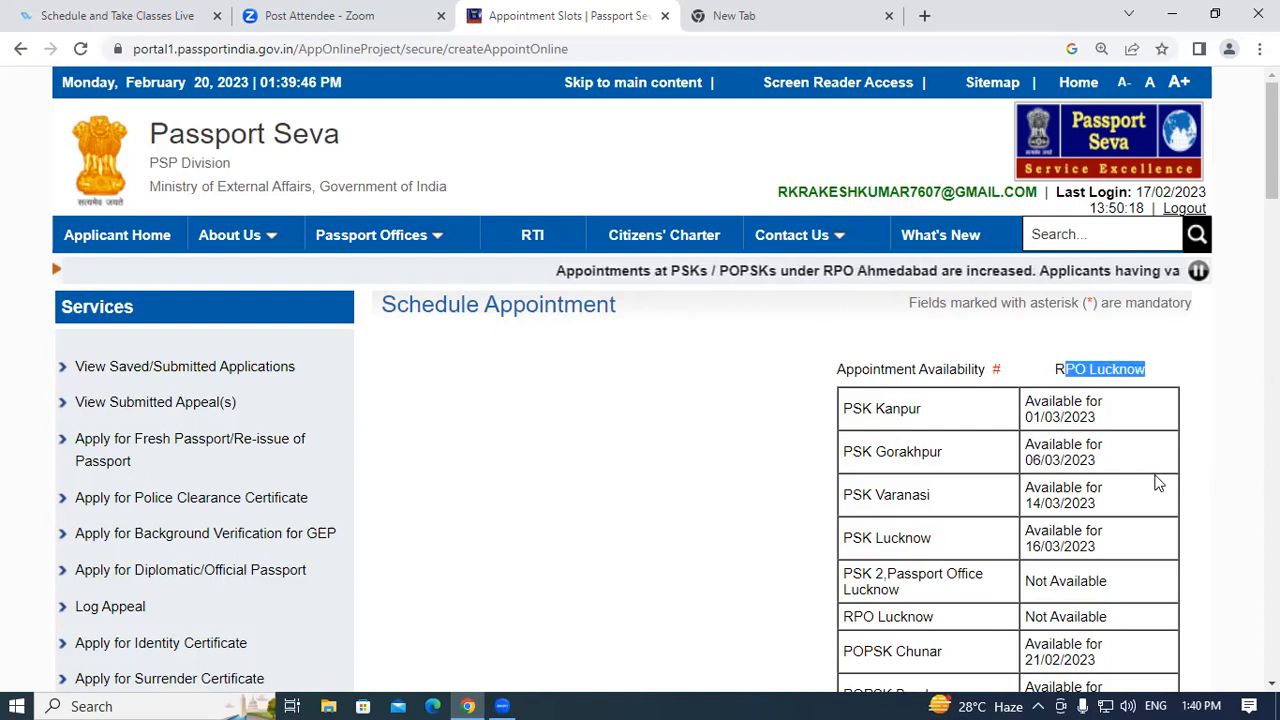
scroll(1154, 480, "down", 2)
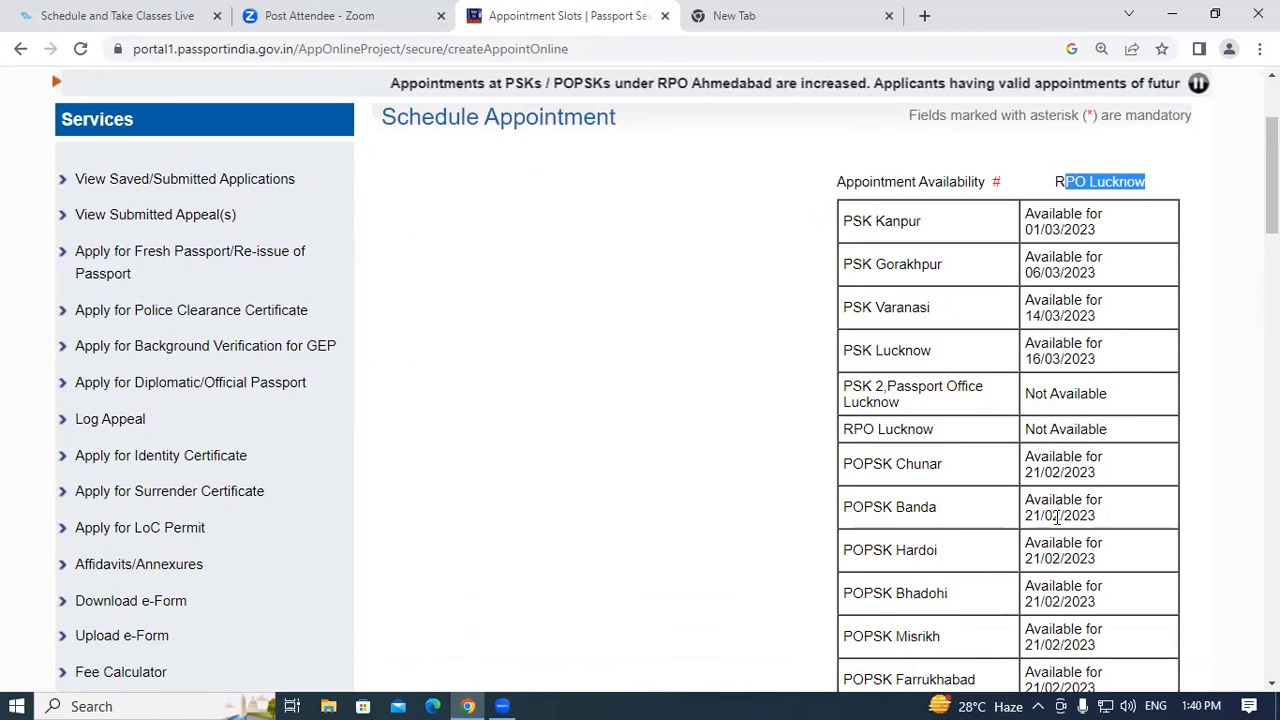
scroll(1085, 328, "down", 9)
scroll(1057, 519, "down", 15)
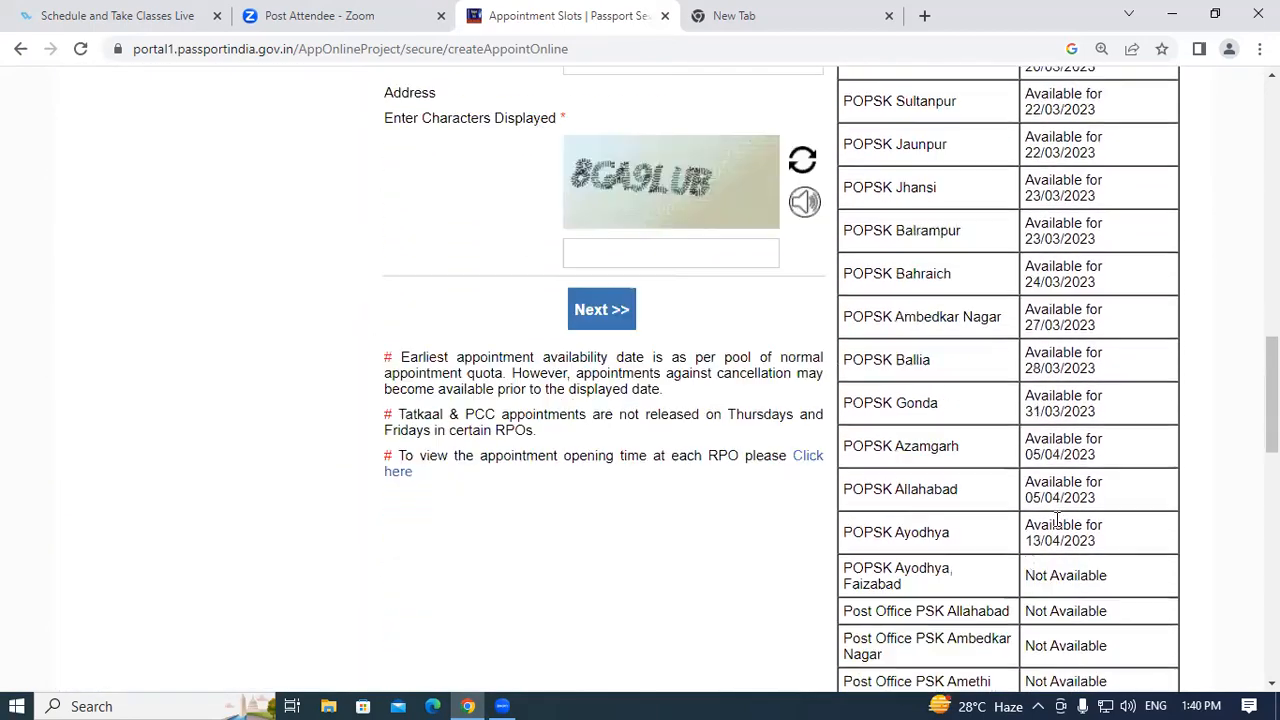
scroll(1057, 519, "down", 1)
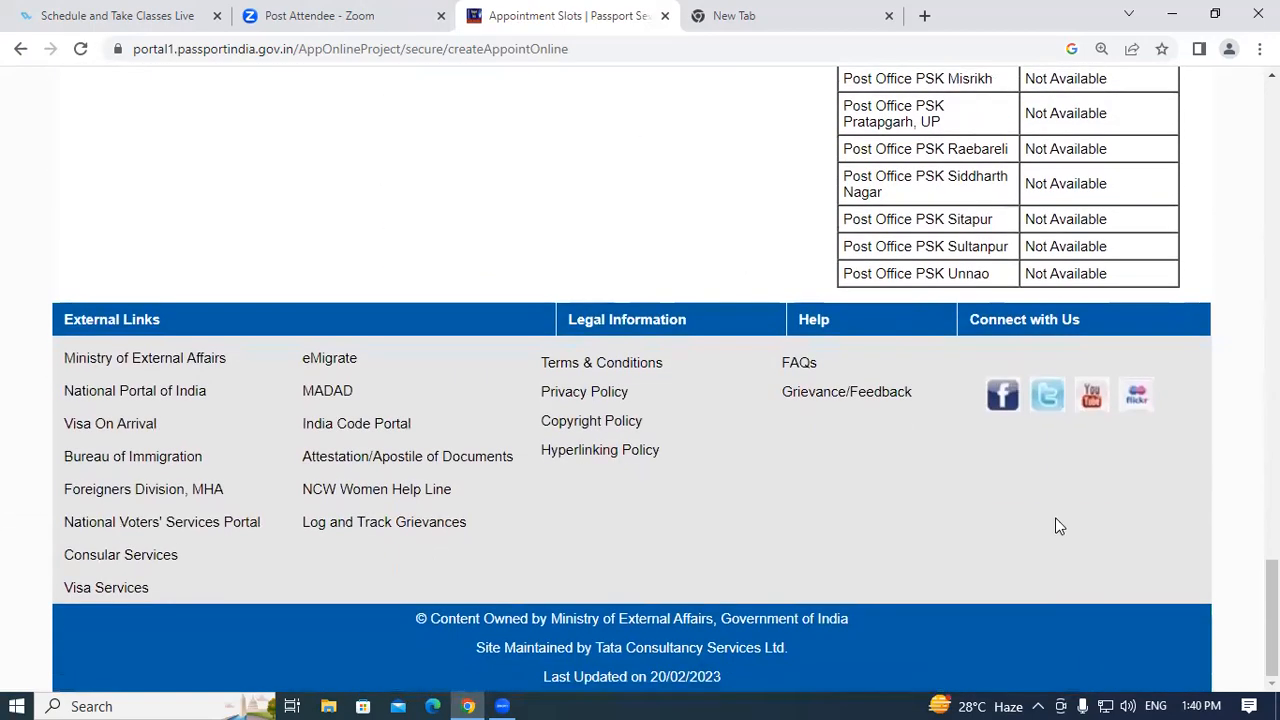
scroll(986, 290, "up", 15)
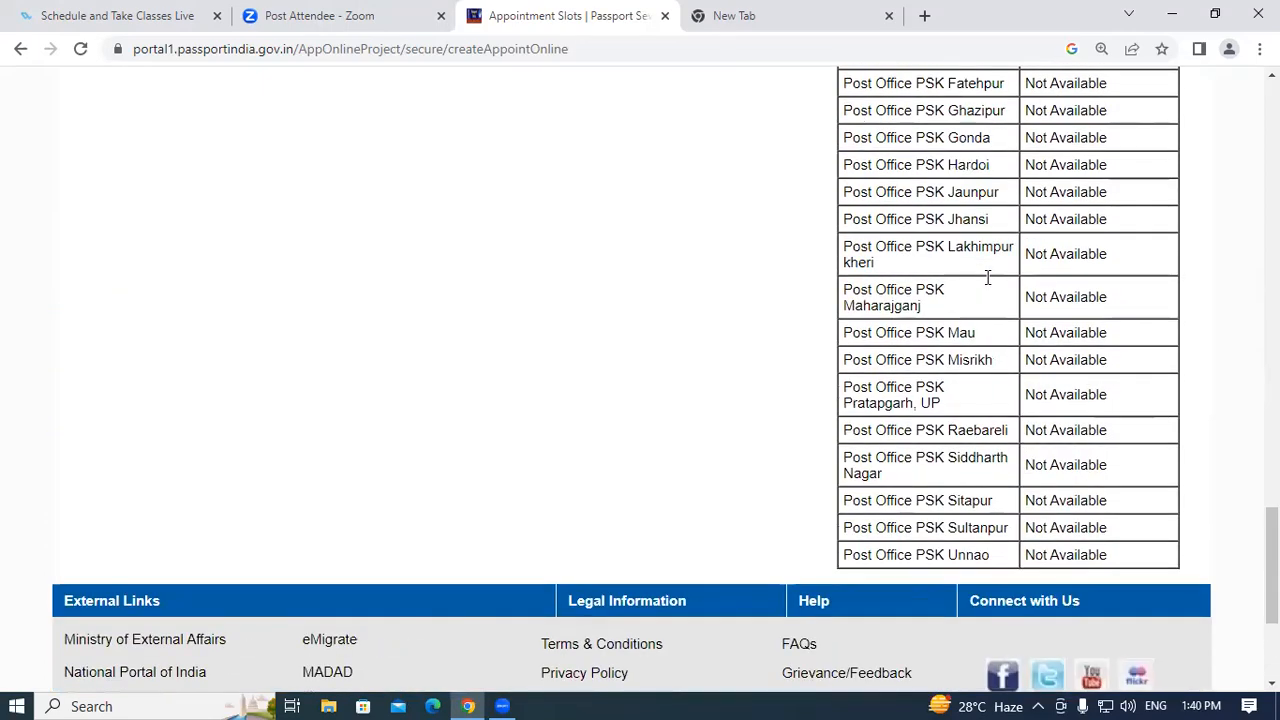
scroll(985, 308, "up", 12)
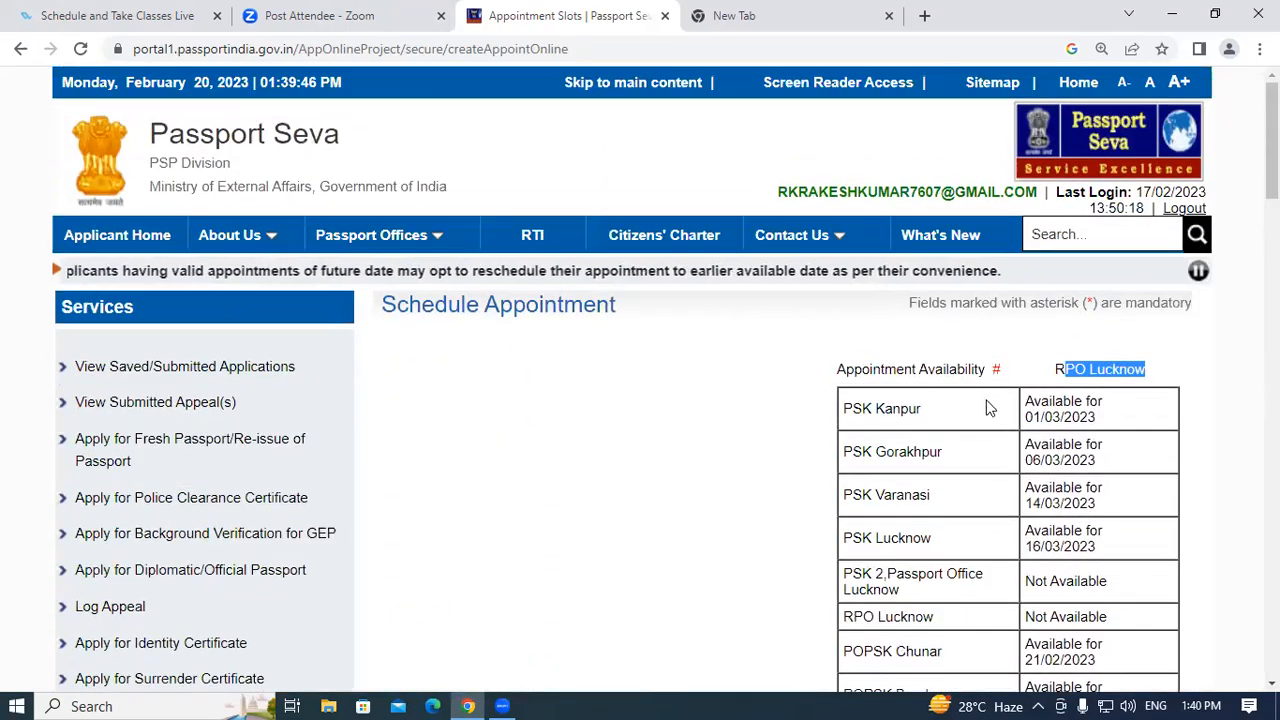
scroll(986, 408, "down", 2)
left_click_drag(876, 221, 919, 221)
left_click(920, 221)
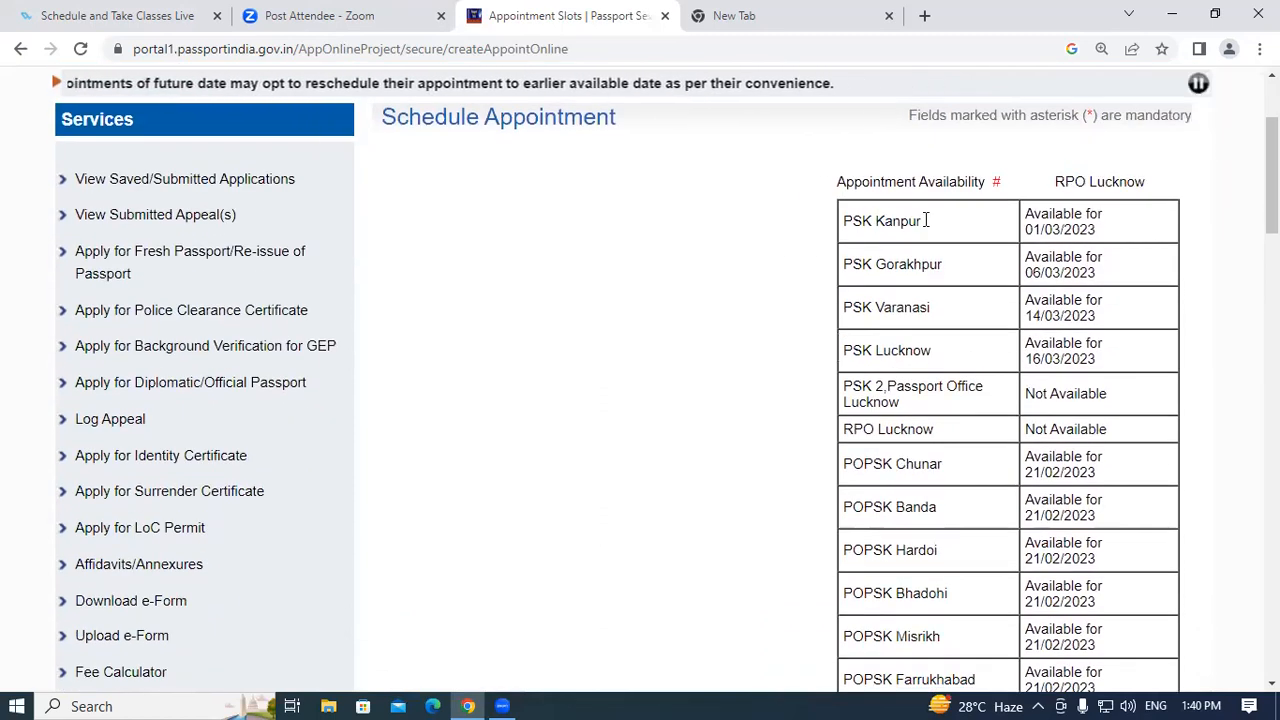
left_click_drag(1025, 229, 1117, 245)
left_click(1117, 245)
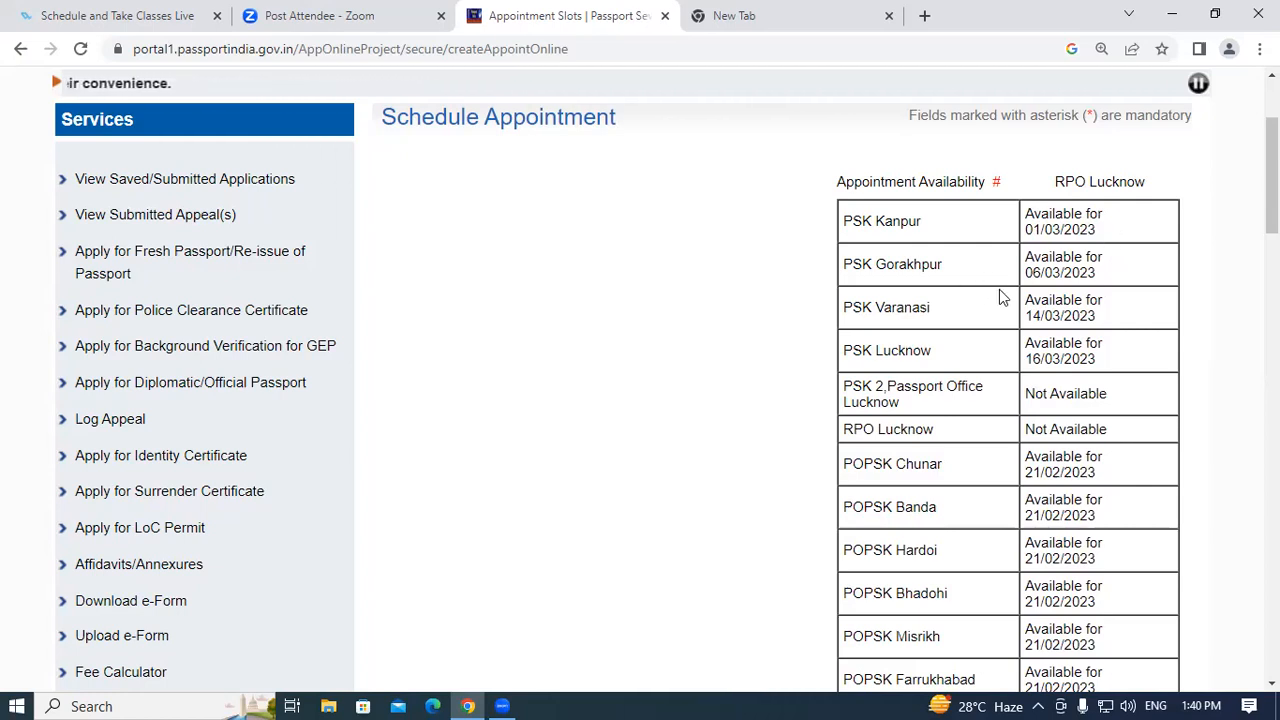
Compare availability for PSK Gorakhpur (06/03/2023), PSK Varanasi and the Lucknow centres.
left_click_drag(873, 263, 937, 264)
left_click(940, 264)
left_click_drag(1024, 282, 1117, 278)
left_click(1117, 279)
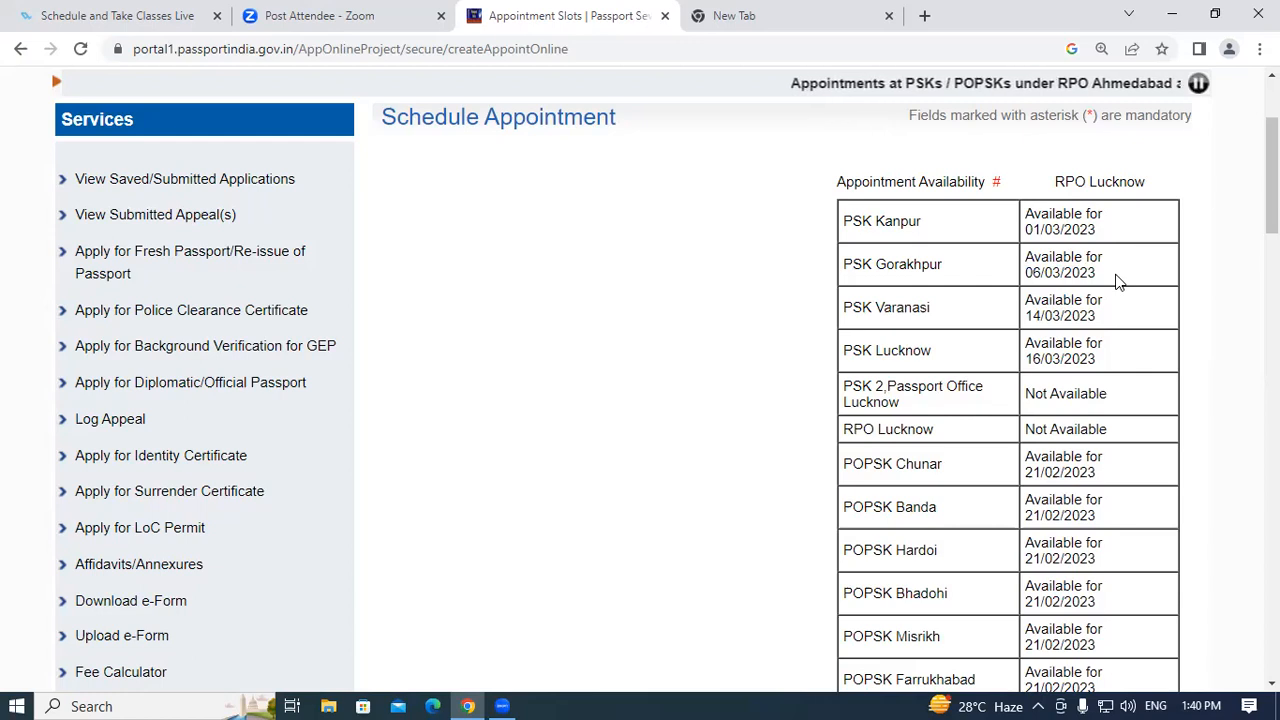
left_click_drag(862, 307, 934, 309)
left_click_drag(891, 350, 973, 351)
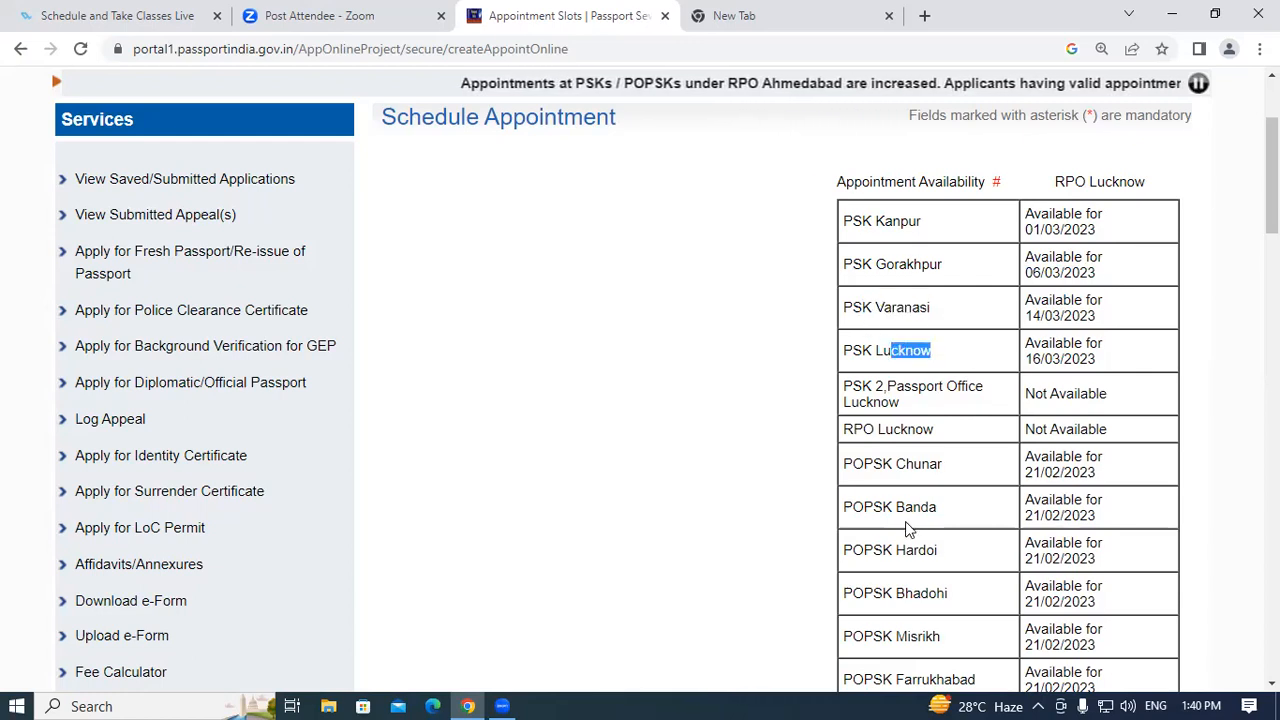
scroll(999, 446, "down", 3)
scroll(950, 400, "up", 2)
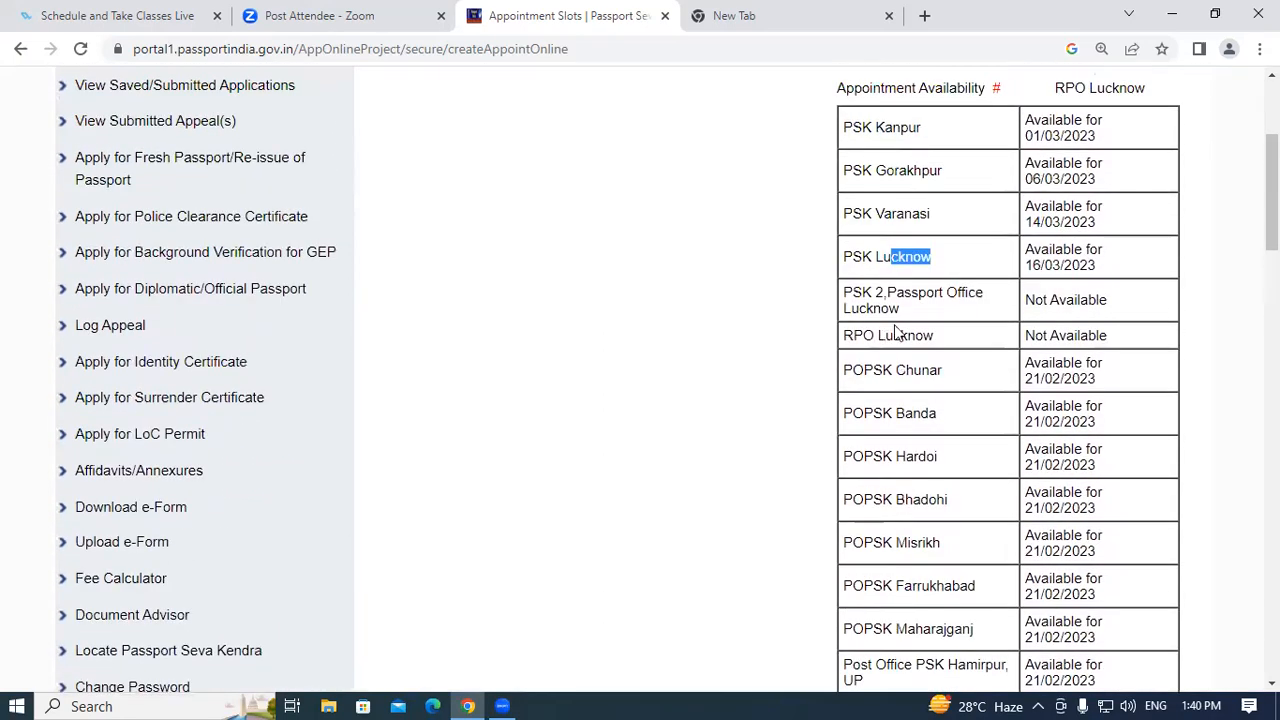
left_click_drag(868, 309, 930, 315)
double_click(874, 340)
left_click(845, 373)
scroll(928, 406, "down", 3)
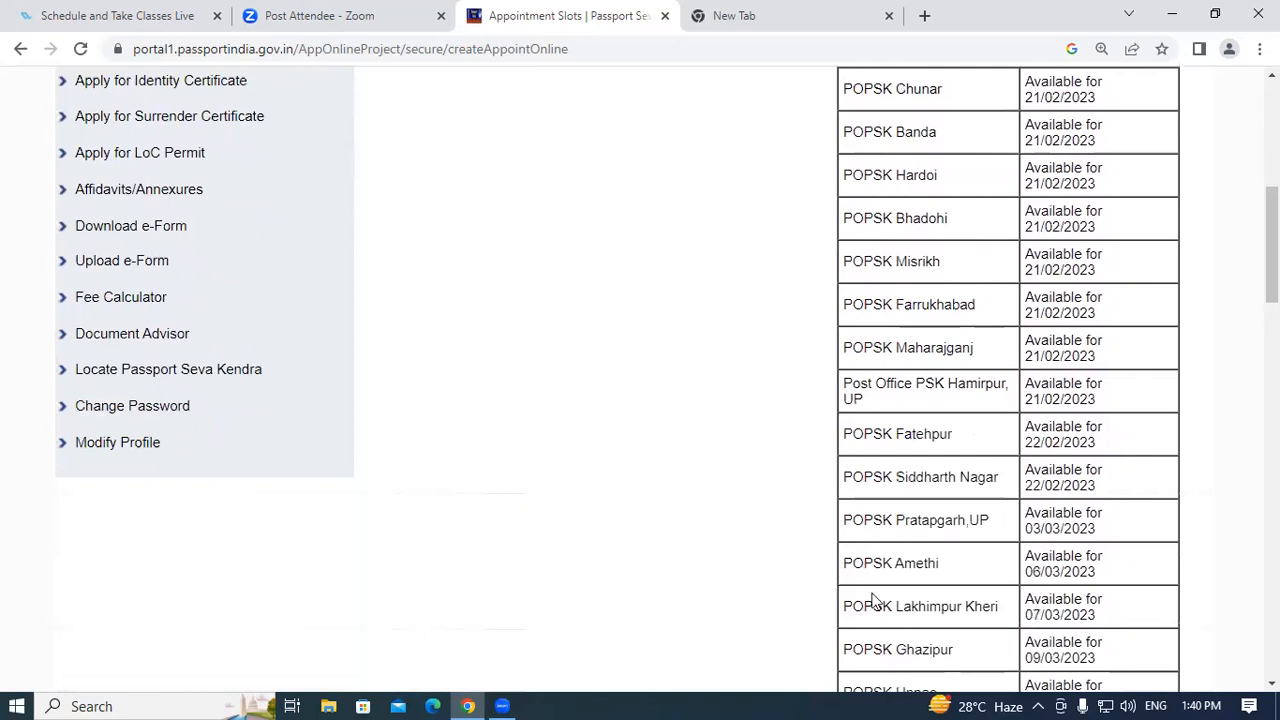
scroll(880, 600, "up", 6)
scroll(787, 462, "down", 3)
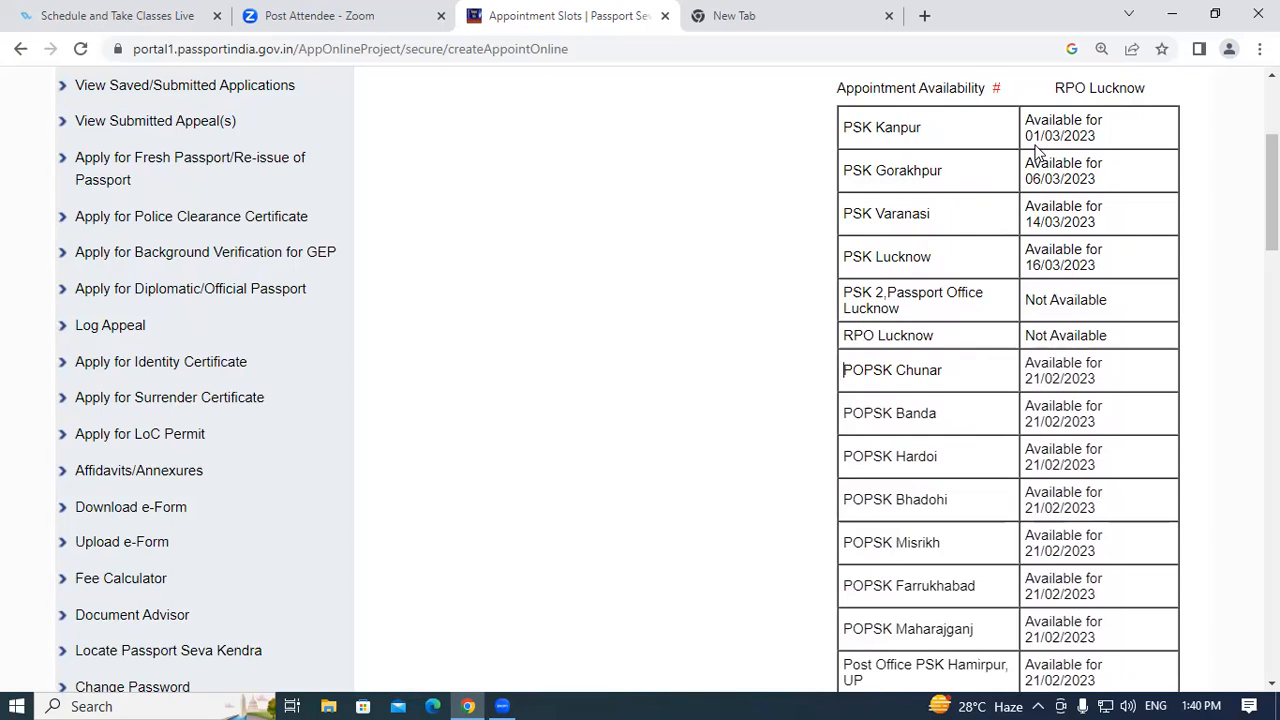
Pick out PSK Gorakhpur as the preferred centre and note the application reference number.
left_click_drag(823, 186, 948, 183)
left_click(928, 215)
double_click(843, 166)
left_click_drag(1027, 173, 1114, 183)
left_click(671, 360)
scroll(671, 360, "down", 9)
scroll(671, 365, "down", 1)
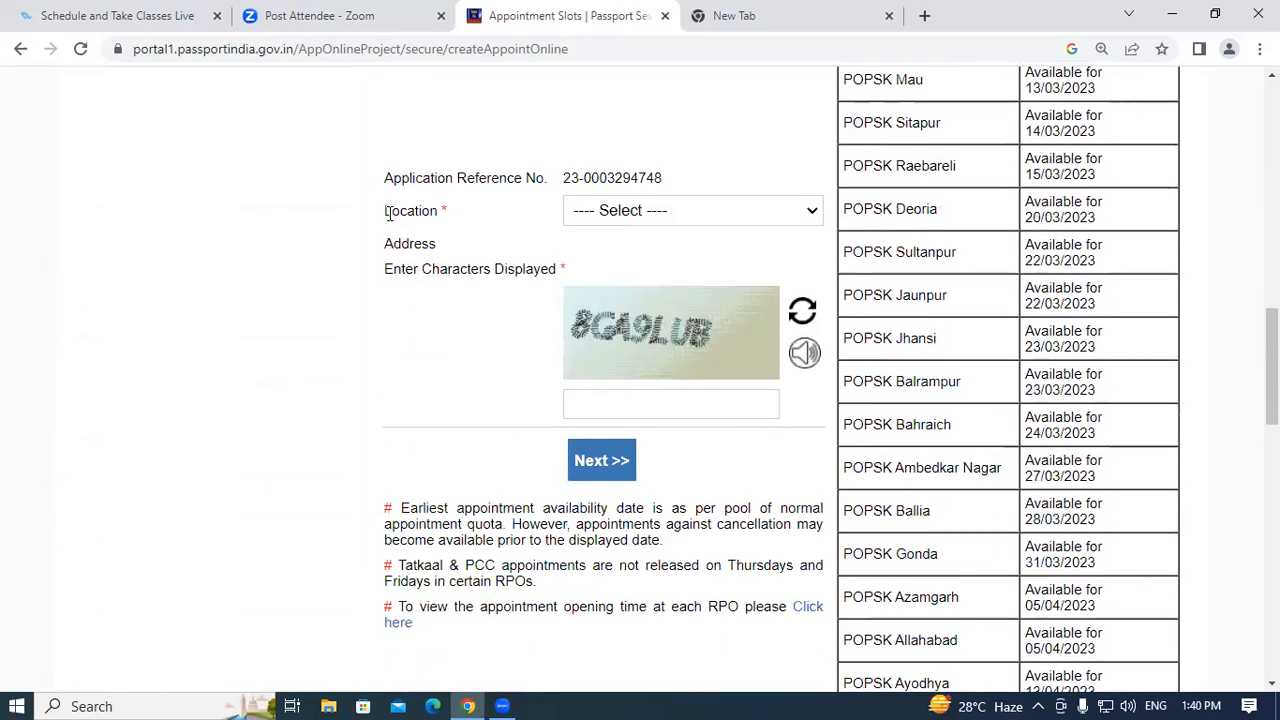
left_click_drag(385, 176, 476, 213)
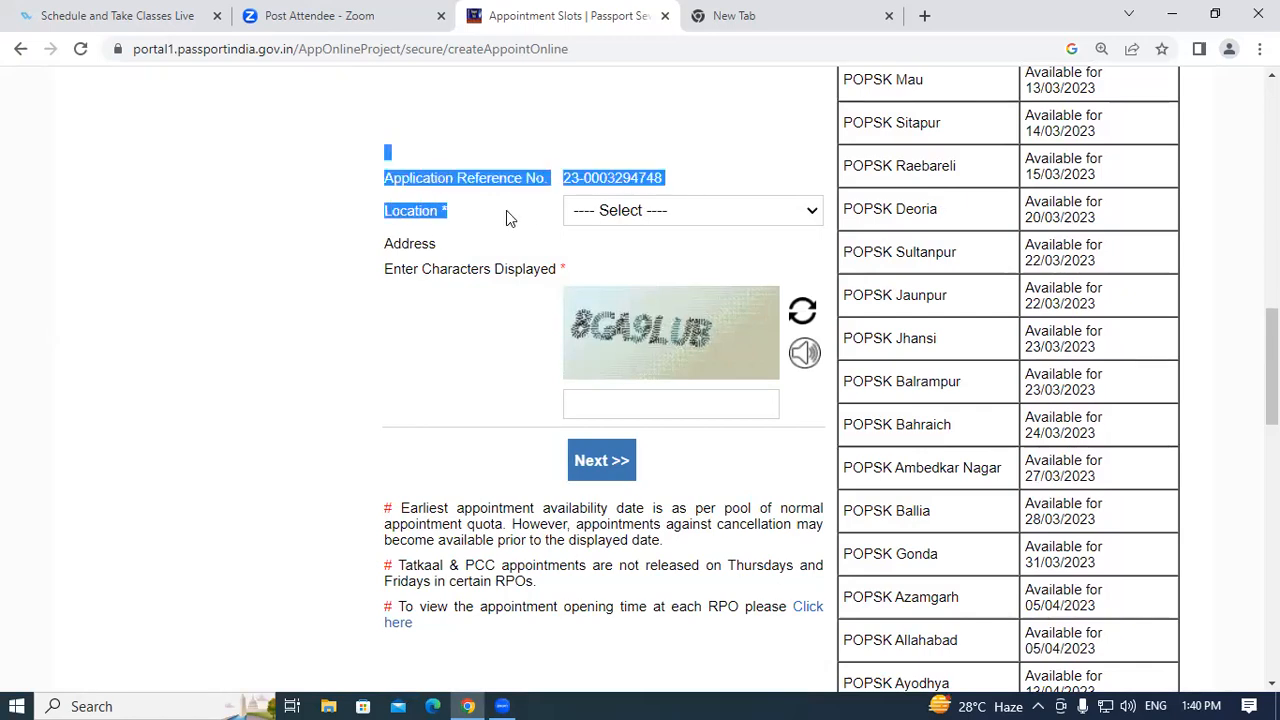
left_click(506, 218)
Choose PSK Gorakhpur from the Location dropdown and review its address.
left_click(640, 212)
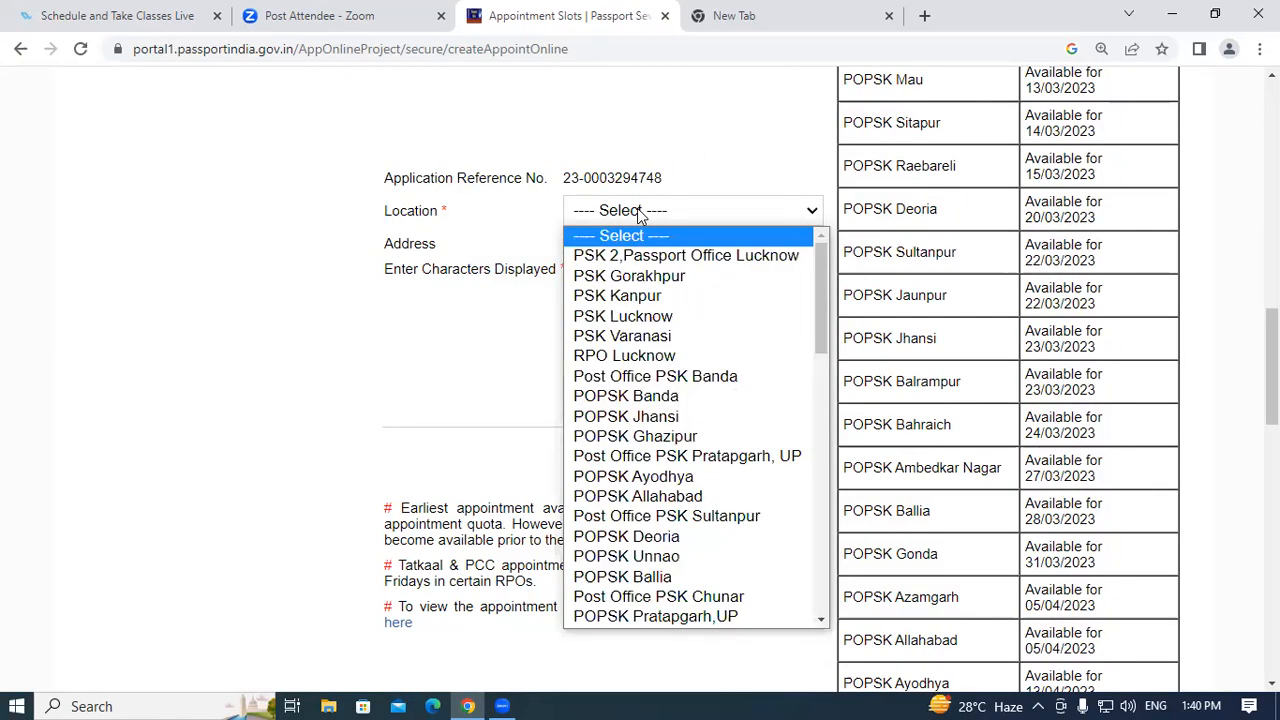
left_click(628, 281)
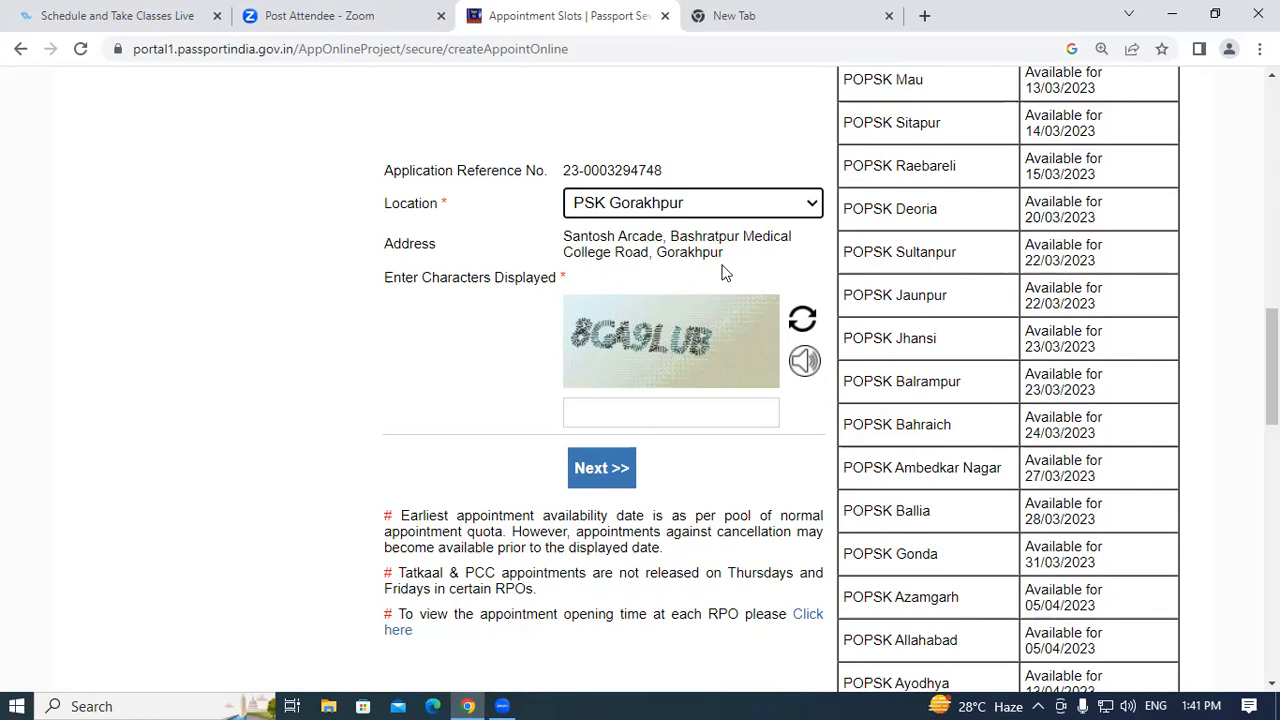
left_click_drag(555, 240, 733, 258)
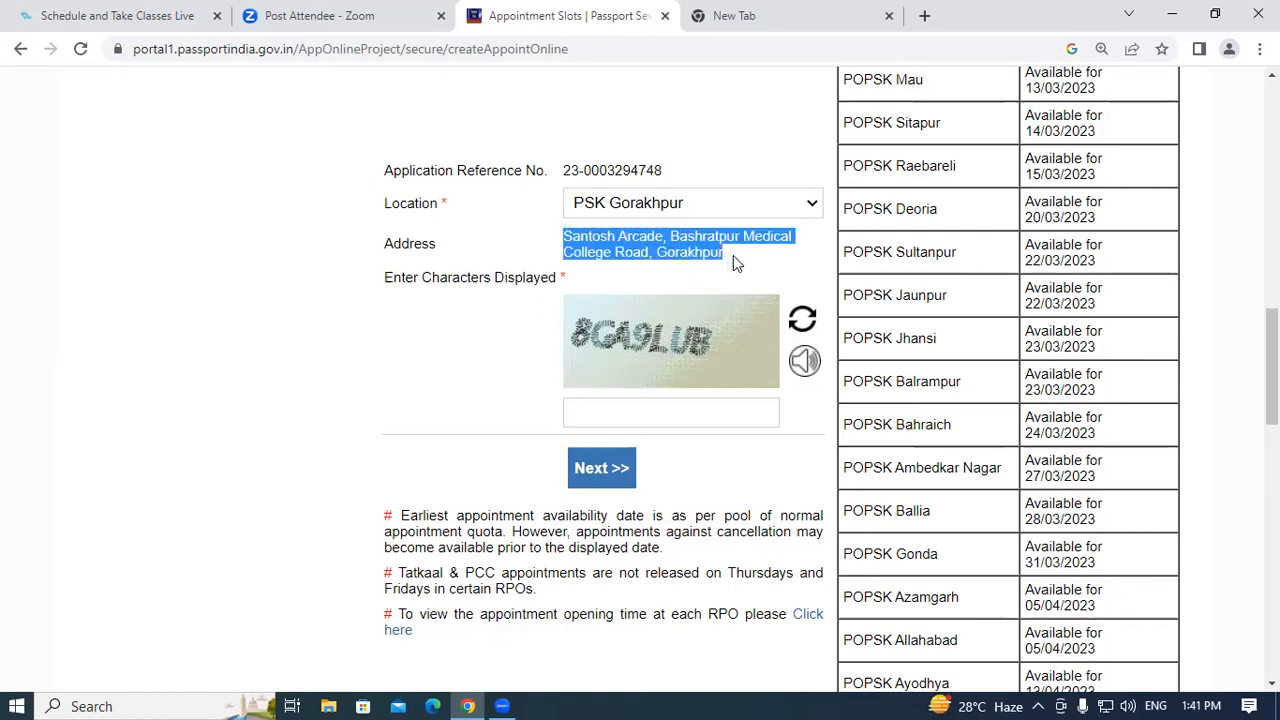
left_click(733, 255)
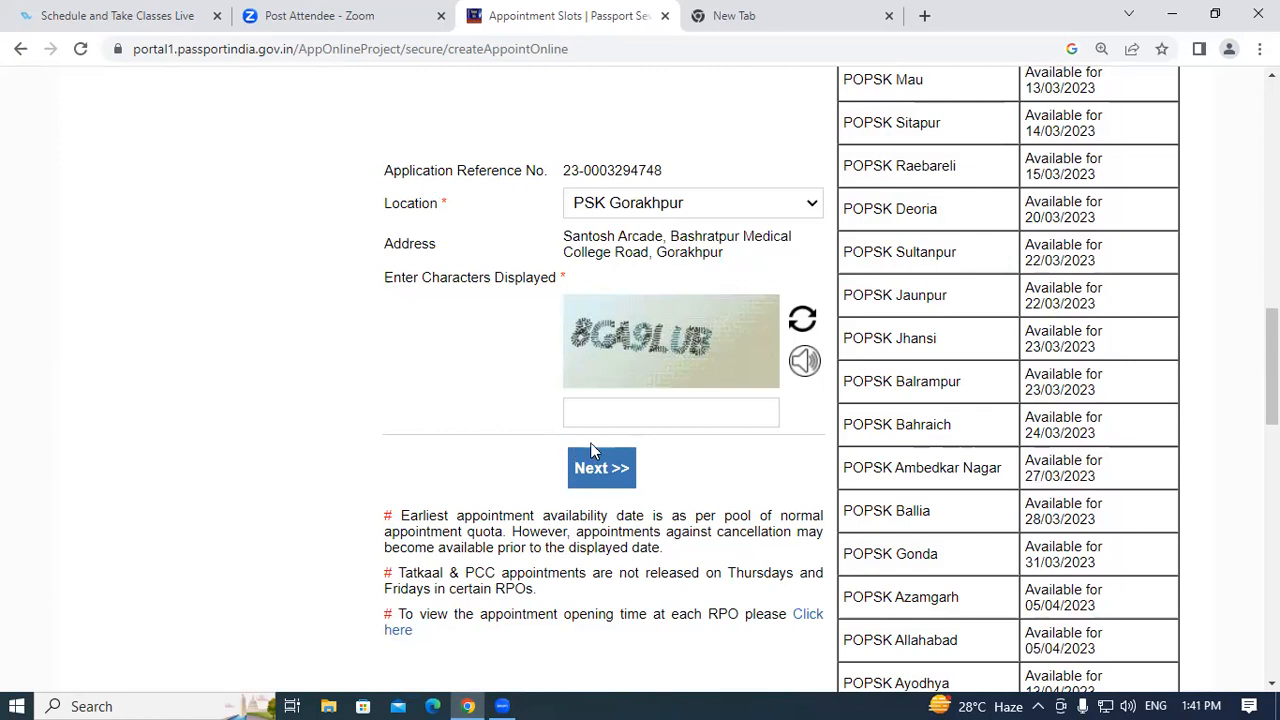
Enter the displayed captcha characters into the verification box.
left_click(618, 414)
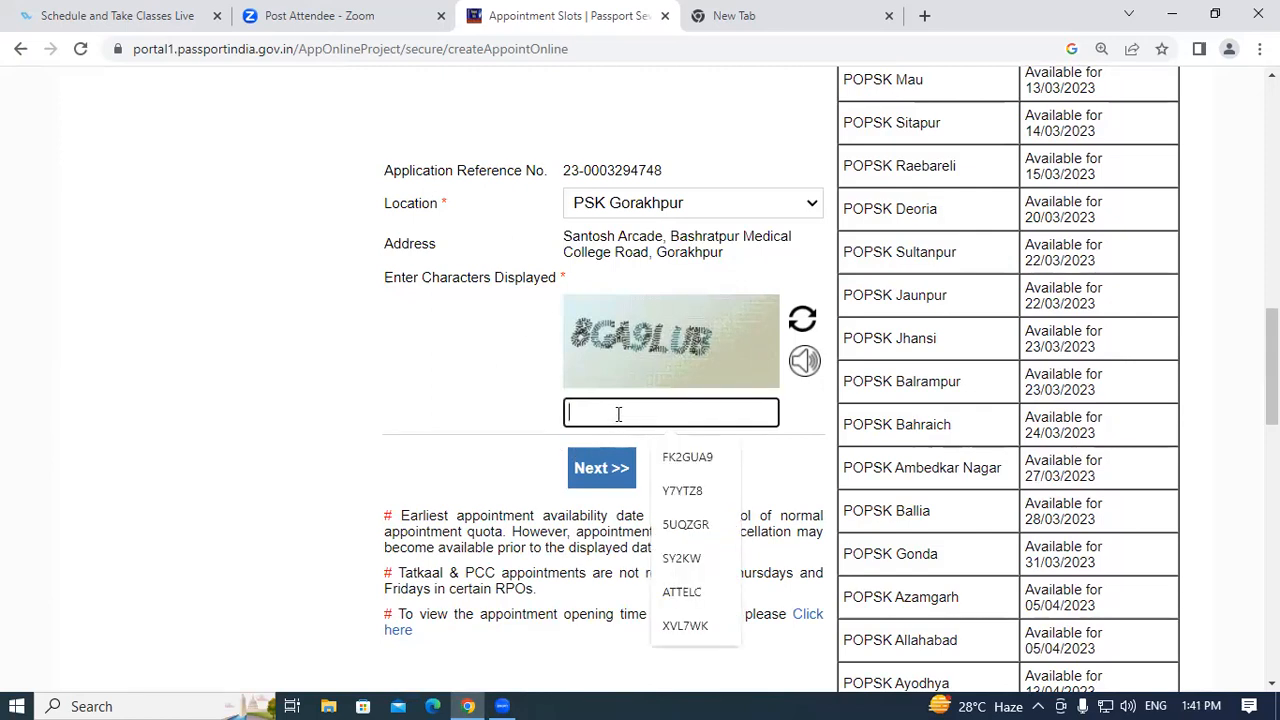
type("8GA9LU")
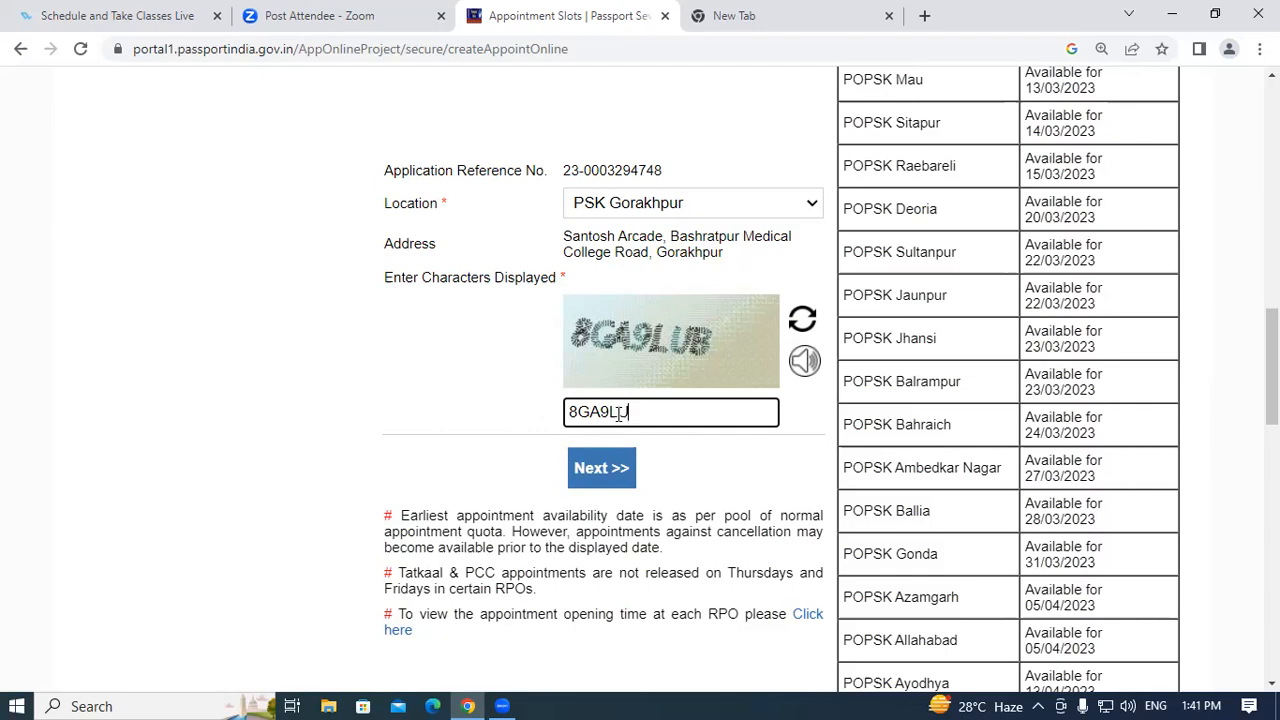
scroll(744, 378, "up", 10)
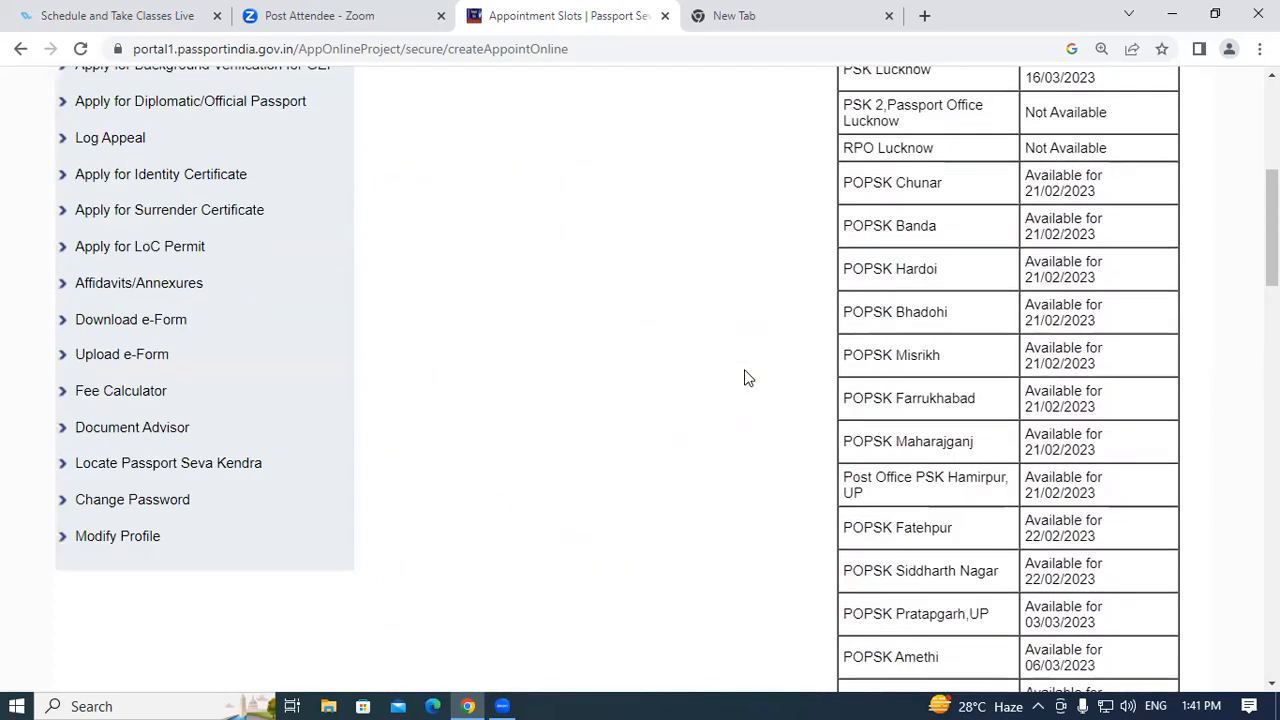
scroll(744, 378, "down", 10)
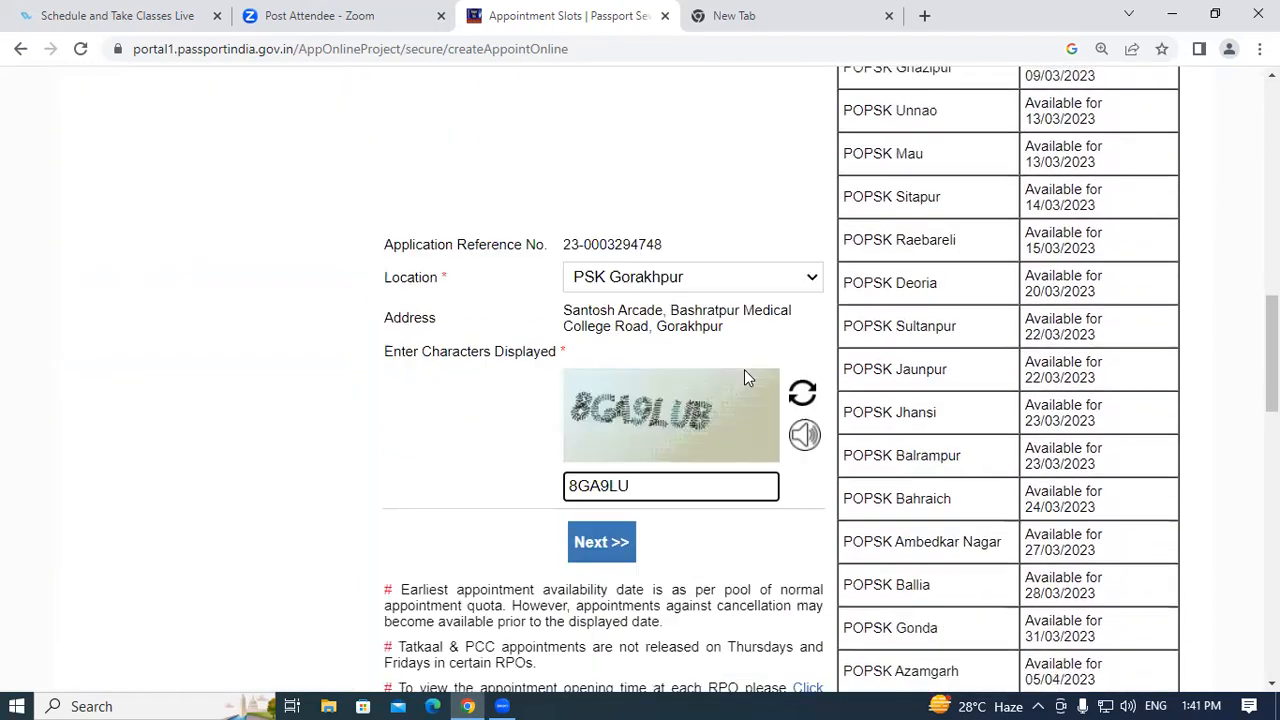
scroll(703, 410, "up", 1)
scroll(703, 410, "down", 2)
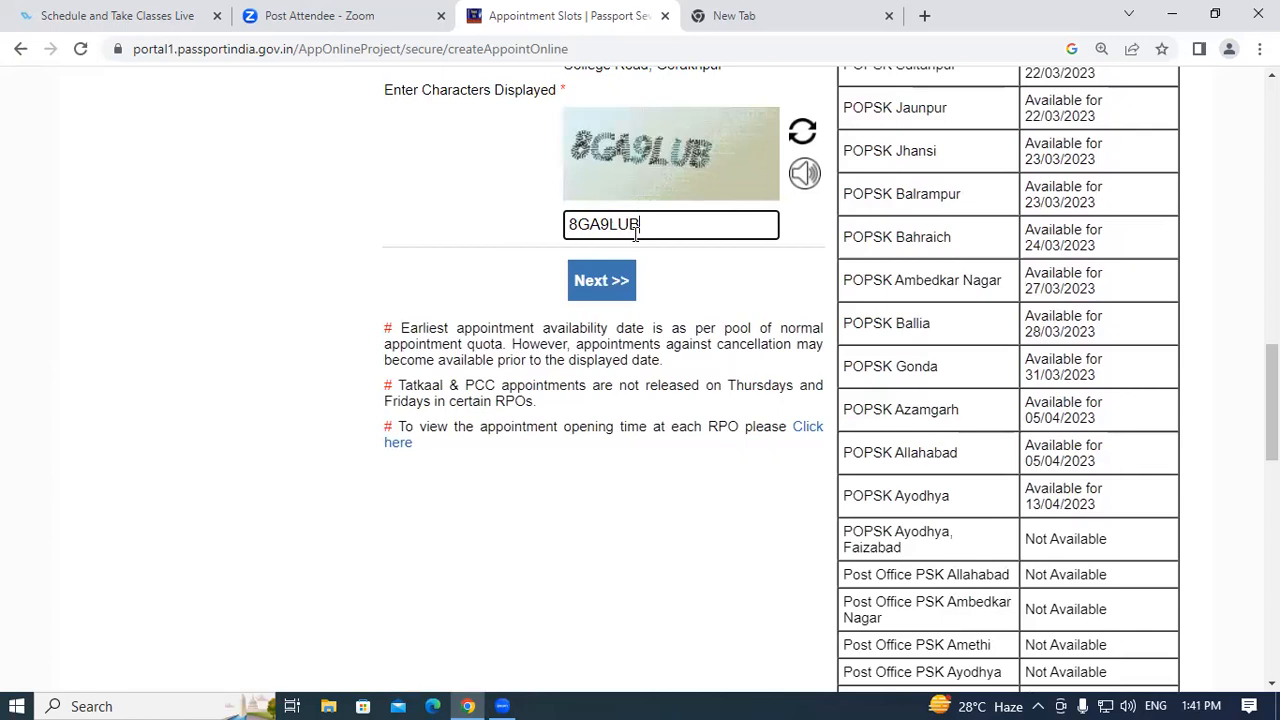
left_click(603, 282)
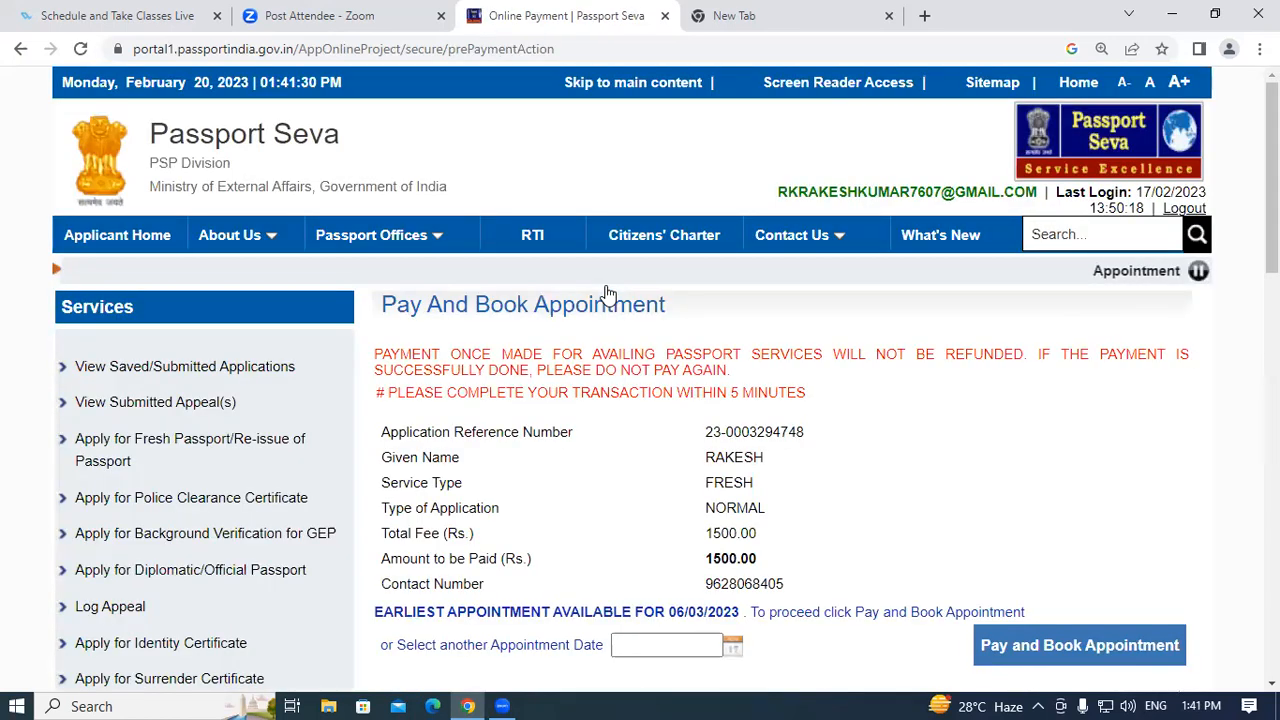
scroll(876, 423, "down", 2)
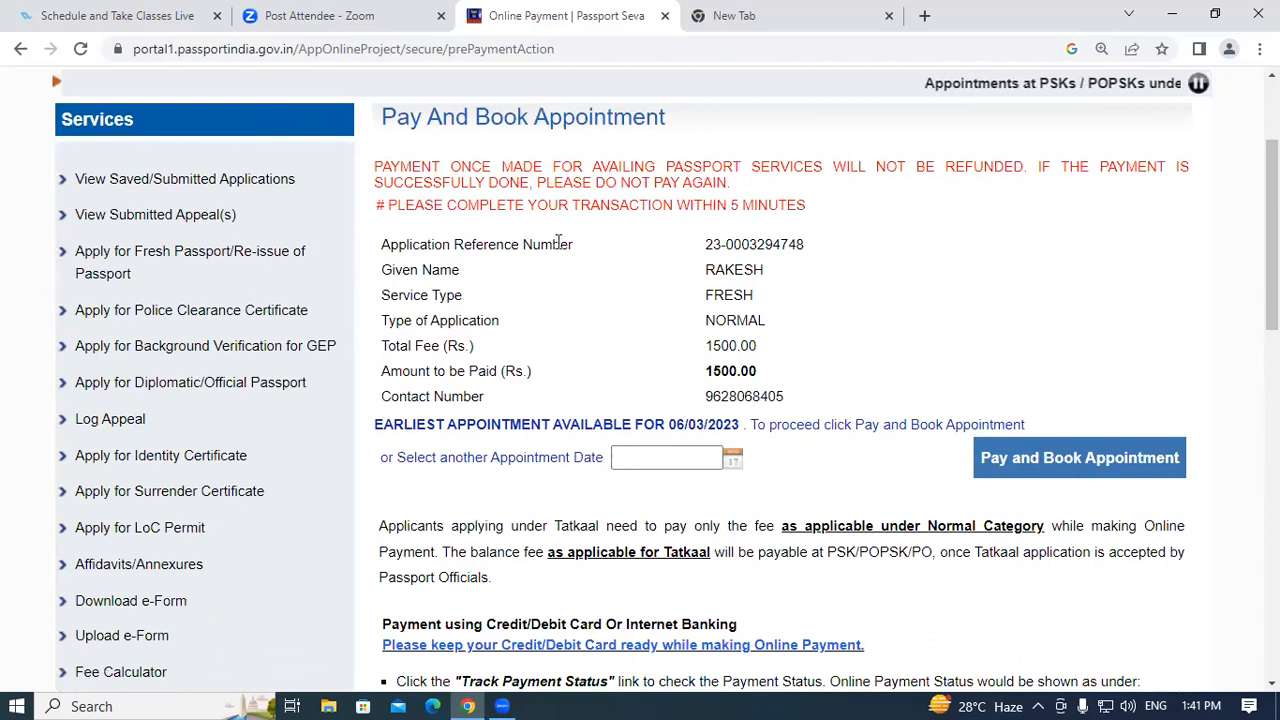
left_click_drag(383, 244, 560, 267)
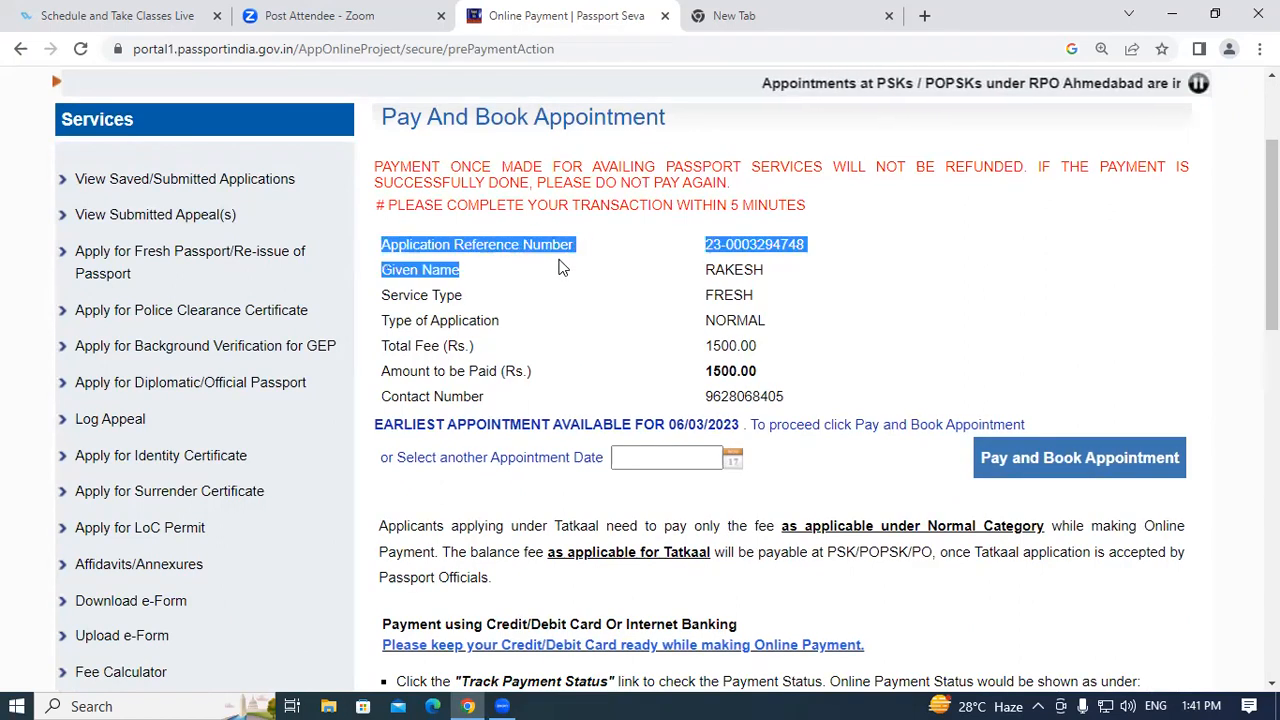
left_click(570, 257)
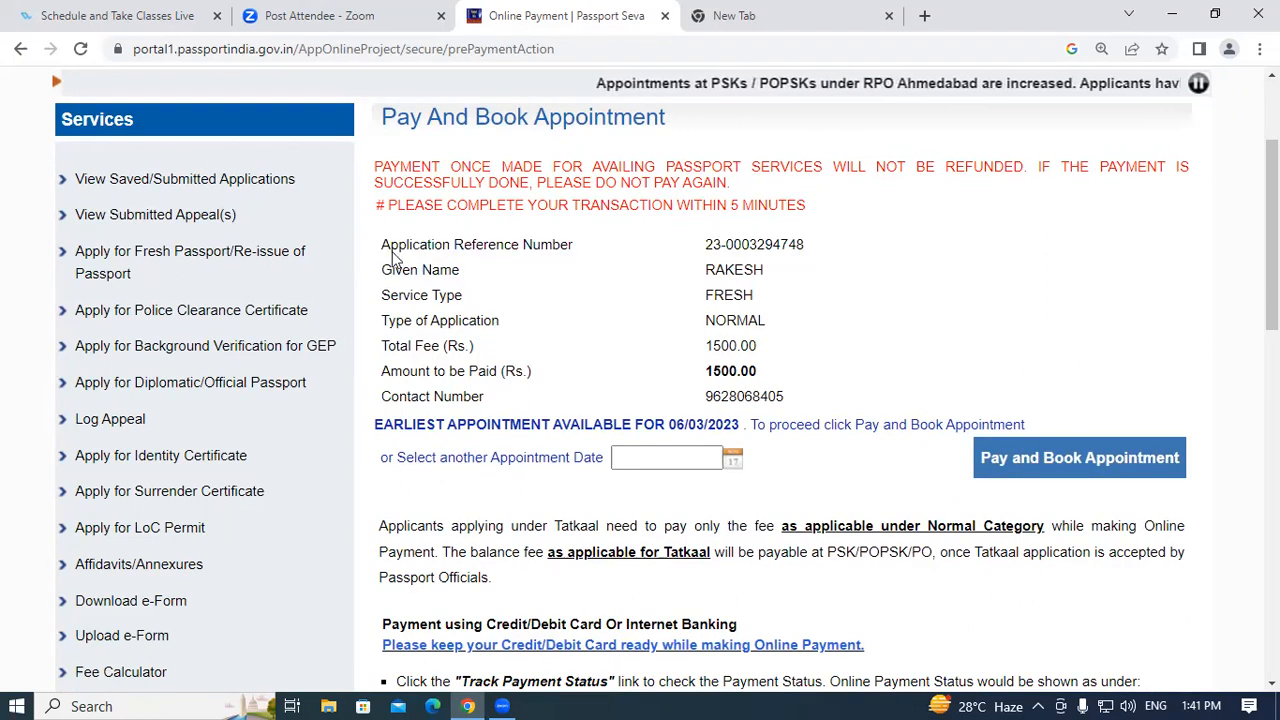
left_click_drag(383, 247, 566, 248)
left_click(590, 250)
left_click_drag(708, 248, 810, 252)
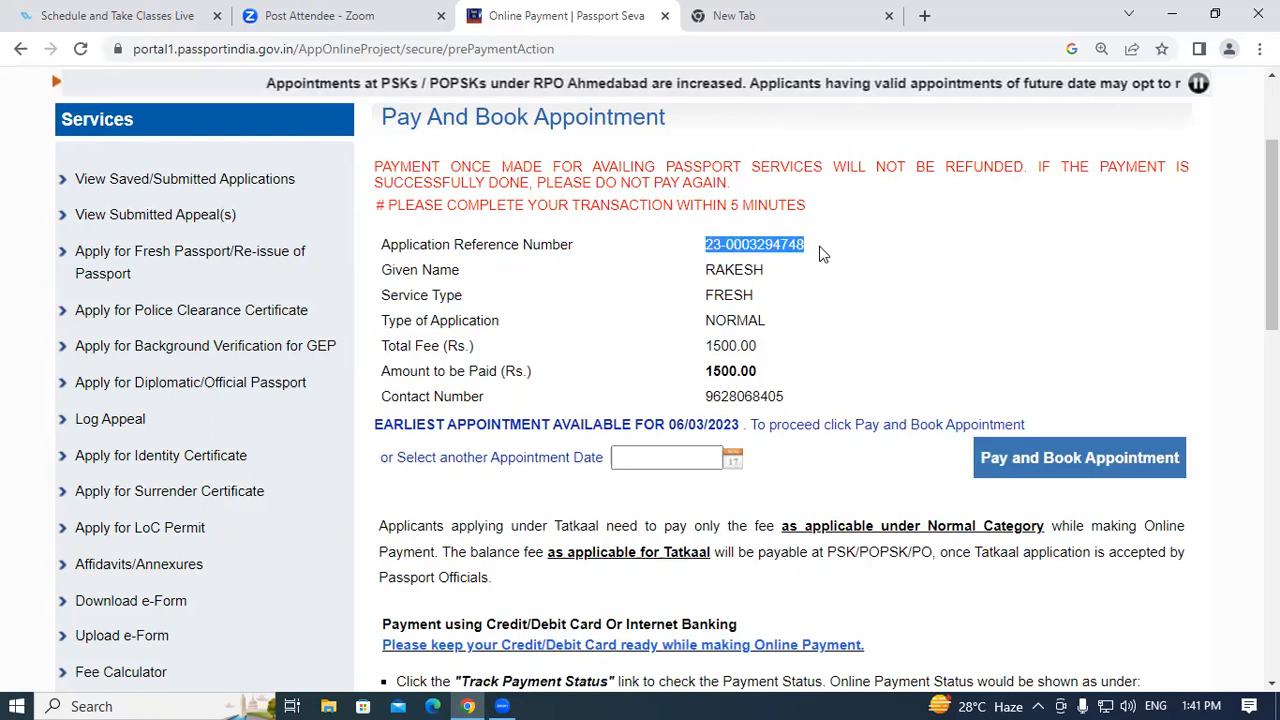
left_click(440, 265)
left_click_drag(385, 270, 458, 270)
left_click(460, 270)
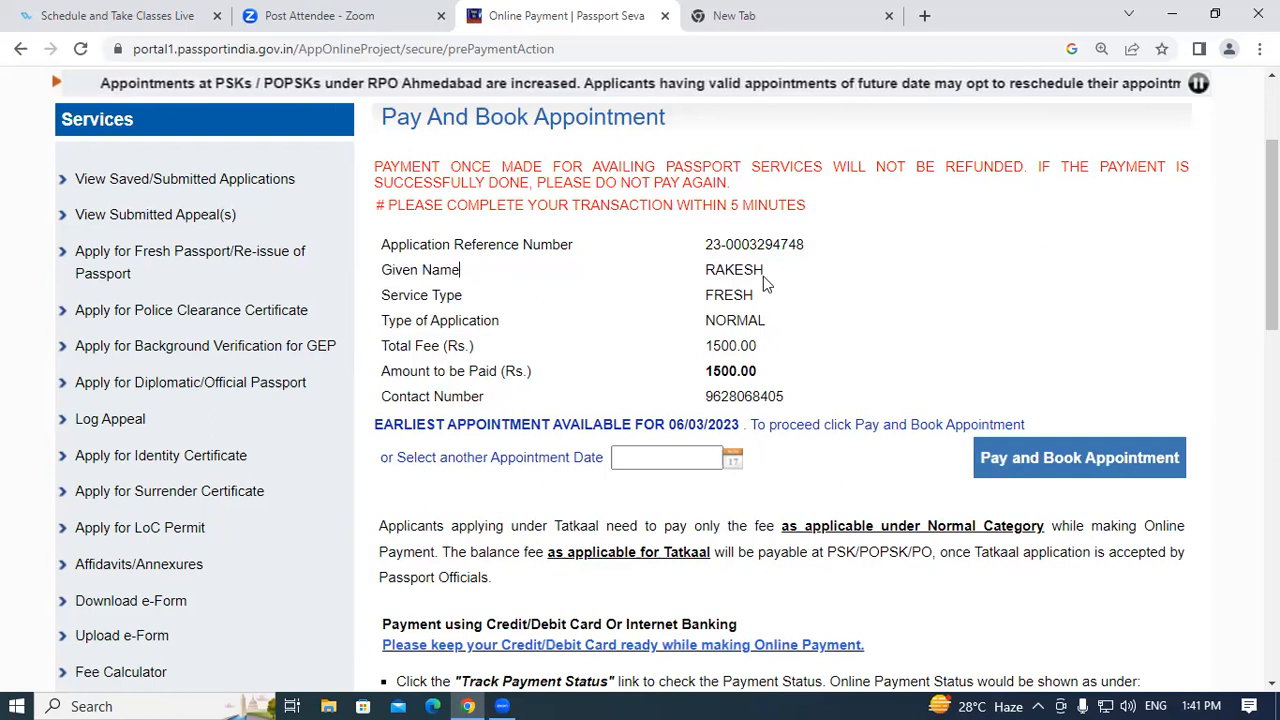
left_click_drag(707, 270, 791, 270)
left_click(534, 304)
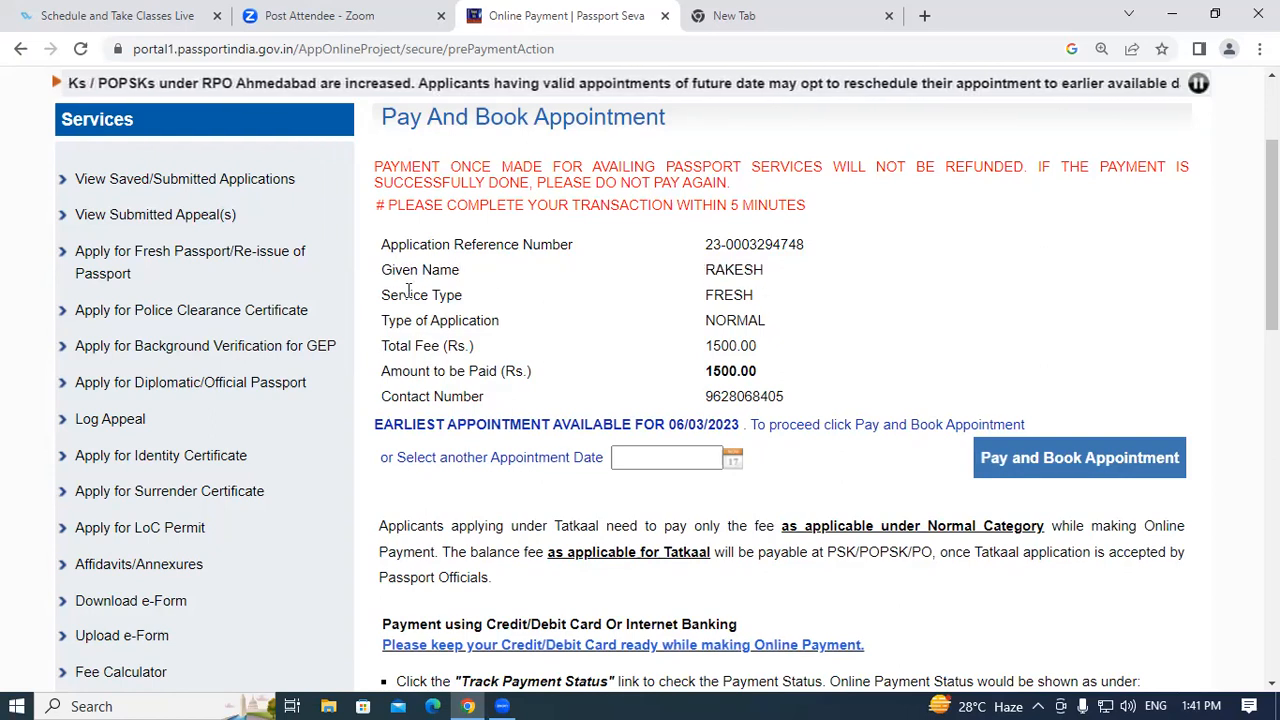
left_click_drag(386, 294, 464, 296)
left_click(630, 300)
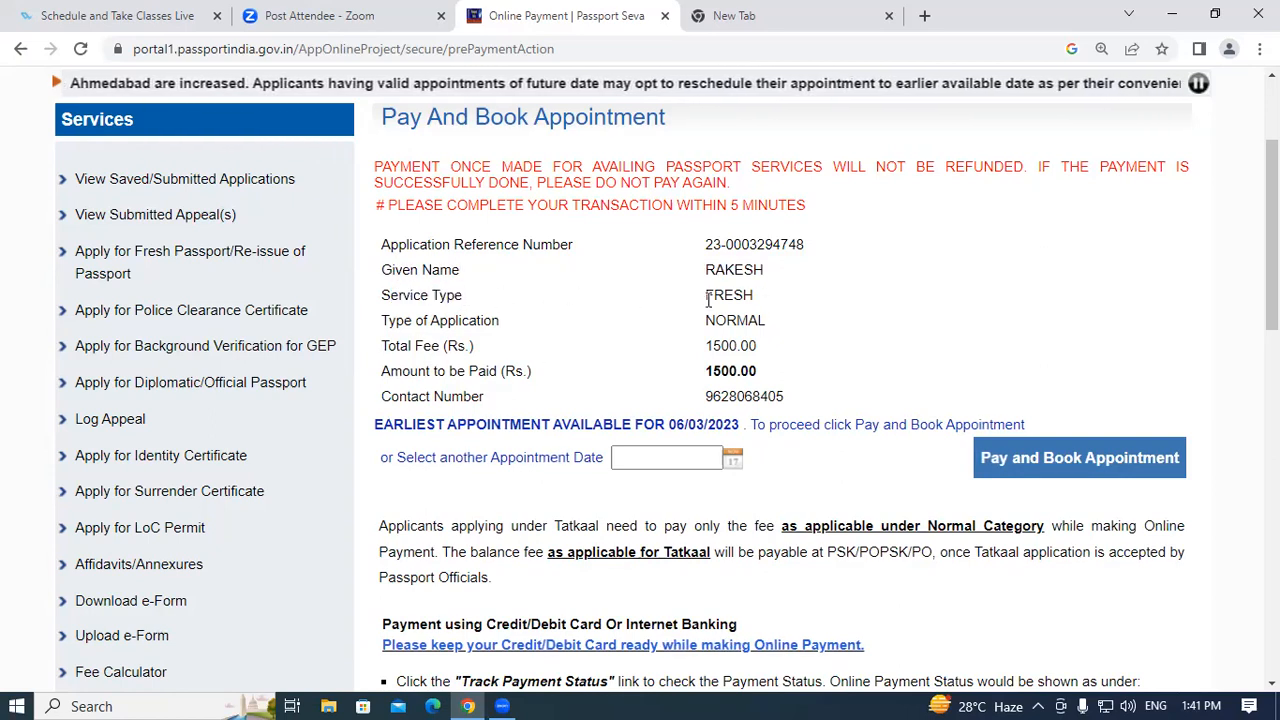
left_click(780, 306)
left_click_drag(391, 325, 475, 330)
left_click_drag(706, 318, 787, 329)
left_click(378, 326)
left_click_drag(390, 345, 508, 349)
left_click(726, 366)
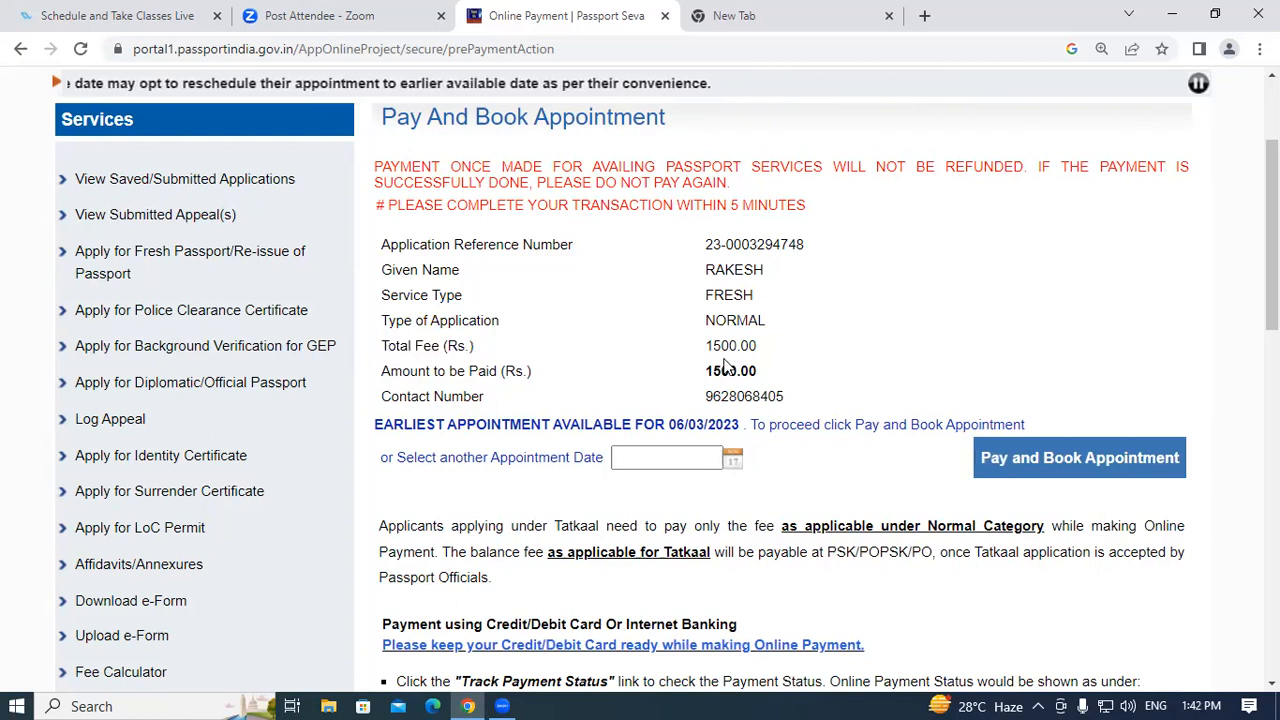
left_click_drag(709, 346, 808, 347)
left_click(560, 380)
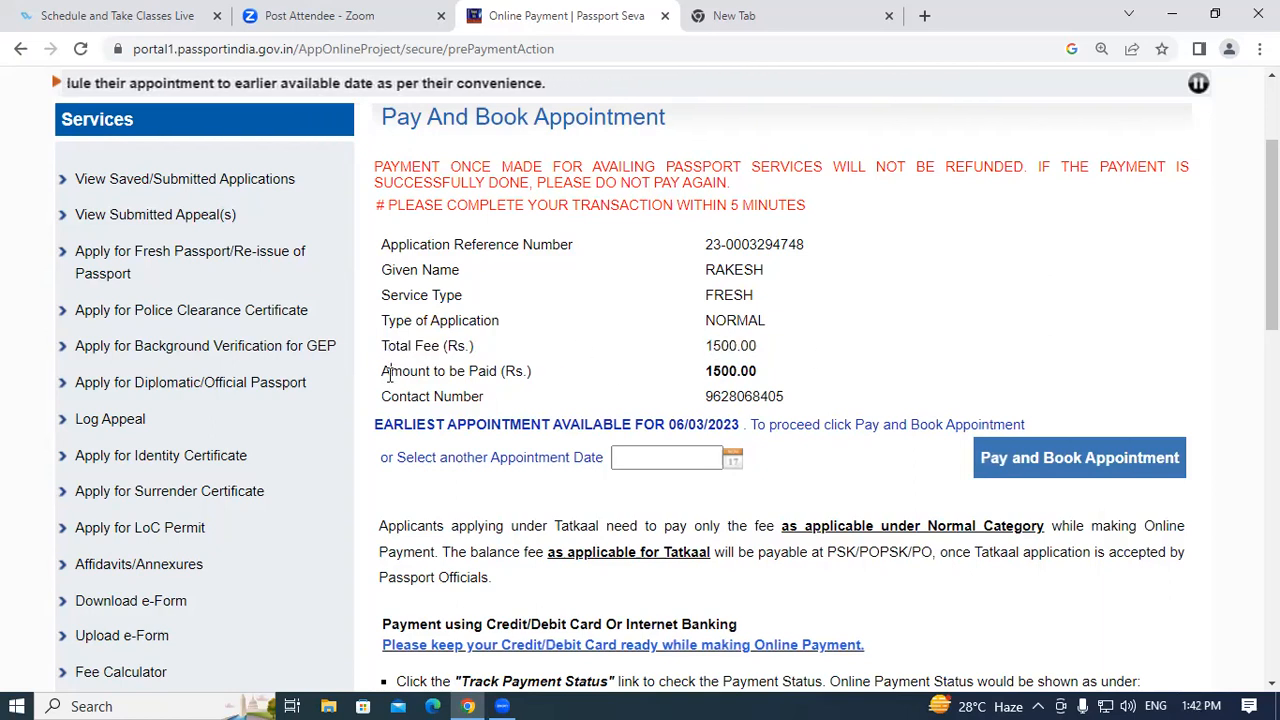
left_click_drag(390, 374, 531, 372)
left_click_drag(738, 375, 788, 380)
left_click(764, 373)
left_click_drag(384, 397, 572, 407)
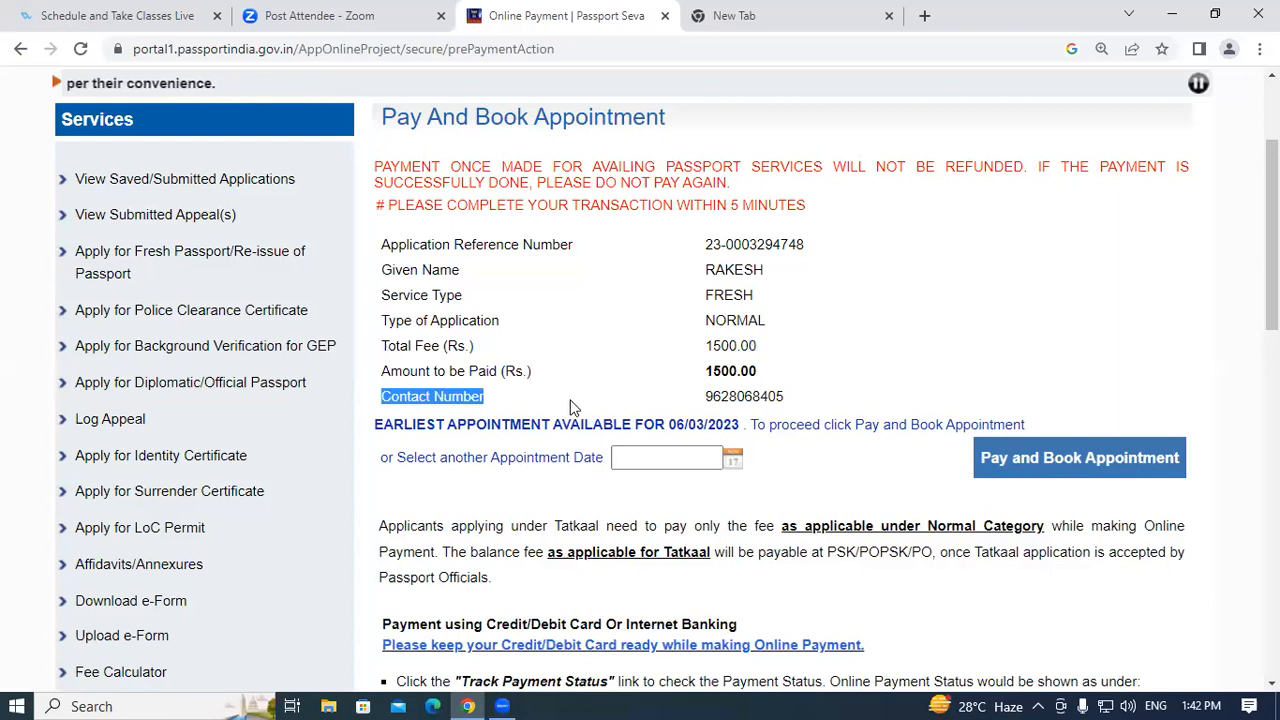
left_click(600, 407)
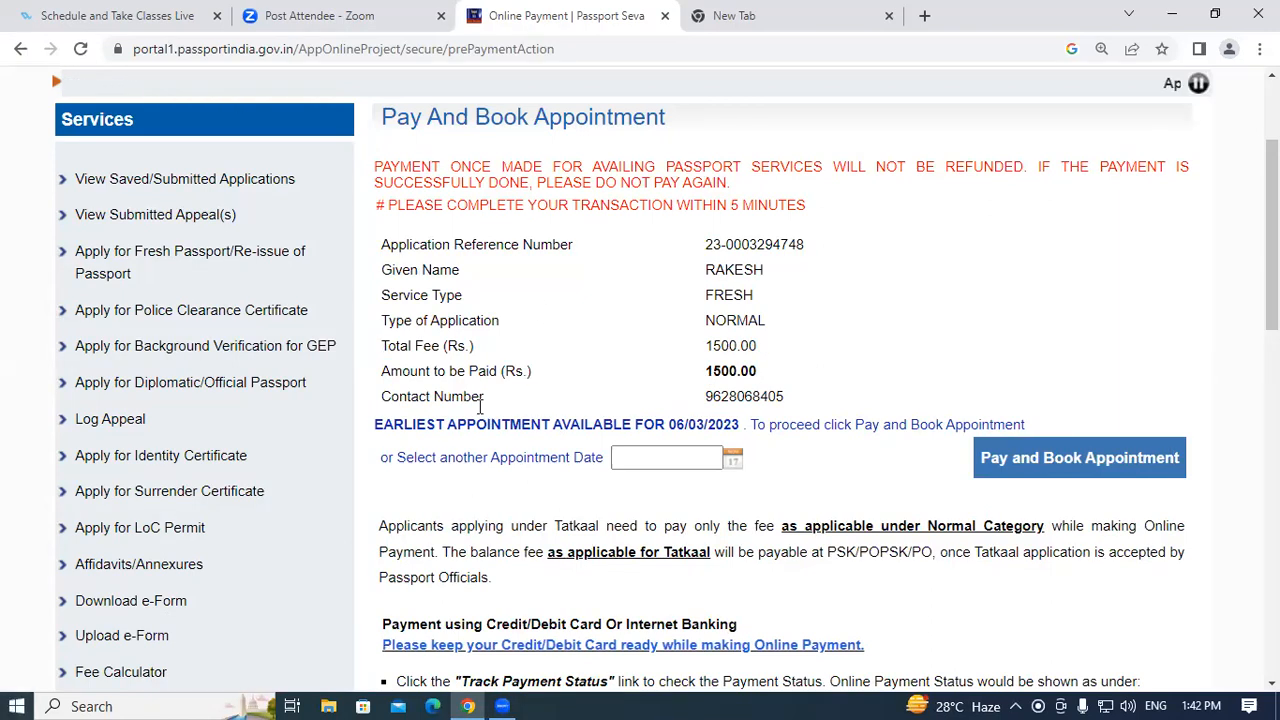
left_click_drag(448, 424, 521, 425)
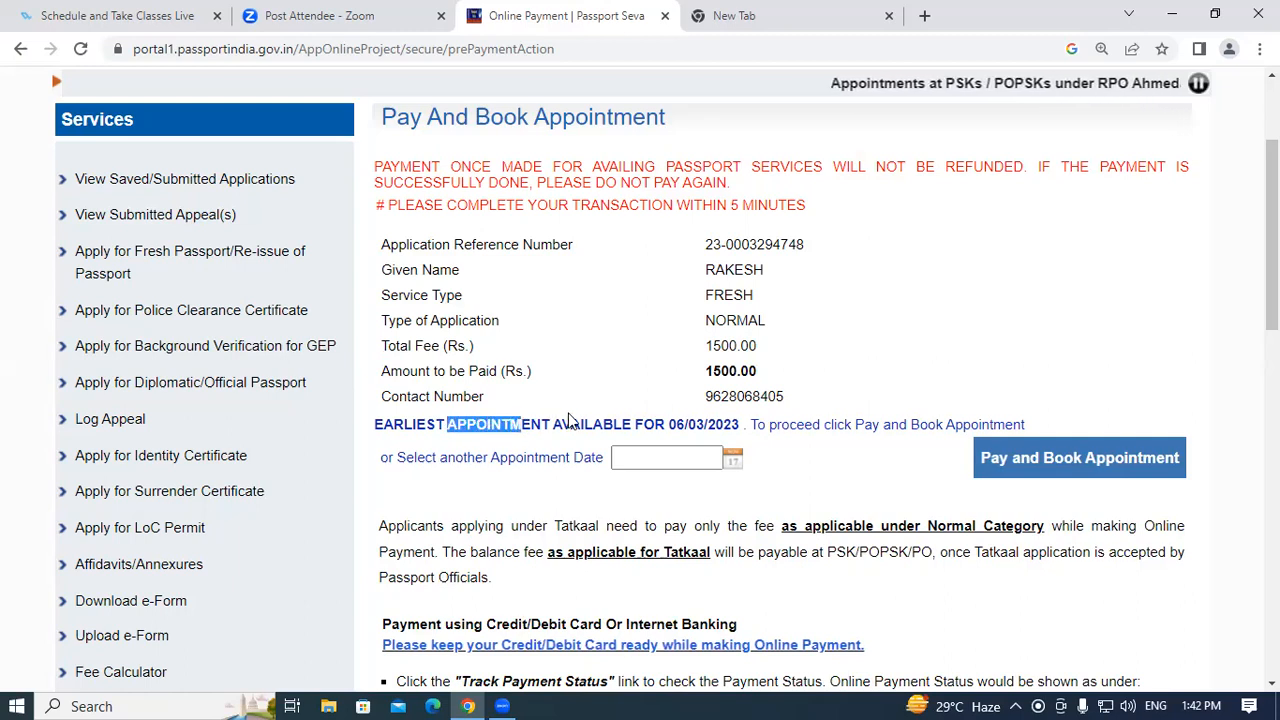
left_click(668, 422)
left_click_drag(668, 422, 740, 425)
left_click(728, 425)
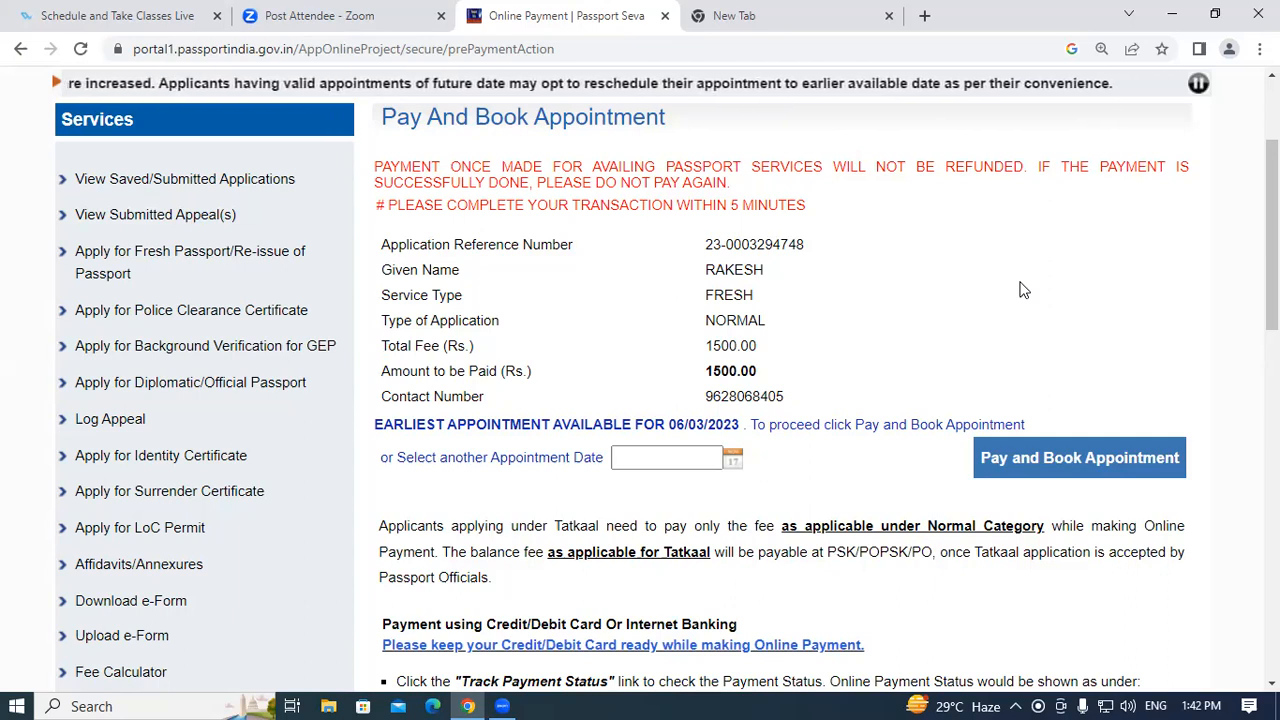
left_click_drag(666, 424, 747, 424)
left_click(737, 425)
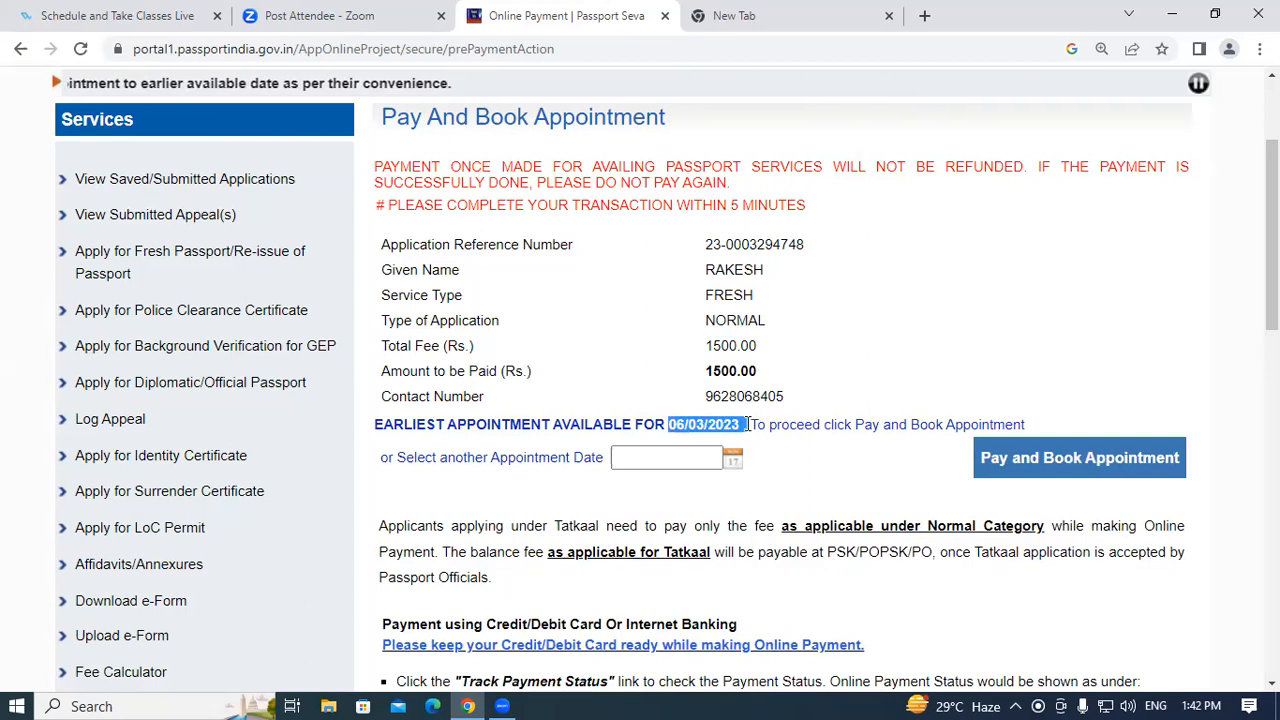
left_click(747, 424)
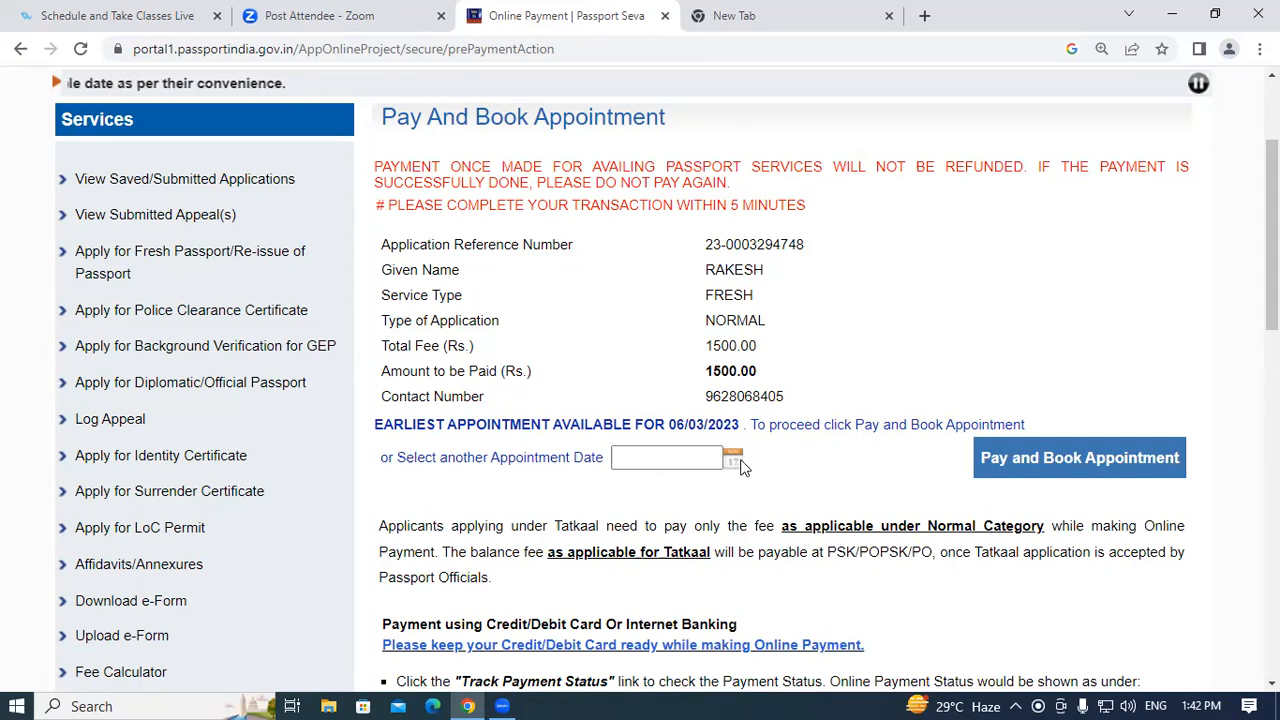
Pick 10 March 2023 as the appointment date instead of the earliest 06/03/2023.
left_click(731, 460)
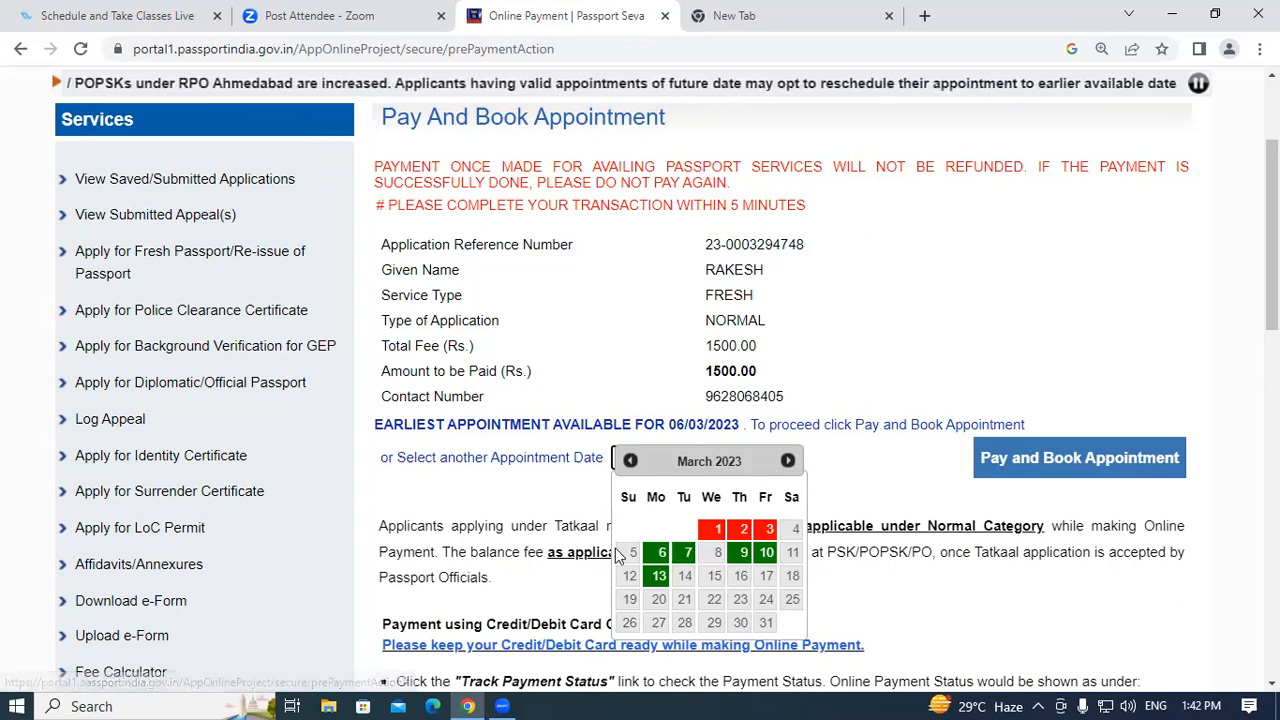
left_click_drag(670, 424, 726, 422)
left_click(727, 425)
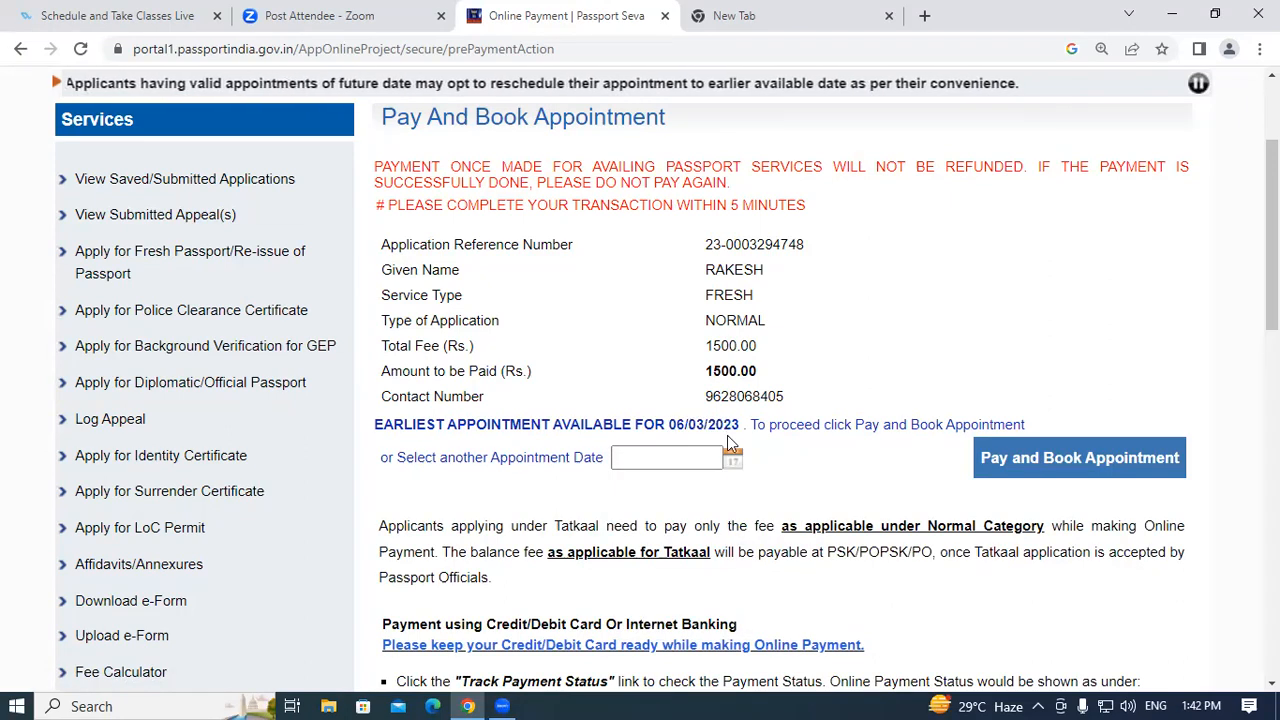
left_click(733, 458)
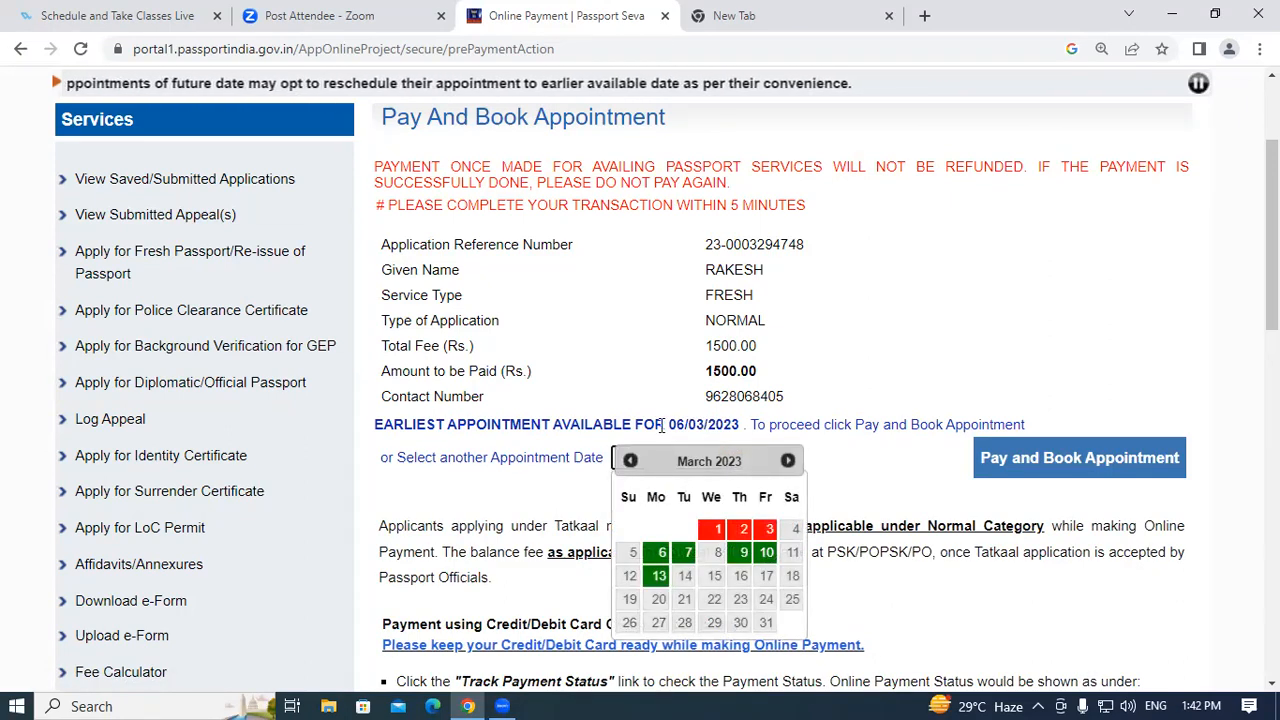
left_click(768, 556)
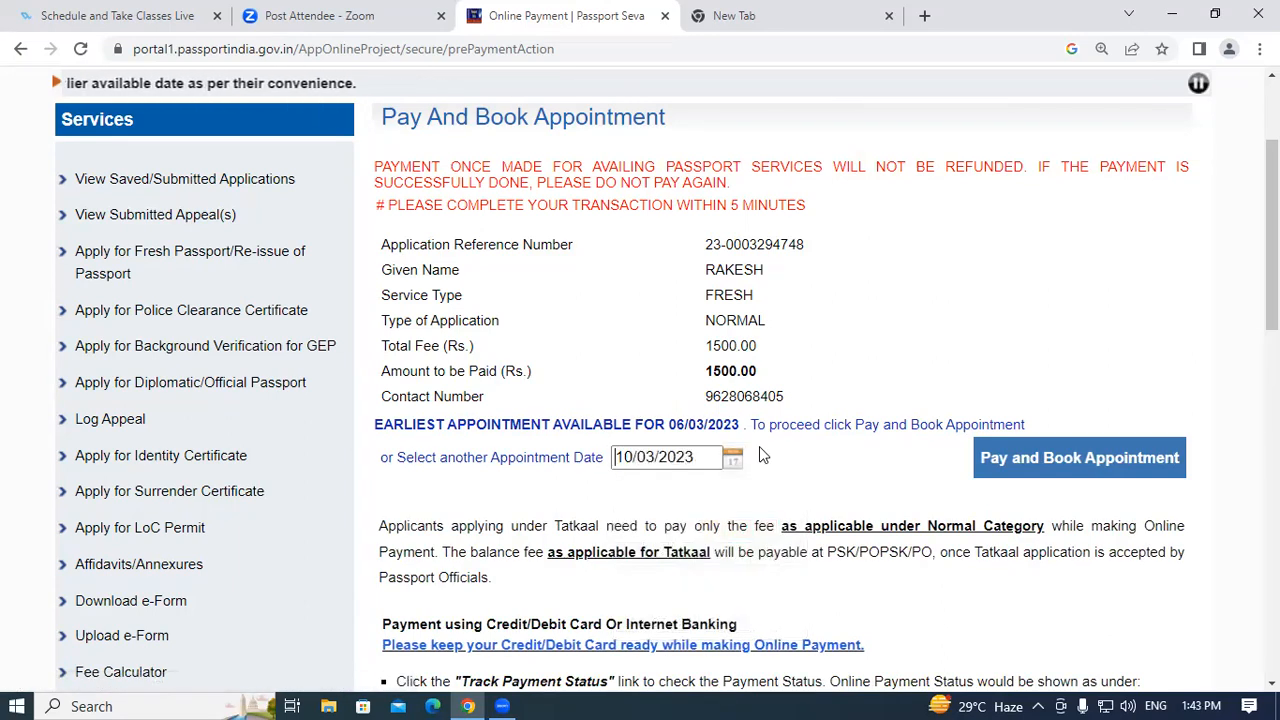
left_click_drag(667, 427, 737, 425)
left_click(737, 425)
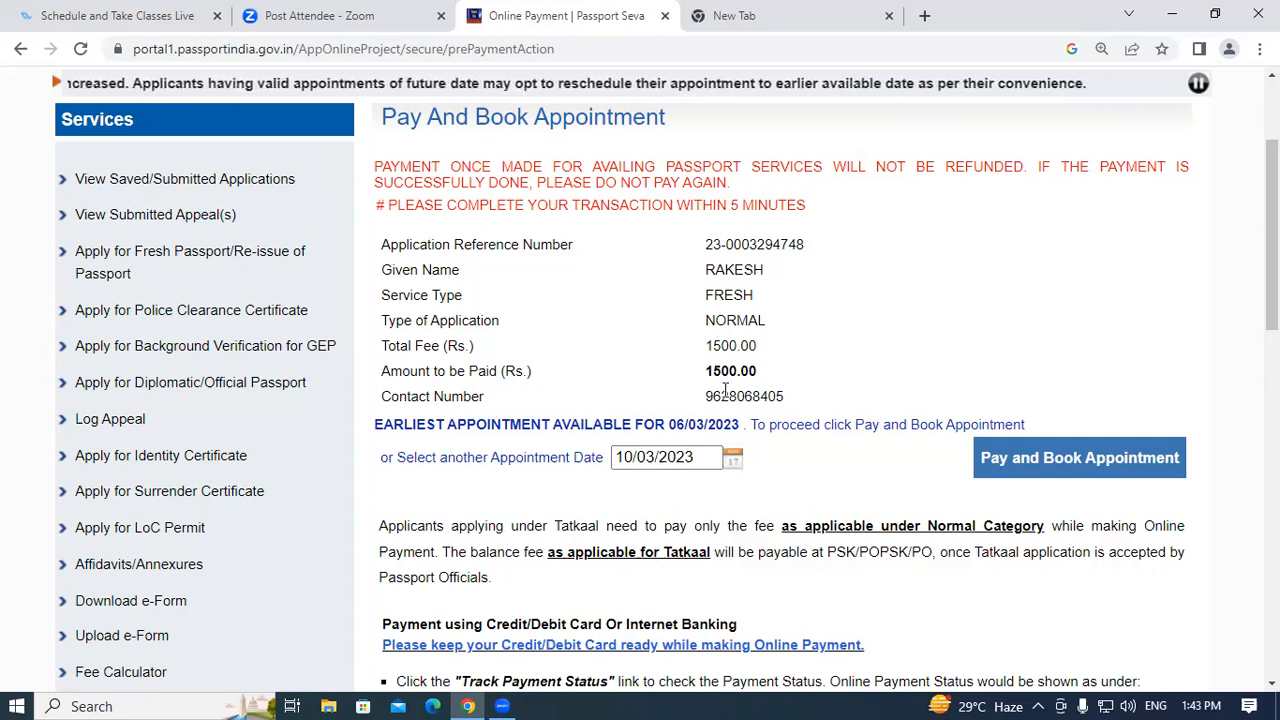
Check the 1500.00 amount due and click Pay and Book Appointment.
left_click_drag(700, 372, 772, 384)
left_click(772, 384)
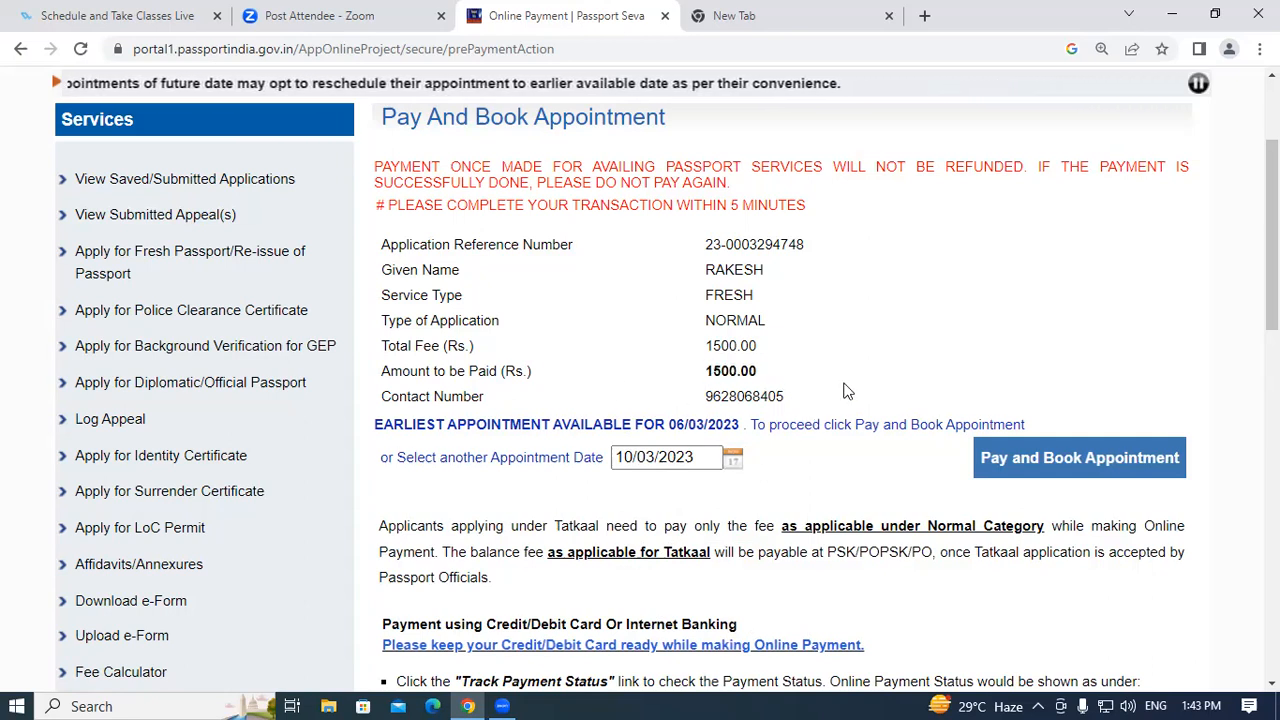
left_click(1025, 466)
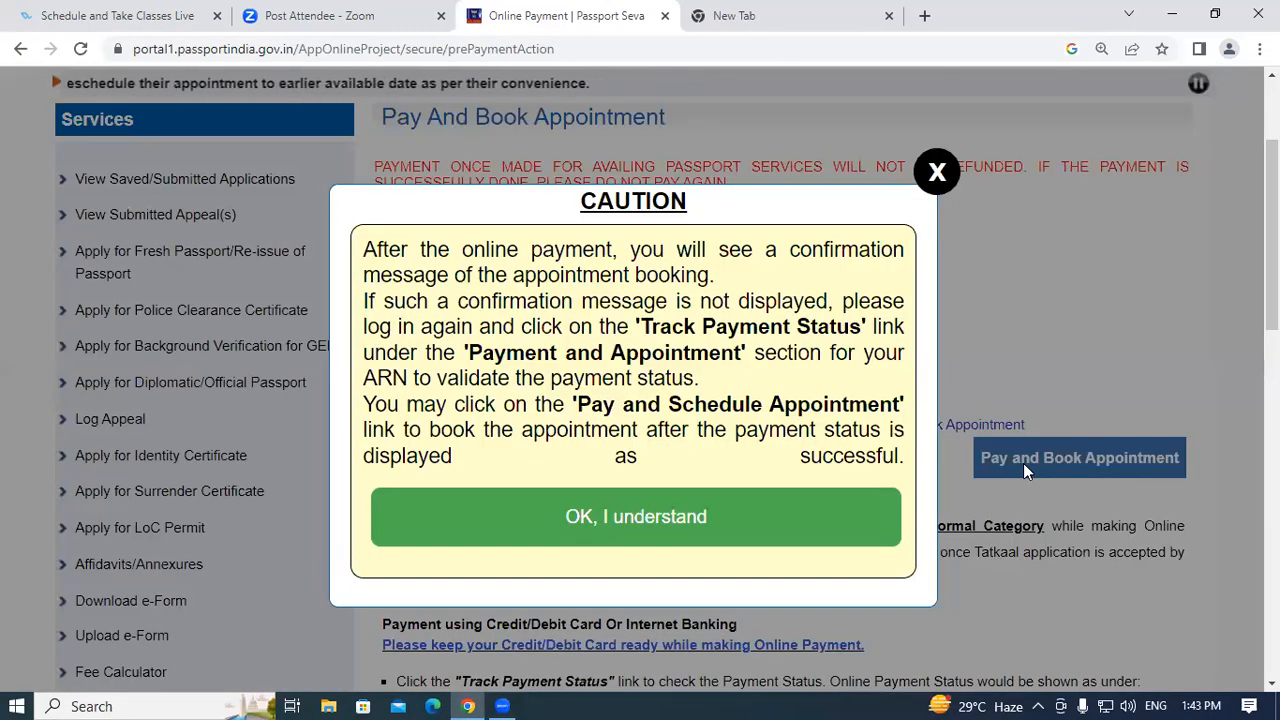
Acknowledge the caution with OK, I understand and review the SBIePay Lite payment modes.
left_click(660, 520)
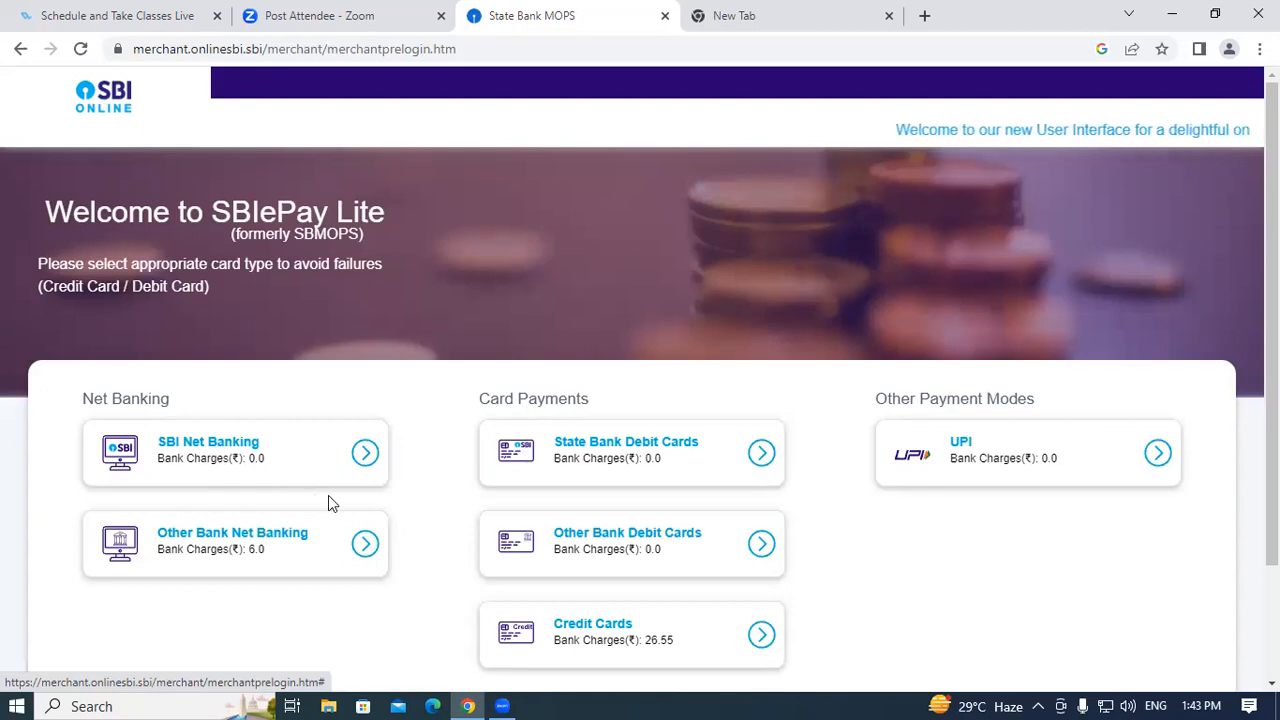
scroll(329, 500, "down", 2)
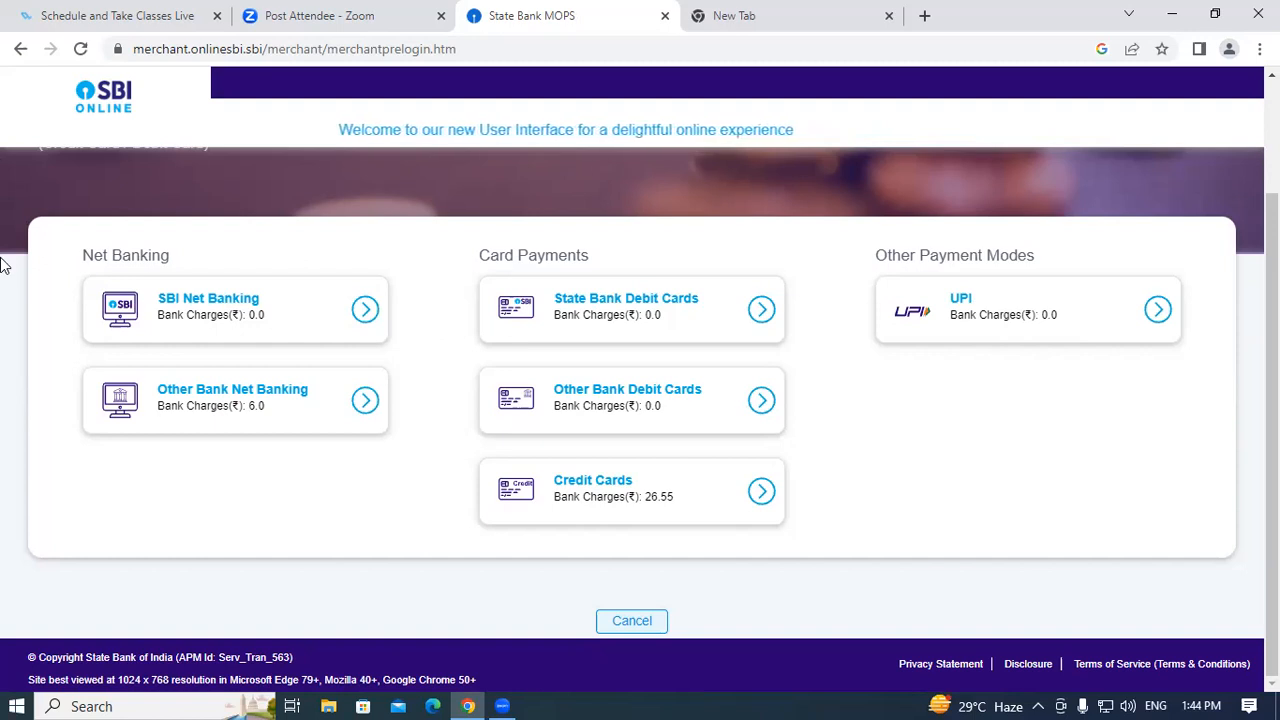
Choose UPI as the payment method and select the QR code option.
left_click(1029, 317)
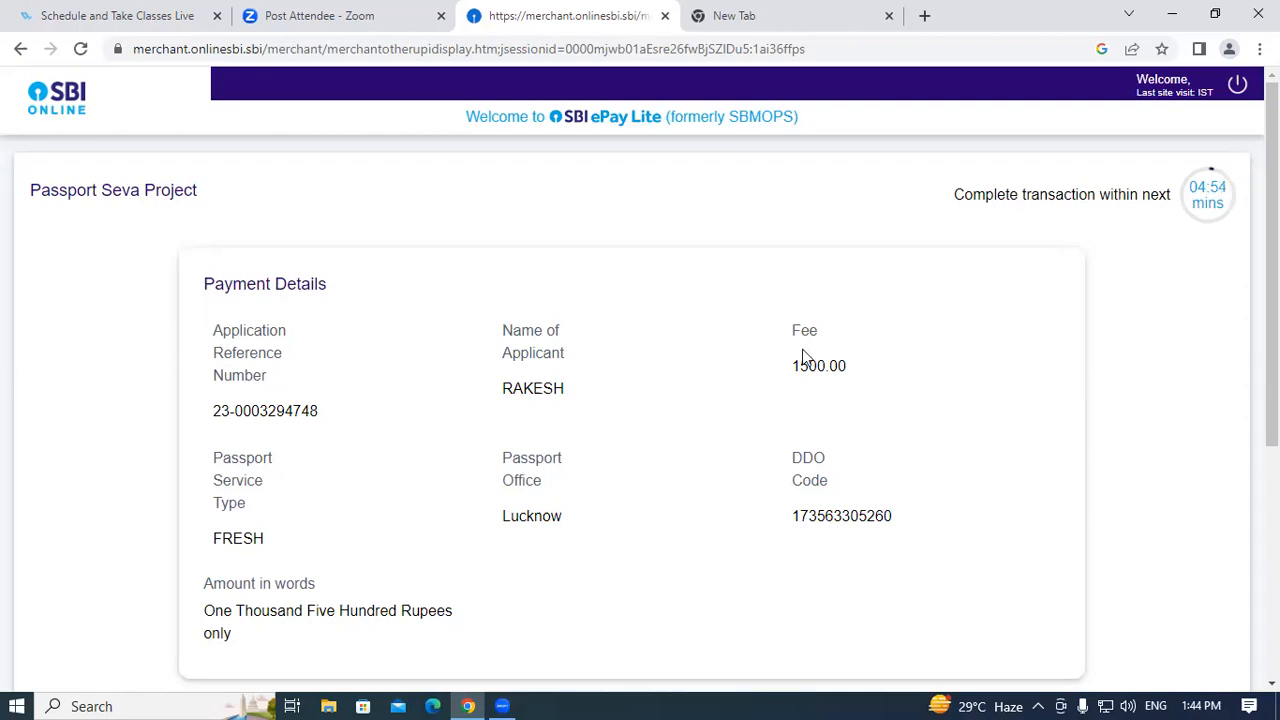
scroll(703, 402, "down", 5)
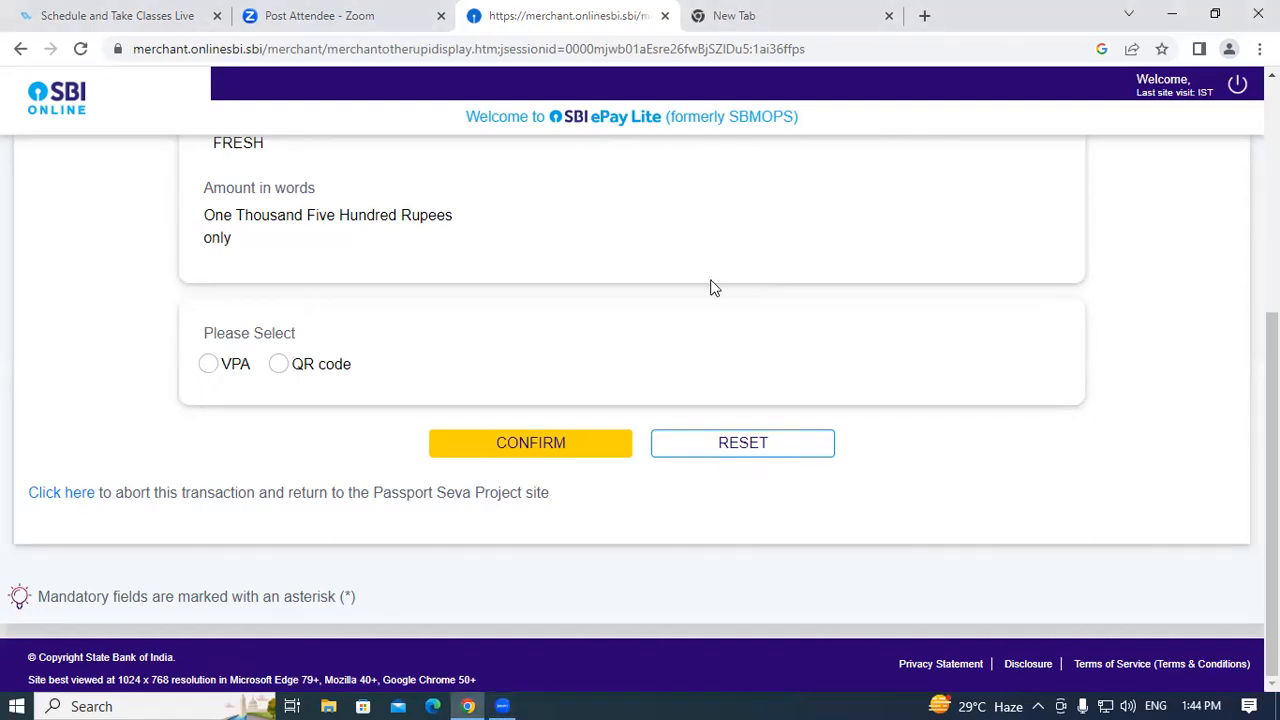
left_click(279, 366)
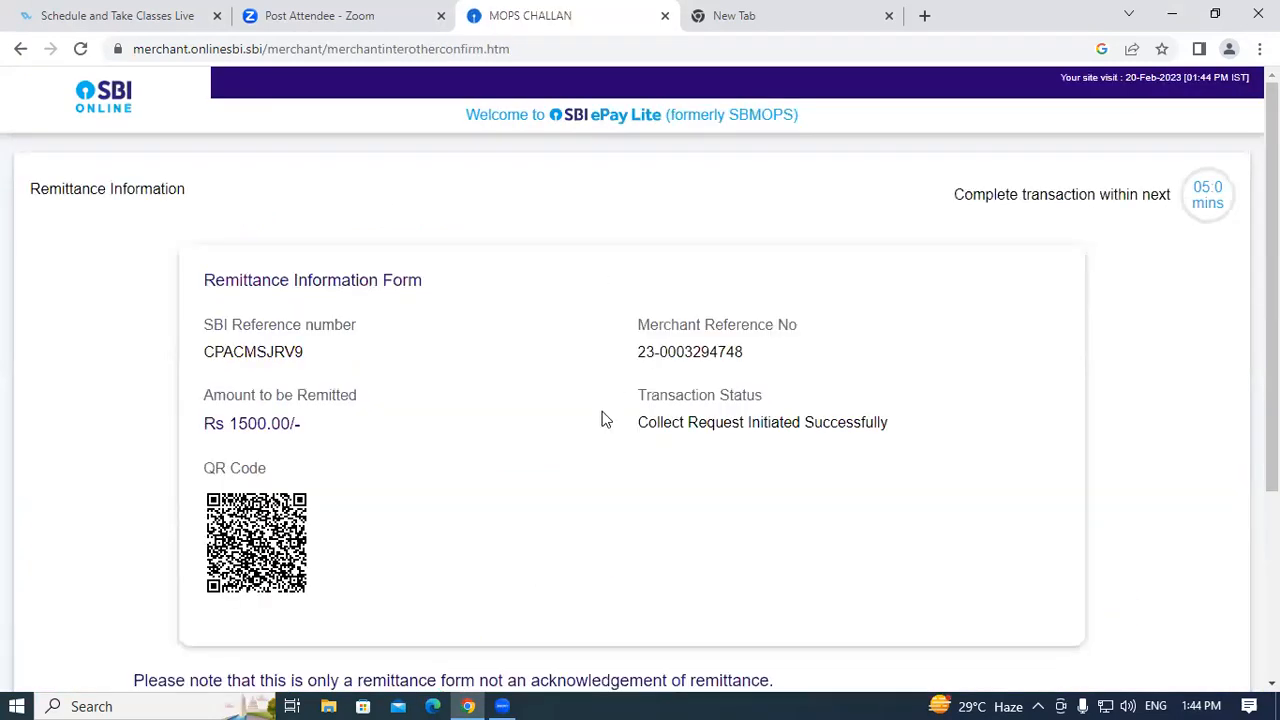
scroll(386, 443, "down", 2)
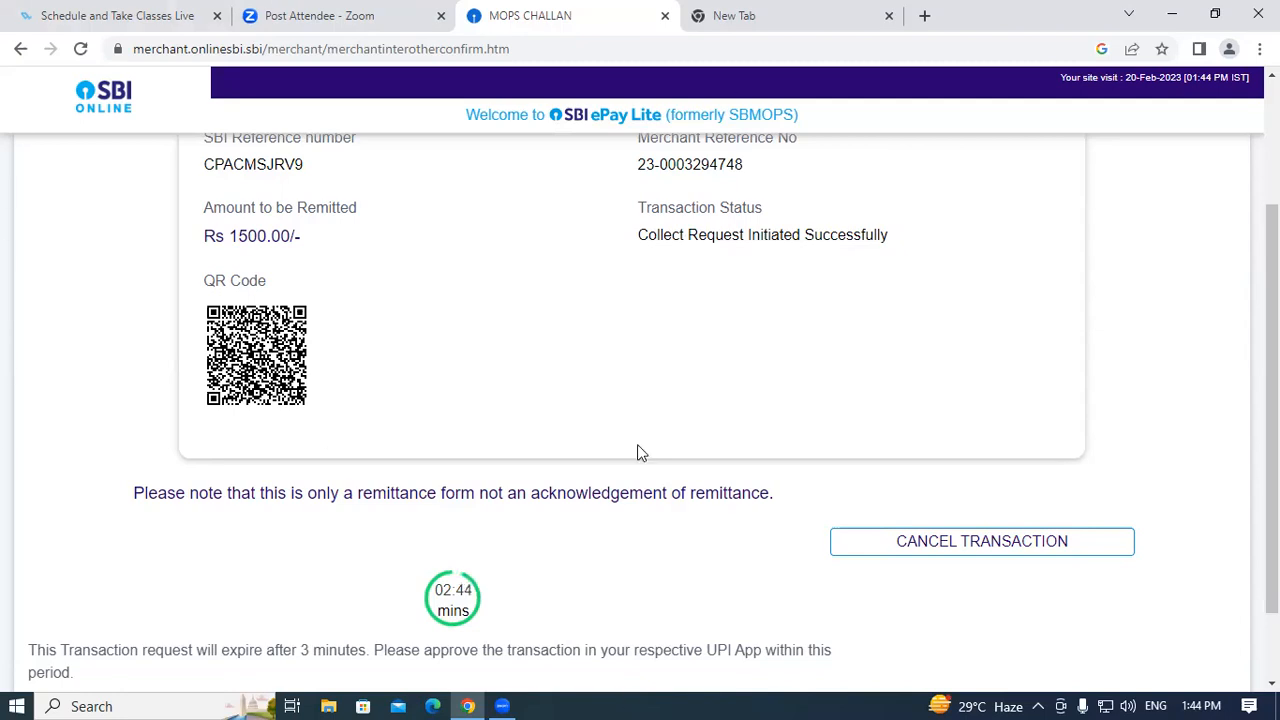
scroll(640, 452, "down", 1)
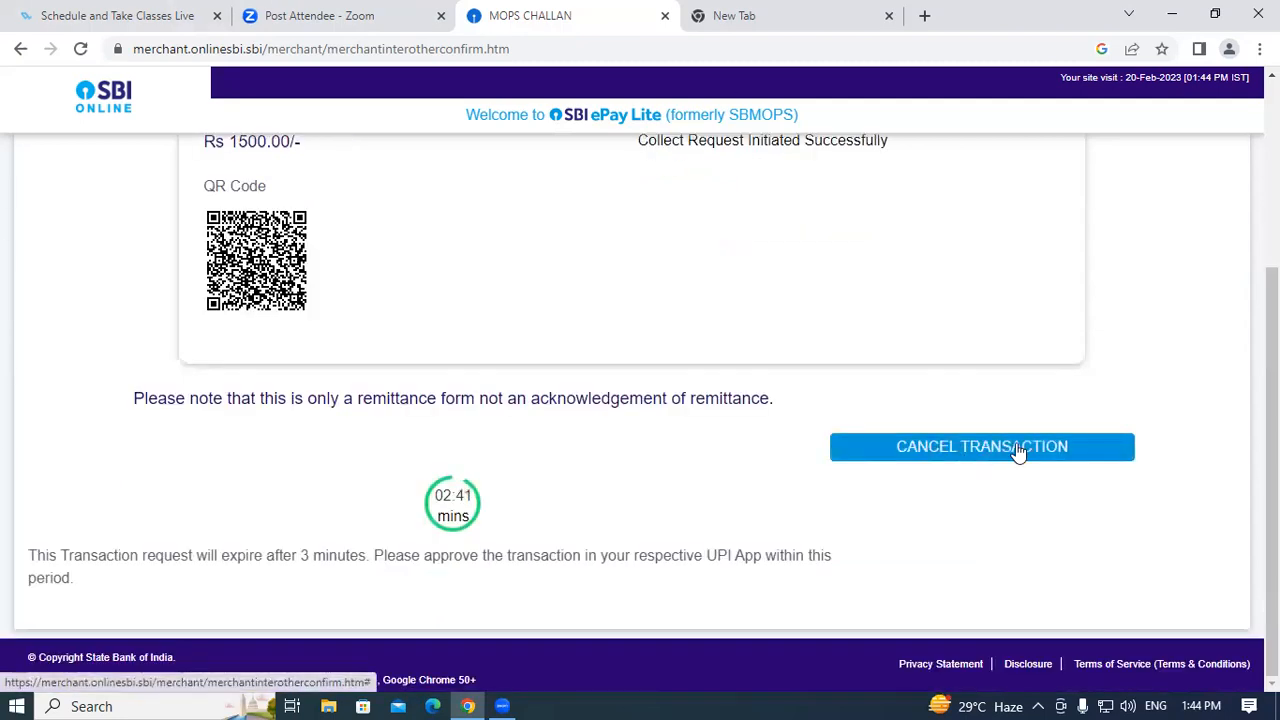